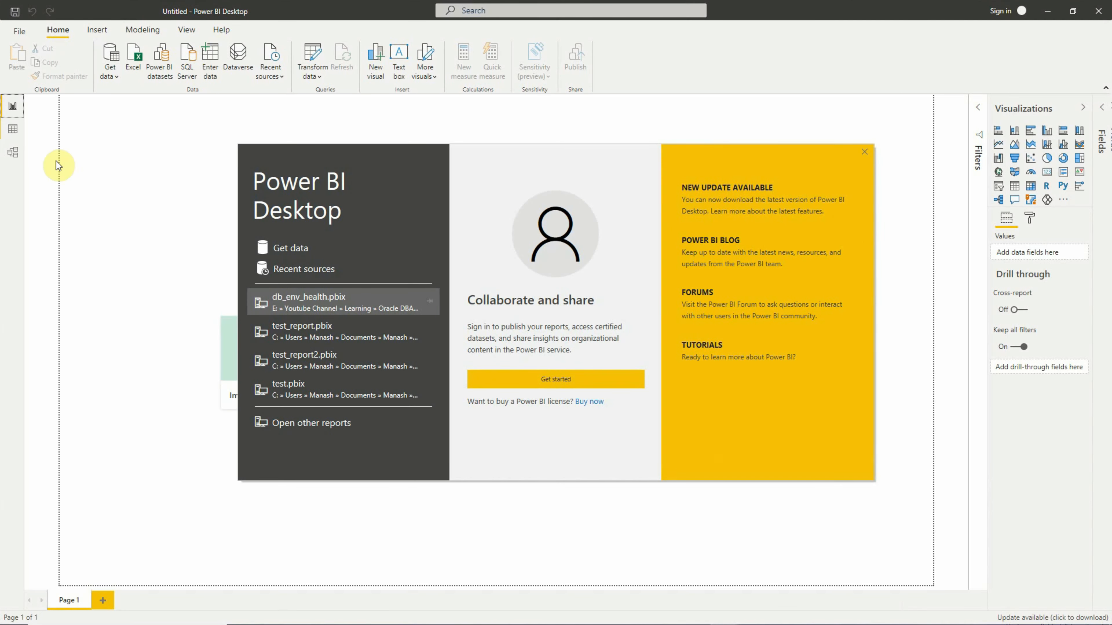
# - Dismiss the start screen and begin a new data connection with the Oracle database connector
pyautogui.click(174, 126)
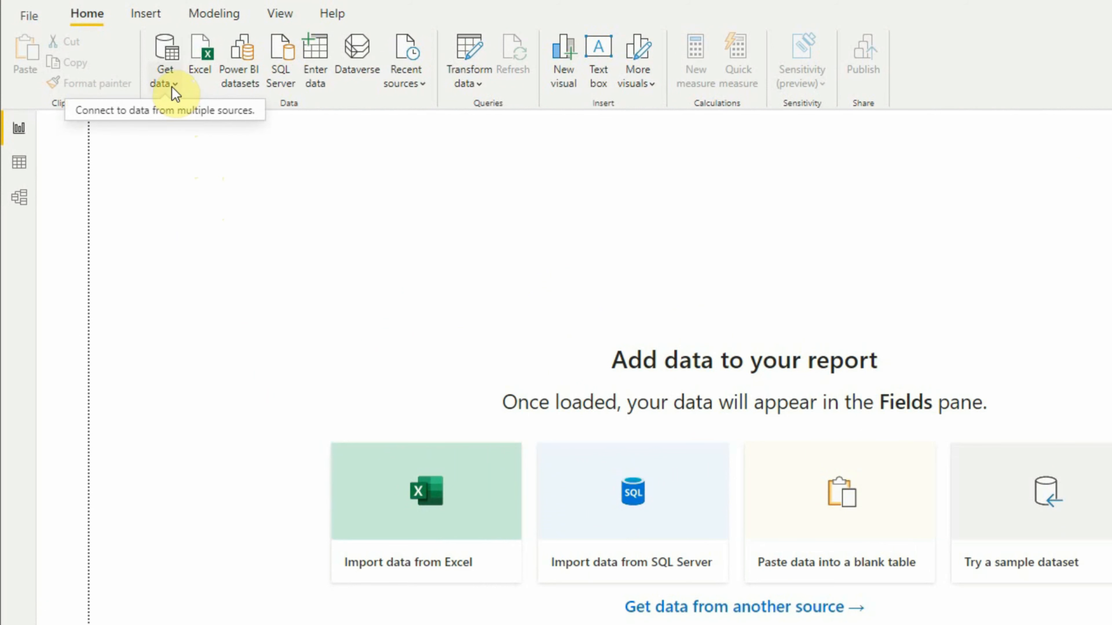
pyautogui.click(175, 93)
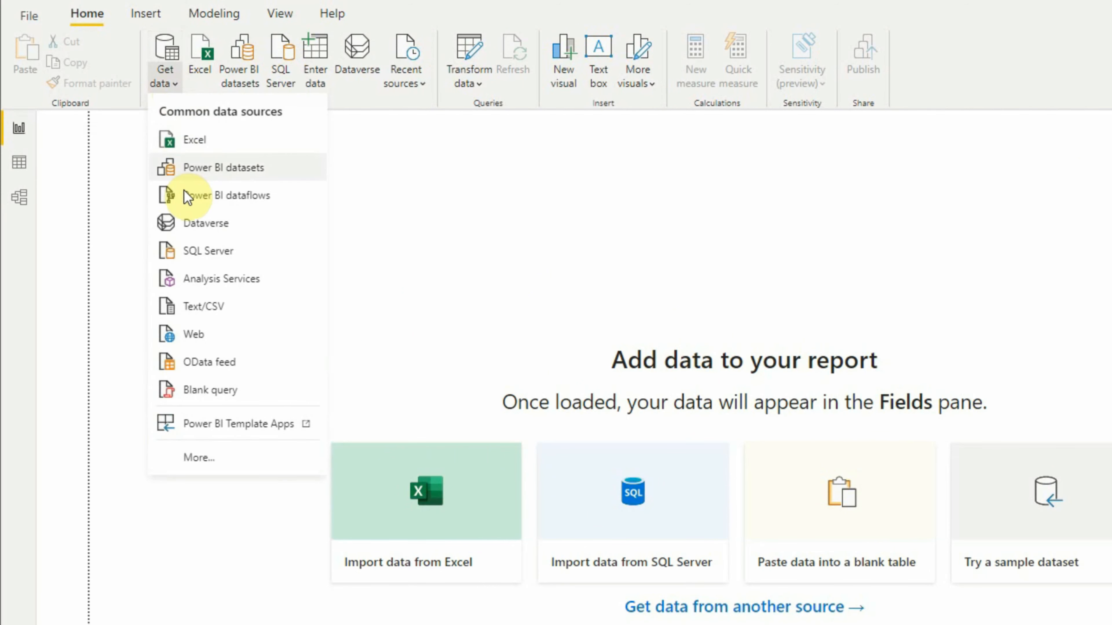
pyautogui.click(189, 463)
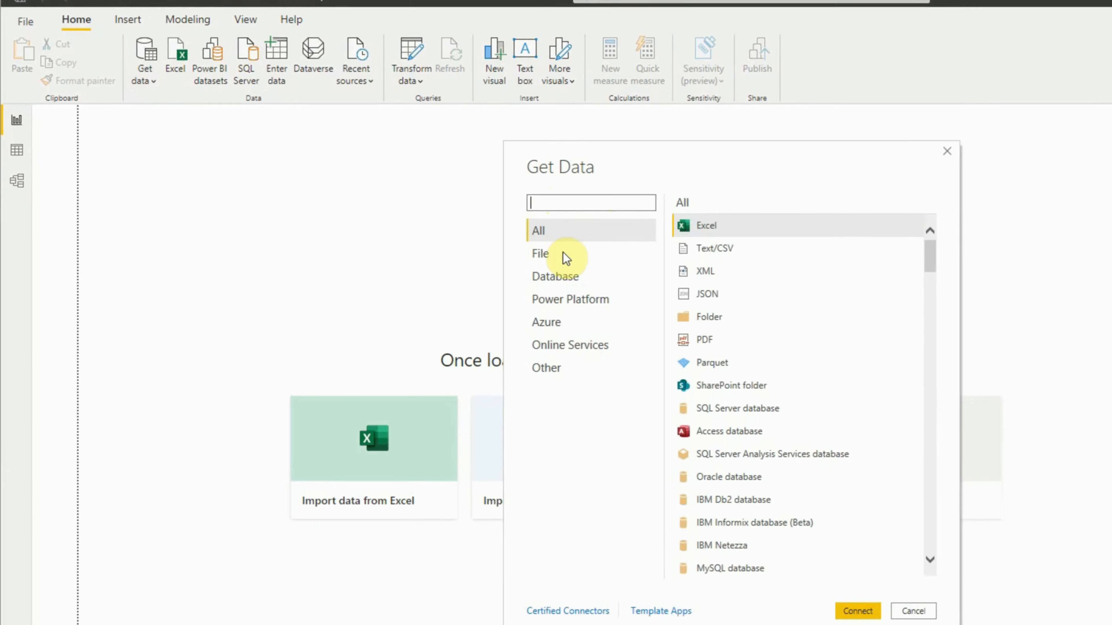
pyautogui.click(552, 278)
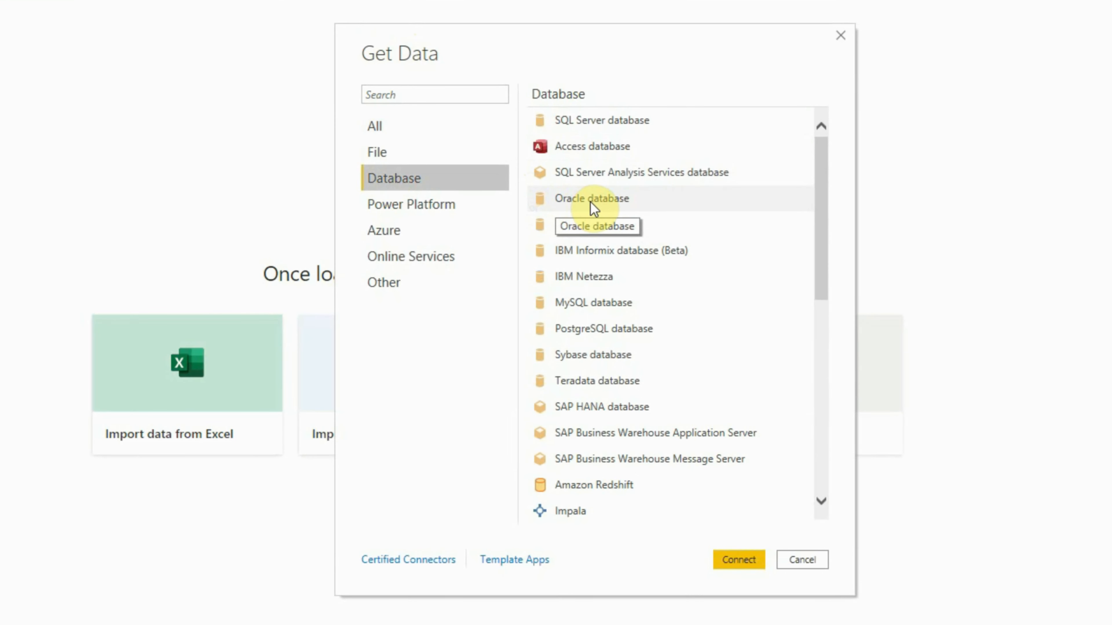
pyautogui.click(591, 202)
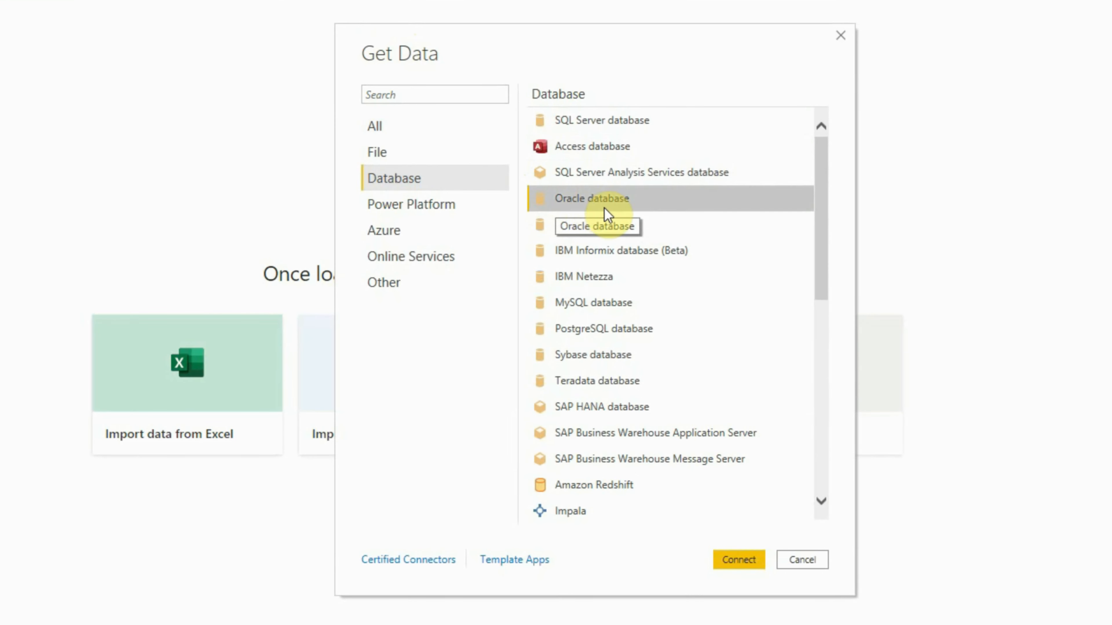
pyautogui.click(728, 562)
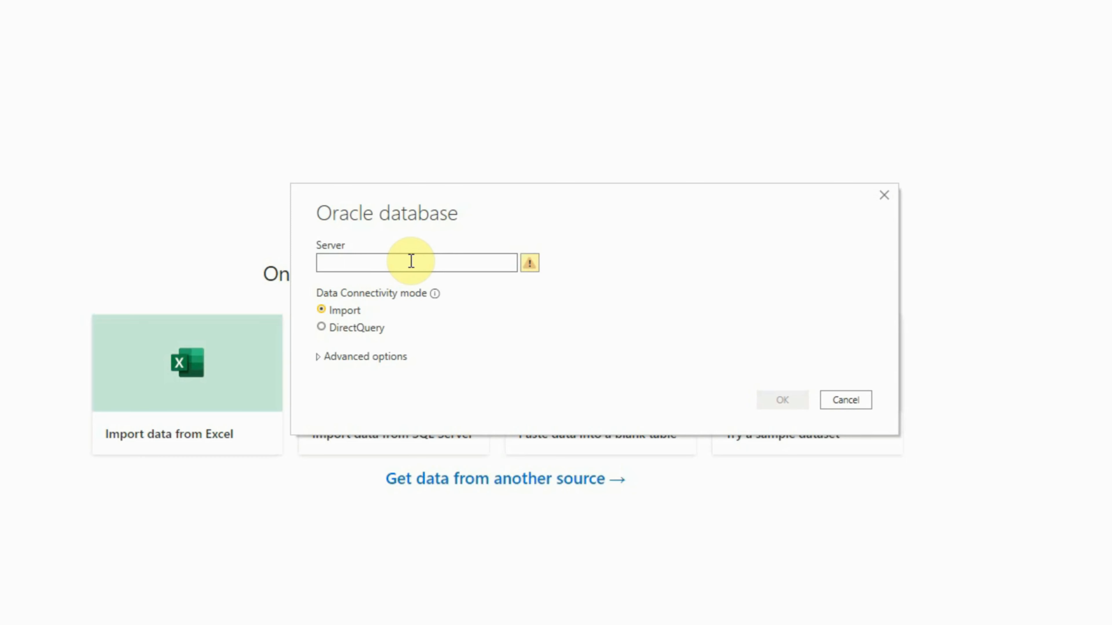
# - Enter adminserver.manash.hom:1521/catdb.manash.hom as the Oracle server
pyautogui.write('admin')
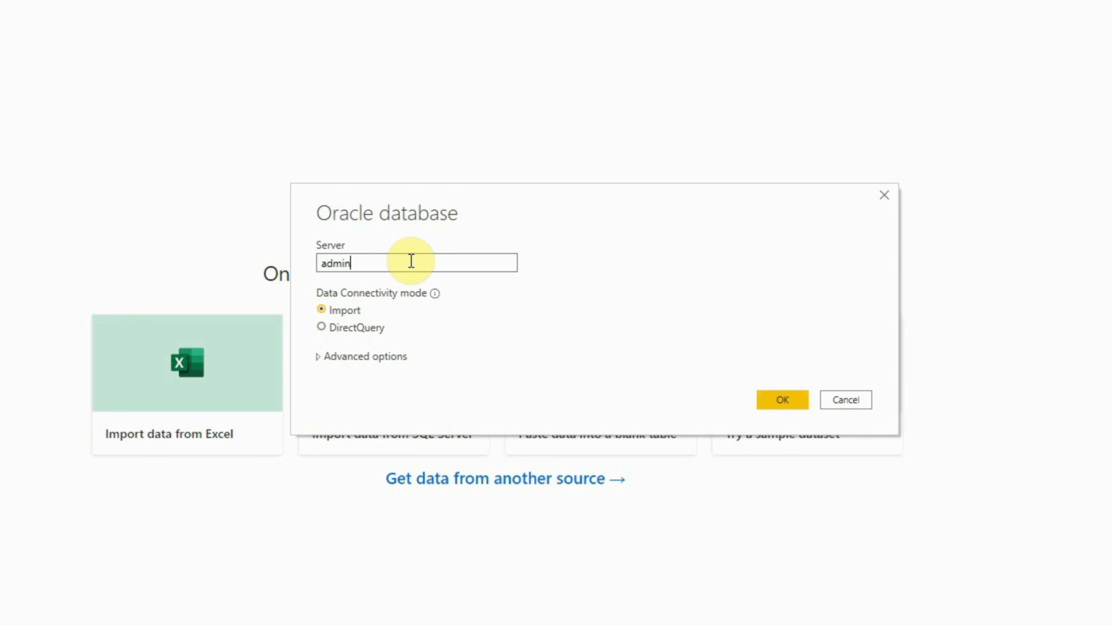
pyautogui.write('server.manash.hom:1521')
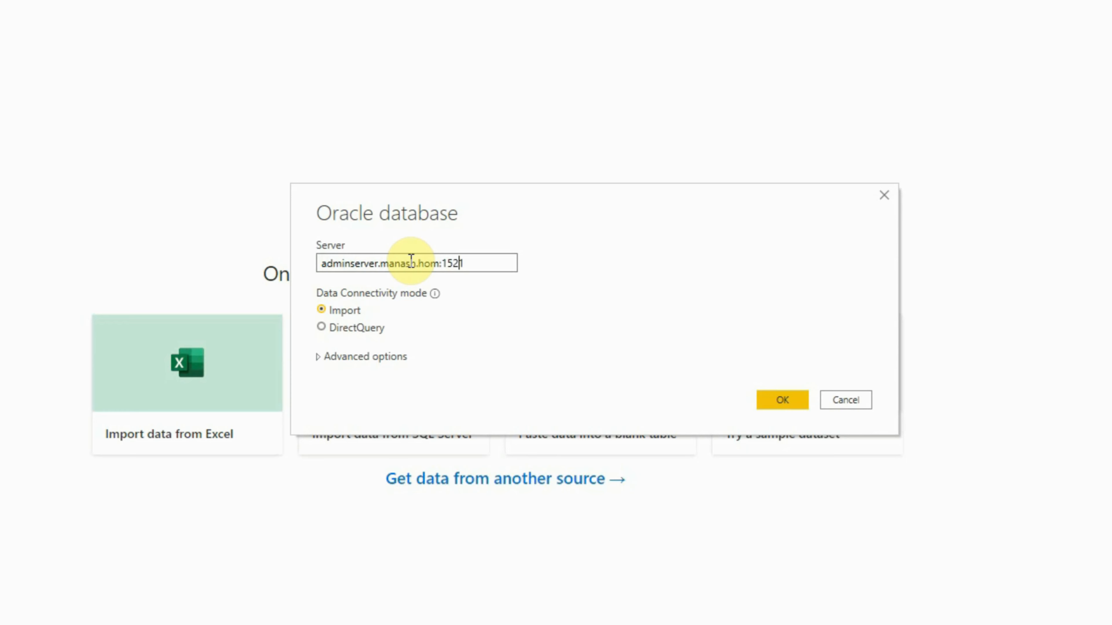
pyautogui.write('/catdb.manash.hom')
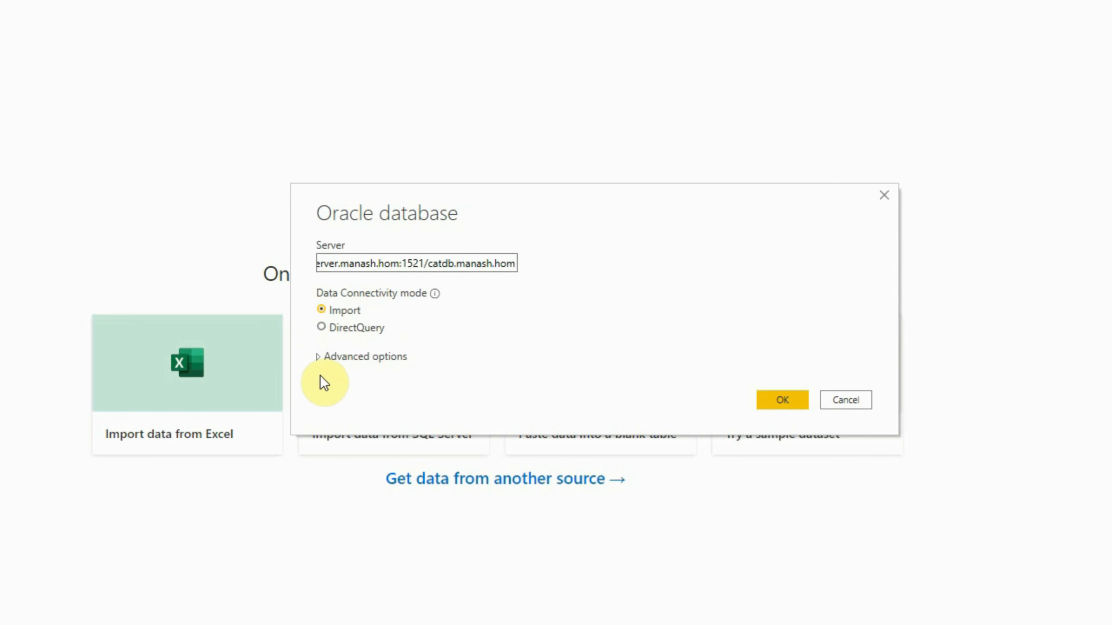
# - Add the SQL statement "select sysdate sd from dual" in the advanced options and confirm the connection settings
pyautogui.click(346, 356)
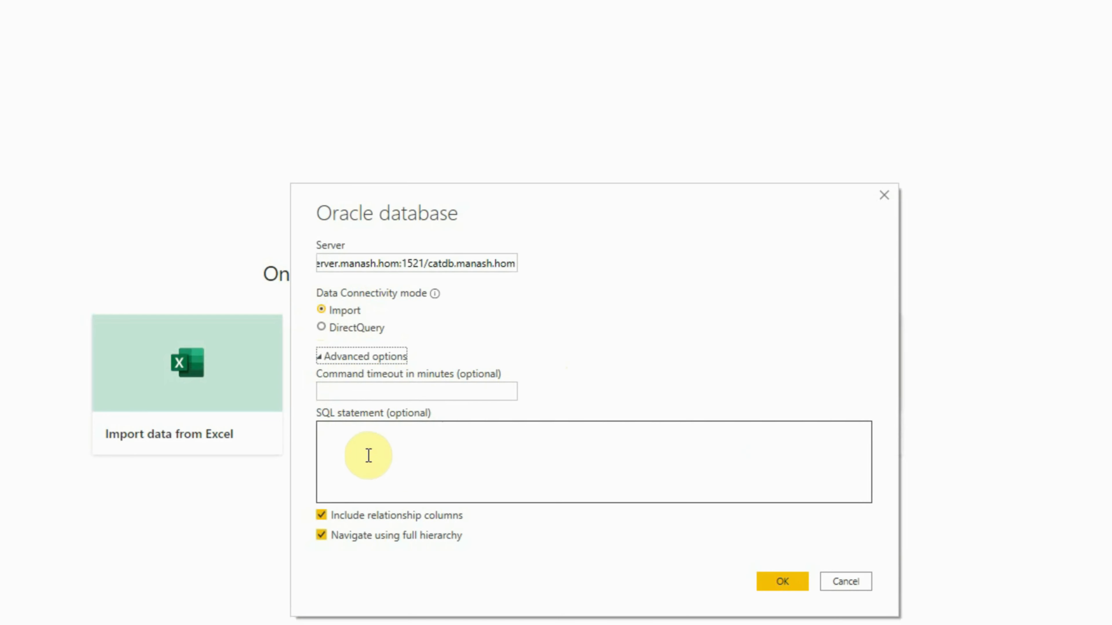
pyautogui.click(438, 469)
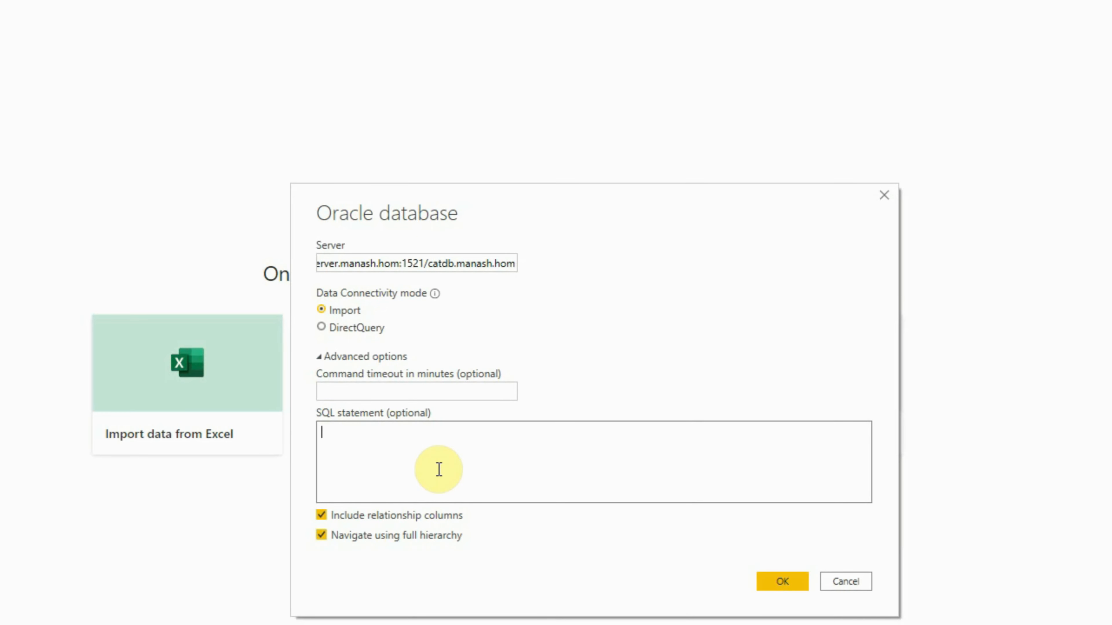
pyautogui.write('select sysdate s')
pyautogui.write('d ')
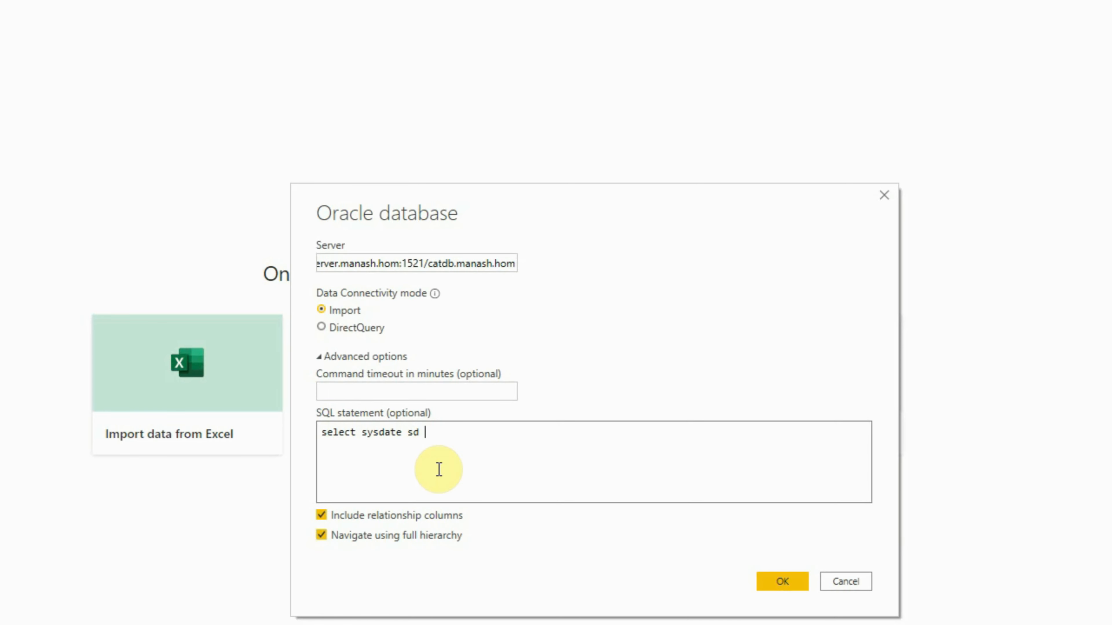
pyautogui.write('from dual')
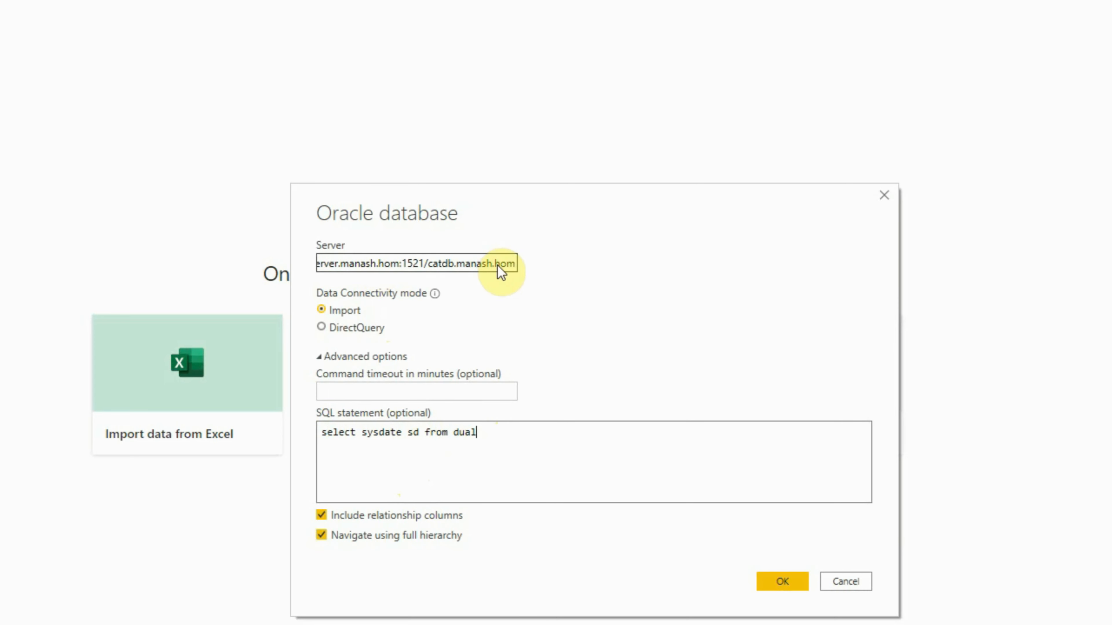
pyautogui.click(784, 581)
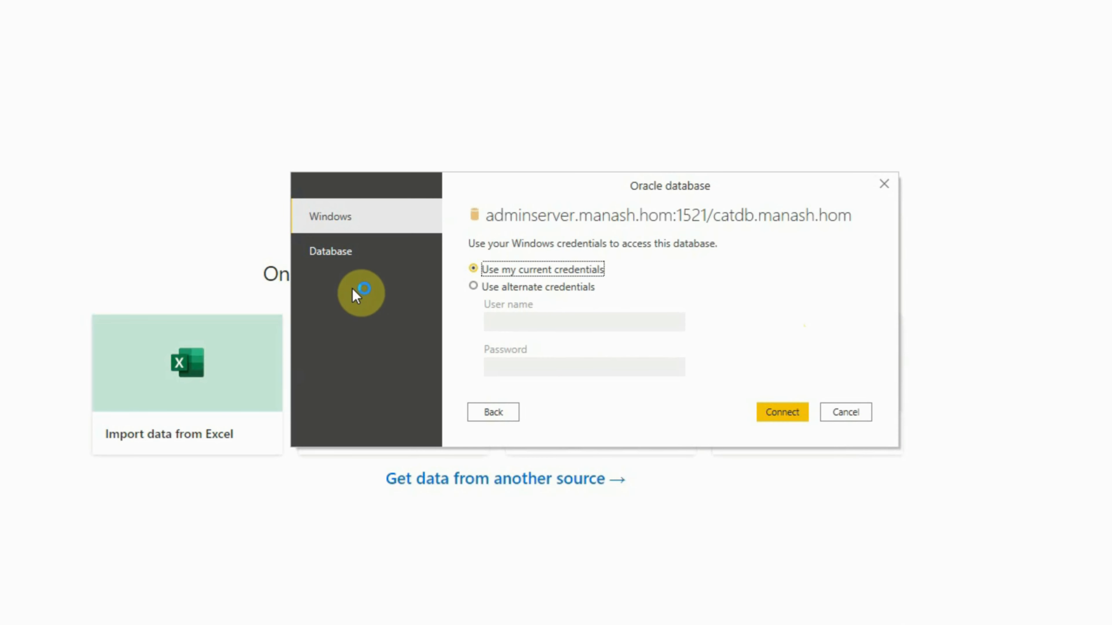
# - Connect with database credentials, using the user name system and the account password
pyautogui.click(338, 263)
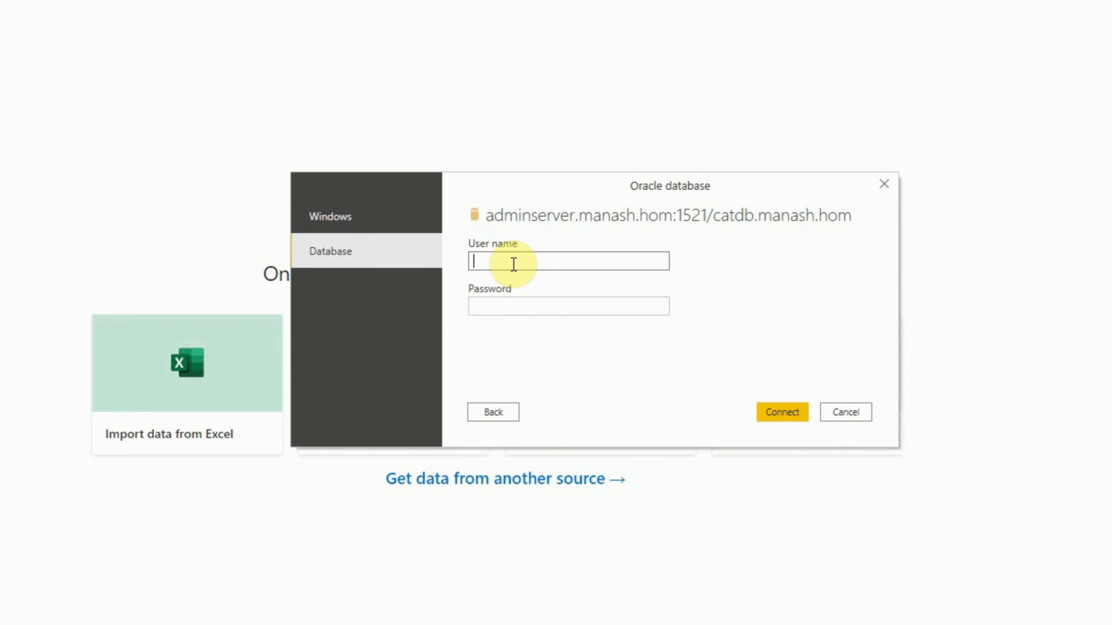
pyautogui.write('system')
pyautogui.press('Tab')
pyautogui.write('•••••')
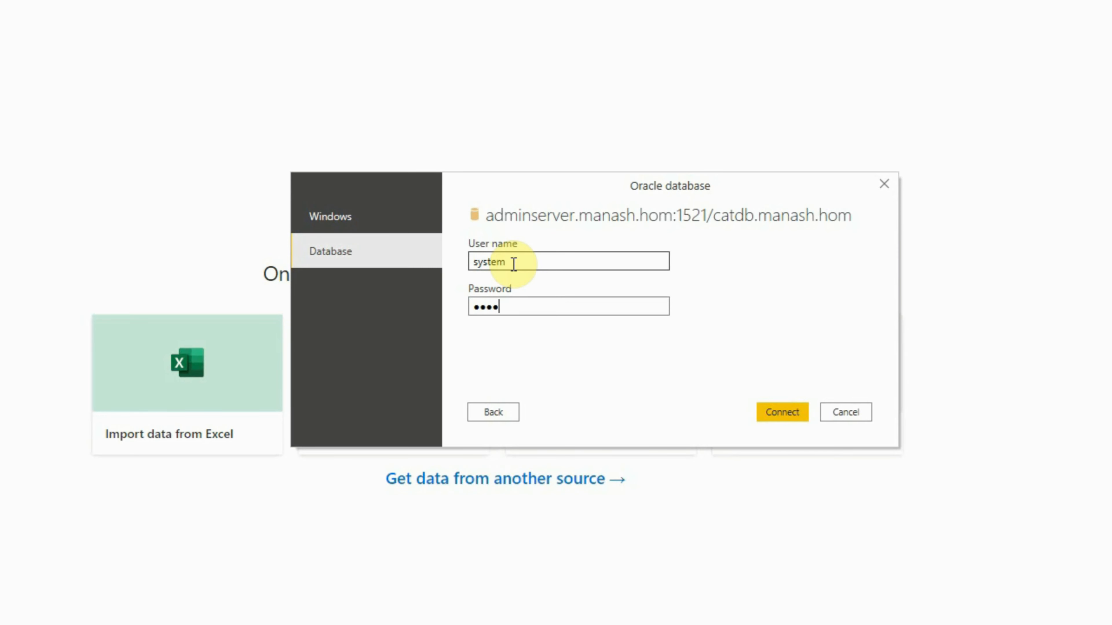
pyautogui.click(767, 416)
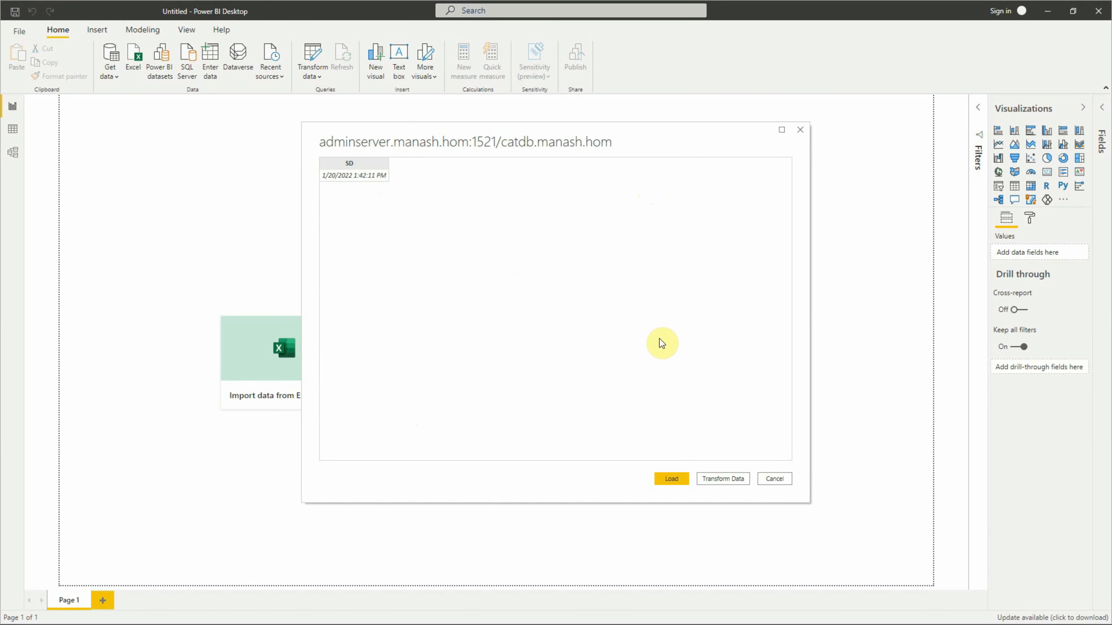
# - Load the previewed query result, check it in the data and model views, and return to the report view
pyautogui.click(670, 478)
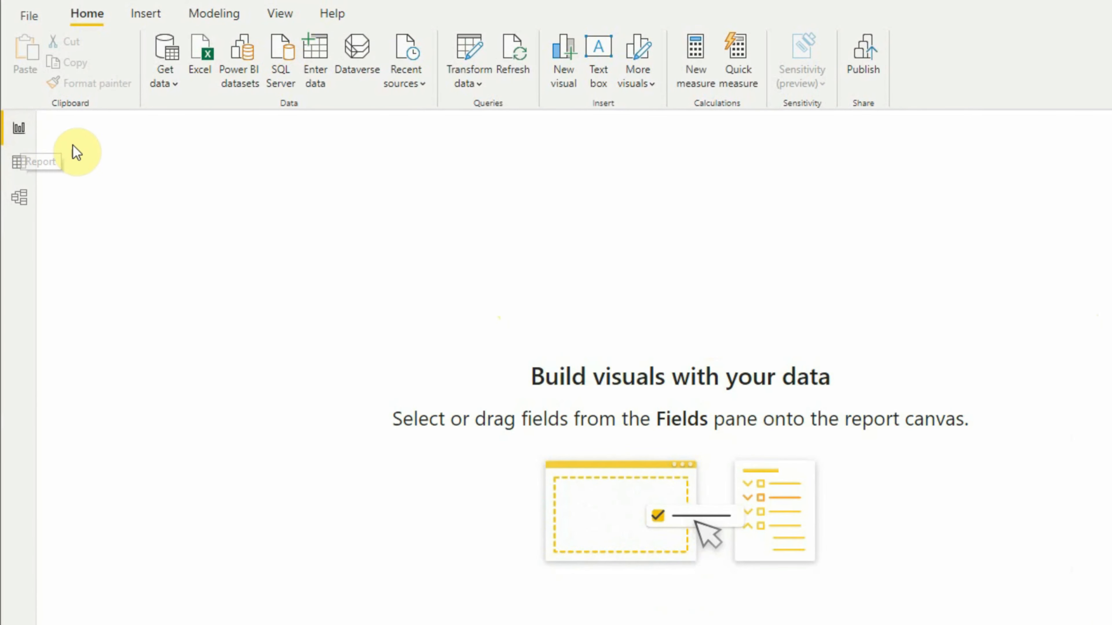
pyautogui.click(16, 165)
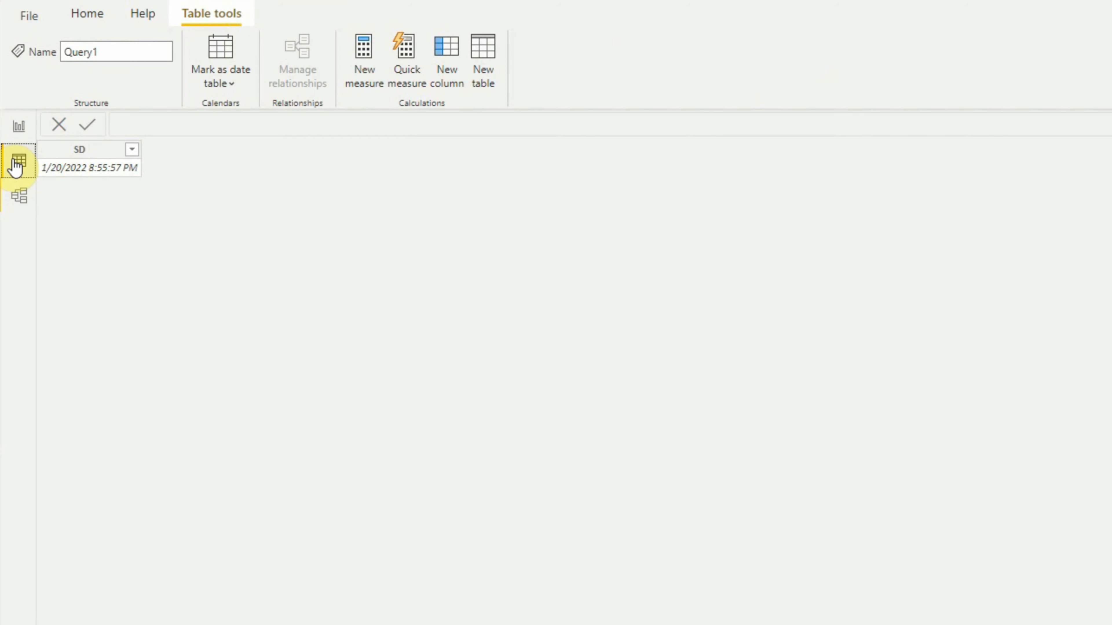
pyautogui.click(21, 199)
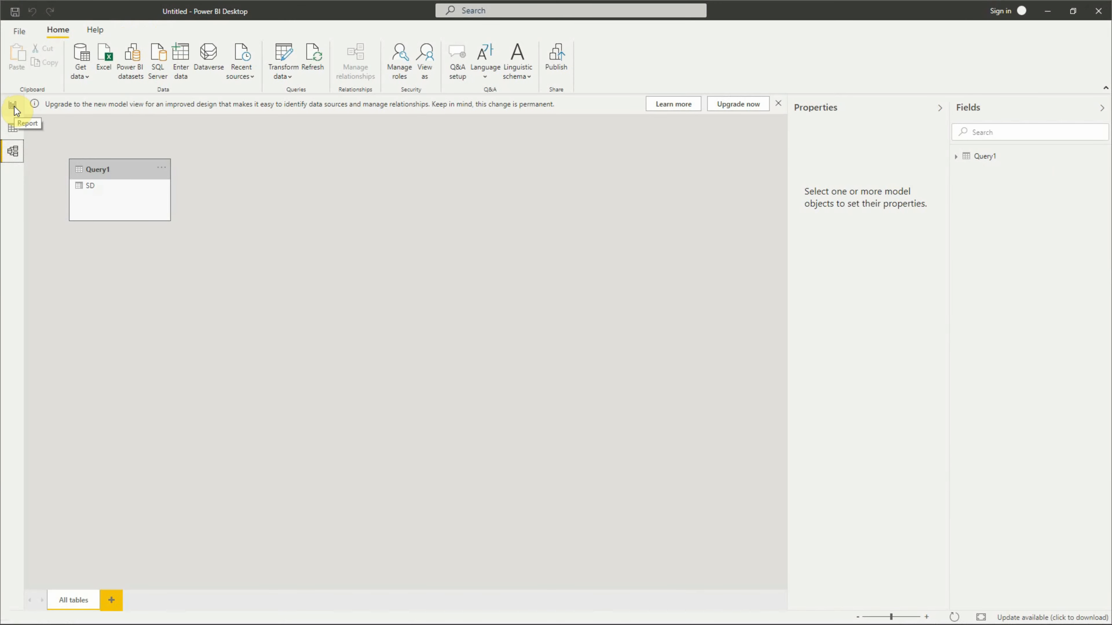
pyautogui.click(14, 107)
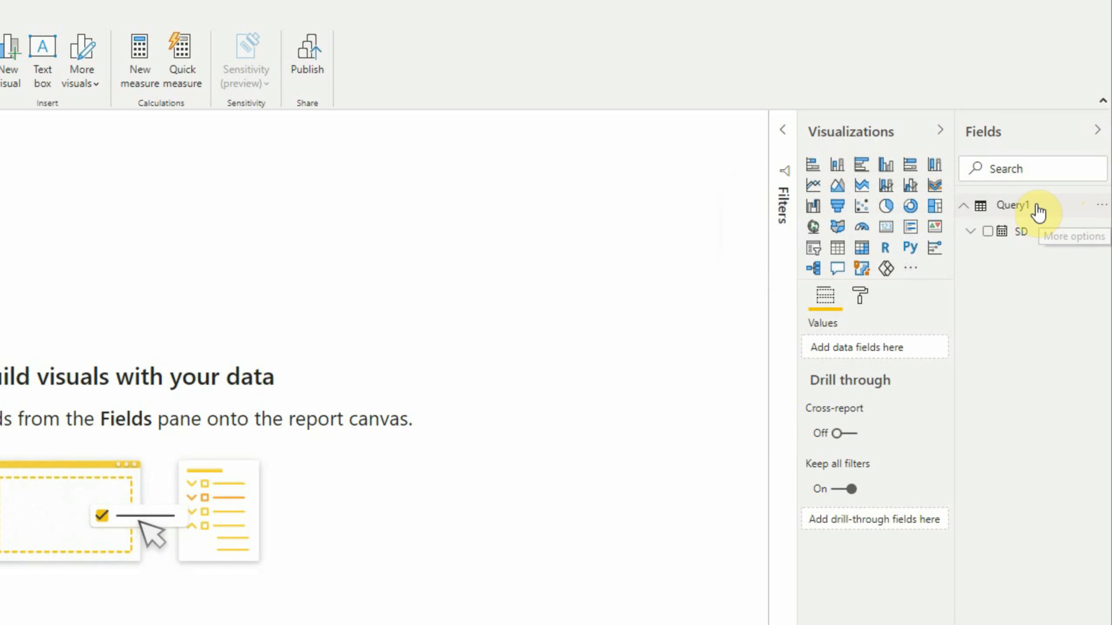
# - Open Query1 for editing in the Advanced Editor and select the SQL statement inside its Query string
pyautogui.click(1101, 209)
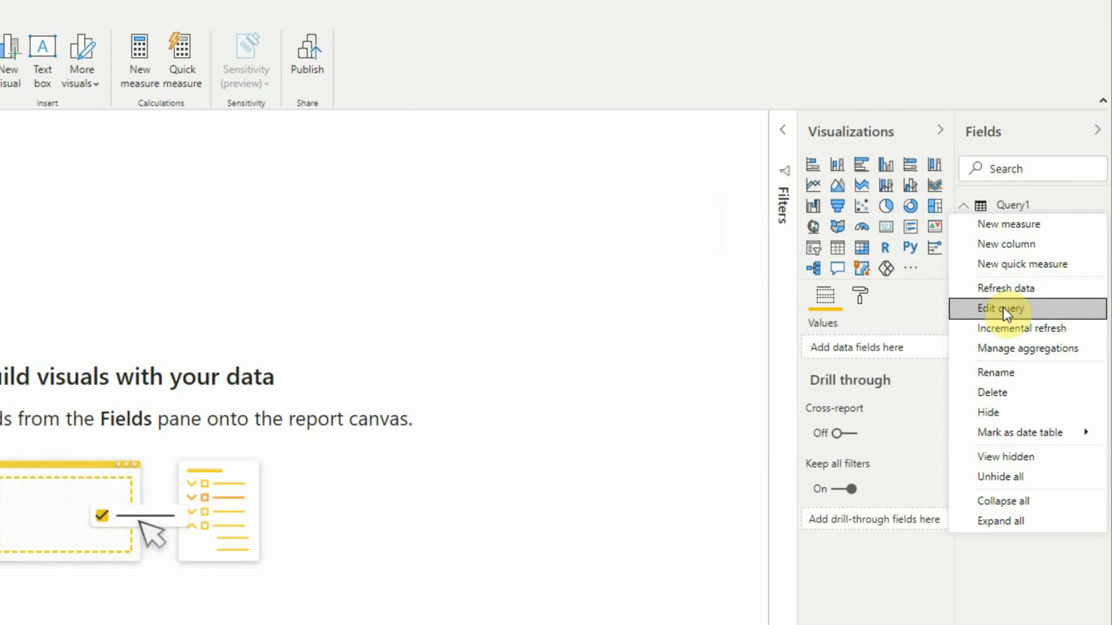
pyautogui.click(1003, 309)
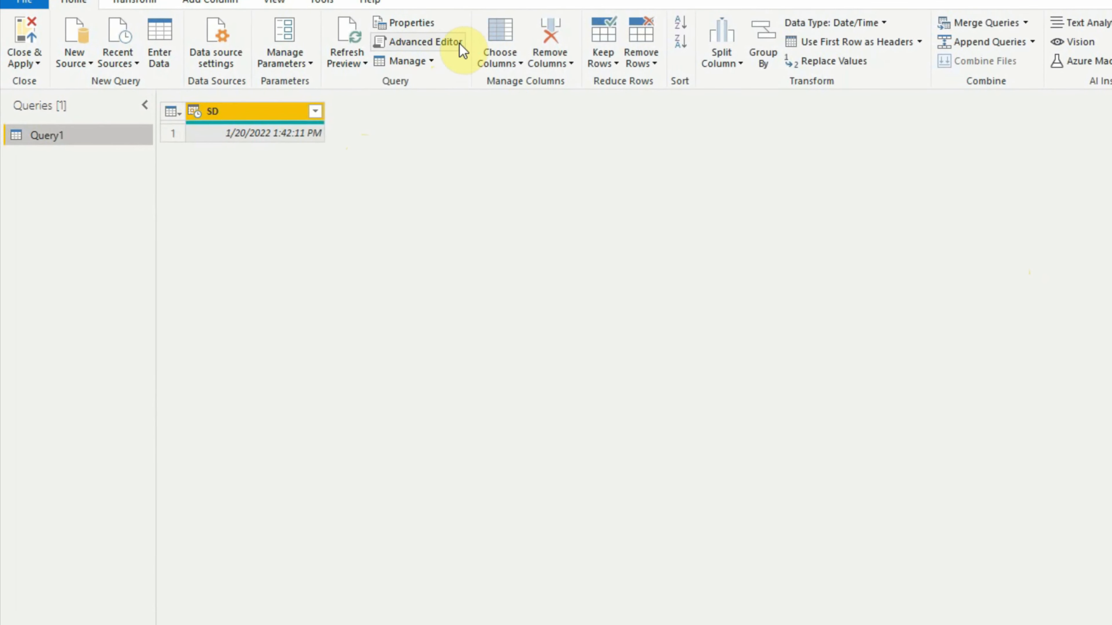
pyautogui.click(433, 46)
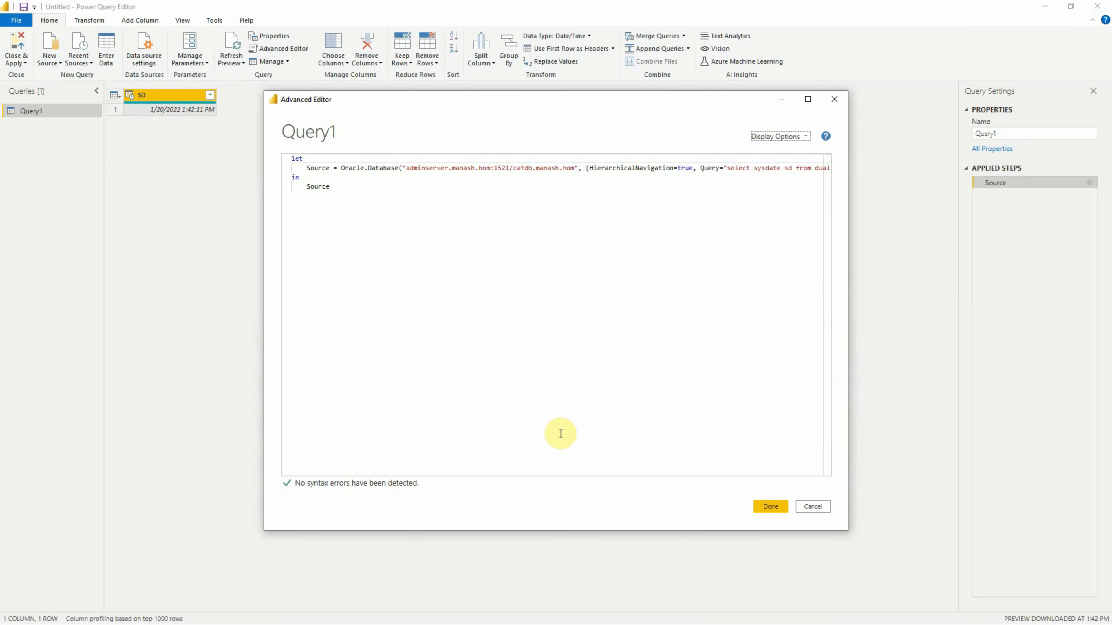
pyautogui.moveTo(405, 475); pyautogui.dragTo(541, 475)
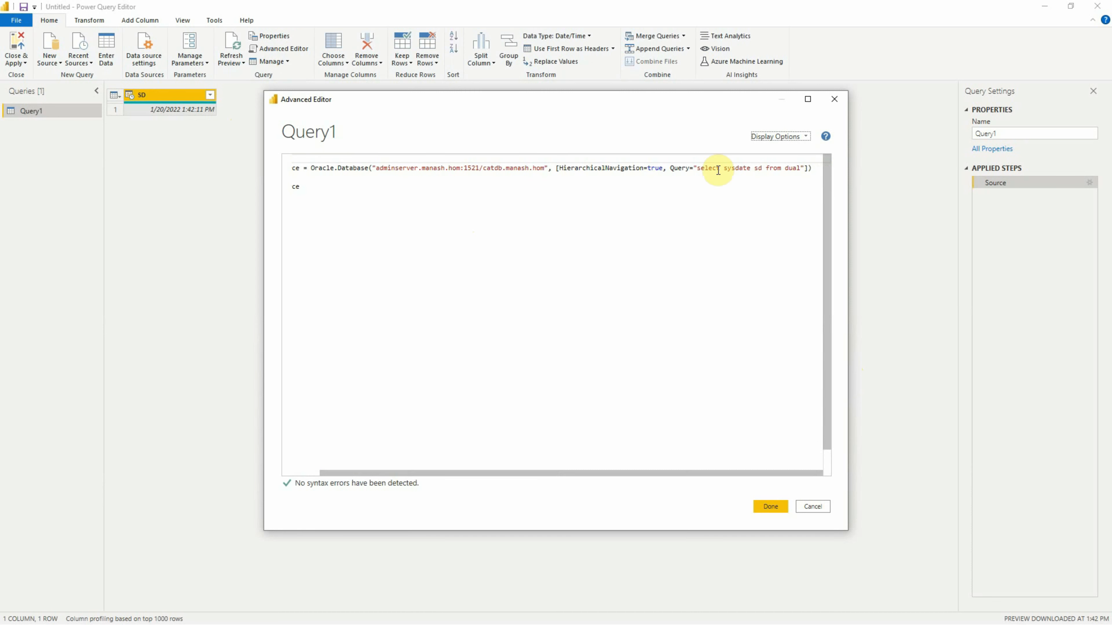
pyautogui.moveTo(698, 169); pyautogui.dragTo(799, 169)
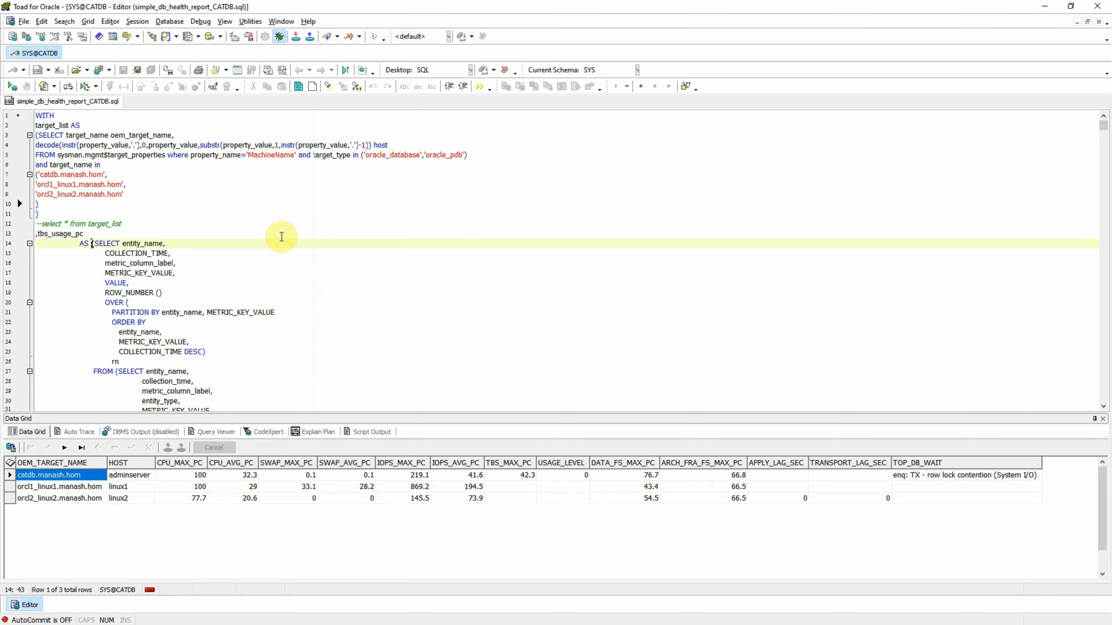
# - Copy the entire simple_db_health_report_CATDB.sql script from Toad for Oracle and return to the Advanced Editor
pyautogui.hotkey('ctrl', 'a')
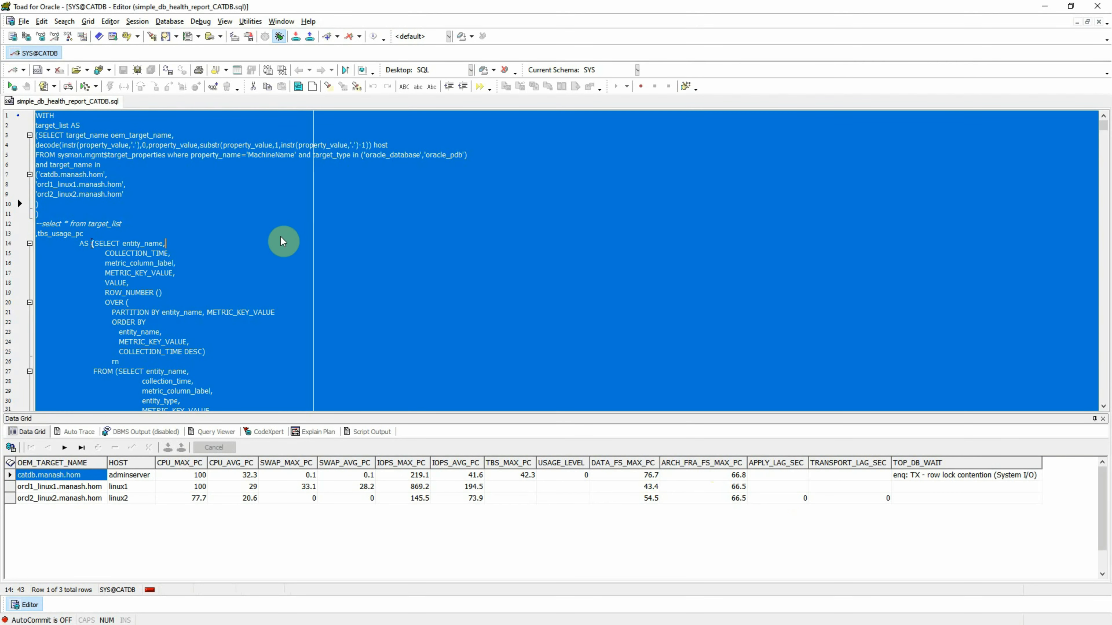
pyautogui.click(1046, 9)
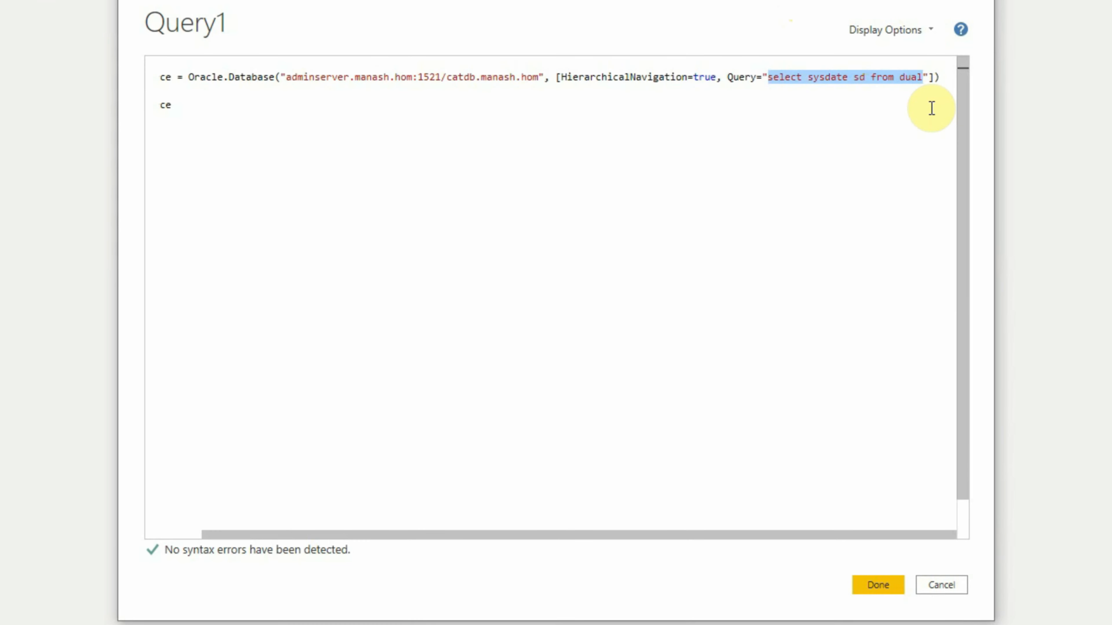
# - Replace the selected SQL statement in Query1 with the copied health report script and remove the blank lines at its end
pyautogui.press('BackSpace')
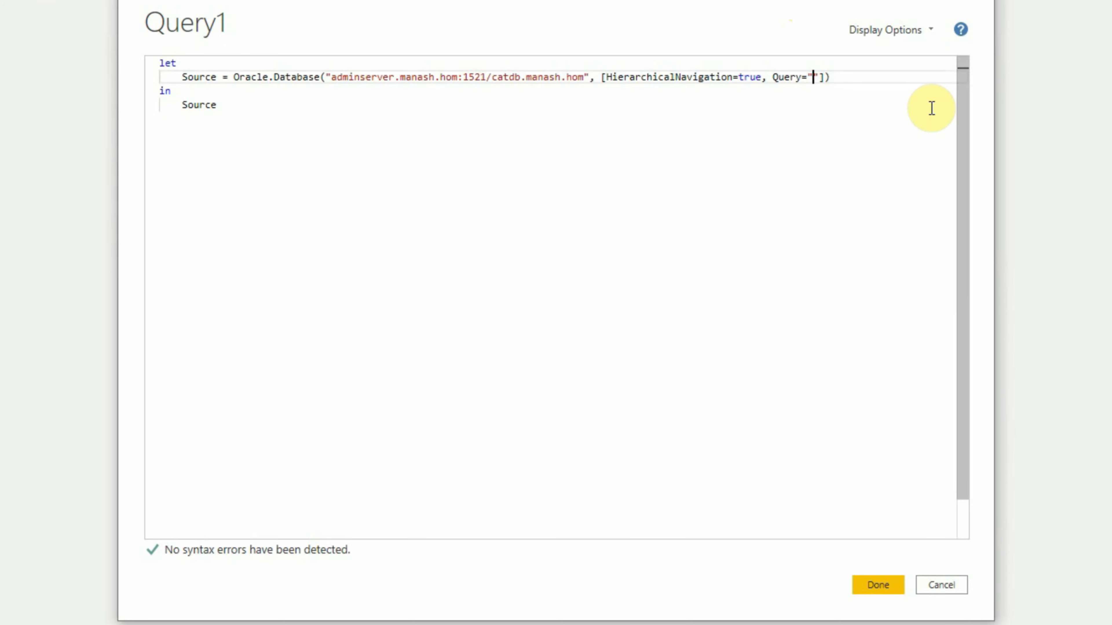
pyautogui.hotkey('ctrl', 'v')
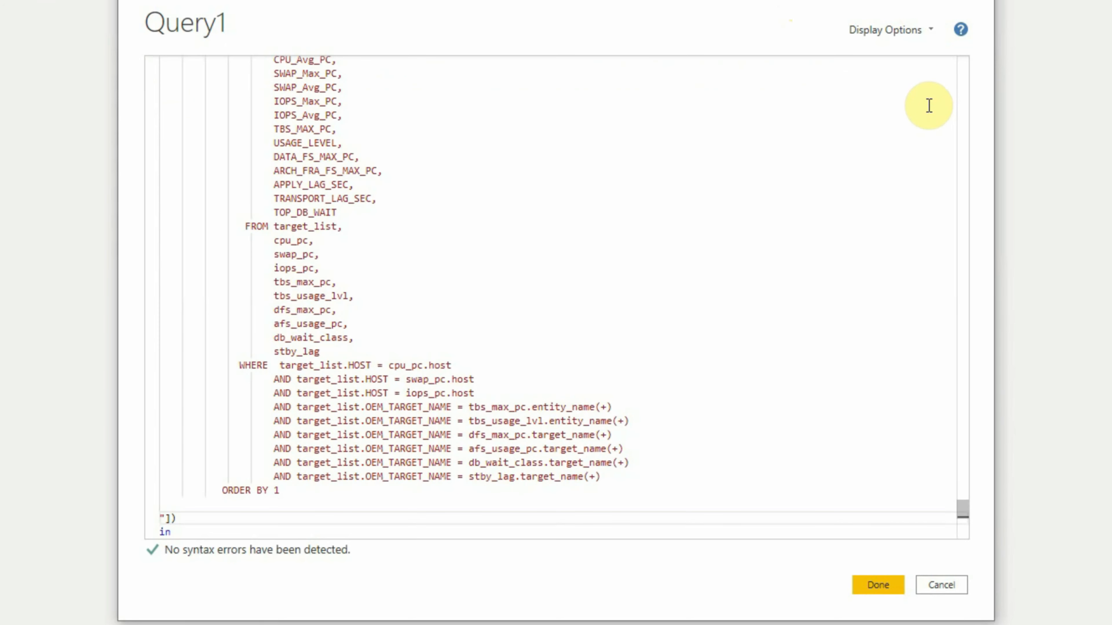
pyautogui.press('BackSpace')
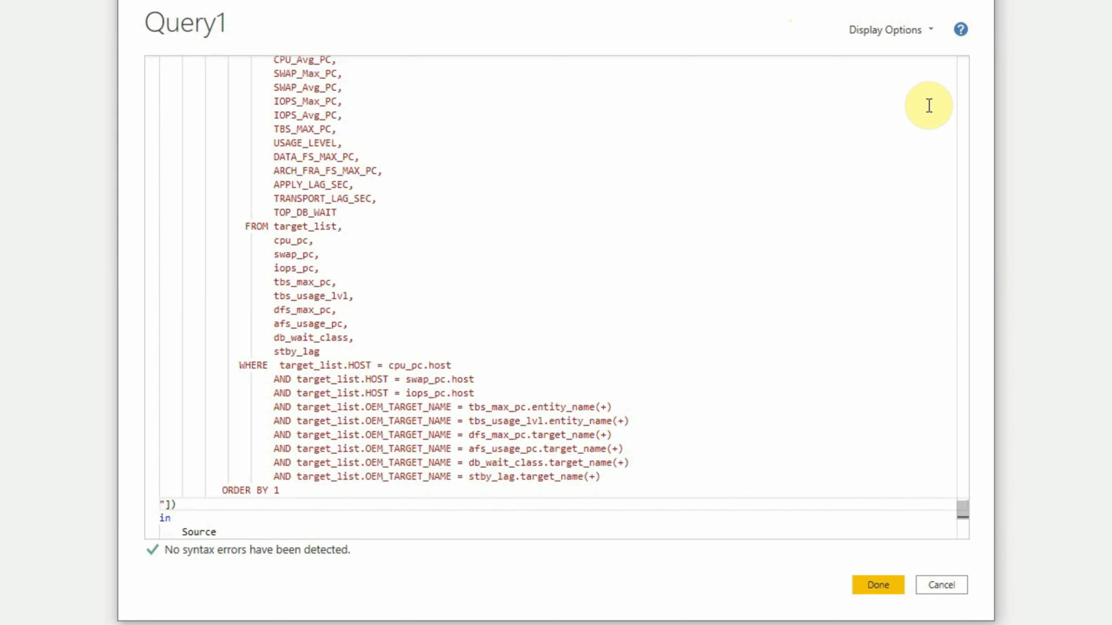
pyautogui.press('BackSpace')
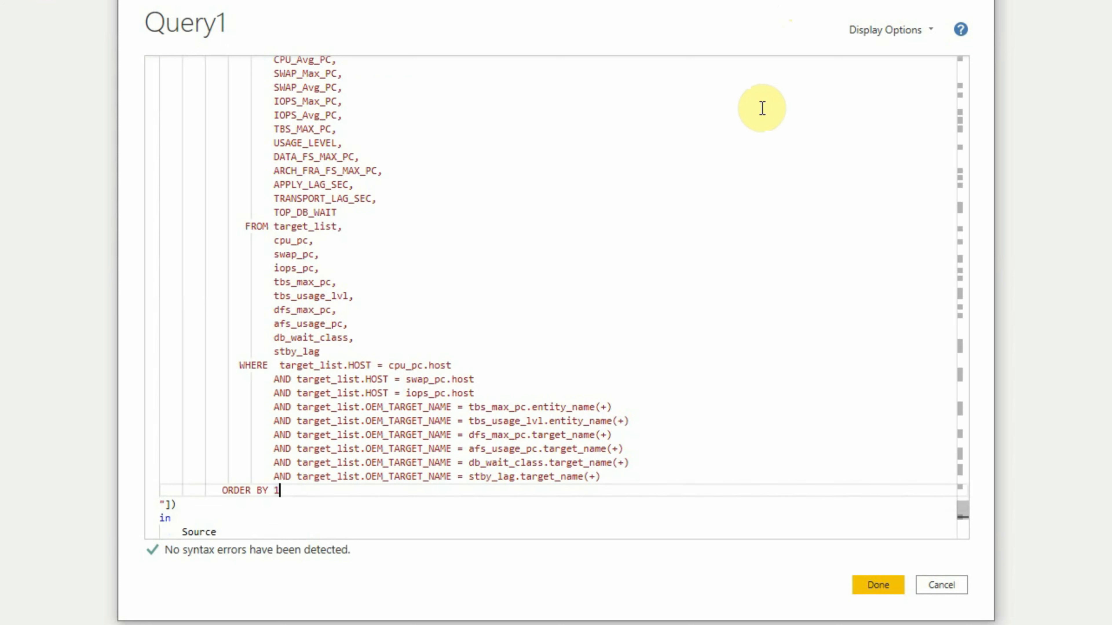
# - Apply the edited Query1 script and grant permission to run the native database query
pyautogui.click(879, 588)
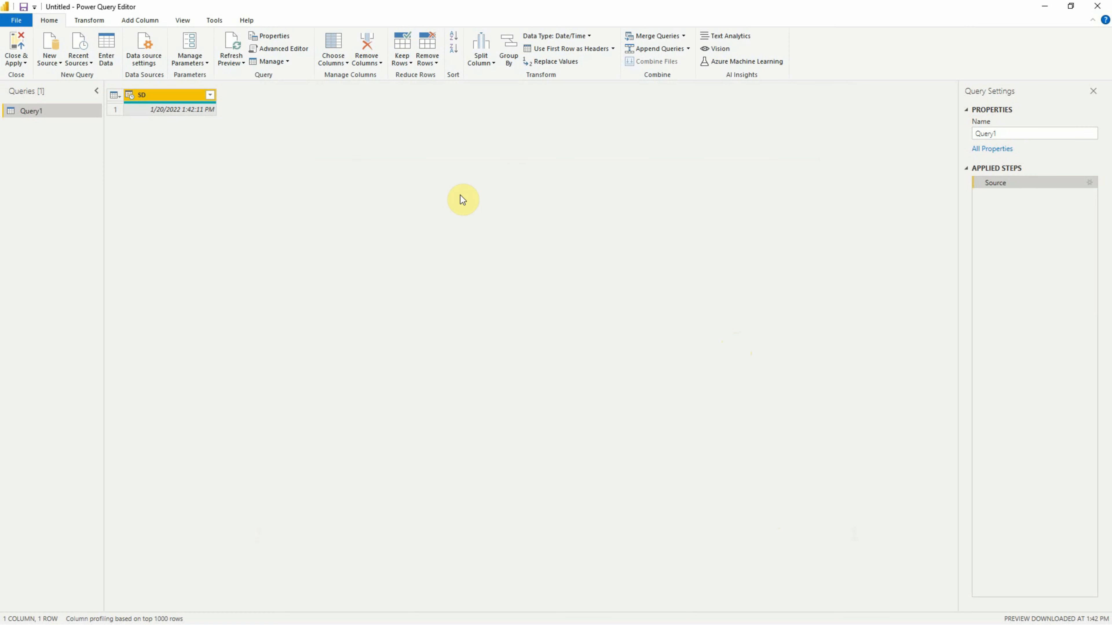
pyautogui.click(325, 98)
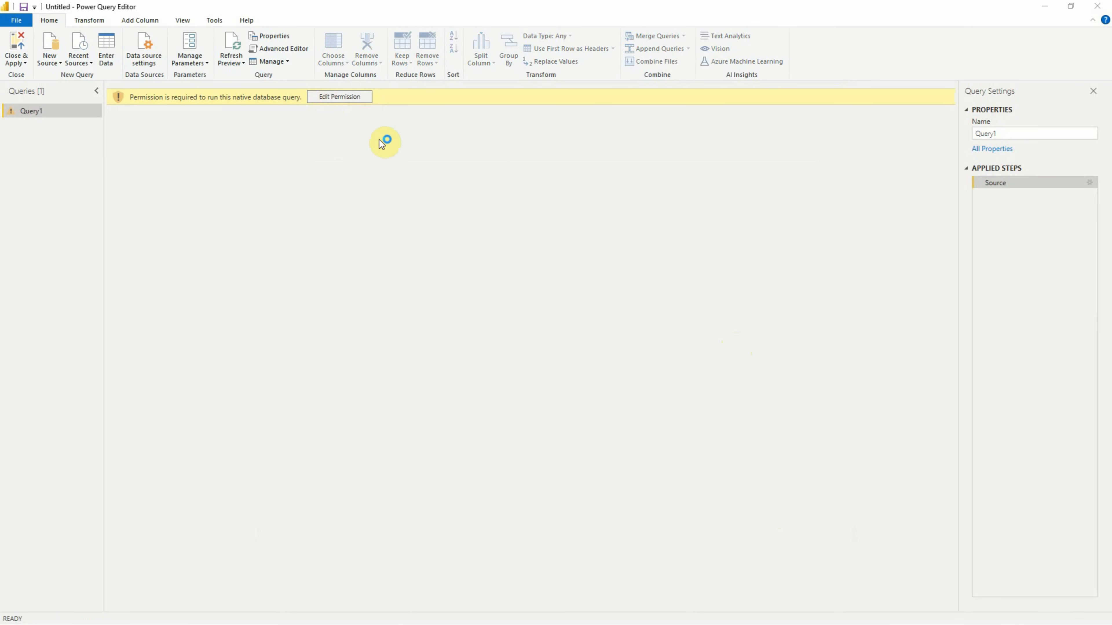
pyautogui.click(639, 437)
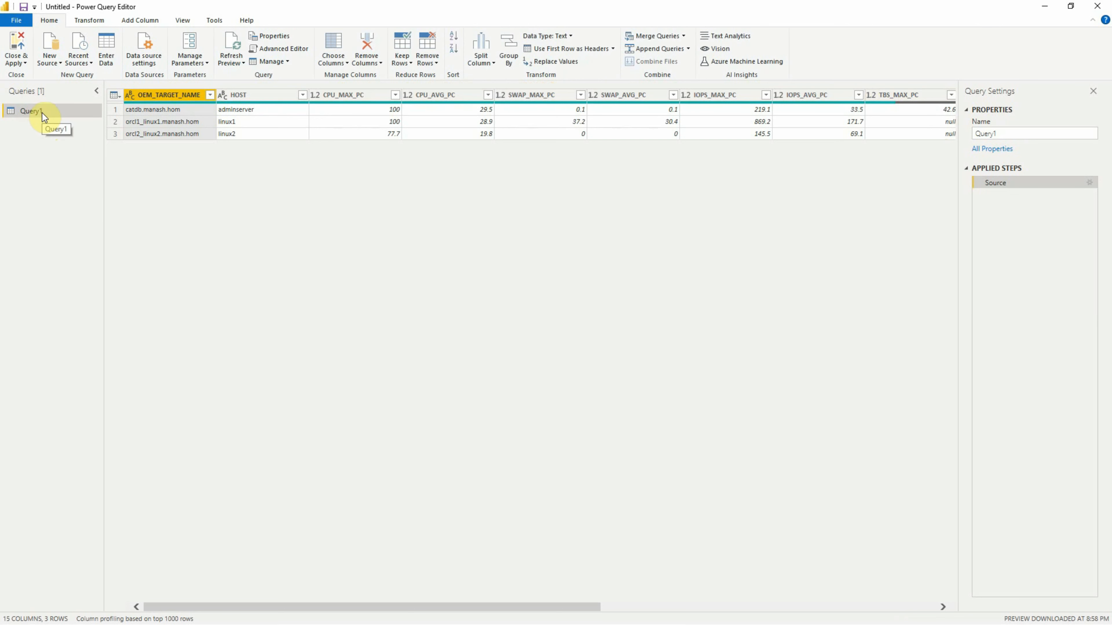
# - Close the Power Query Editor, apply the pending query changes, and approve running the native database query
pyautogui.click(1098, 7)
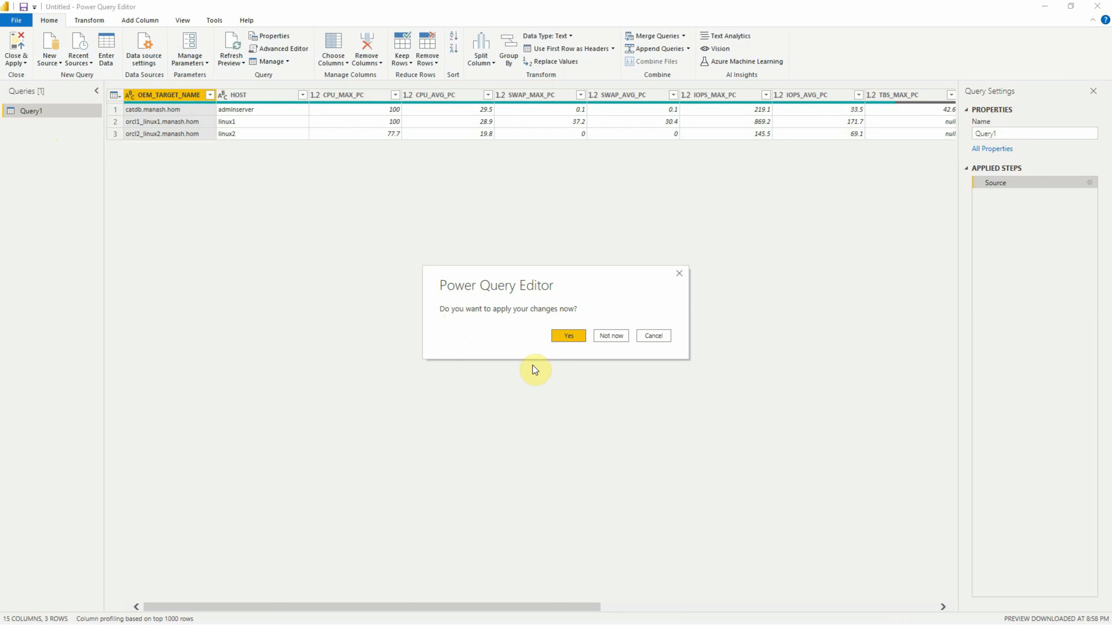
pyautogui.click(573, 339)
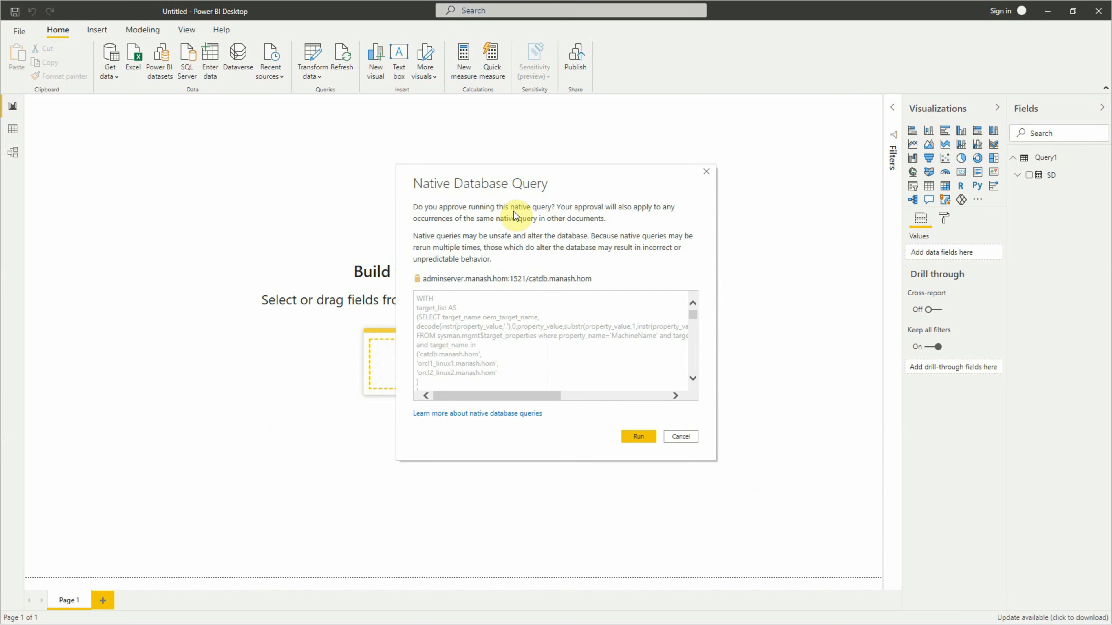
pyautogui.click(637, 436)
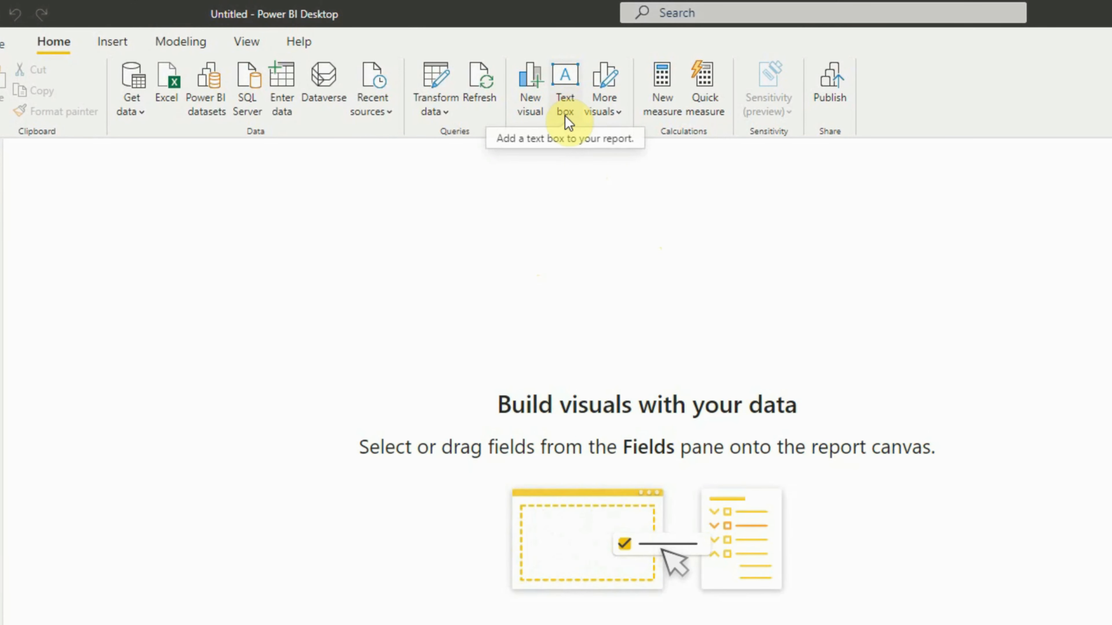
# - Insert a text box on the report page, shrink it to a single-line strip, and enter the title "DB ENV HEALTH REPORT"
pyautogui.click(569, 114)
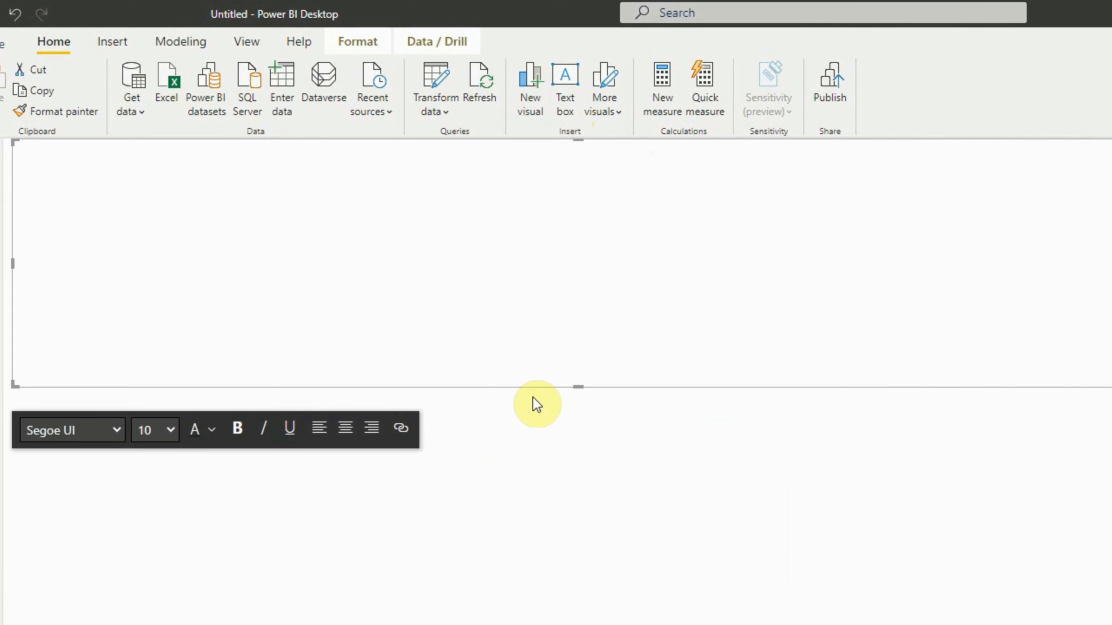
pyautogui.moveTo(578, 385); pyautogui.dragTo(586, 166)
pyautogui.click(514, 160)
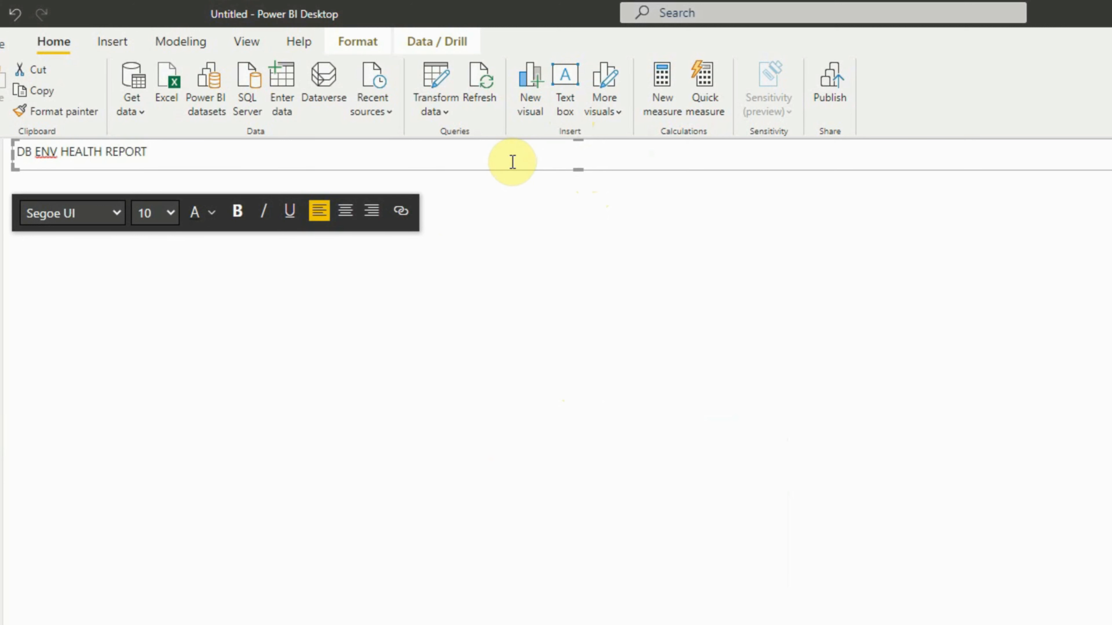
# - Format the whole report title as size 16, bold and centered
pyautogui.hotkey('ctrl', 'a')
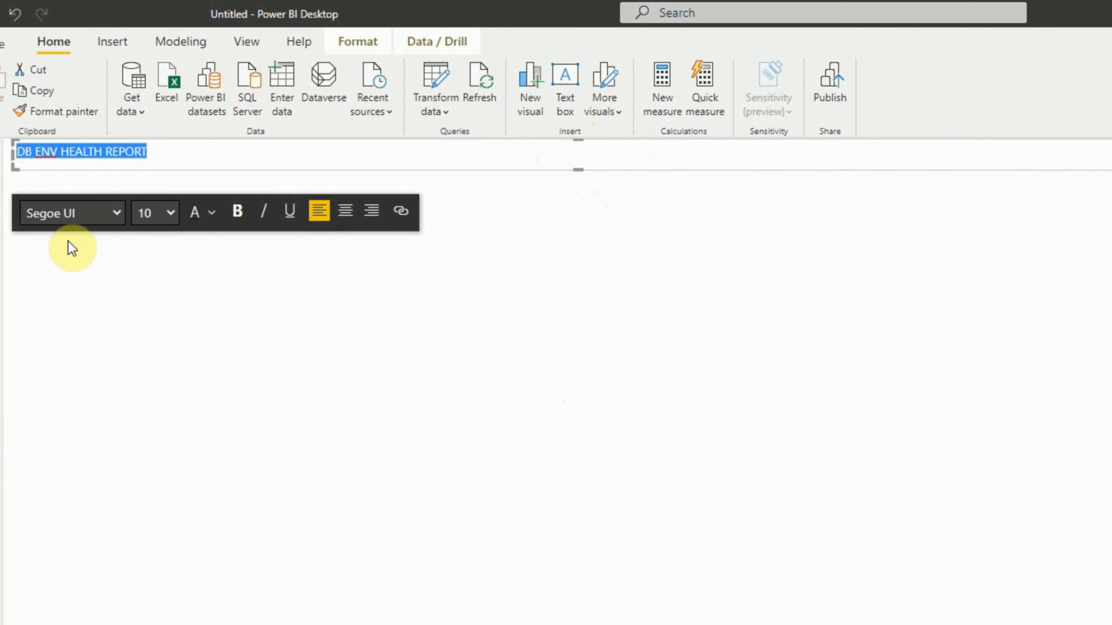
pyautogui.click(171, 213)
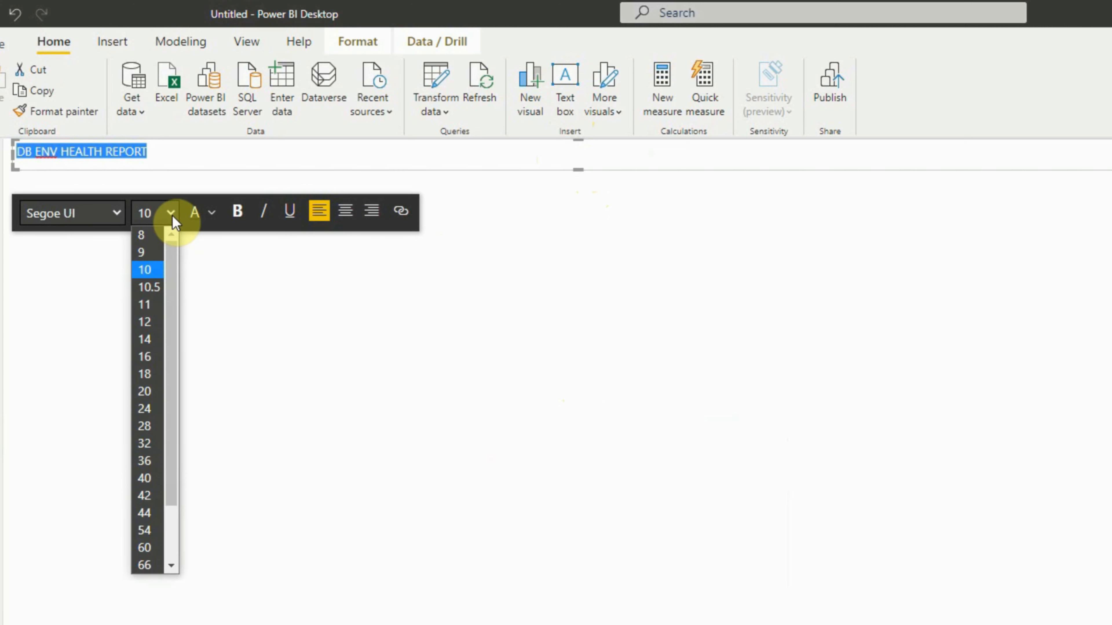
pyautogui.click(147, 357)
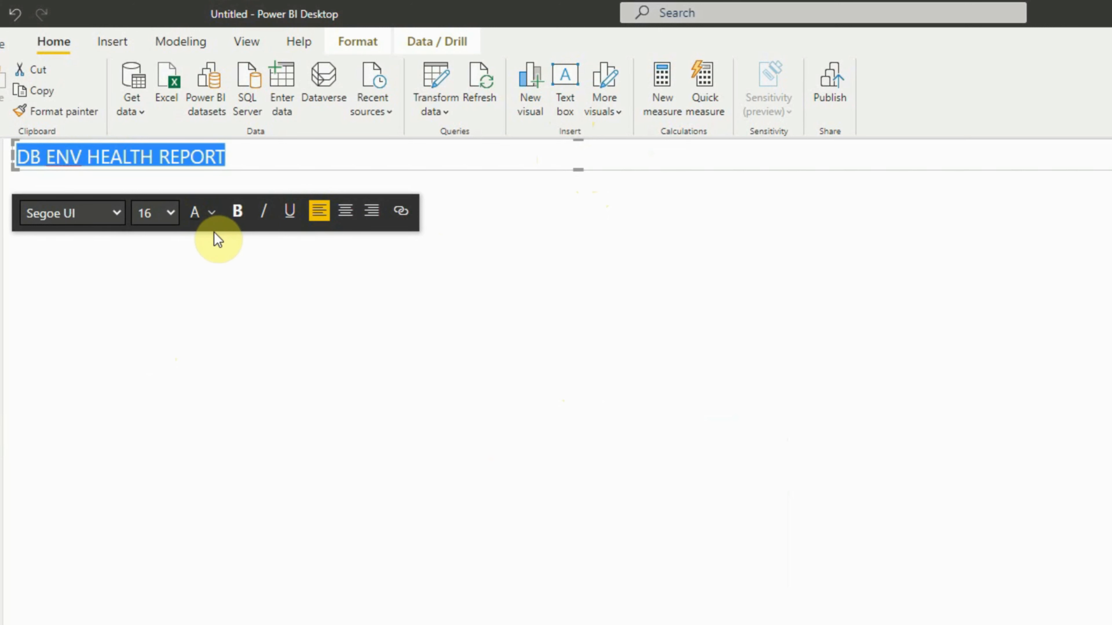
pyautogui.click(237, 212)
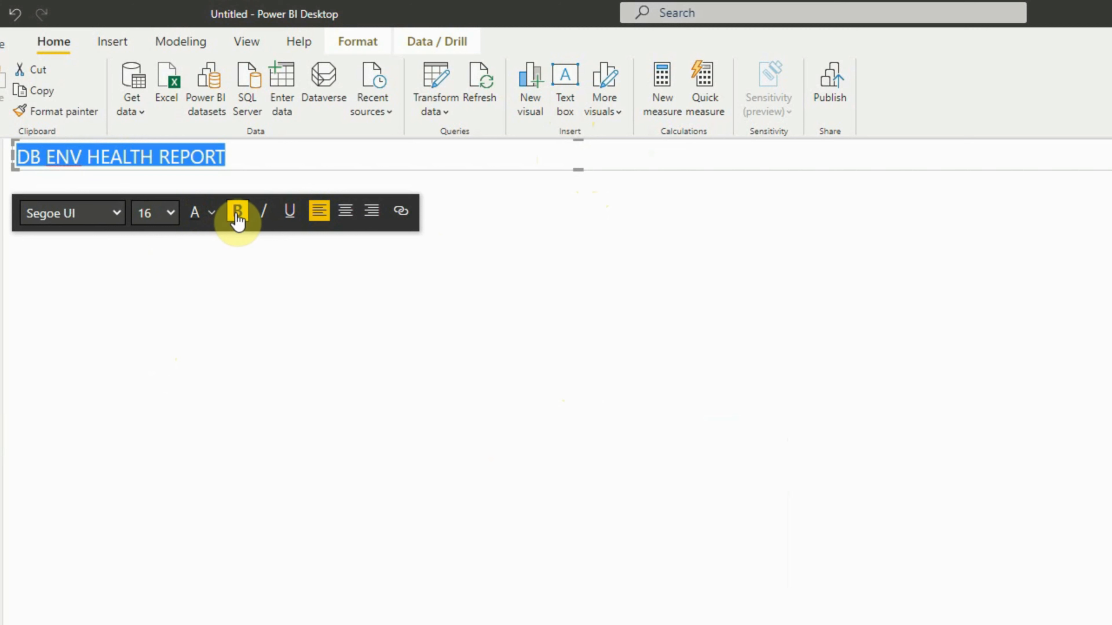
pyautogui.click(346, 212)
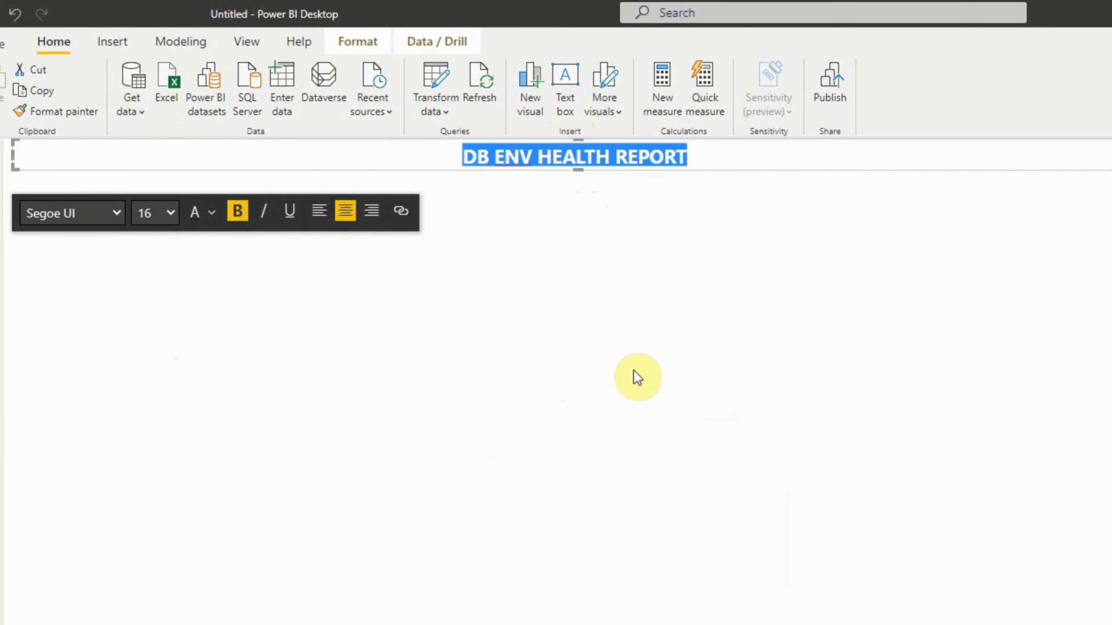
pyautogui.click(605, 368)
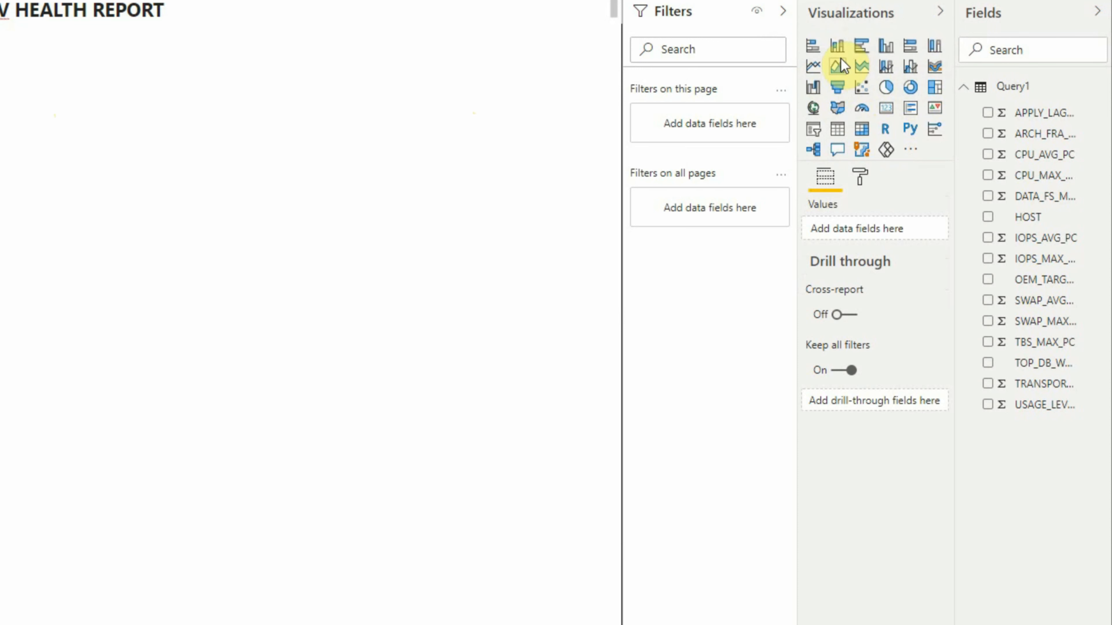
# - Add a table visual, extend it up to just below the title, and collapse the Filters and Visualizations panes
pyautogui.click(837, 131)
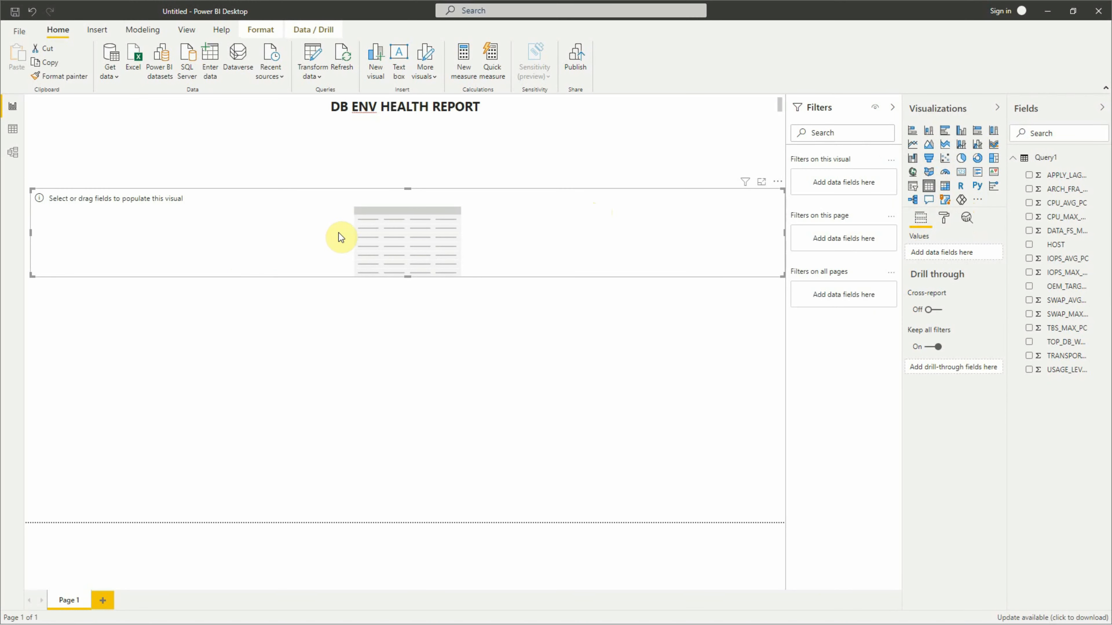
pyautogui.moveTo(408, 189); pyautogui.dragTo(413, 128)
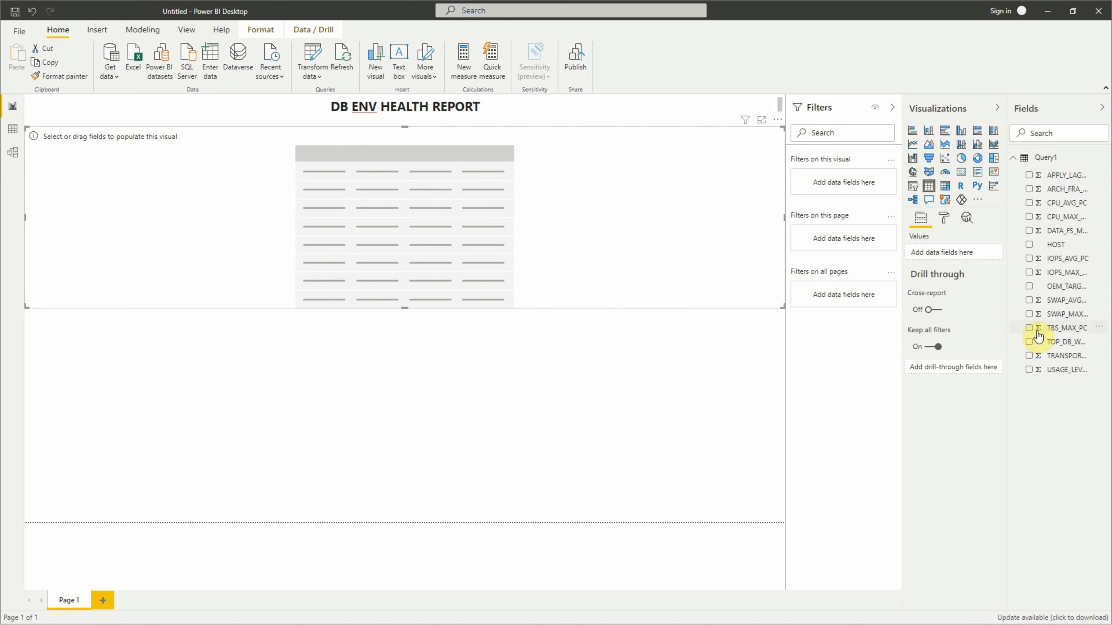
pyautogui.click(894, 109)
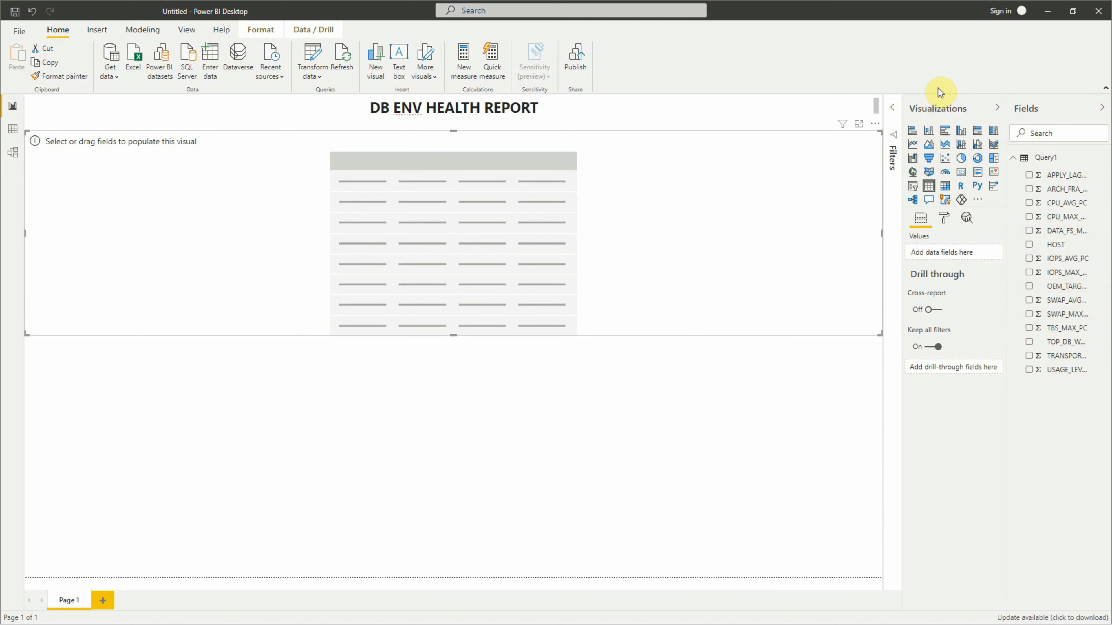
pyautogui.click(996, 111)
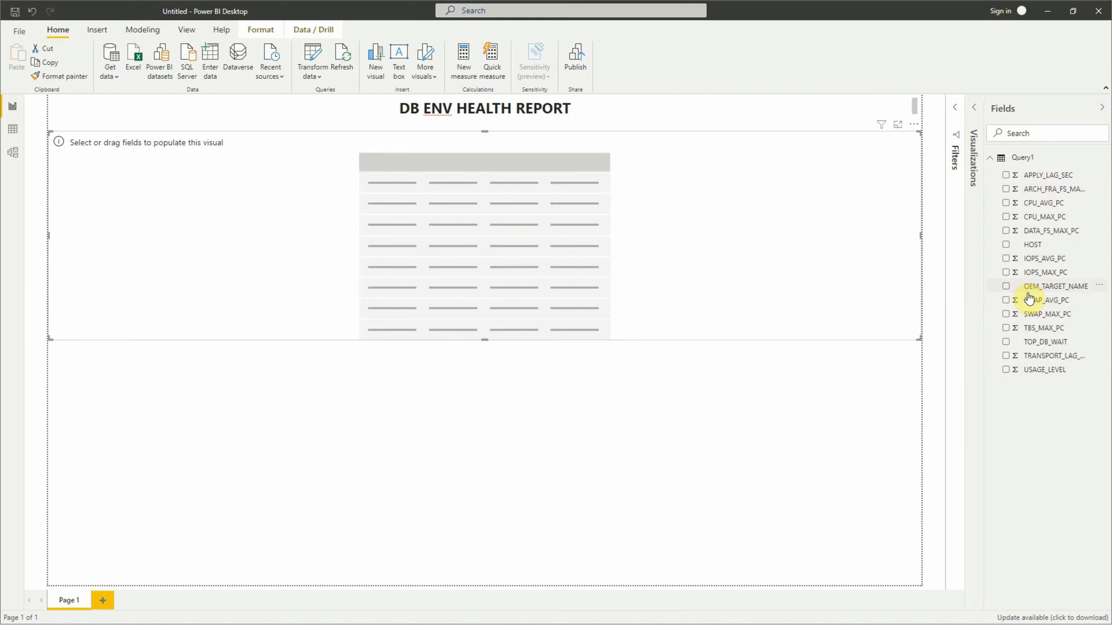
# - Populate the table with the OEM_TARGET_NAME, HOST, CPU_MAX_PC and CPU_AVG_PC fields from Query1
pyautogui.click(1006, 287)
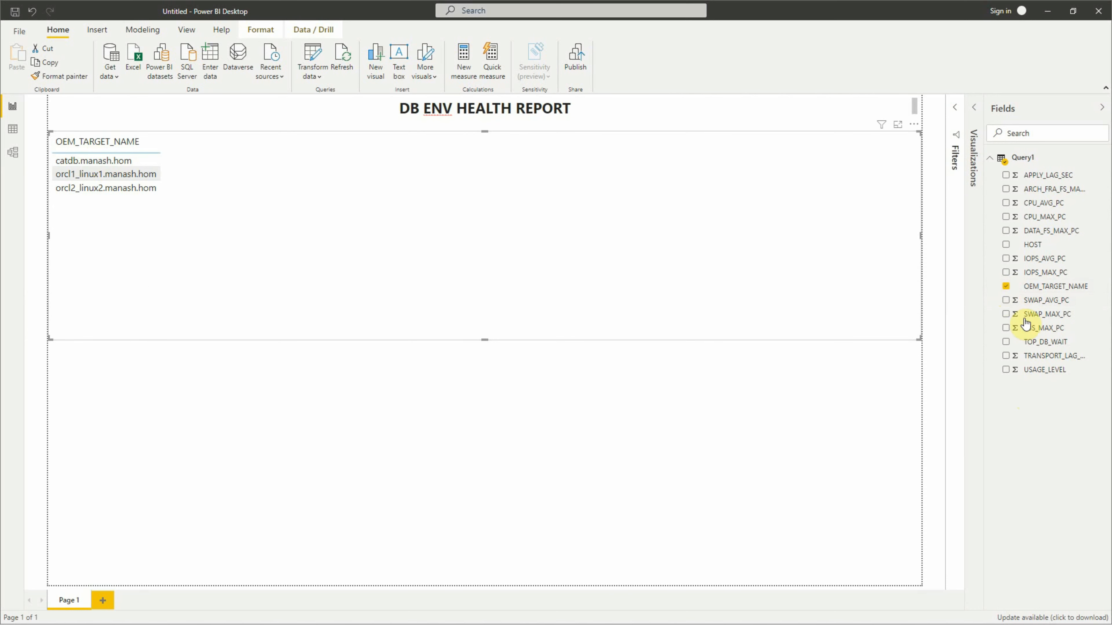
pyautogui.click(1006, 245)
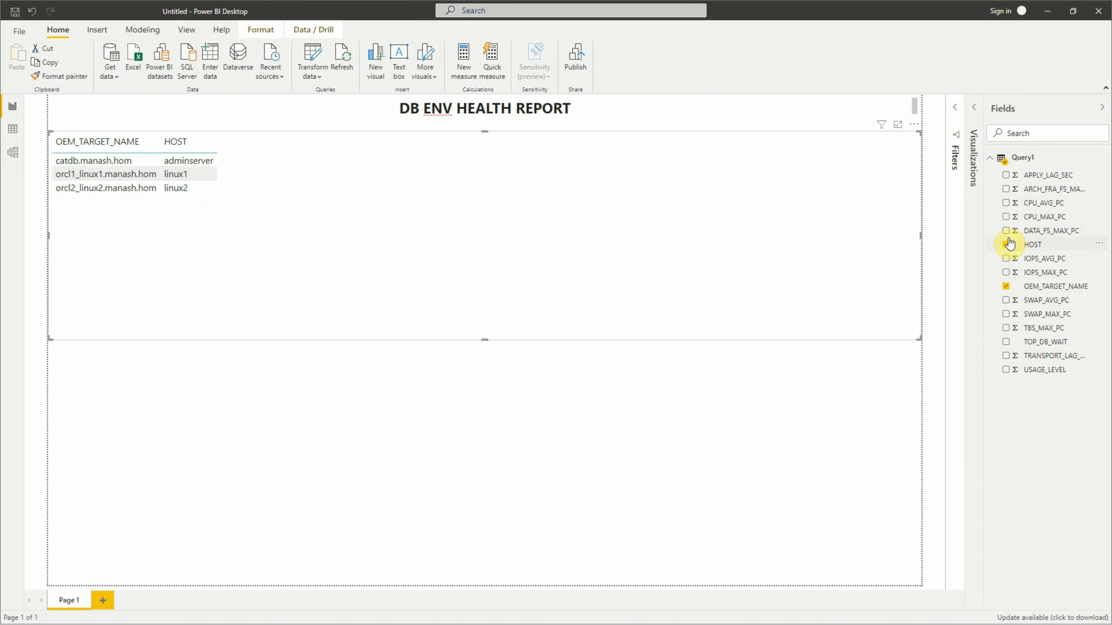
pyautogui.click(1006, 218)
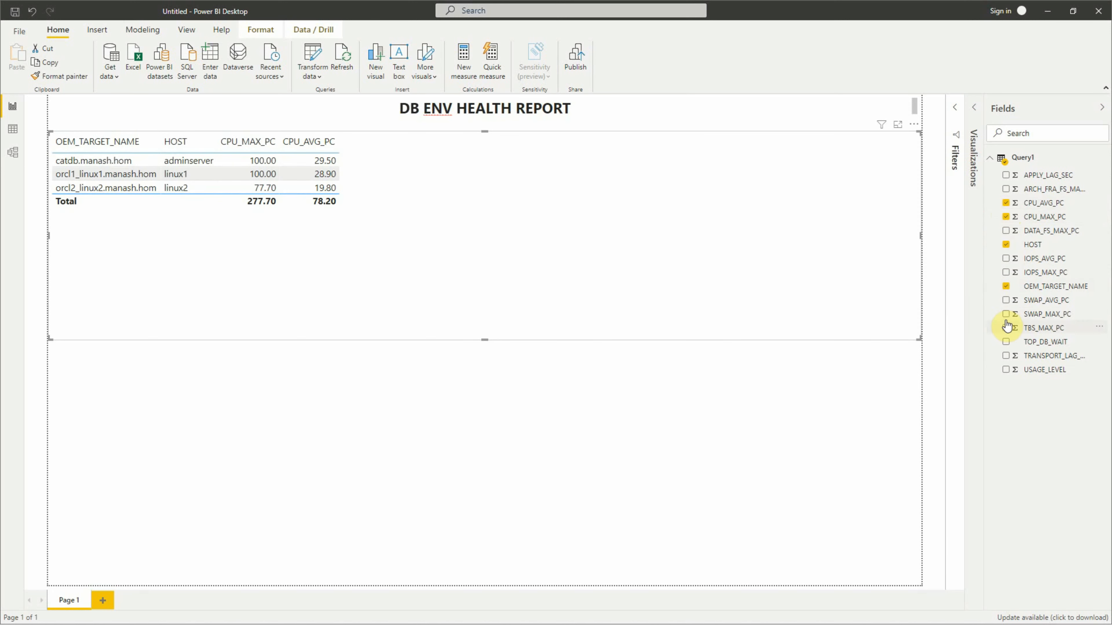
# - Add the maximum and average SWAP and IOPS fields, DATA_FS_MAX_PC, ARCH_FRA_FS_MAX_PC, TBS_MAX_PC, APPLY_LAG_SEC and TOP_DB_WAIT to the table
pyautogui.click(1006, 301)
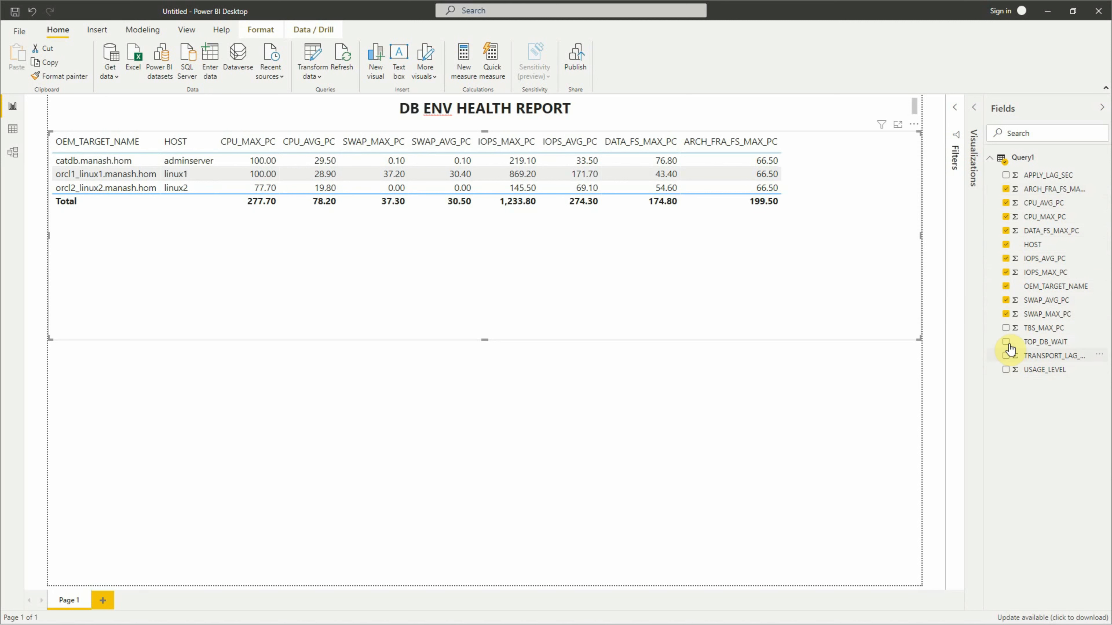
pyautogui.click(1006, 328)
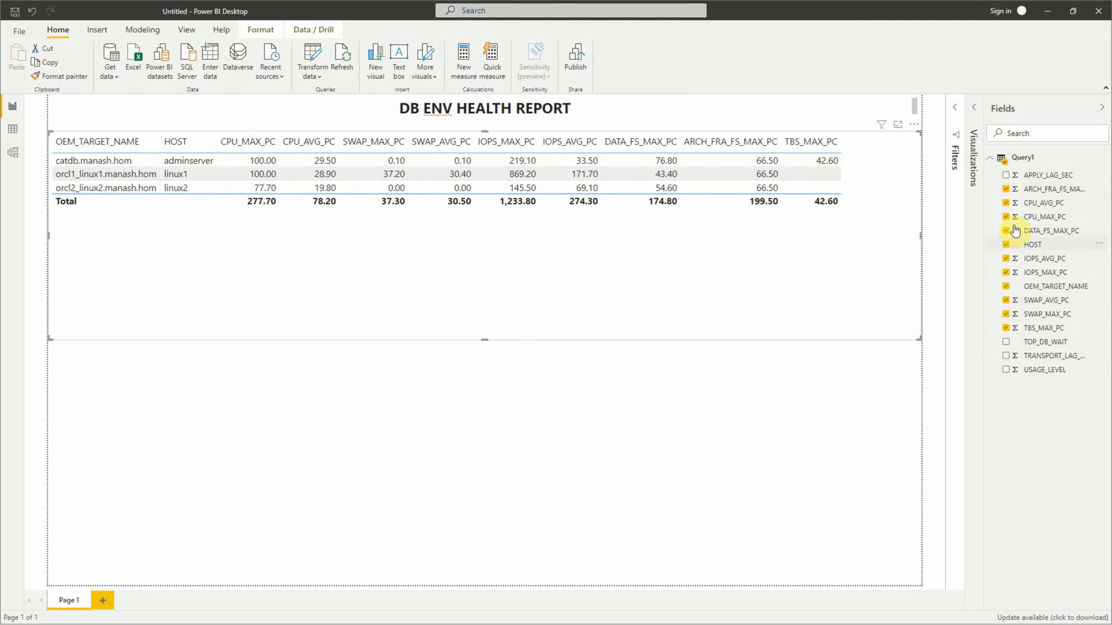
pyautogui.click(1006, 176)
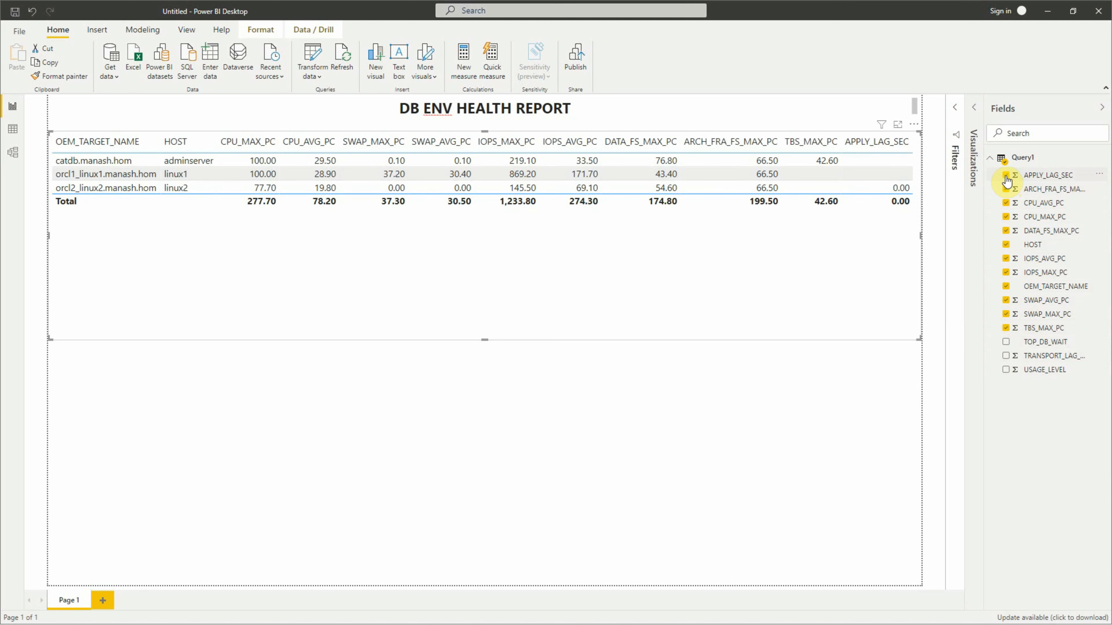
pyautogui.click(1006, 342)
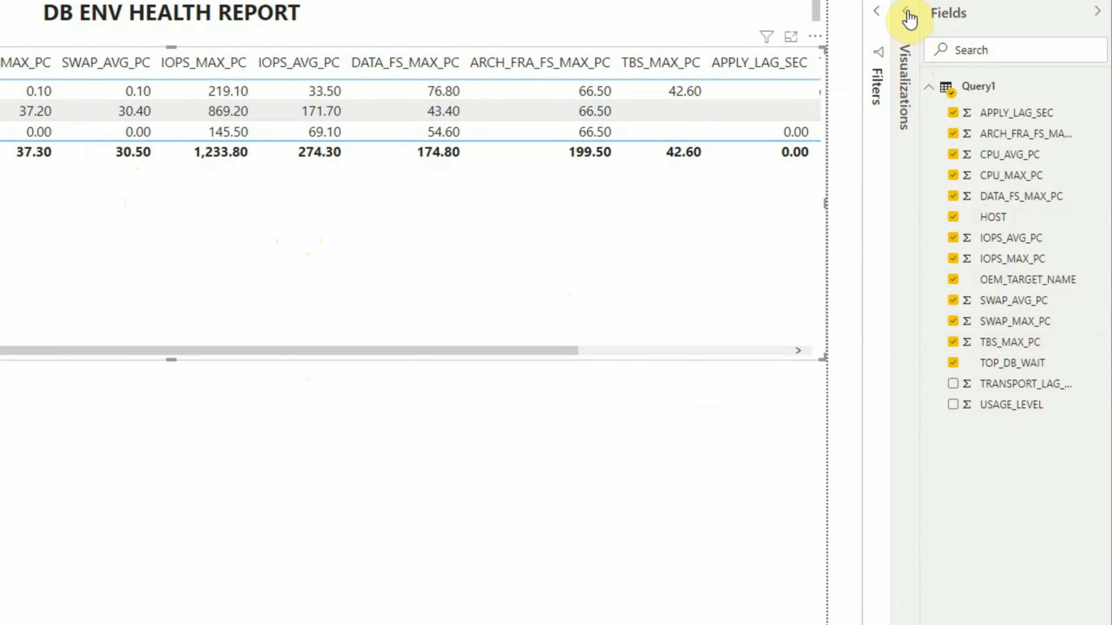
# - Turn off the table's totals row in the visual's formatting settings and collapse the Fields pane
pyautogui.click(908, 15)
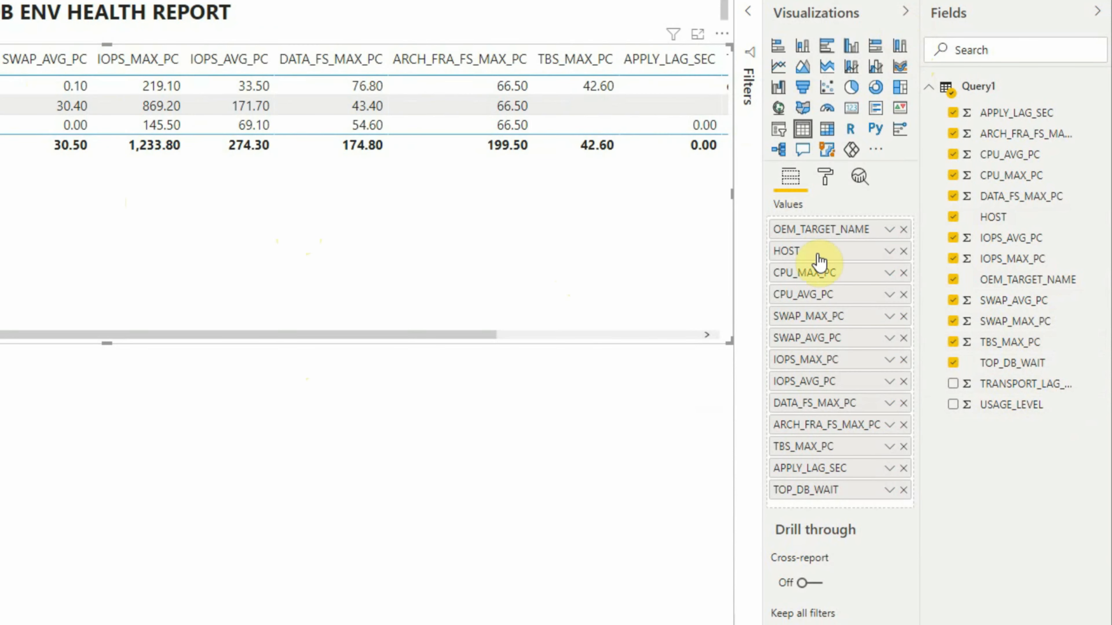
pyautogui.click(825, 175)
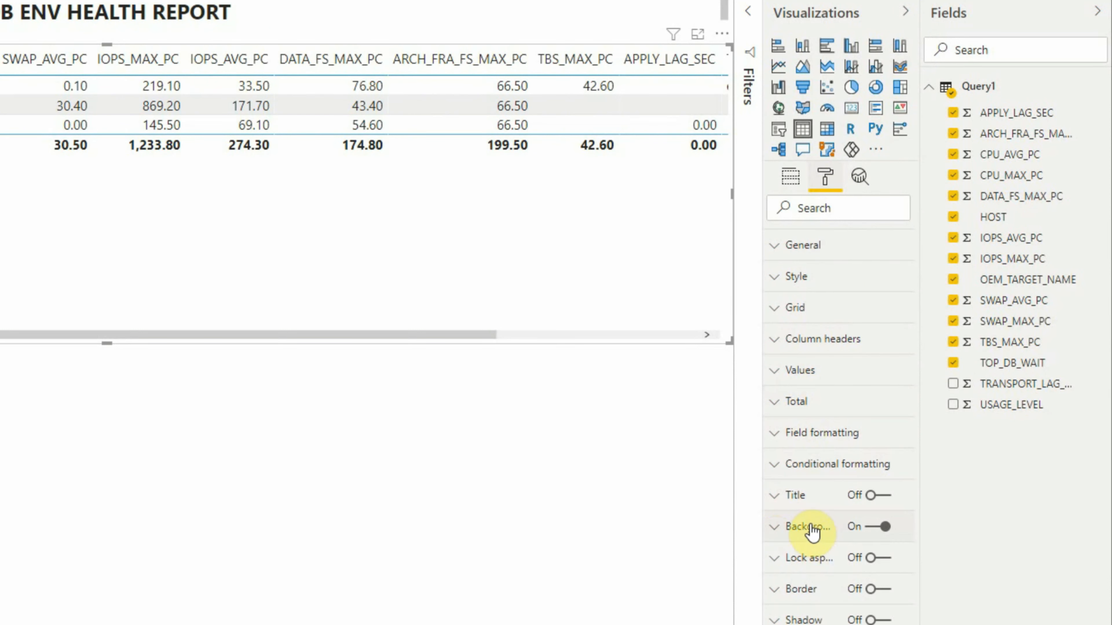
pyautogui.click(777, 411)
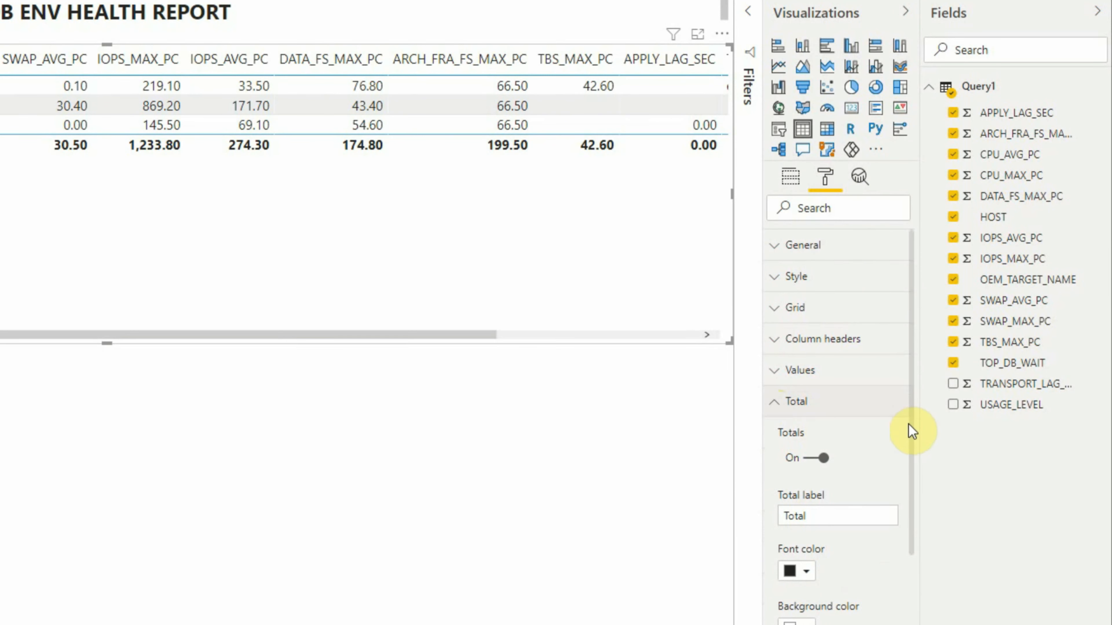
pyautogui.scroll(-2, 909, 424)
pyautogui.click(806, 396)
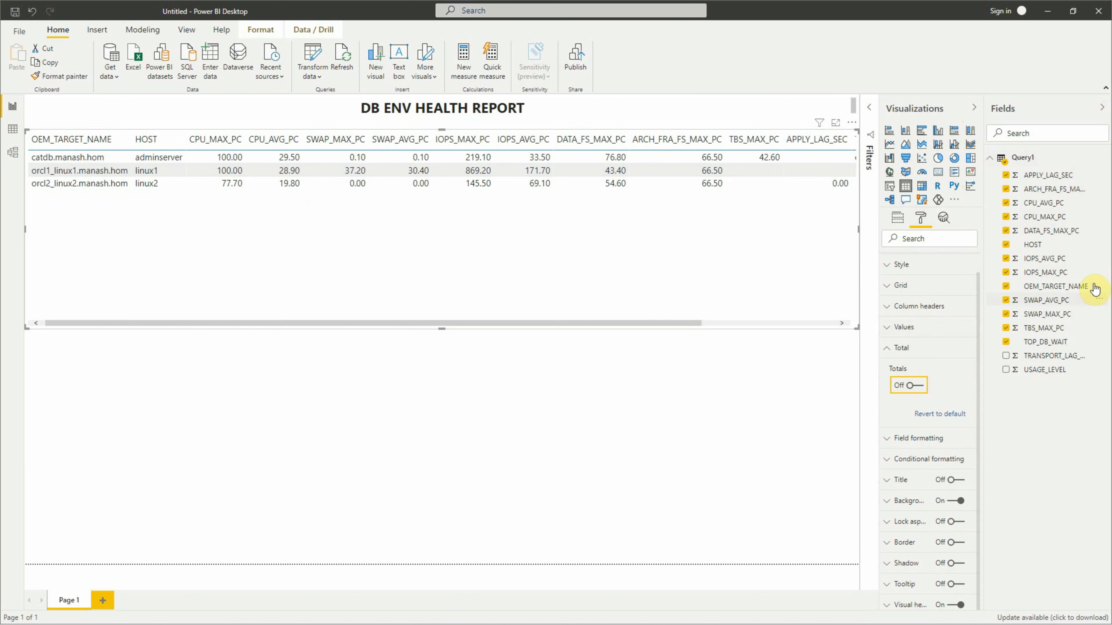
pyautogui.click(1101, 110)
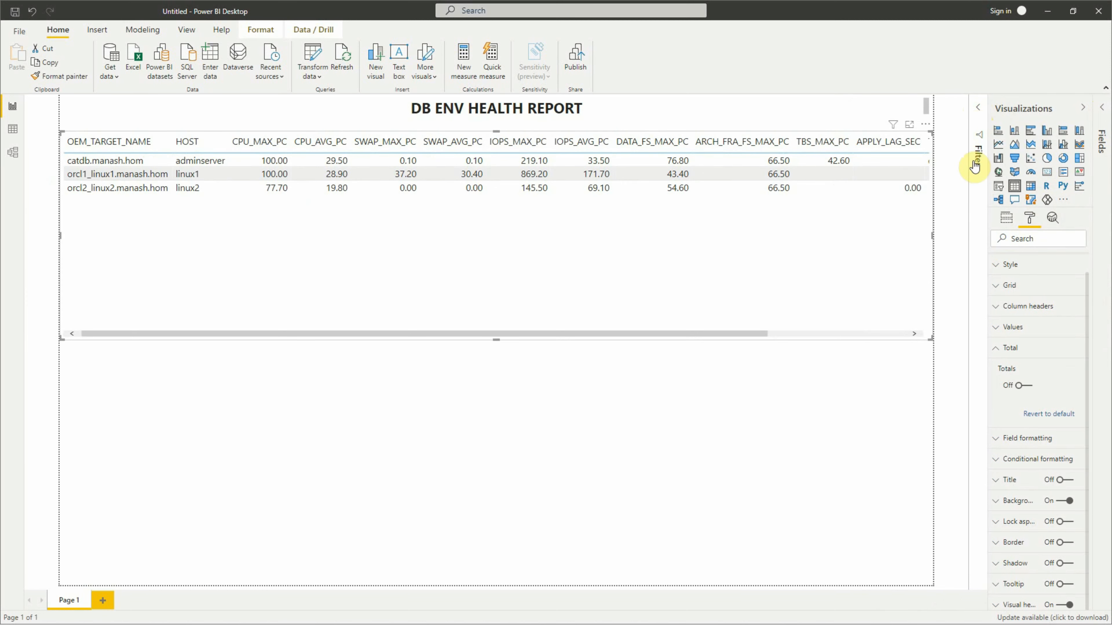
pyautogui.click(267, 180)
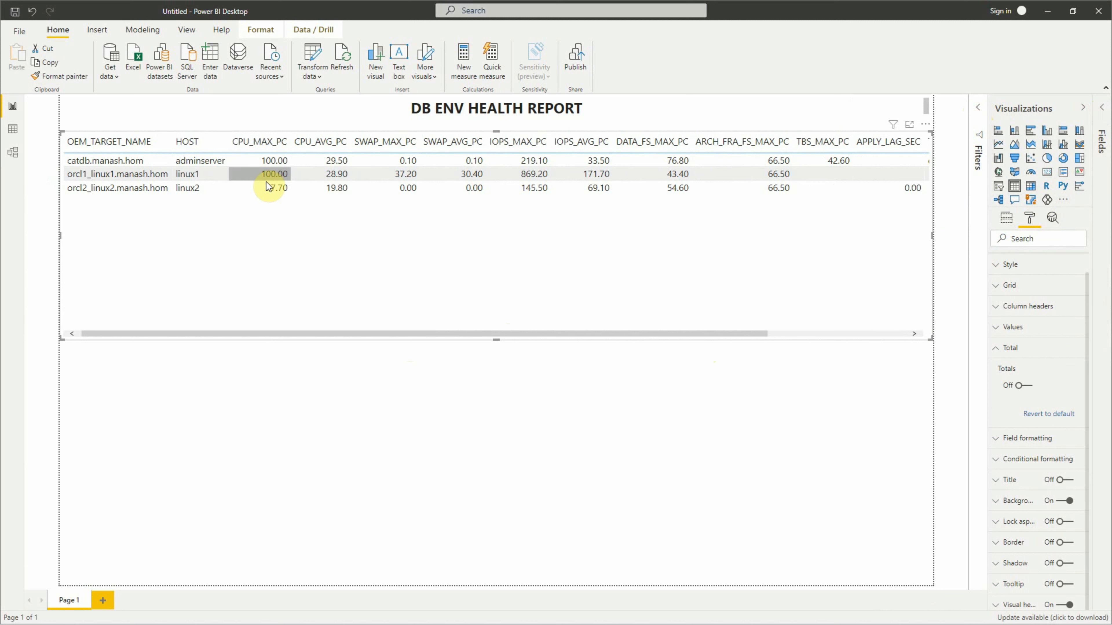
pyautogui.click(360, 178)
pyautogui.click(339, 177)
pyautogui.click(344, 187)
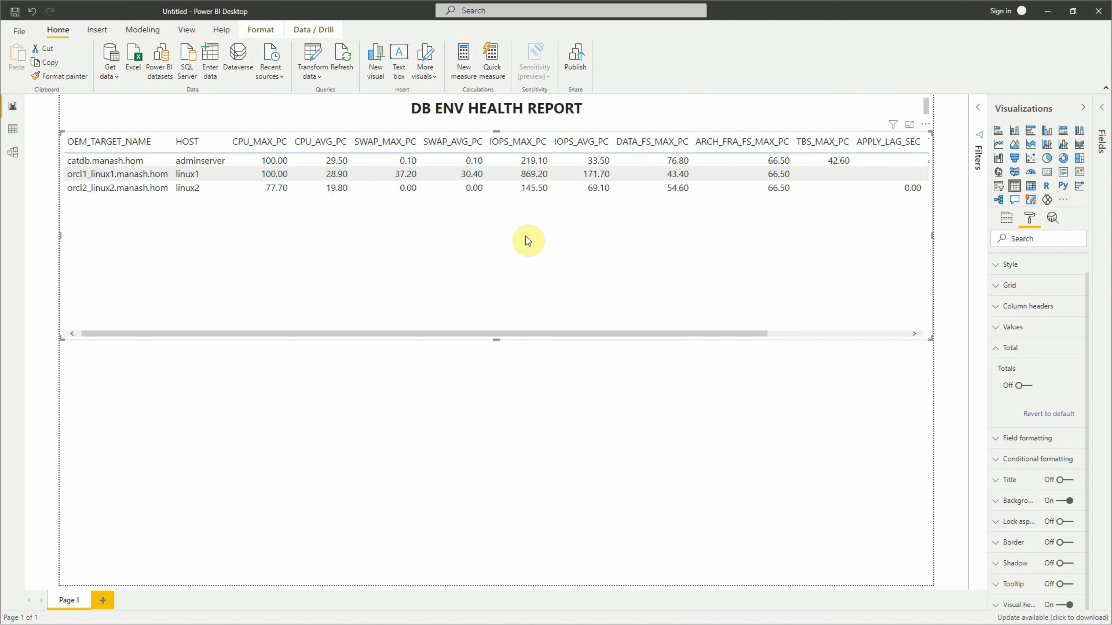
# - Set the value decimal places of the CPU_MAX_PC field to 0 in the table's field formatting
pyautogui.click(1007, 348)
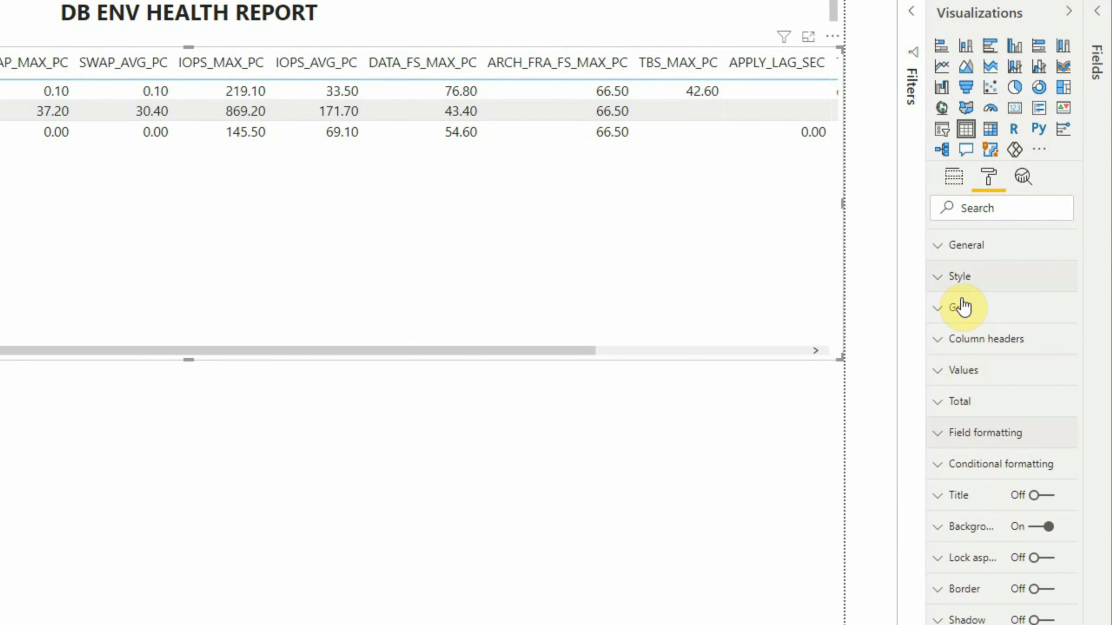
pyautogui.click(938, 436)
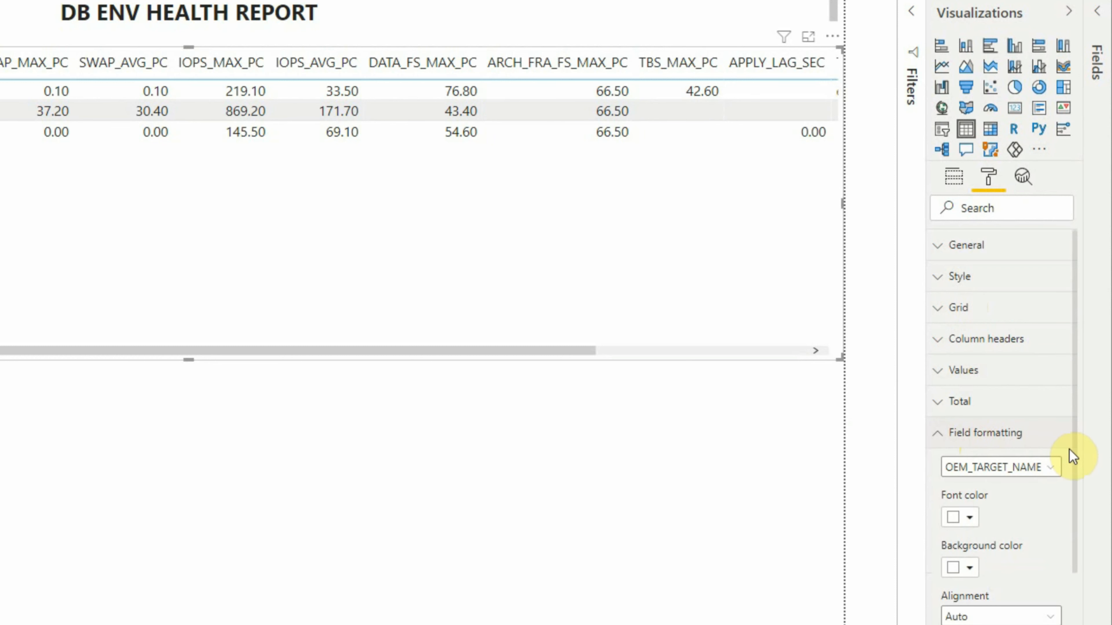
pyautogui.scroll(-3, 1070, 497)
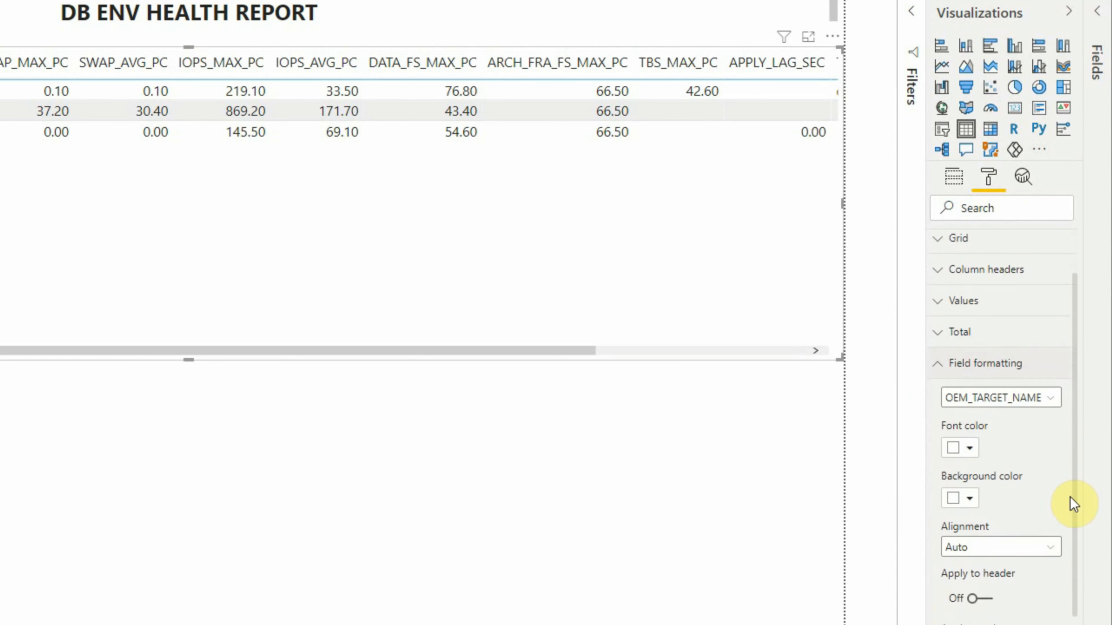
pyautogui.click(1054, 389)
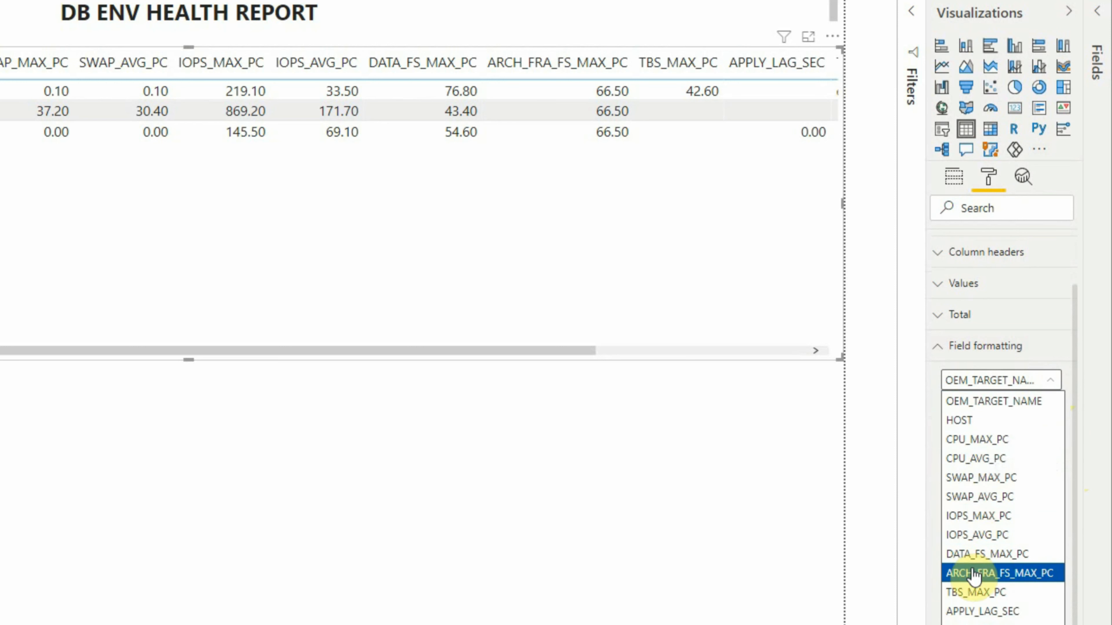
pyautogui.click(974, 443)
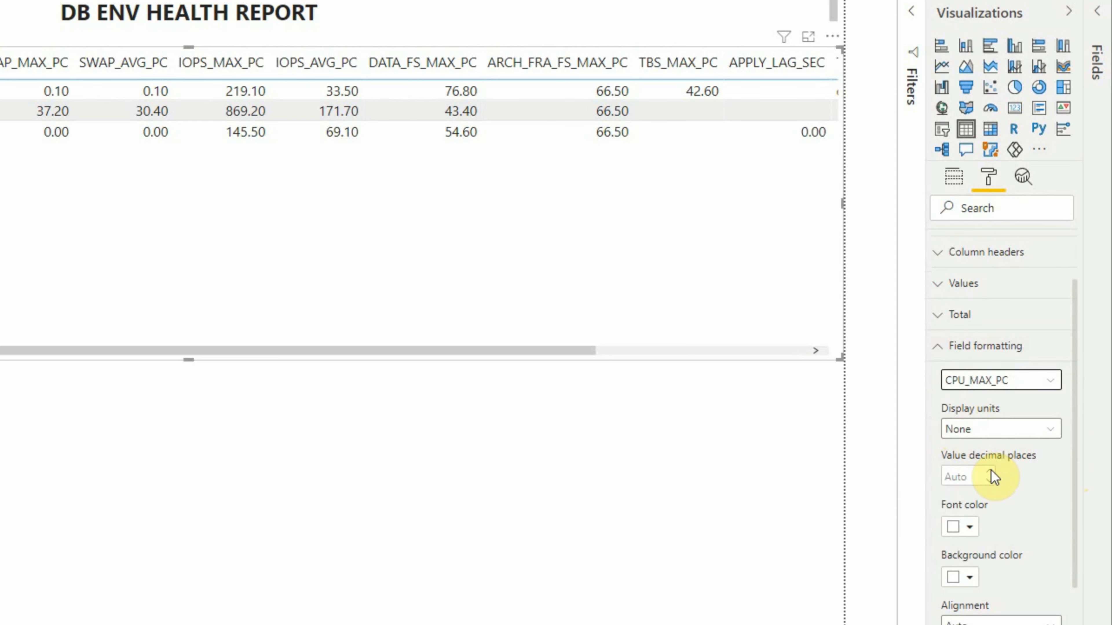
pyautogui.click(959, 476)
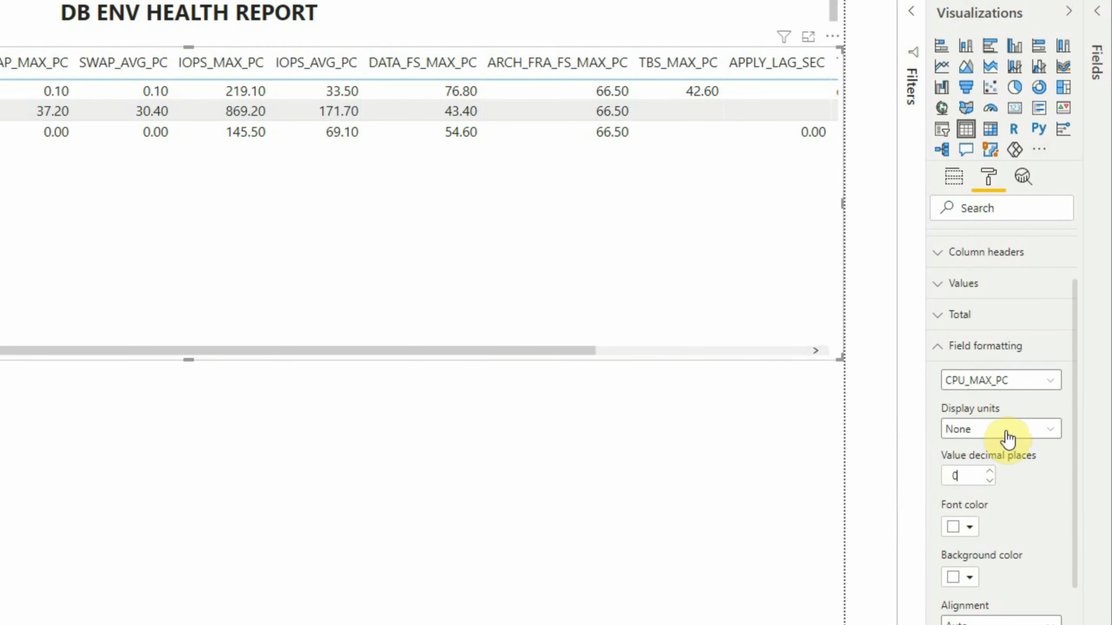
# - Set the value decimal places of the CPU_AVG_PC field to 0 in the field formatting
pyautogui.click(1052, 391)
pyautogui.click(1014, 463)
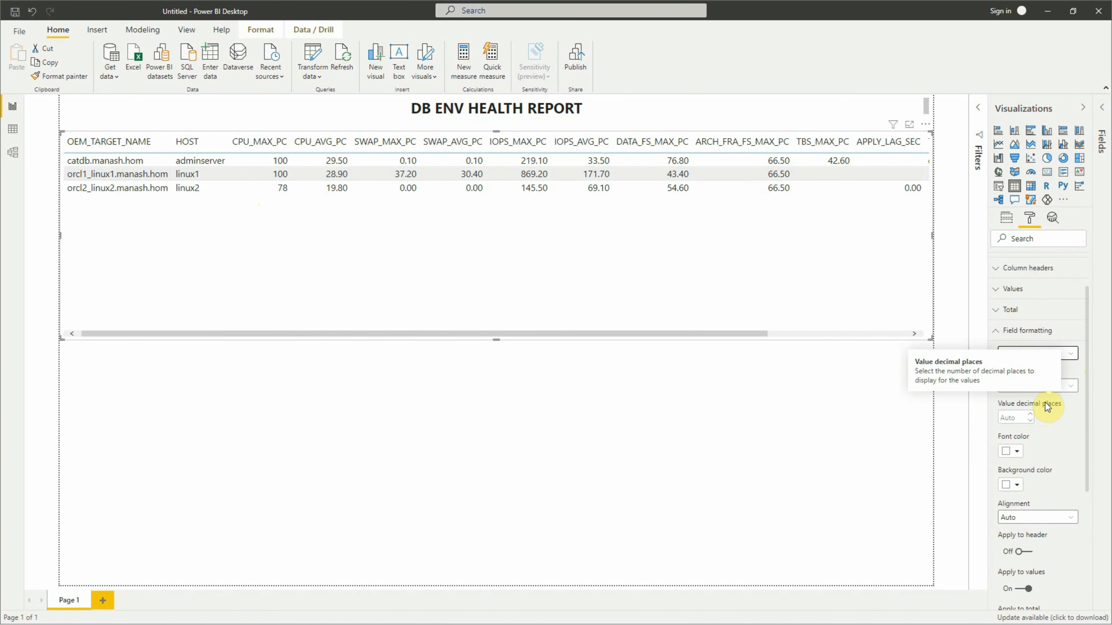
pyautogui.click(1016, 417)
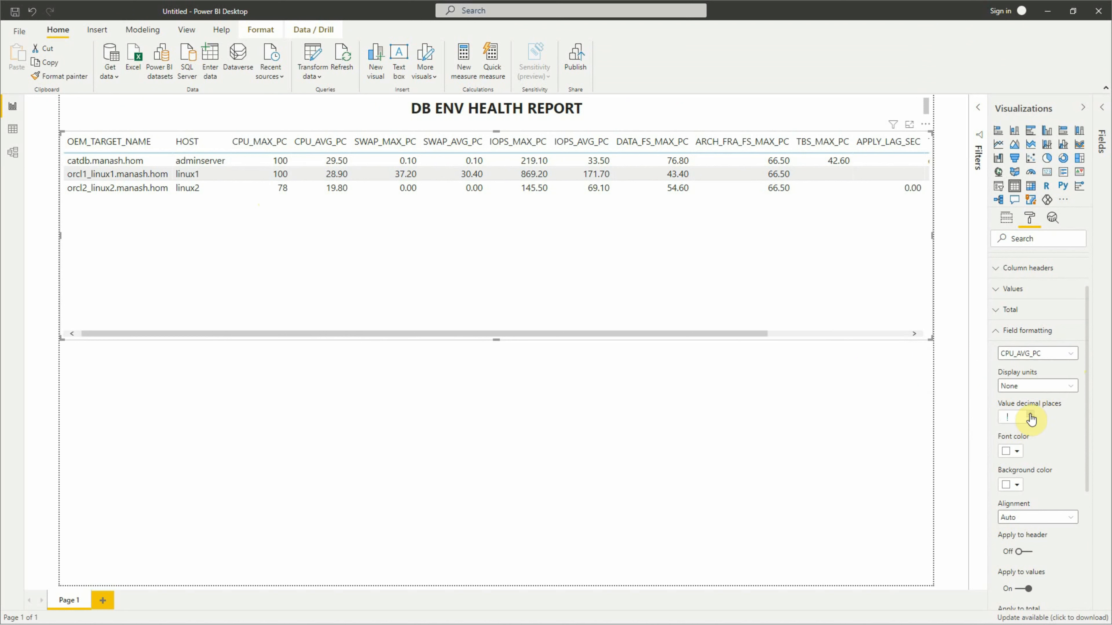
pyautogui.write('0')
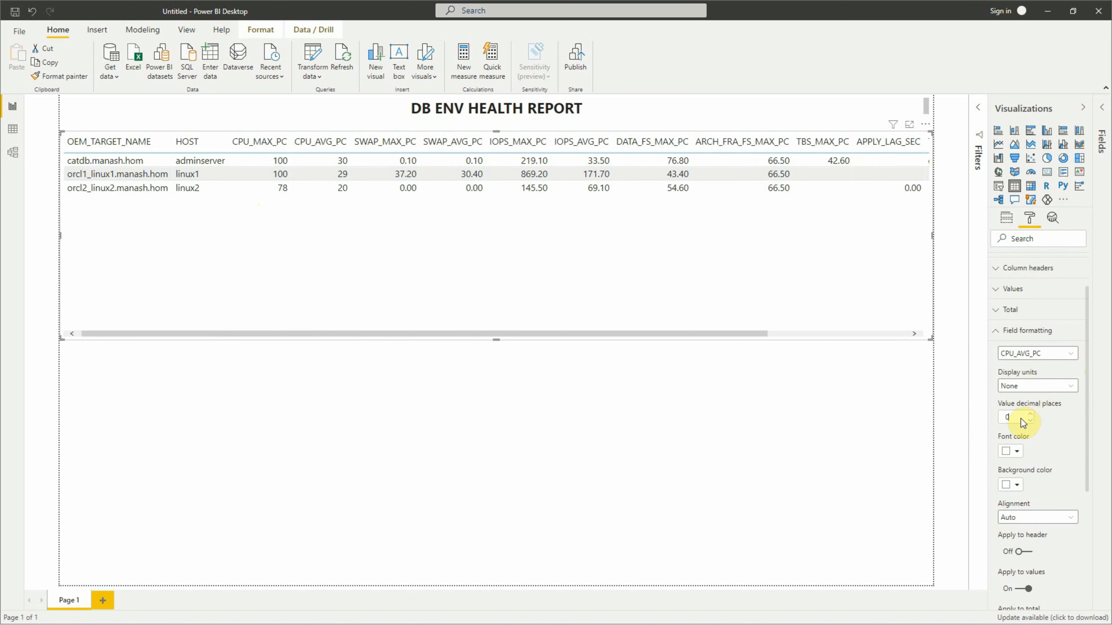
# - Set the value decimal places of the SWAP_MAX_PC and SWAP_AVG_PC fields to 0
pyautogui.click(1066, 355)
pyautogui.click(1050, 419)
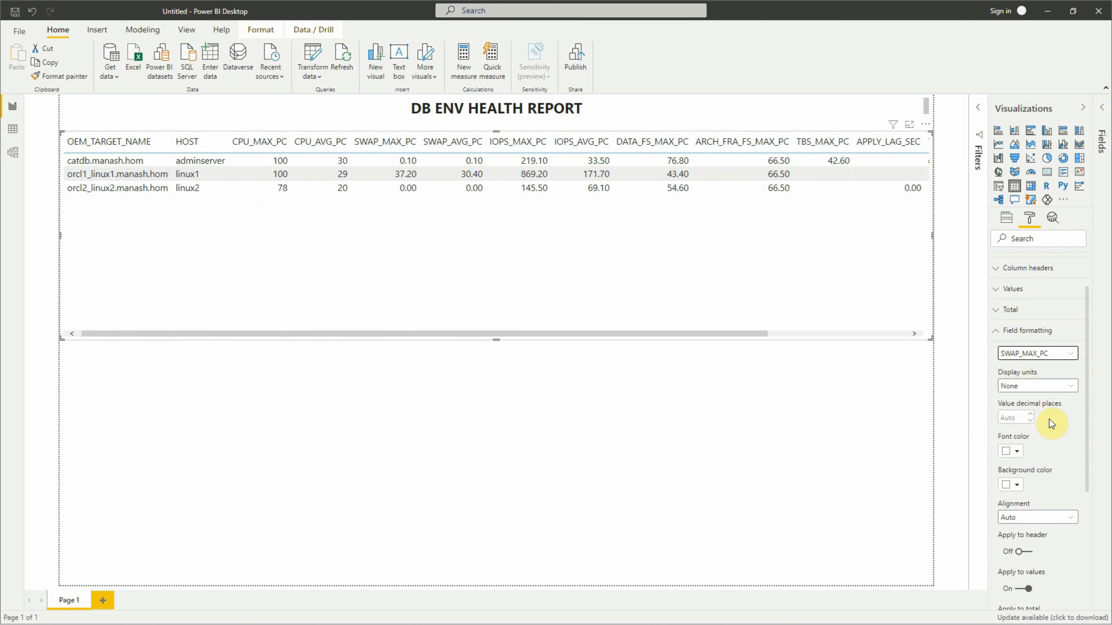
pyautogui.click(1018, 417)
pyautogui.write('0')
pyautogui.click(1025, 355)
pyautogui.click(1033, 429)
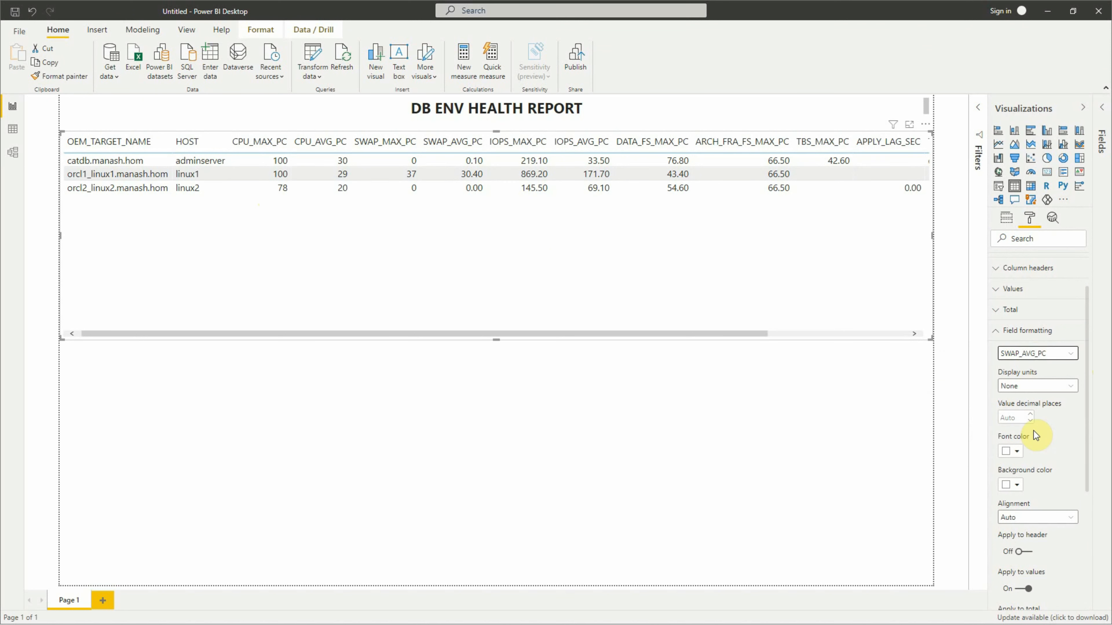
pyautogui.click(1016, 417)
pyautogui.write('0')
# - Set the value decimal places of the IOPS_MAX_PC and IOPS_AVG_PC fields to 0
pyautogui.click(1036, 357)
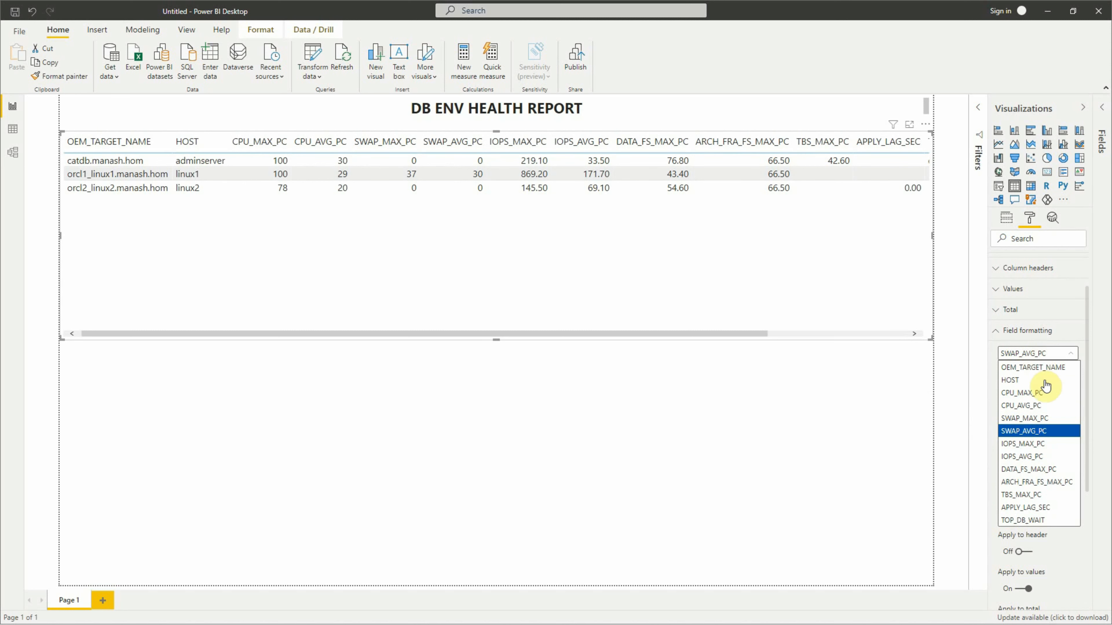
pyautogui.click(1023, 444)
pyautogui.click(1012, 419)
pyautogui.write('0')
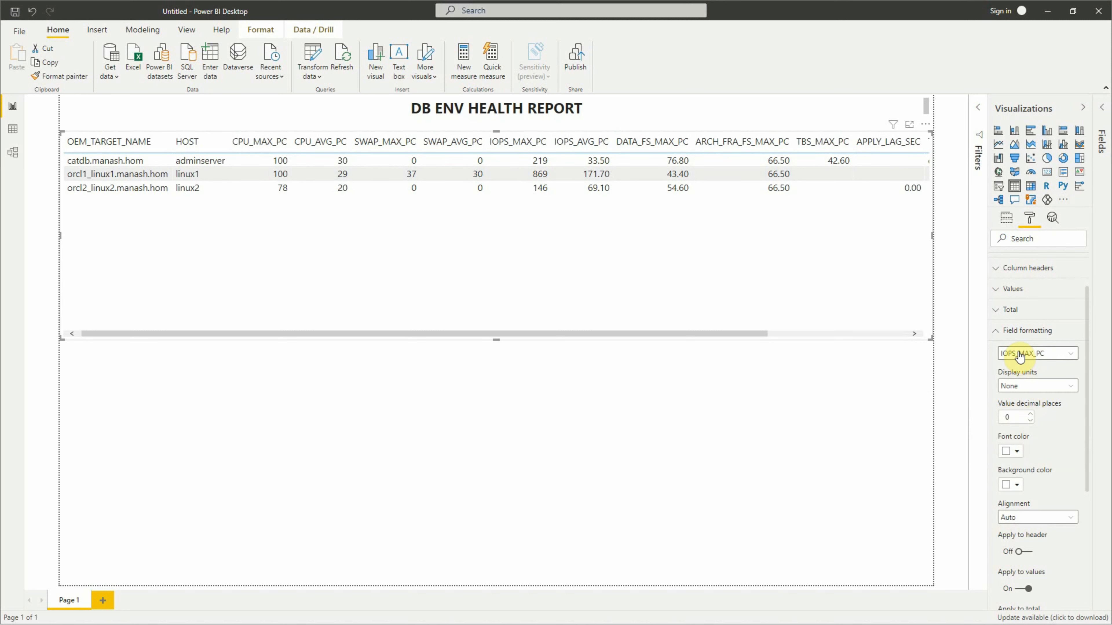
pyautogui.click(1020, 353)
pyautogui.click(1046, 454)
pyautogui.click(1007, 417)
pyautogui.write('0')
# - Set the value decimal places of the DATA_FS_MAX_PC and ARCH_FRA_FS_MAX_PC fields to 0
pyautogui.click(1037, 353)
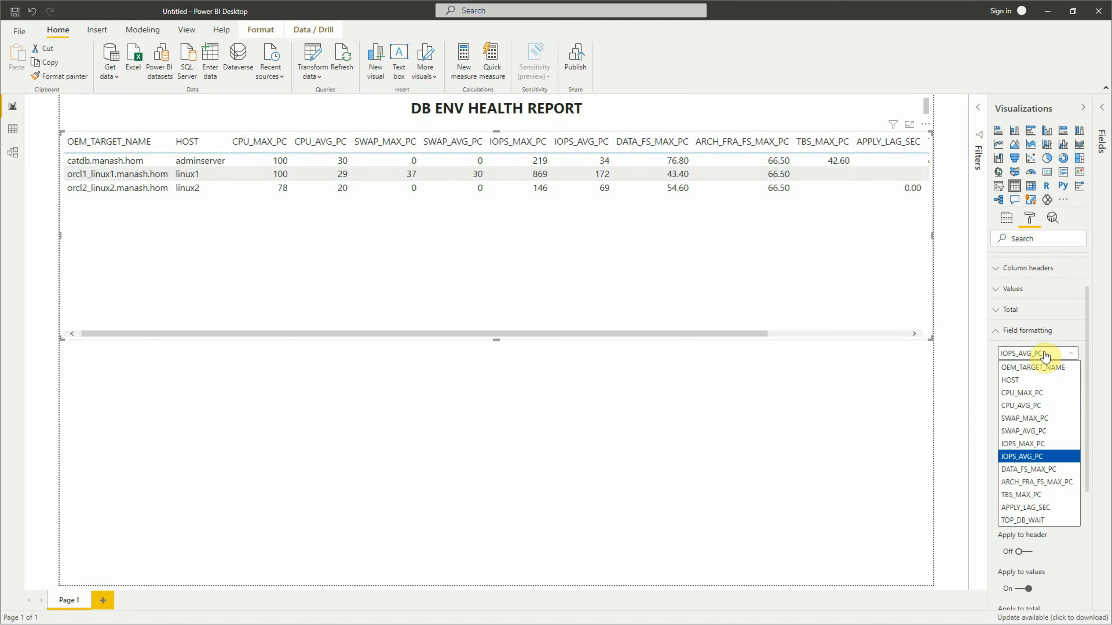
pyautogui.click(1041, 465)
pyautogui.click(1009, 419)
pyautogui.write('0')
pyautogui.click(1037, 353)
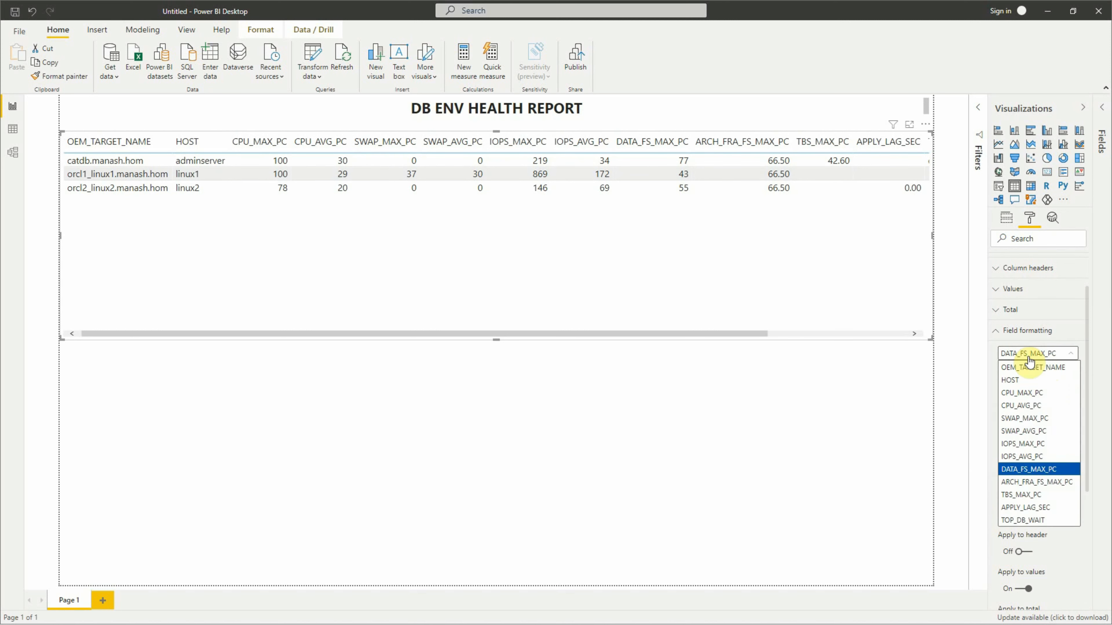
pyautogui.click(1037, 479)
pyautogui.click(1009, 417)
pyautogui.write('0')
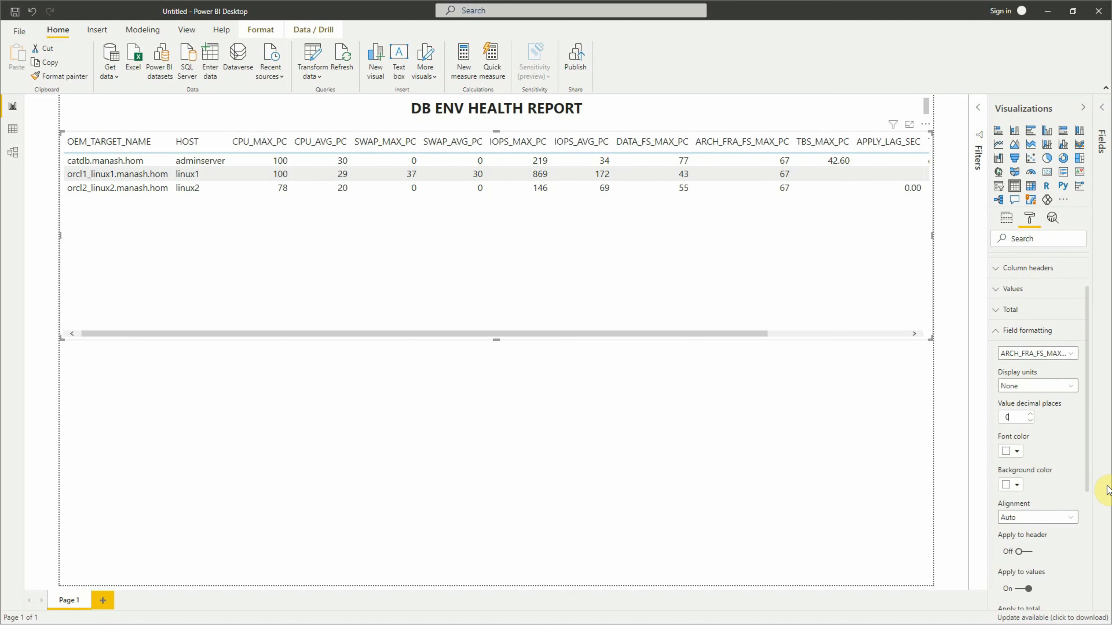
# - Set the value decimal places of the TBS_MAX_PC and APPLY_LAG_SEC fields to 0 and return to the table's field list
pyautogui.click(1037, 354)
pyautogui.click(1037, 493)
pyautogui.click(1011, 419)
pyautogui.write('0')
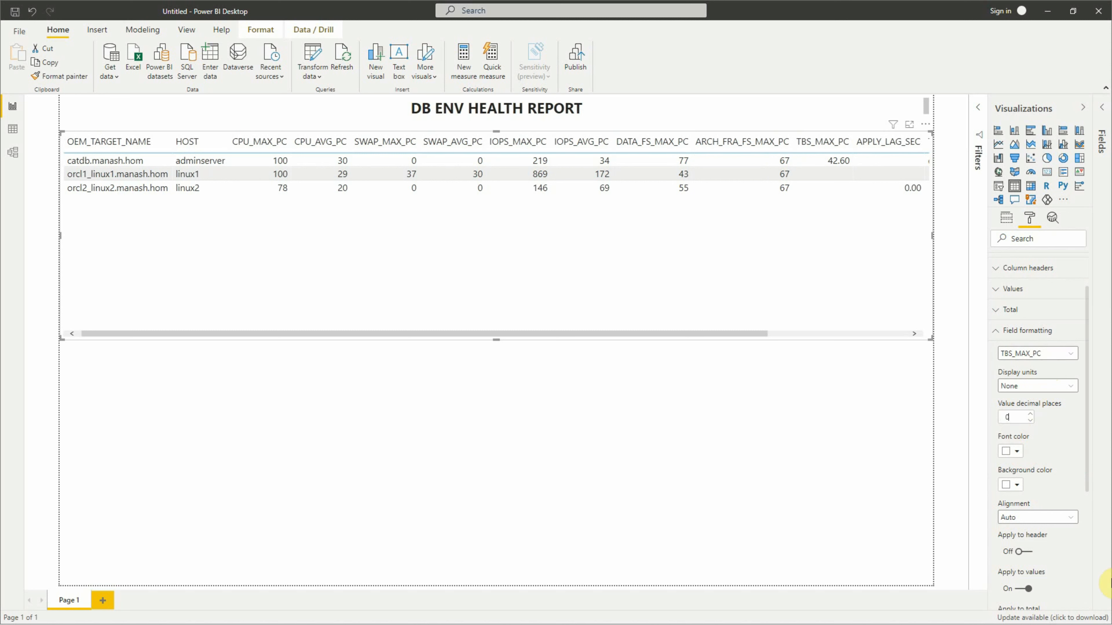
pyautogui.click(1064, 354)
pyautogui.click(1025, 508)
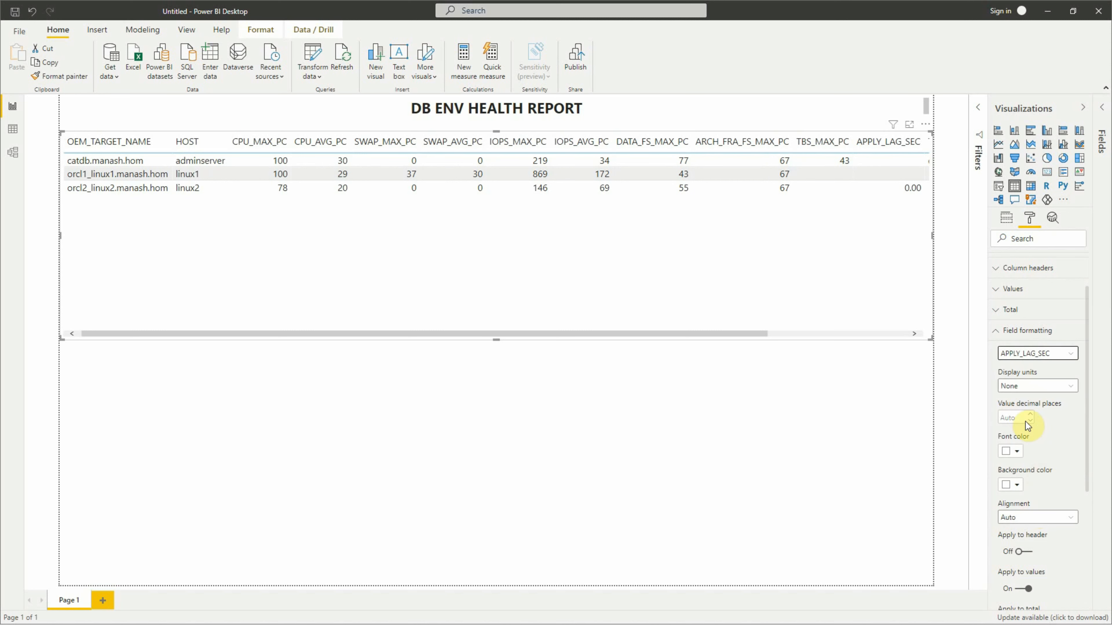
pyautogui.click(1014, 420)
pyautogui.write('0')
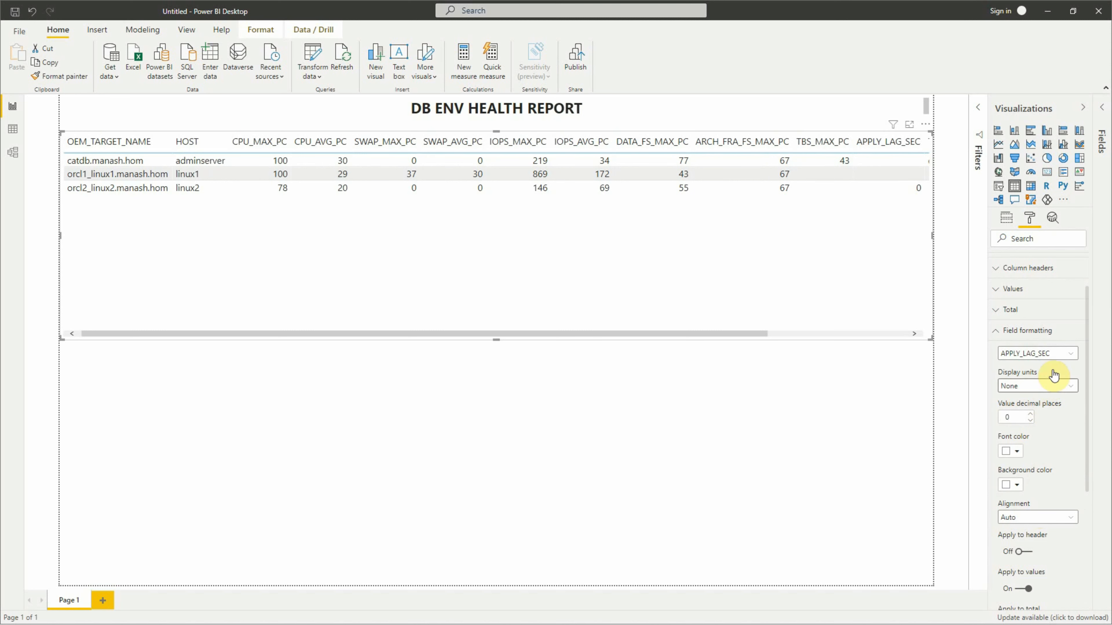
pyautogui.click(1058, 355)
pyautogui.click(1007, 218)
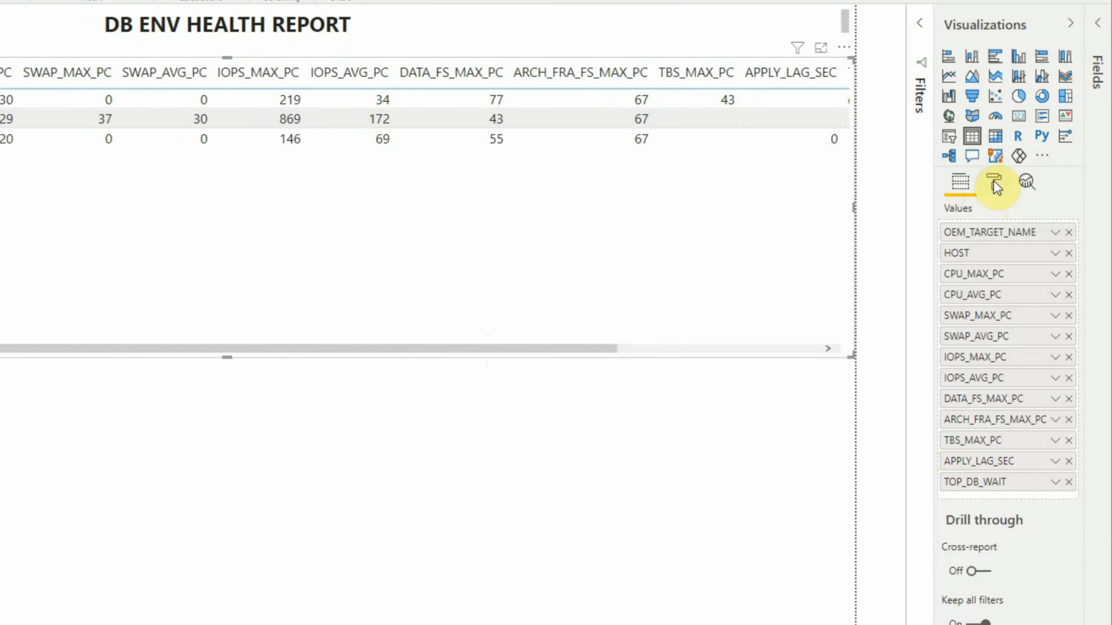
# - Set the text size in the table's grid formatting to 8 pt and deselect the table
pyautogui.click(1029, 217)
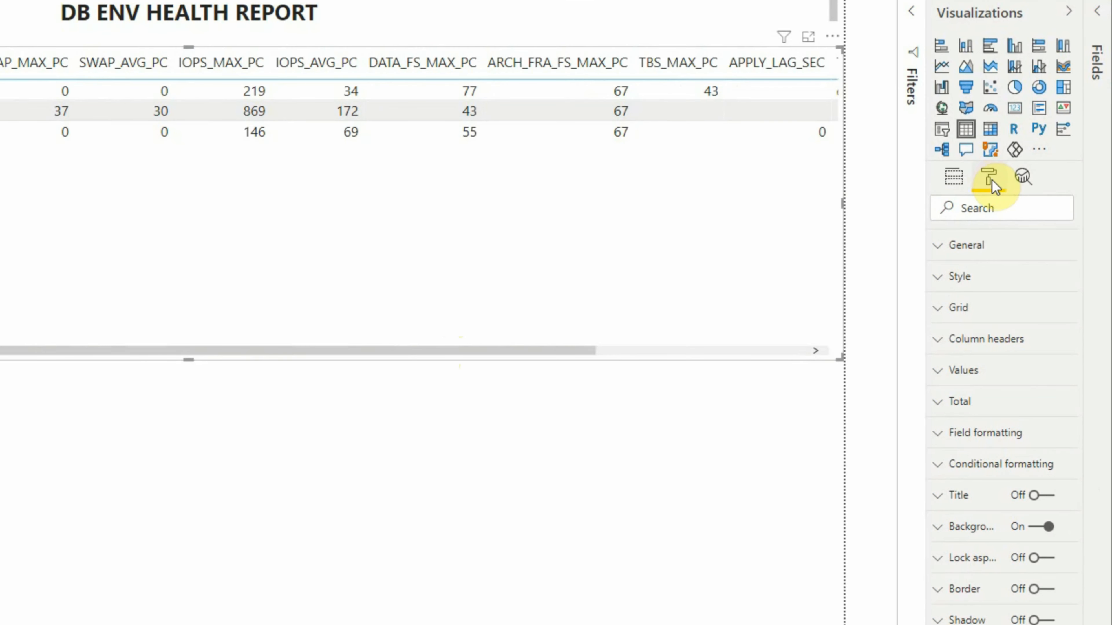
pyautogui.click(938, 312)
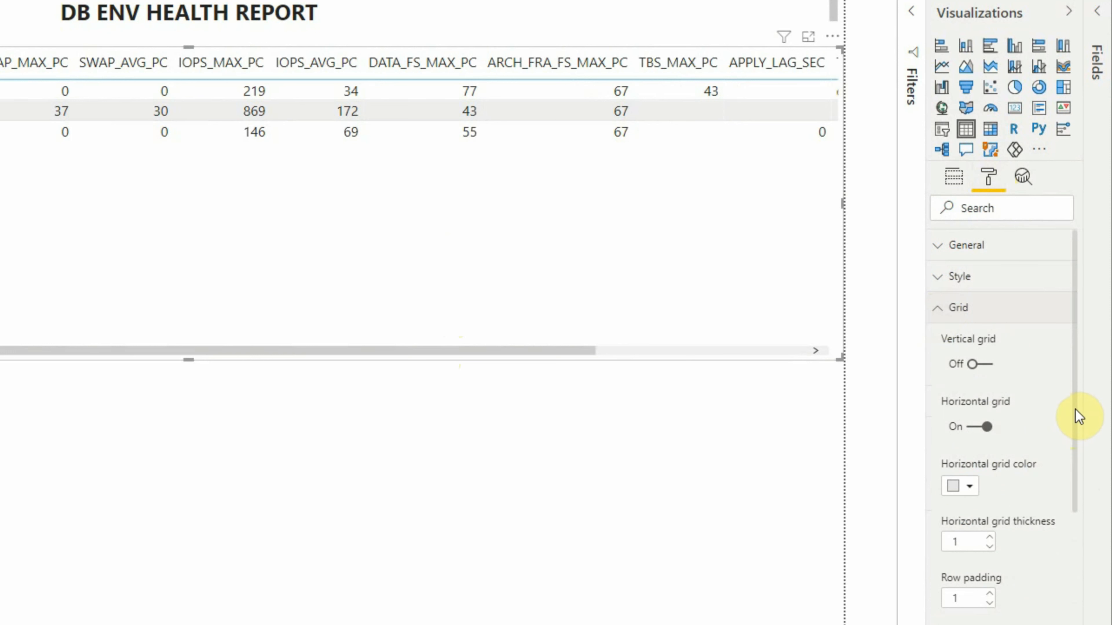
pyautogui.moveTo(1073, 414); pyautogui.dragTo(1063, 545)
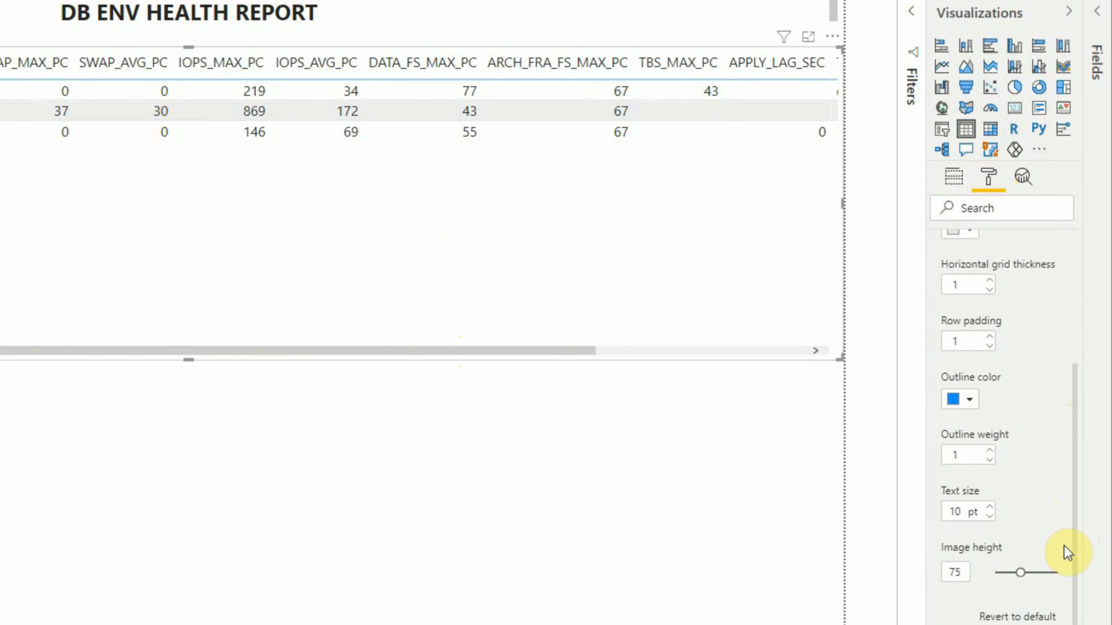
pyautogui.click(989, 518)
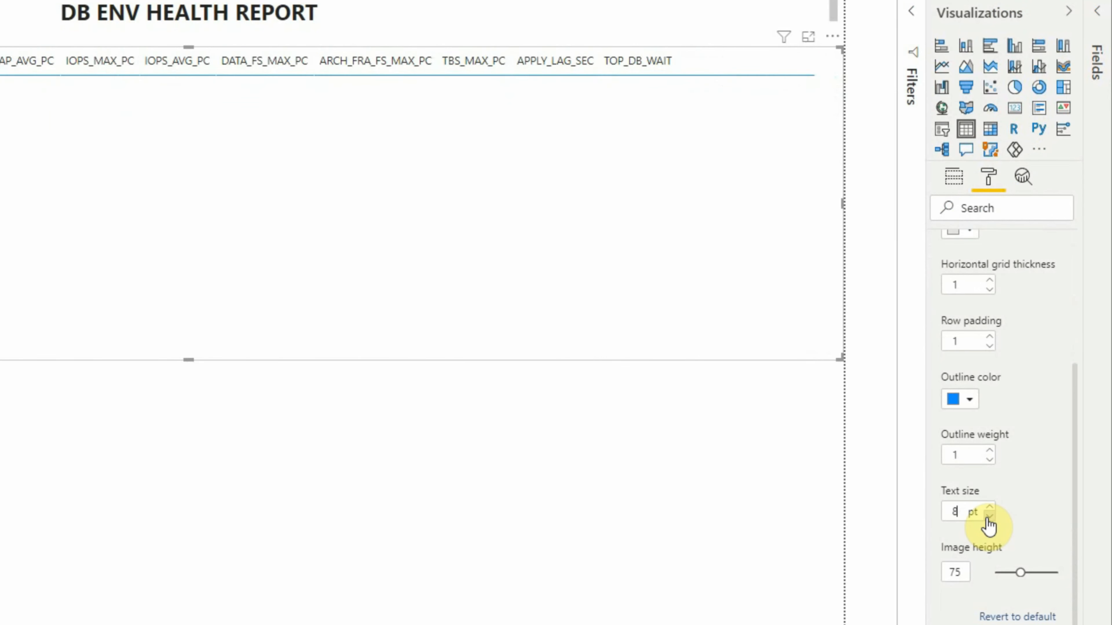
pyautogui.click(697, 519)
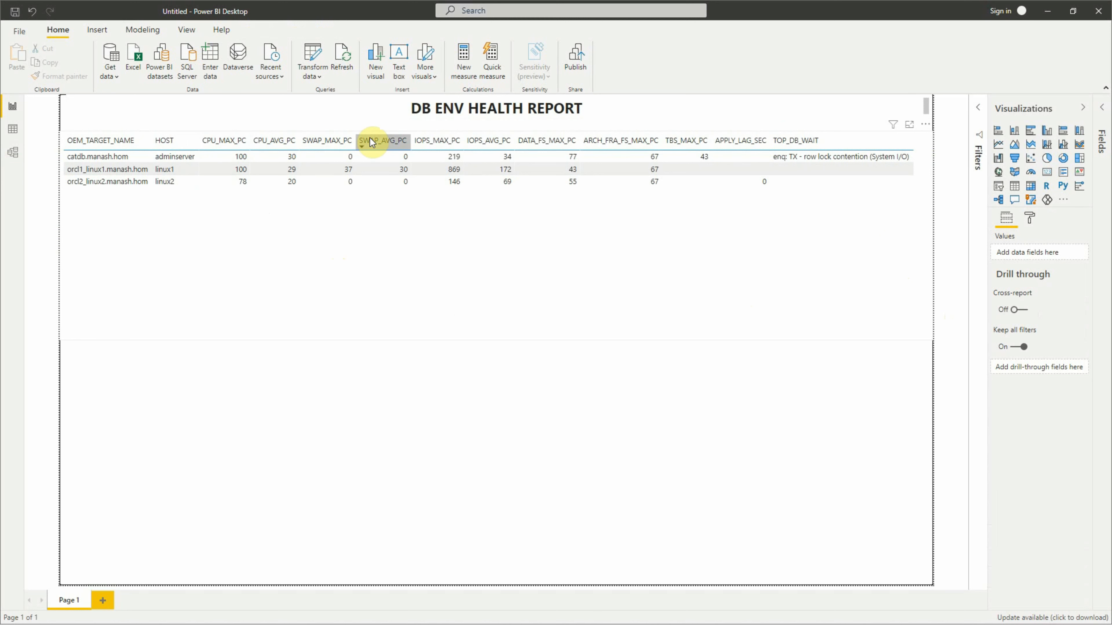
# - Sort the table by CPU_MAX_PC in descending order
pyautogui.click(203, 143)
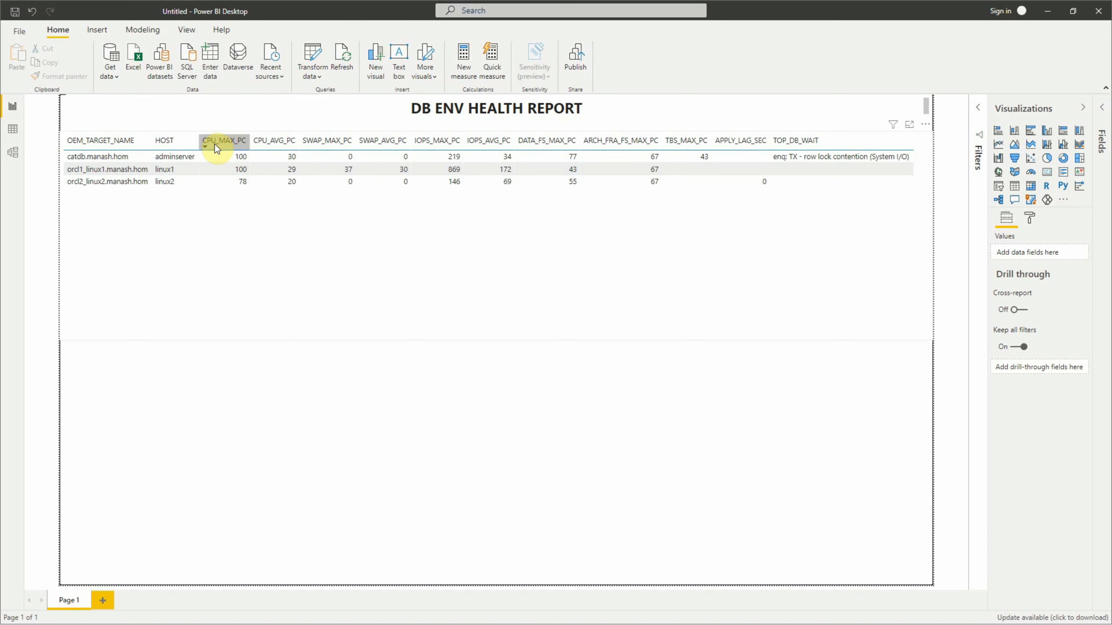
pyautogui.click(223, 141)
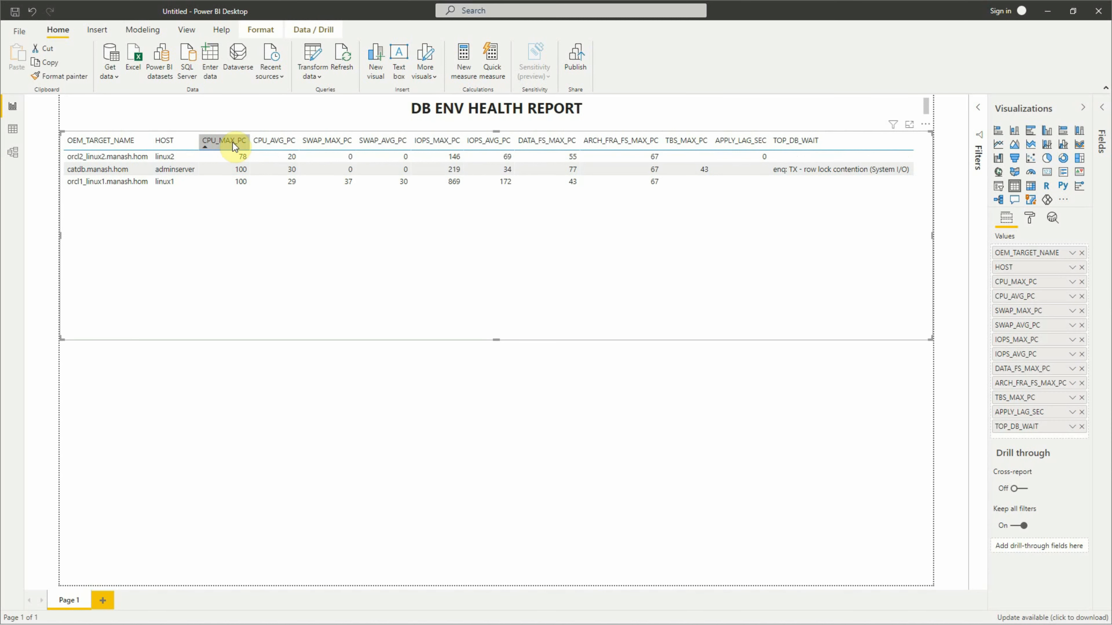
pyautogui.click(229, 139)
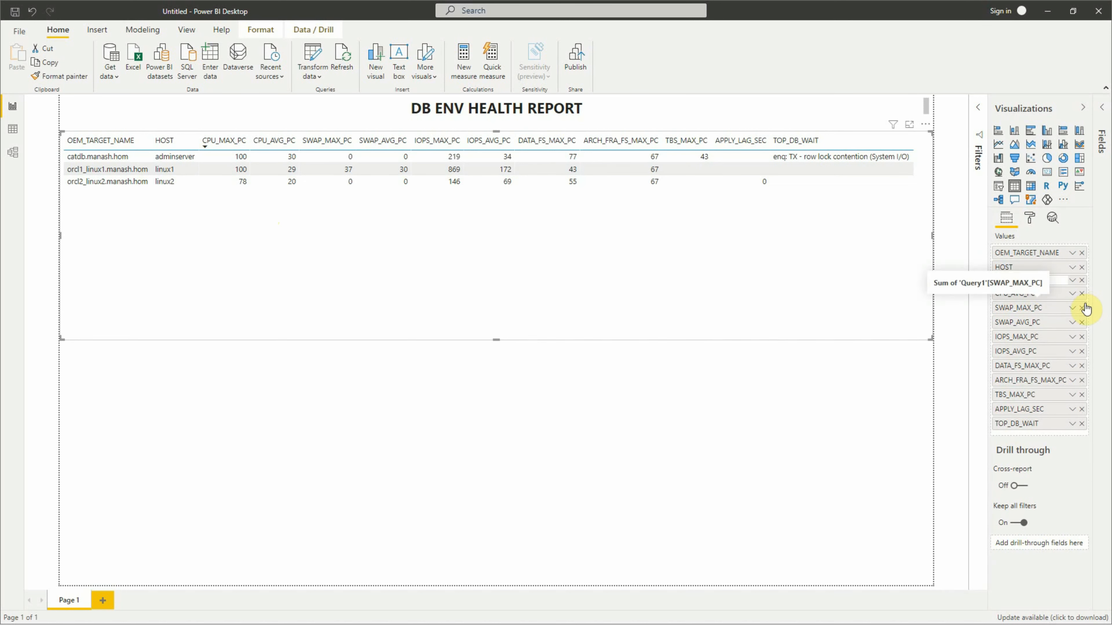
# - Finish renaming the CPU_MAX_PC column as CPU_MAX % and rename CPU_AVG_PC as CPU_AVG %
pyautogui.click(1047, 300)
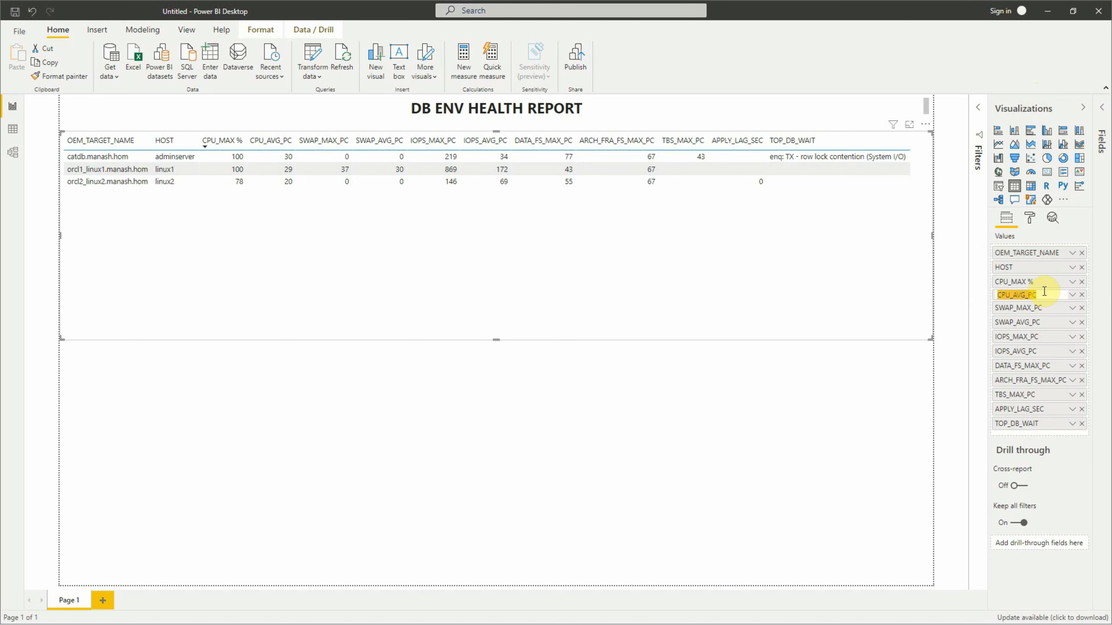
pyautogui.doubleClick(1046, 295)
pyautogui.write('%')
pyautogui.press('Return')
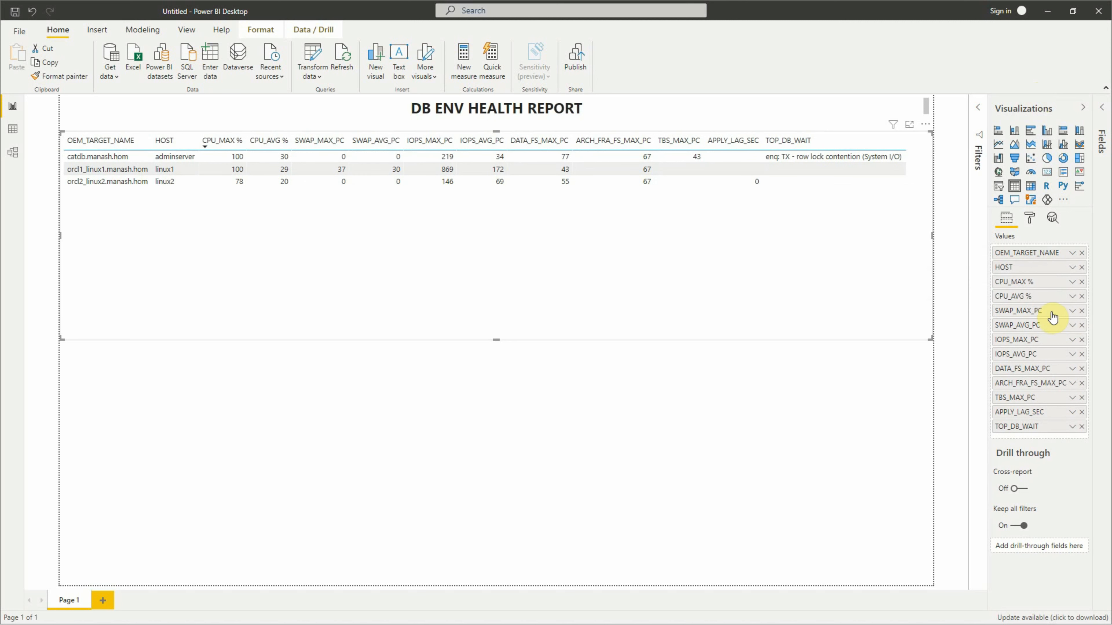
# - Rename the SWAP_MAX_PC column as SWAP_MAX % and the SWAP_AVG_PC column as SWAP_AVG %
pyautogui.doubleClick(1062, 309)
pyautogui.write('%')
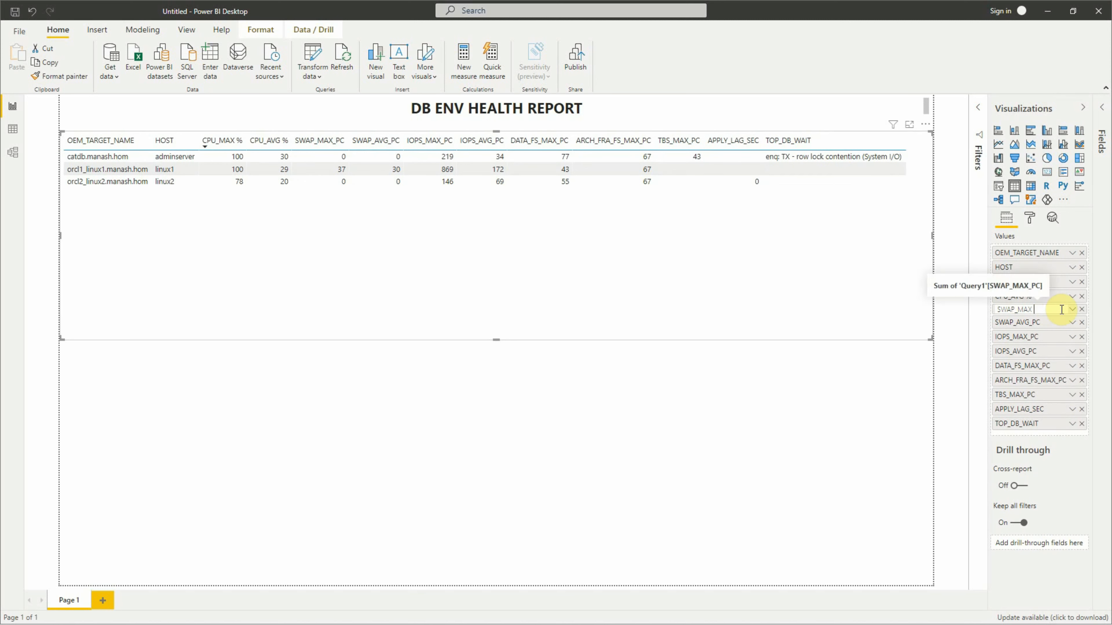
pyautogui.press('Return')
pyautogui.doubleClick(1050, 324)
pyautogui.press('BackSpace')
pyautogui.press('BackSpace')
pyautogui.press('BackSpace')
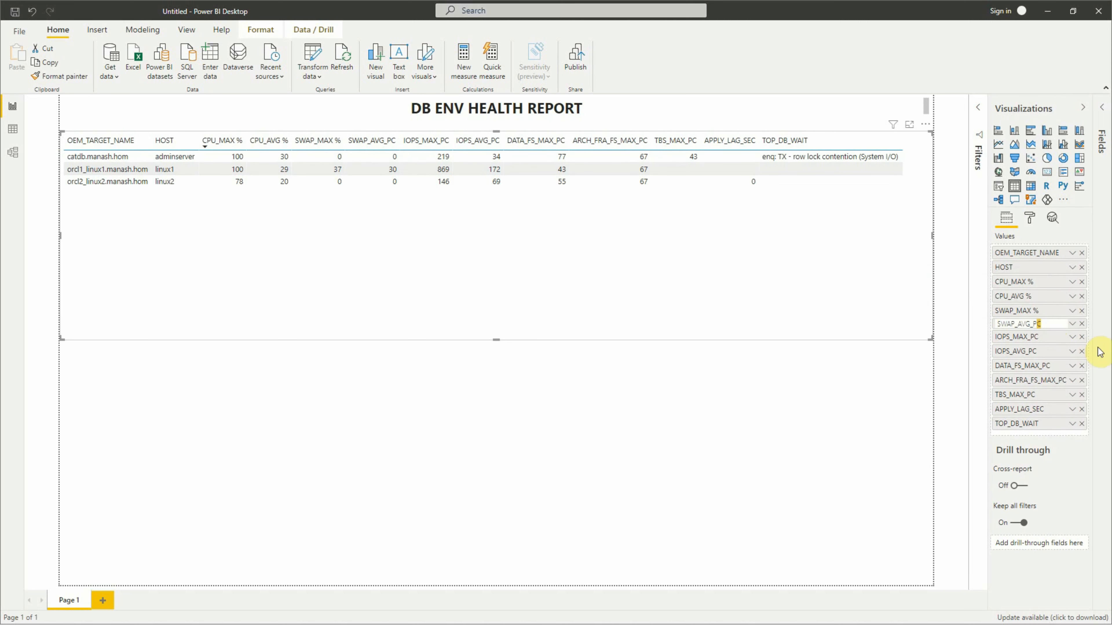
pyautogui.write('%')
pyautogui.press('Return')
# - Rename the IOPS_MAX_PC column as IOPS_MAX %, without any stray trailing character
pyautogui.doubleClick(1051, 341)
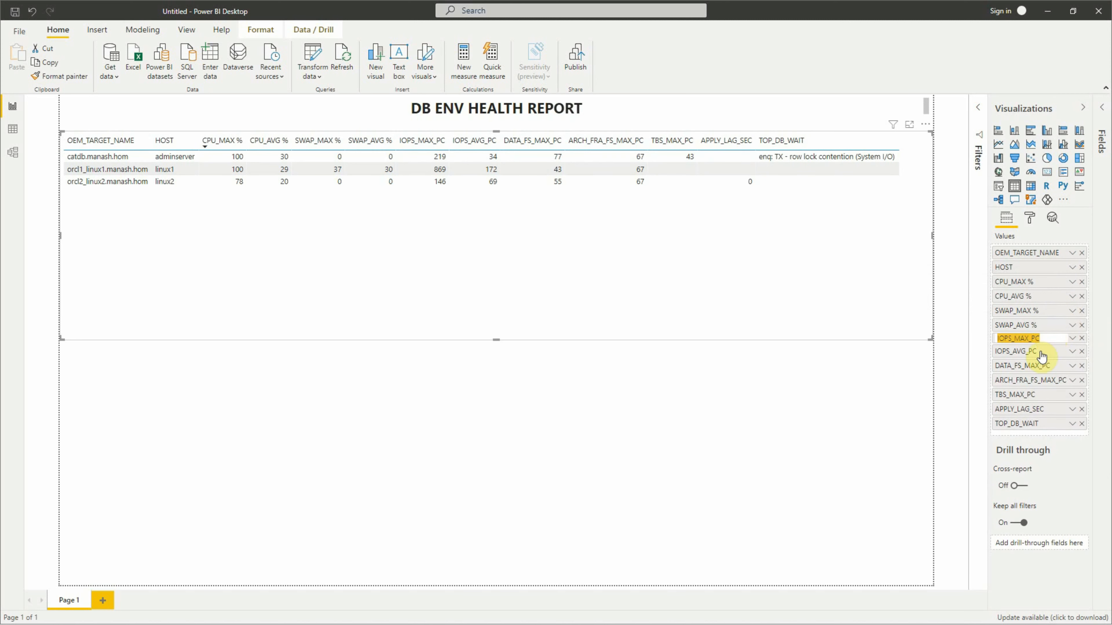
pyautogui.press('BackSpace')
pyautogui.press('BackSpace')
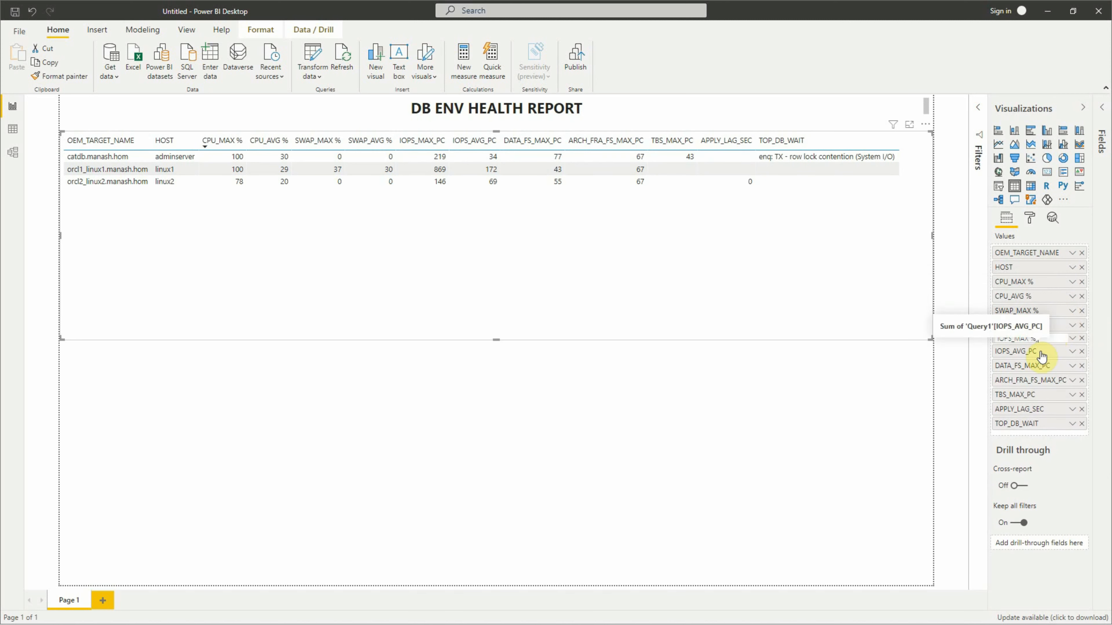
pyautogui.press('Return')
pyautogui.doubleClick(1048, 341)
pyautogui.click(1049, 341)
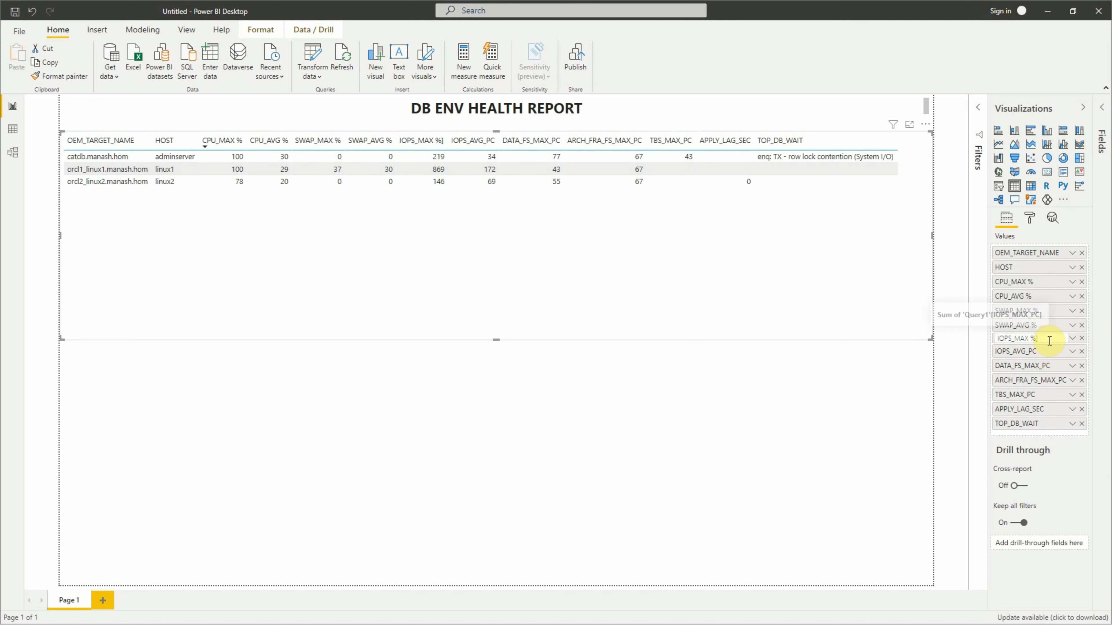
pyautogui.press('BackSpace')
pyautogui.press('Return')
# - Rename the IOPS_AVG_PC column as IOPS_AVG % in the table's values
pyautogui.doubleClick(1049, 352)
pyautogui.press('End')
pyautogui.hotkey('shift', 'Left')
pyautogui.hotkey('shift', 'Left')
pyautogui.hotkey('shift', 'Left')
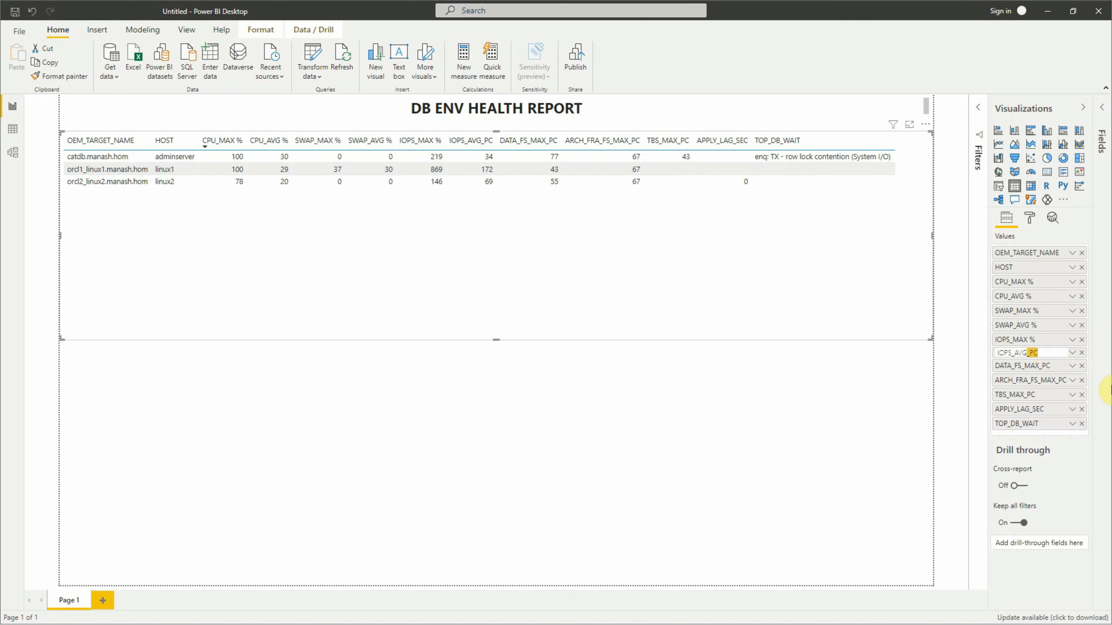
pyautogui.write('%')
pyautogui.press('Return')
# - Rename the DATA_FS_MAX_PC column as DATA_FS_MAX % in the table's values
pyautogui.doubleClick(1050, 367)
pyautogui.press('End')
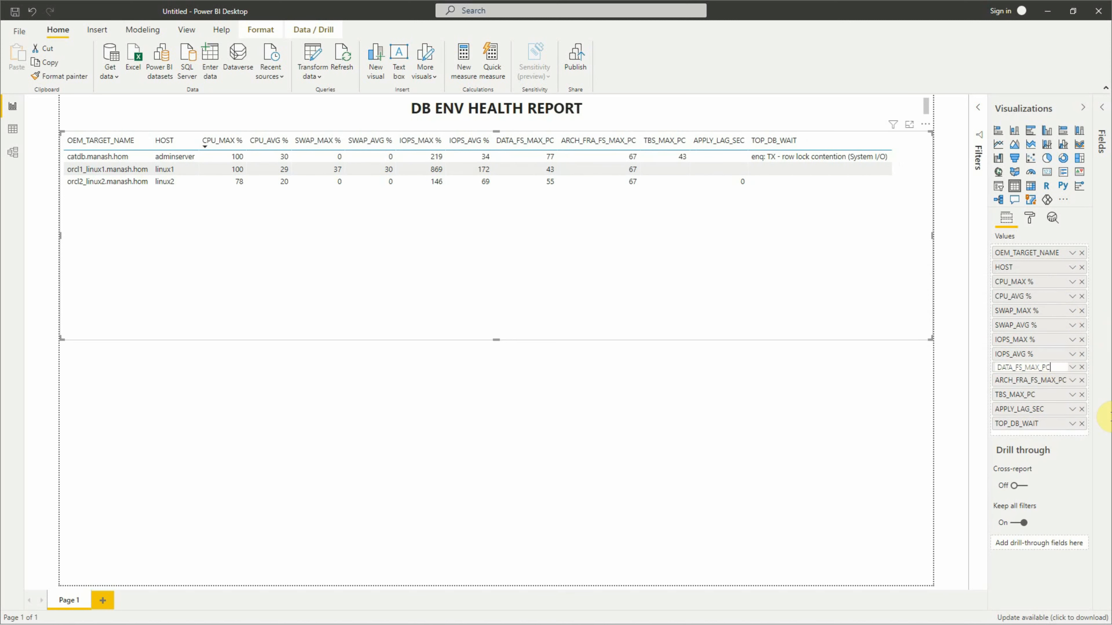
pyautogui.hotkey('shift', 'Left')
pyautogui.hotkey('shift', 'Left')
pyautogui.hotkey('shift', 'Left')
pyautogui.write('%')
pyautogui.press('Return')
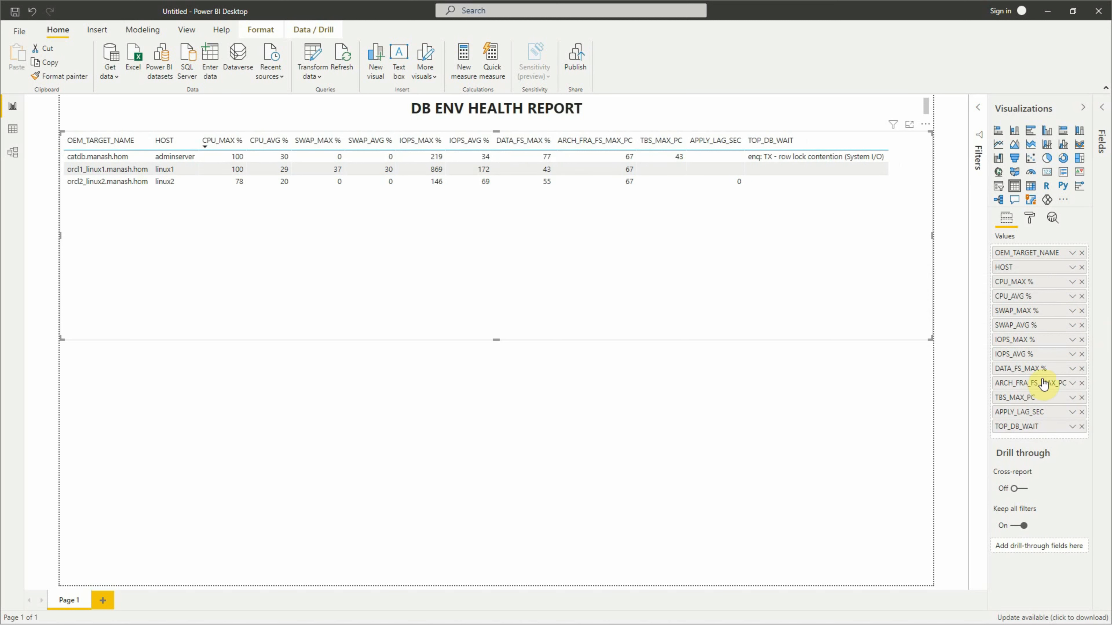
# - Rename the ARCH_FRA_FS_MAX_PC column with the shorter name ARCH_FRA %
pyautogui.doubleClick(1044, 383)
pyautogui.hotkey('shift', 'Right')
pyautogui.hotkey('shift', 'Right')
pyautogui.hotkey('shift', 'Right')
pyautogui.hotkey('shift', 'Right')
pyautogui.hotkey('shift', 'Right')
pyautogui.hotkey('shift', 'Right')
pyautogui.hotkey('shift', 'Right')
pyautogui.hotkey('shift', 'Right')
pyautogui.hotkey('shift', 'Right')
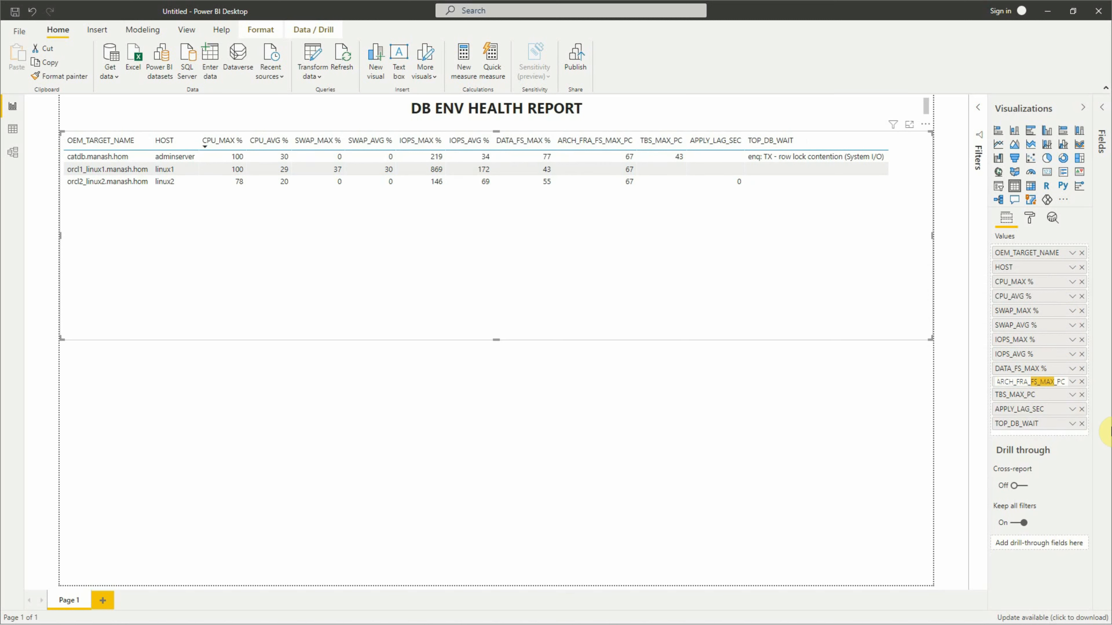
pyautogui.write('%')
pyautogui.press('BackSpace')
pyautogui.press('Return')
# - Rename the TBS_MAX_PC column as TBS_MAX % in the table's values
pyautogui.doubleClick(1025, 396)
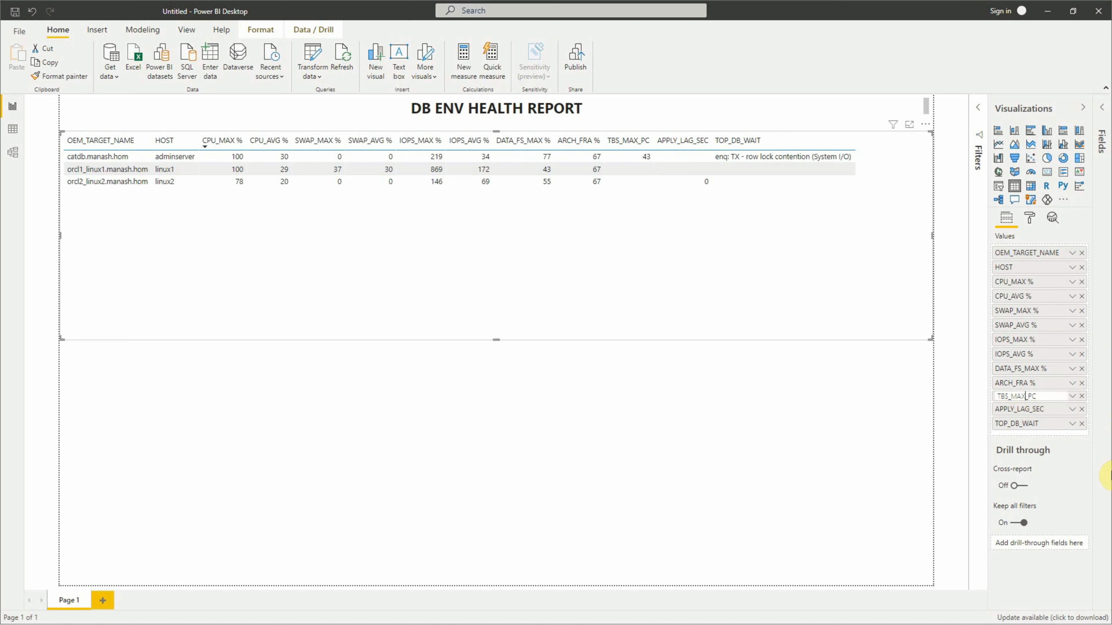
pyautogui.hotkey('shift', 'Right')
pyautogui.hotkey('shift', 'Right')
pyautogui.hotkey('shift', 'Right')
pyautogui.write('%')
pyautogui.press('Return')
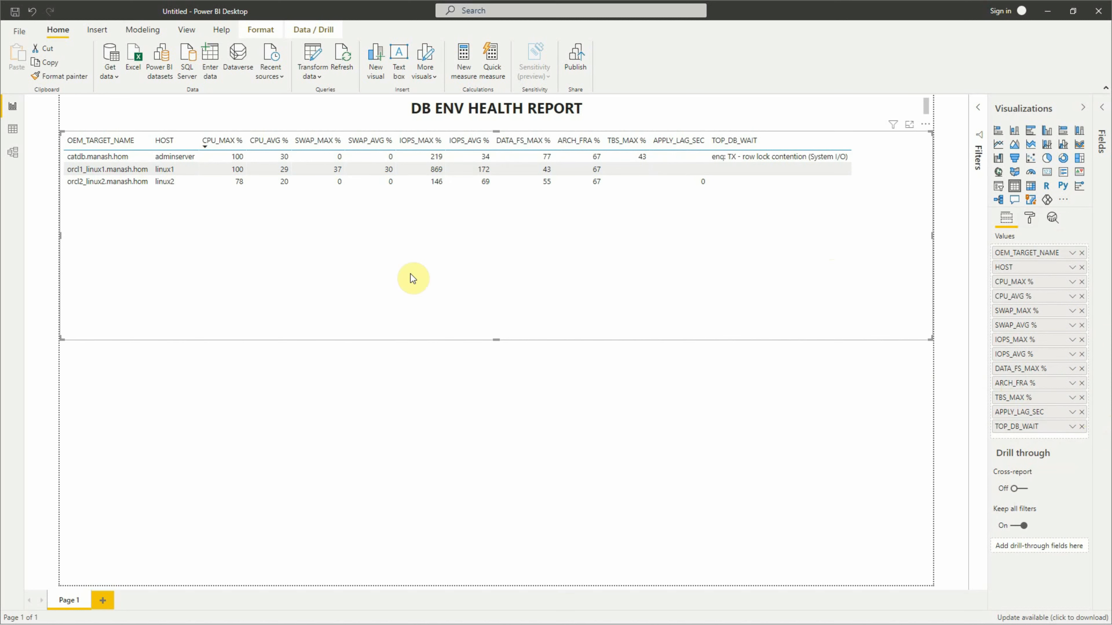
# - Turn on conditional background color and font color for the table's CPU_MAX % column
pyautogui.click(786, 142)
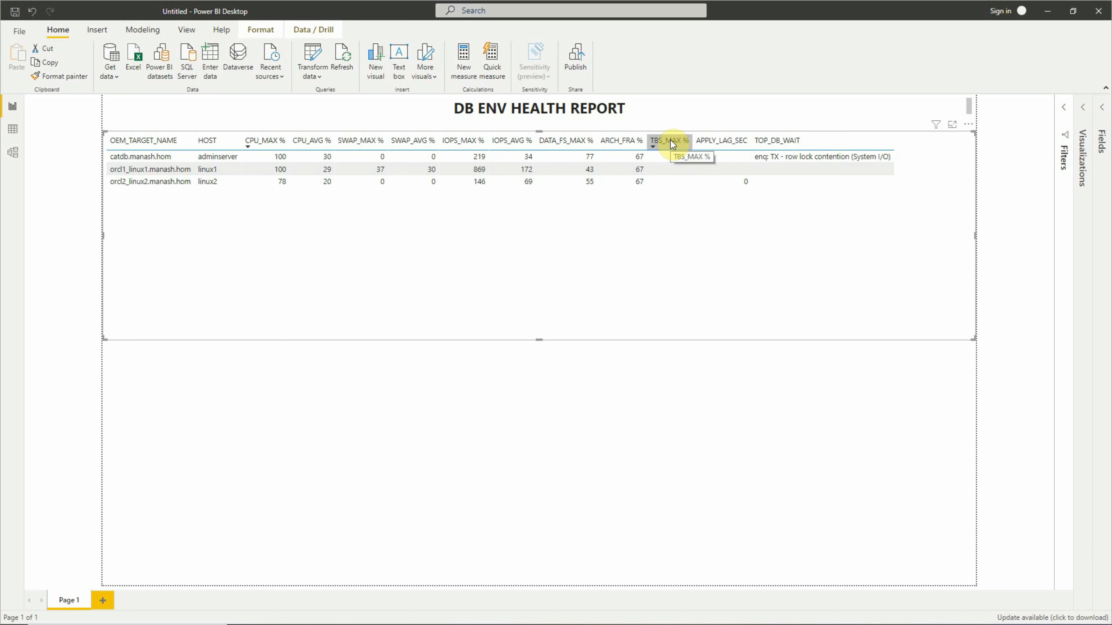
pyautogui.click(1101, 110)
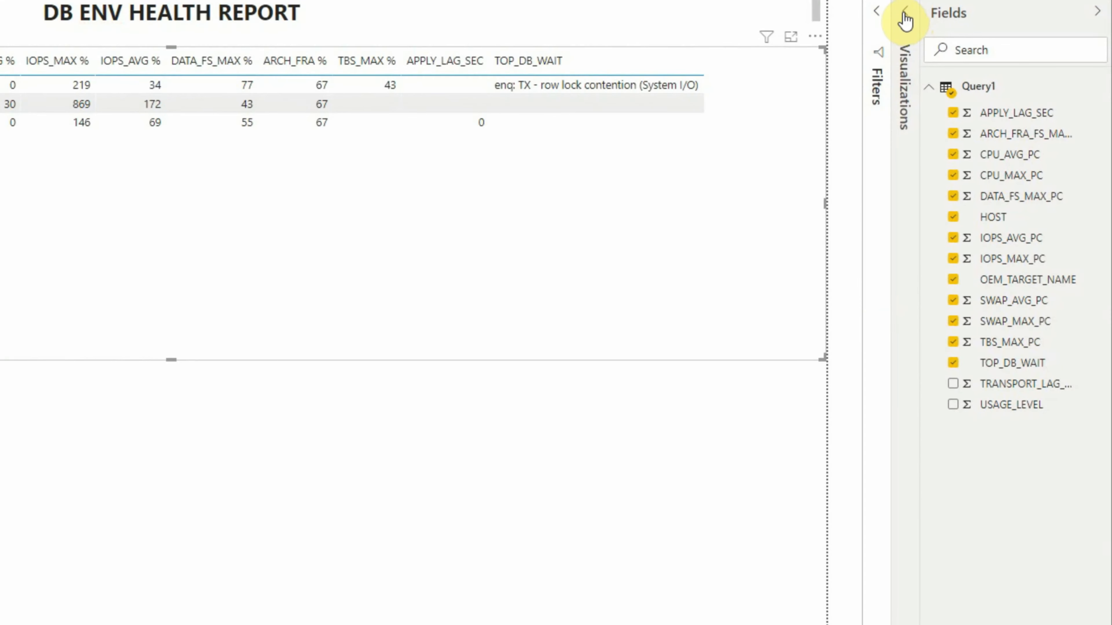
pyautogui.click(905, 13)
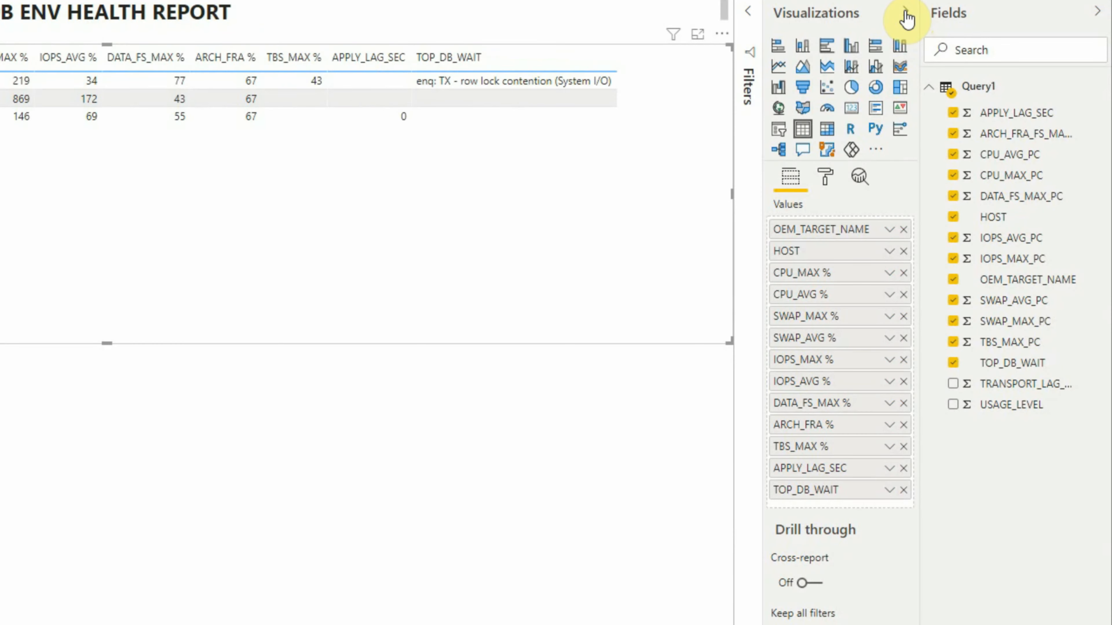
pyautogui.click(827, 180)
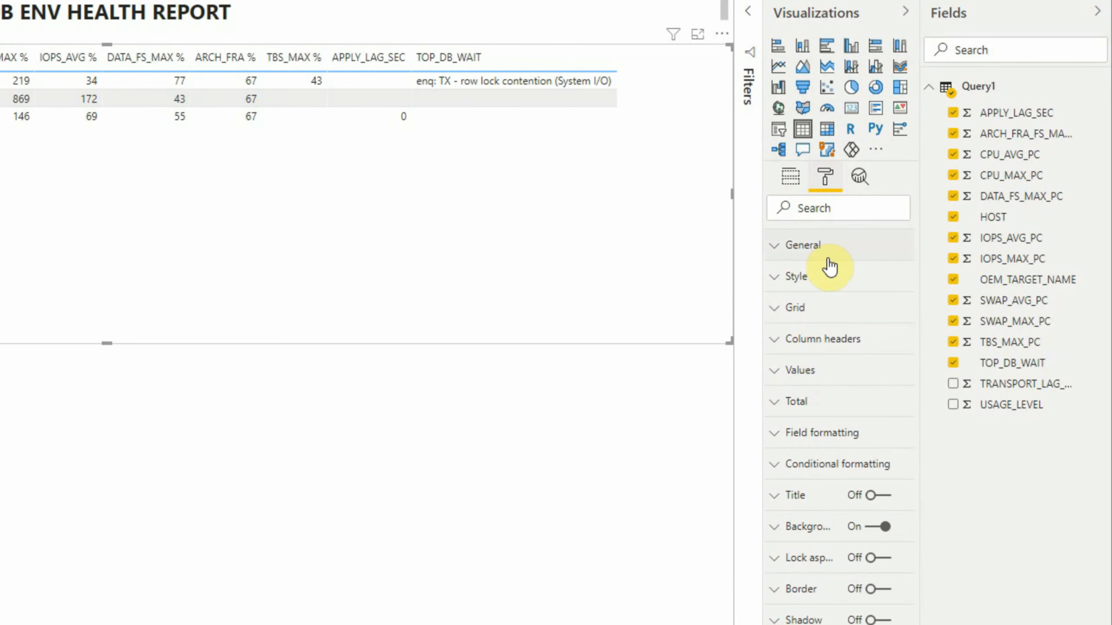
pyautogui.click(773, 473)
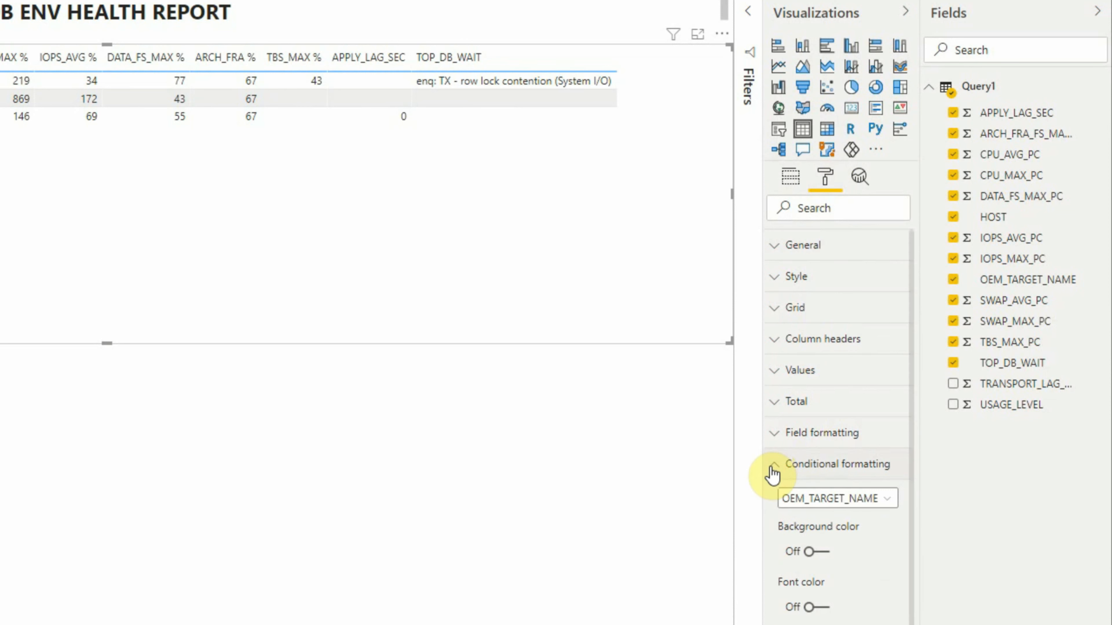
pyautogui.click(888, 499)
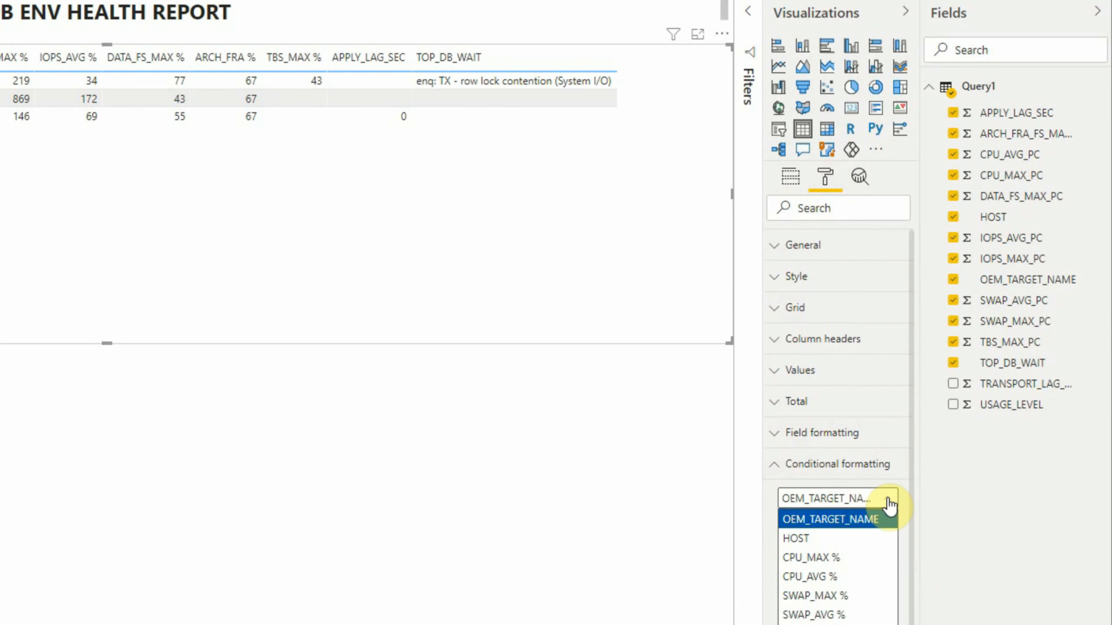
pyautogui.click(831, 560)
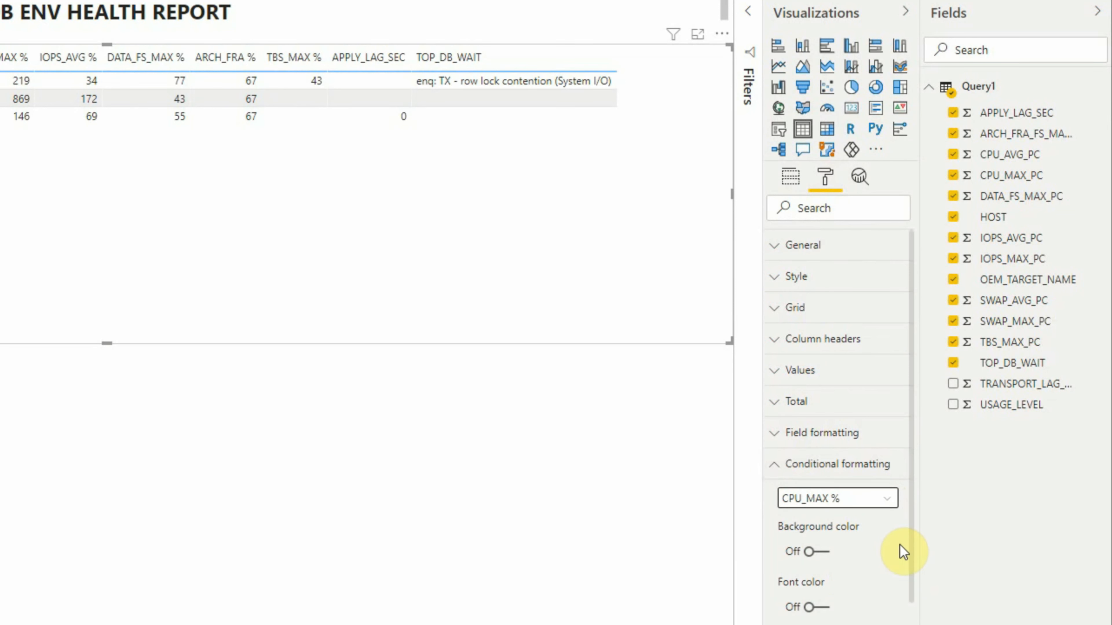
pyautogui.scroll(-3, 913, 539)
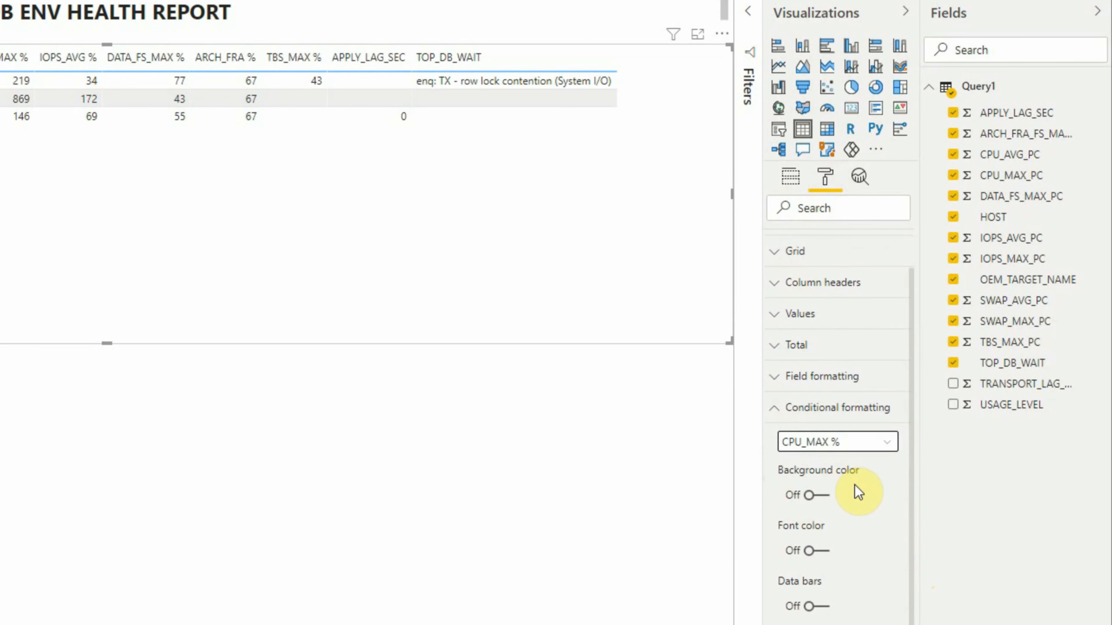
pyautogui.click(810, 496)
pyautogui.click(809, 551)
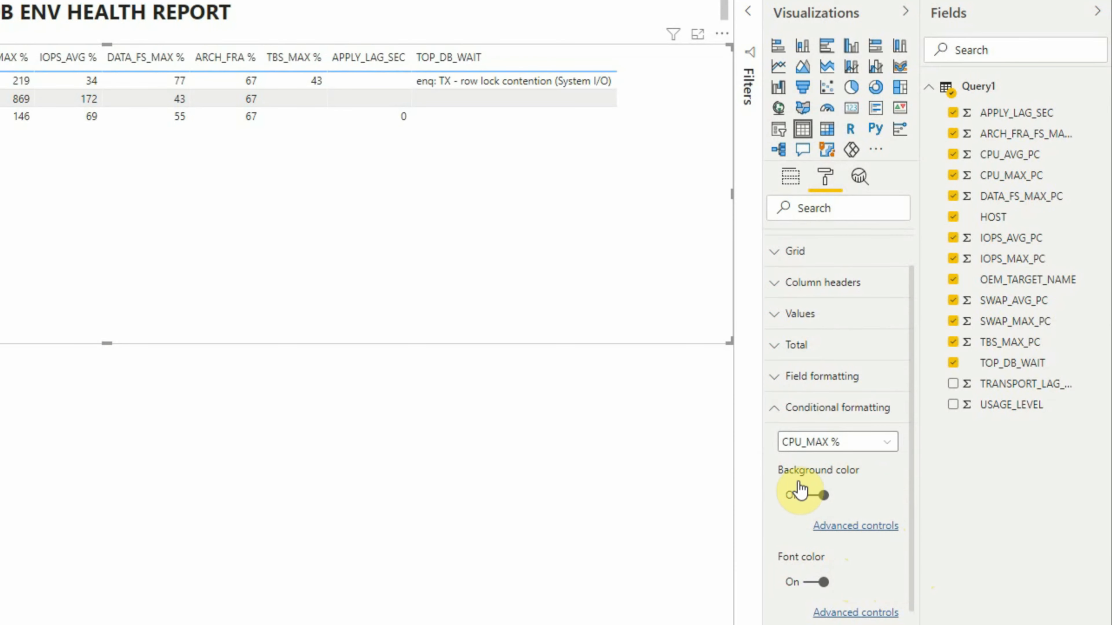
# - Set the CPU_MAX % background color to format by Rules, keeping Sum as the summarization
pyautogui.click(855, 525)
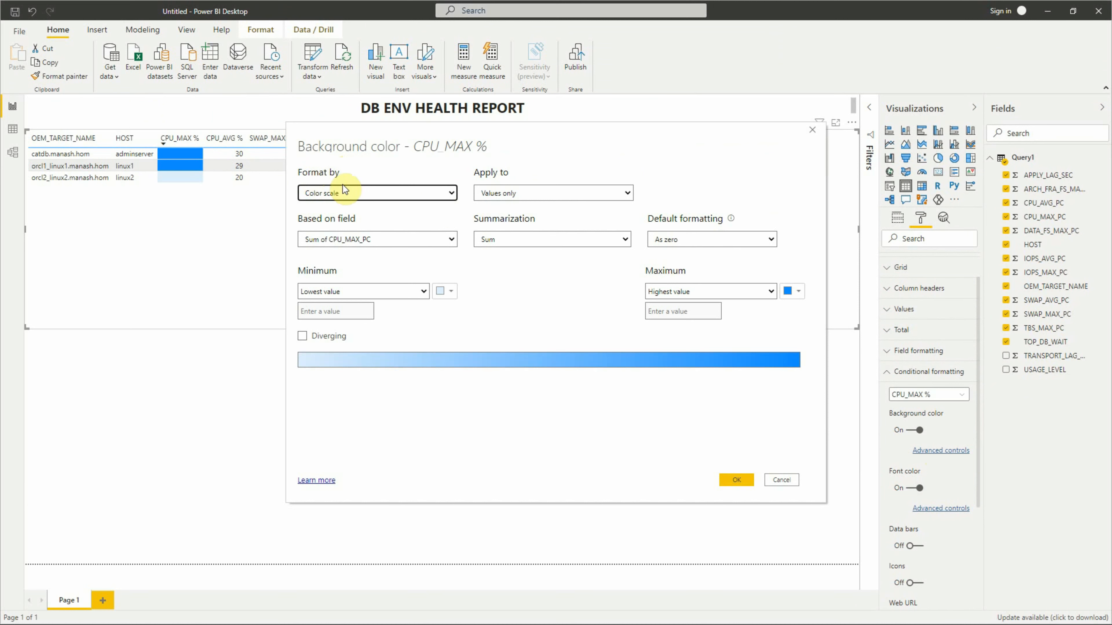
pyautogui.click(440, 193)
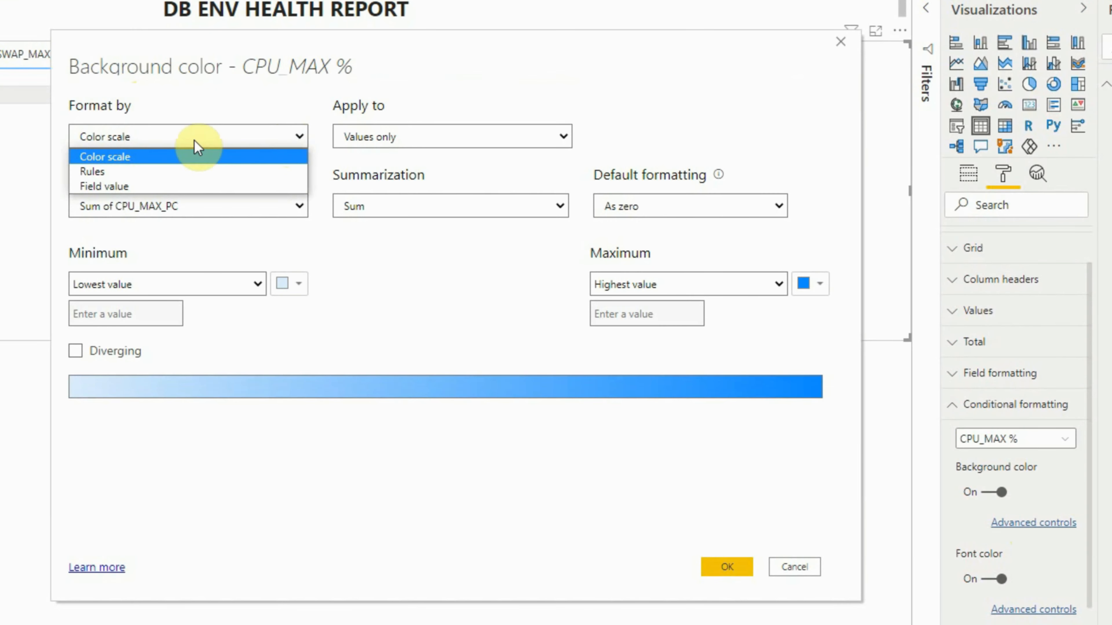
pyautogui.click(113, 174)
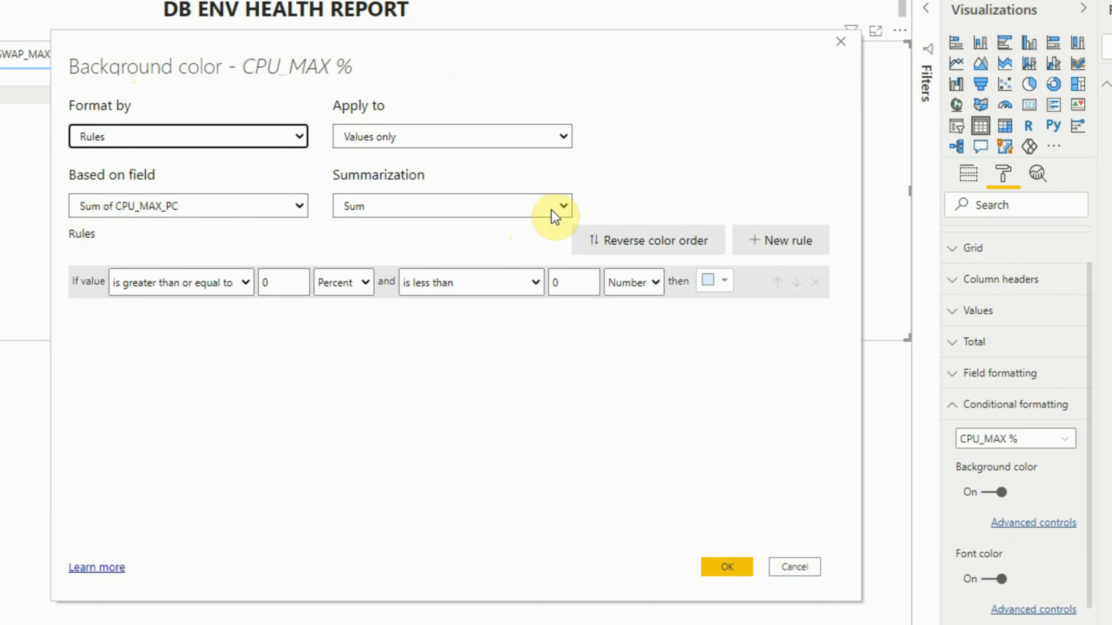
pyautogui.click(560, 211)
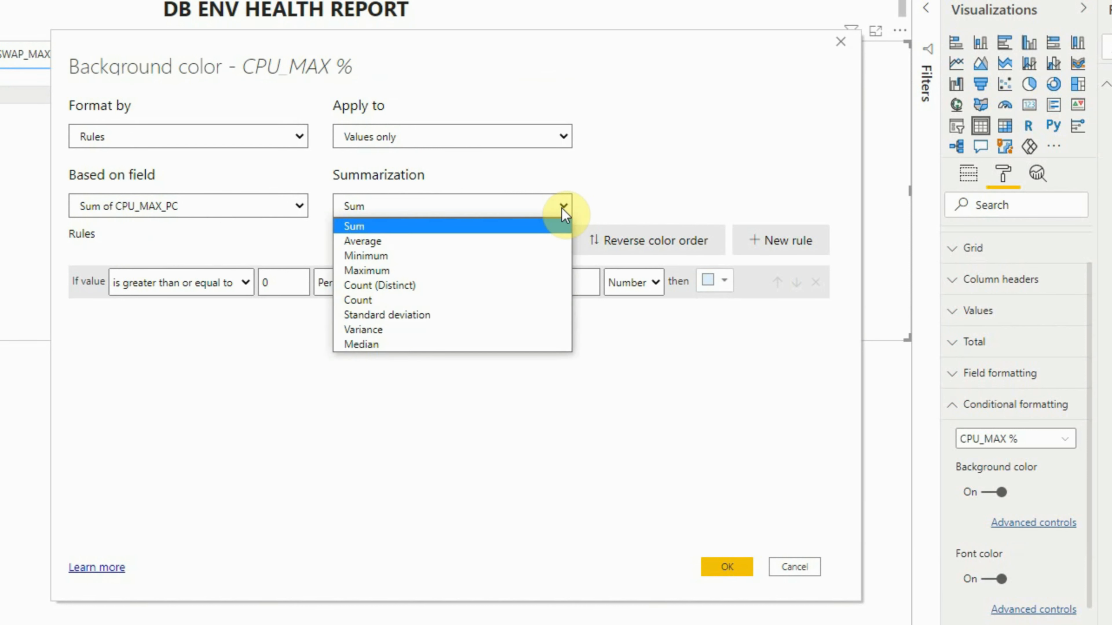
pyautogui.click(562, 208)
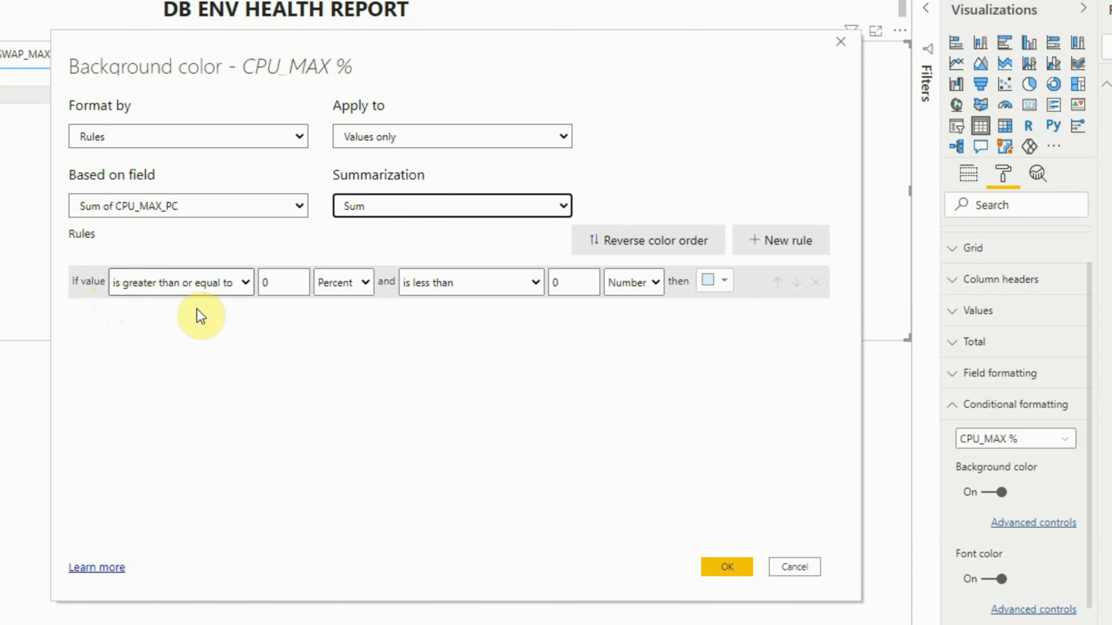
# - Define the first background rule for values greater than or equal to 0 and less than 80, both as Number
pyautogui.doubleClick(280, 283)
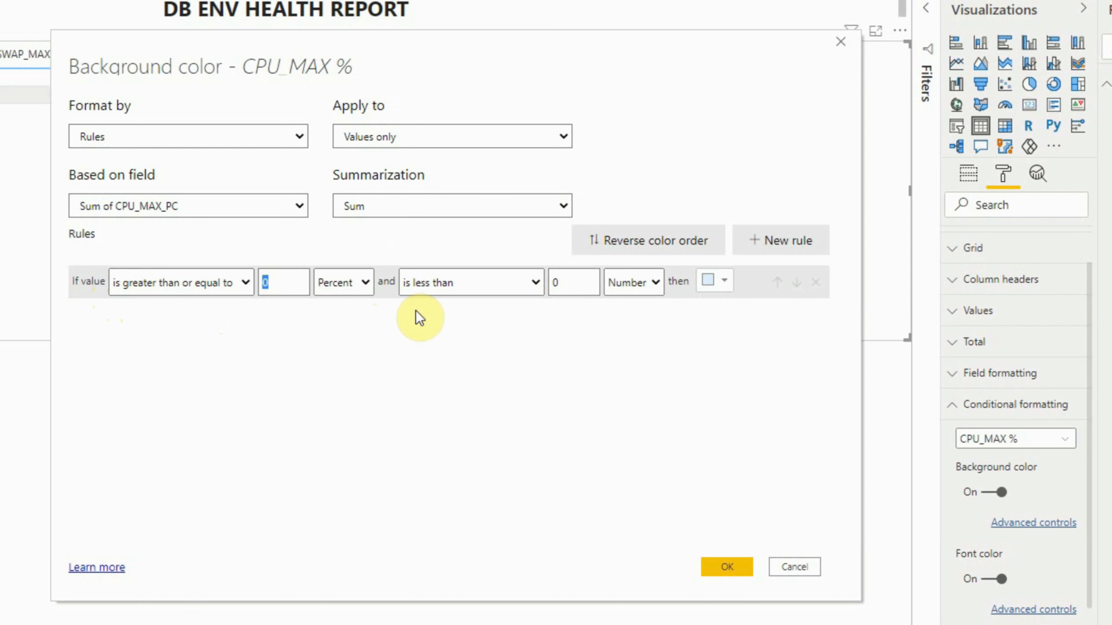
pyautogui.press('Tab')
pyautogui.press('Tab')
pyautogui.press('Tab')
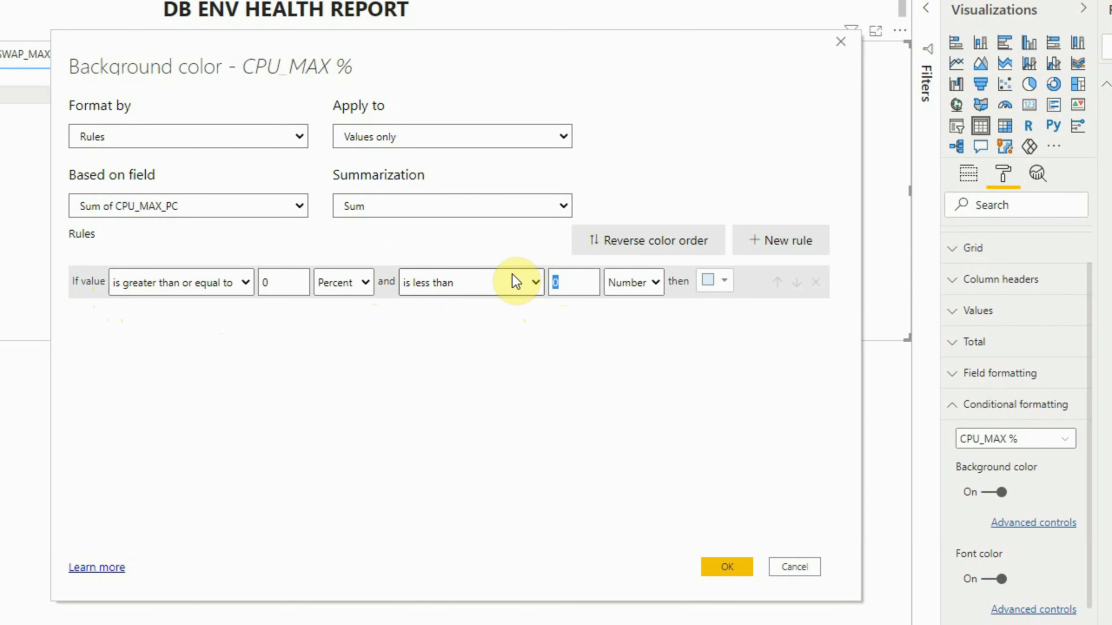
pyautogui.write('80')
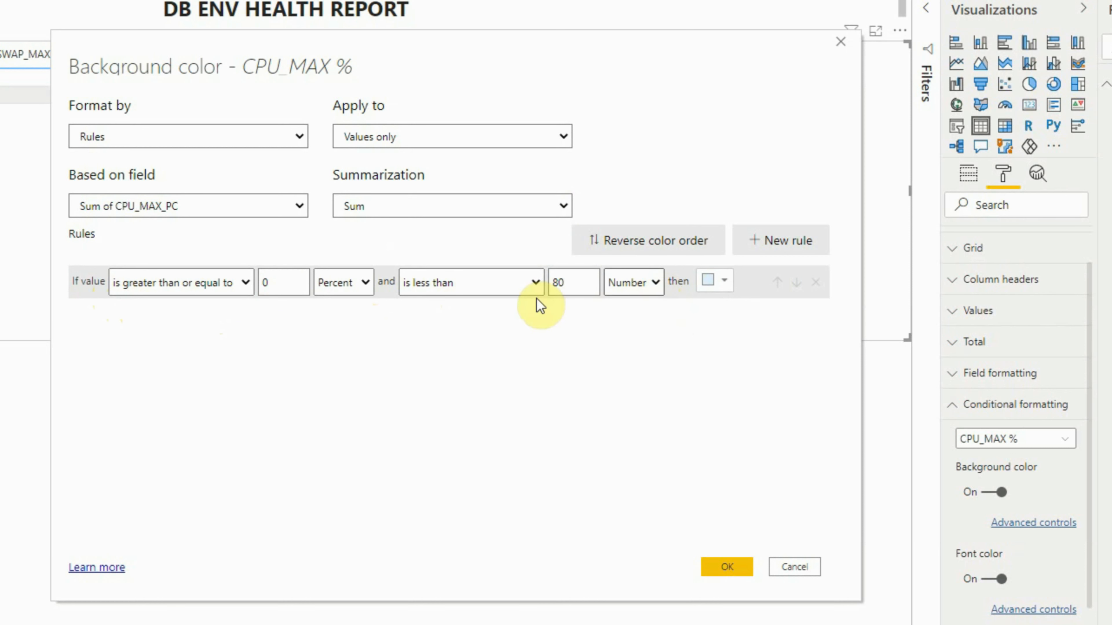
pyautogui.click(364, 283)
pyautogui.click(332, 305)
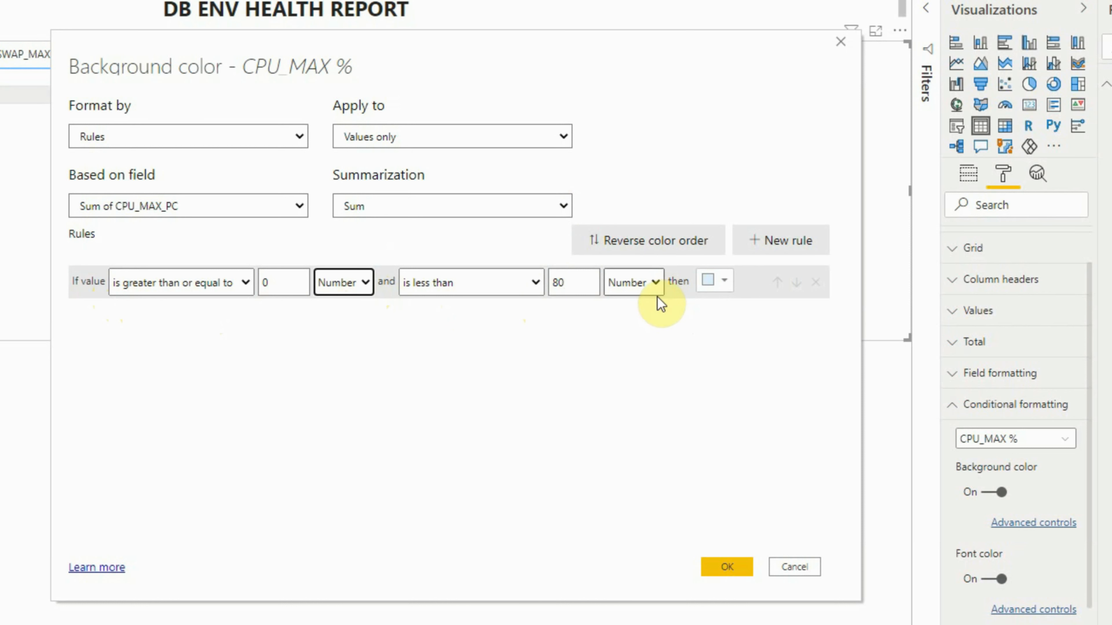
pyautogui.click(656, 283)
pyautogui.click(632, 308)
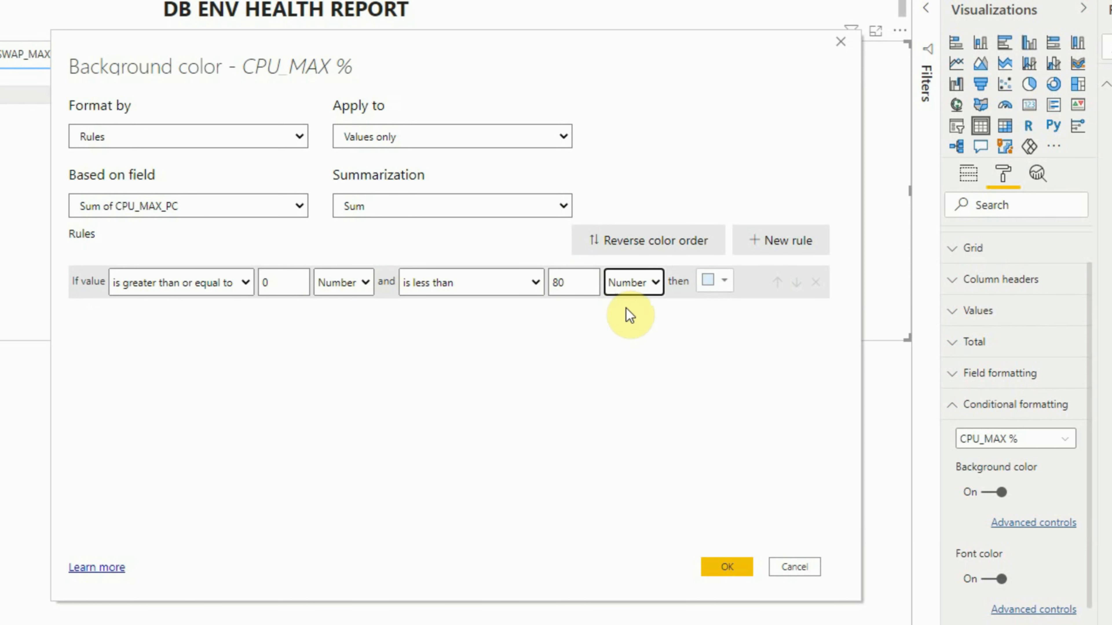
# - Give the 0 to 80 rule a custom bright green background color
pyautogui.click(726, 283)
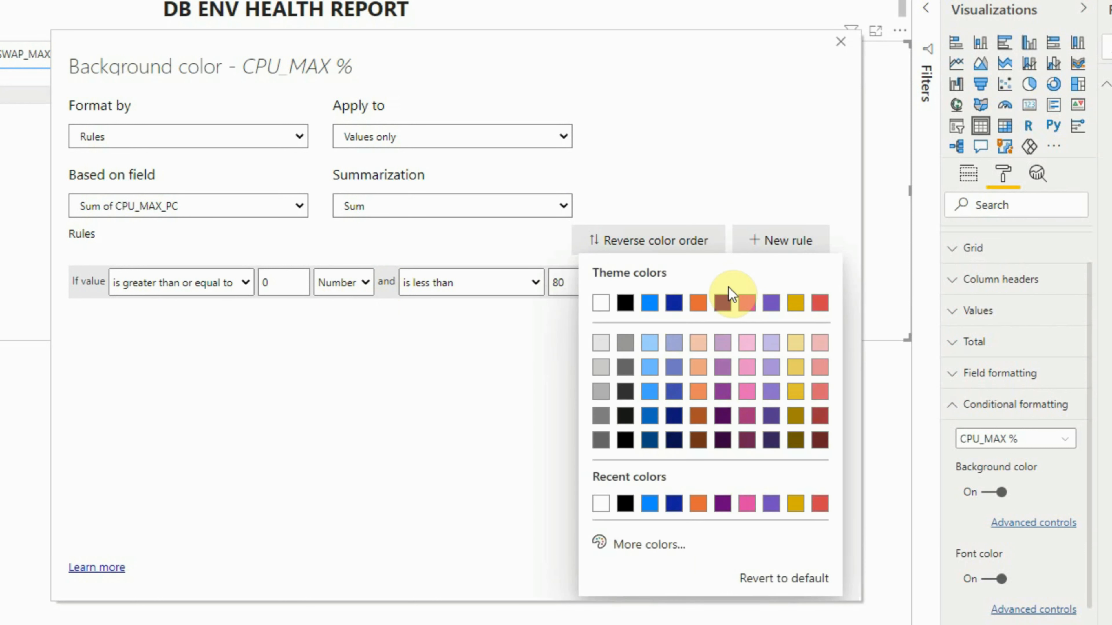
pyautogui.click(650, 545)
pyautogui.click(659, 477)
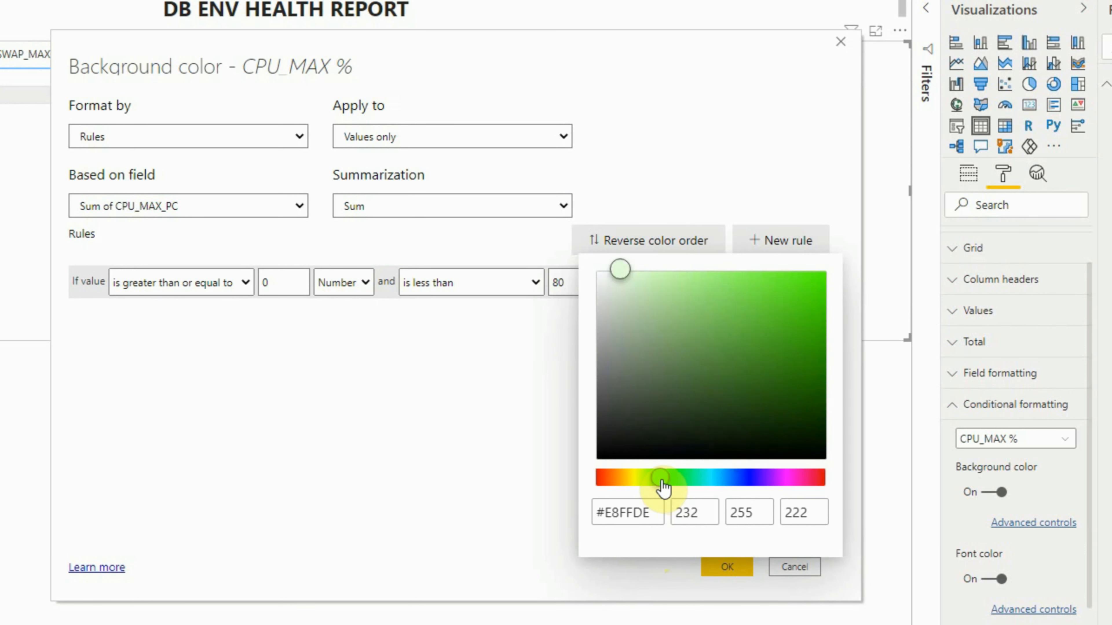
pyautogui.click(812, 274)
pyautogui.moveTo(817, 276); pyautogui.dragTo(842, 275)
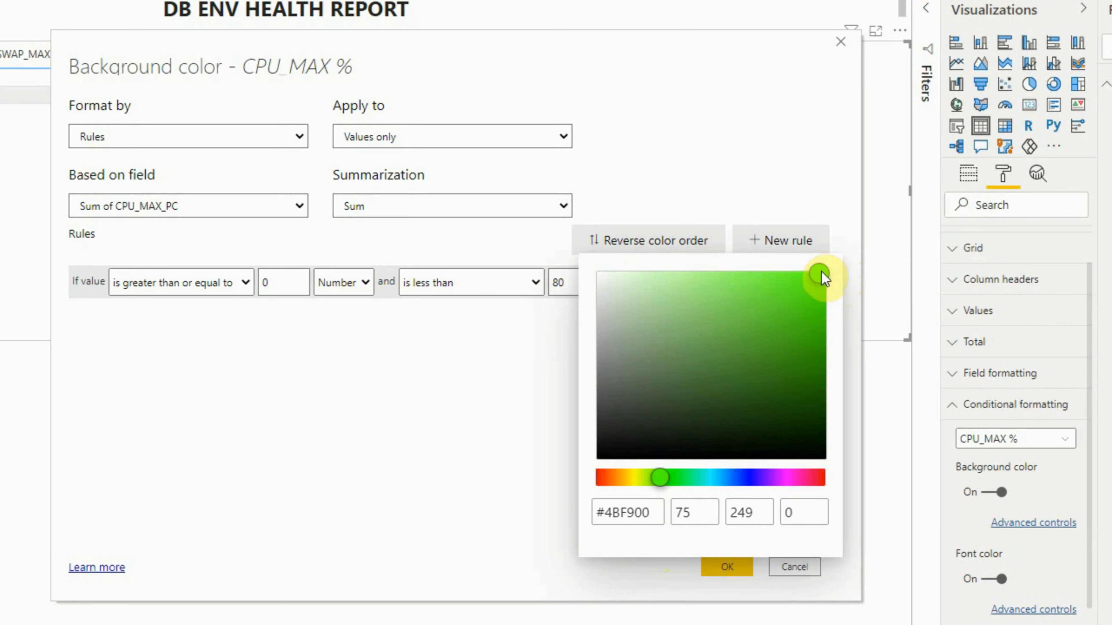
pyautogui.click(705, 566)
pyautogui.click(489, 508)
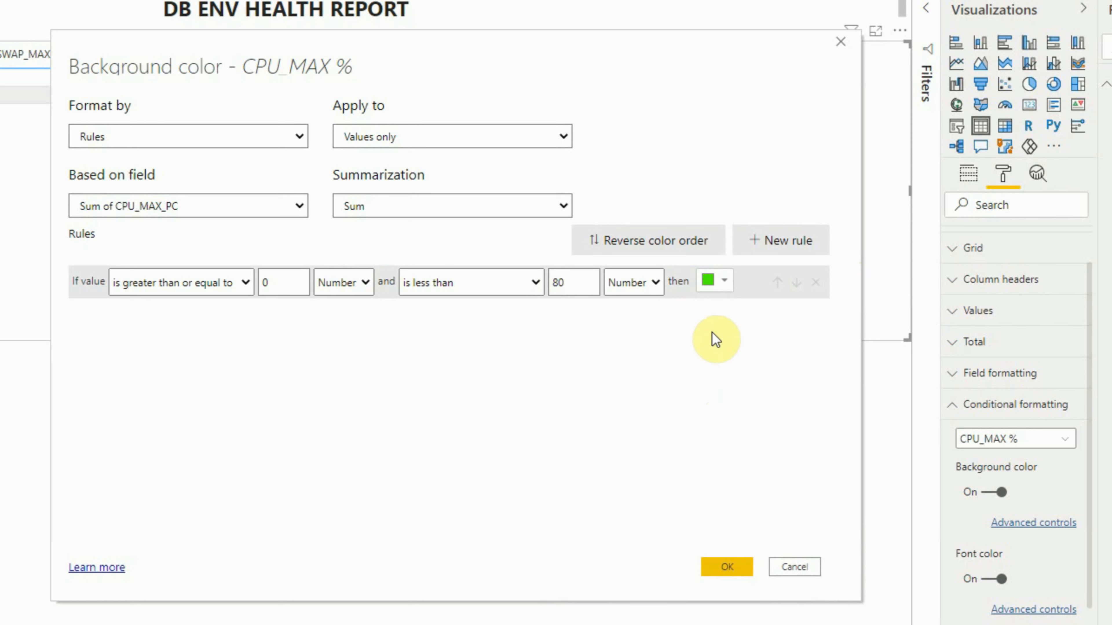
# - Add a second rule for values greater than or equal to 80 and less than 90, both as Number
pyautogui.click(782, 248)
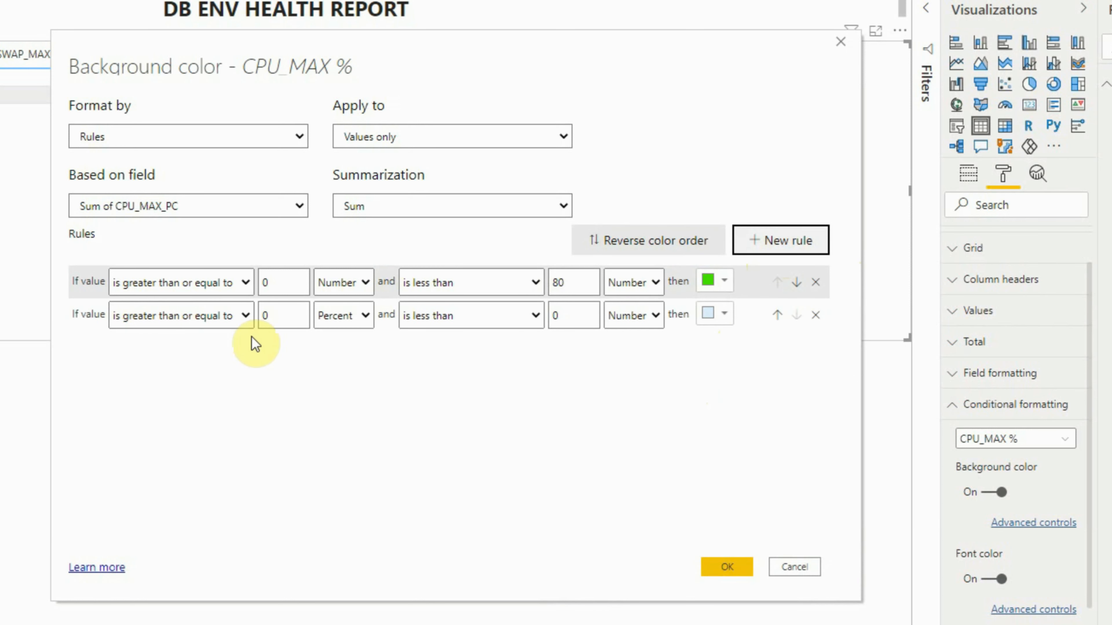
pyautogui.click(281, 316)
pyautogui.moveTo(230, 305); pyautogui.dragTo(176, 300)
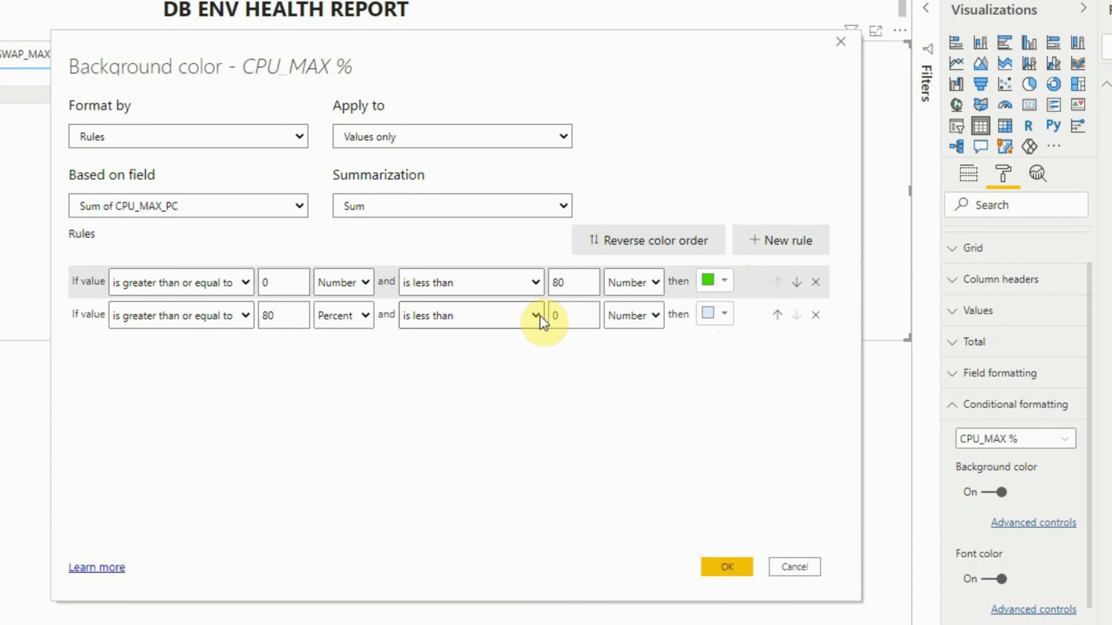
pyautogui.moveTo(581, 319); pyautogui.dragTo(448, 302)
pyautogui.write('90')
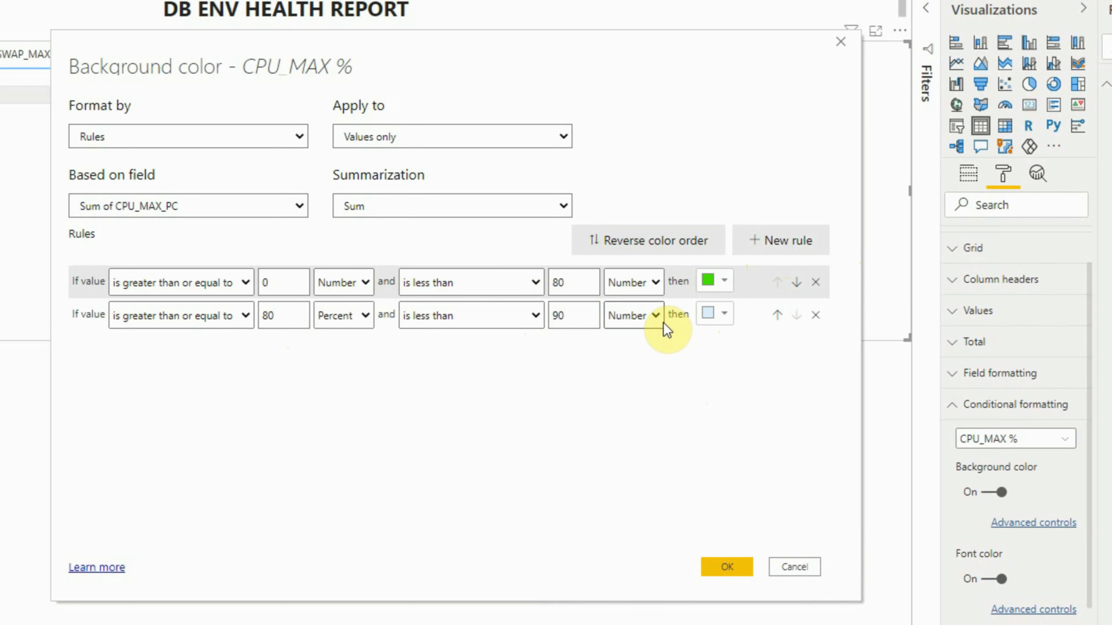
pyautogui.click(363, 316)
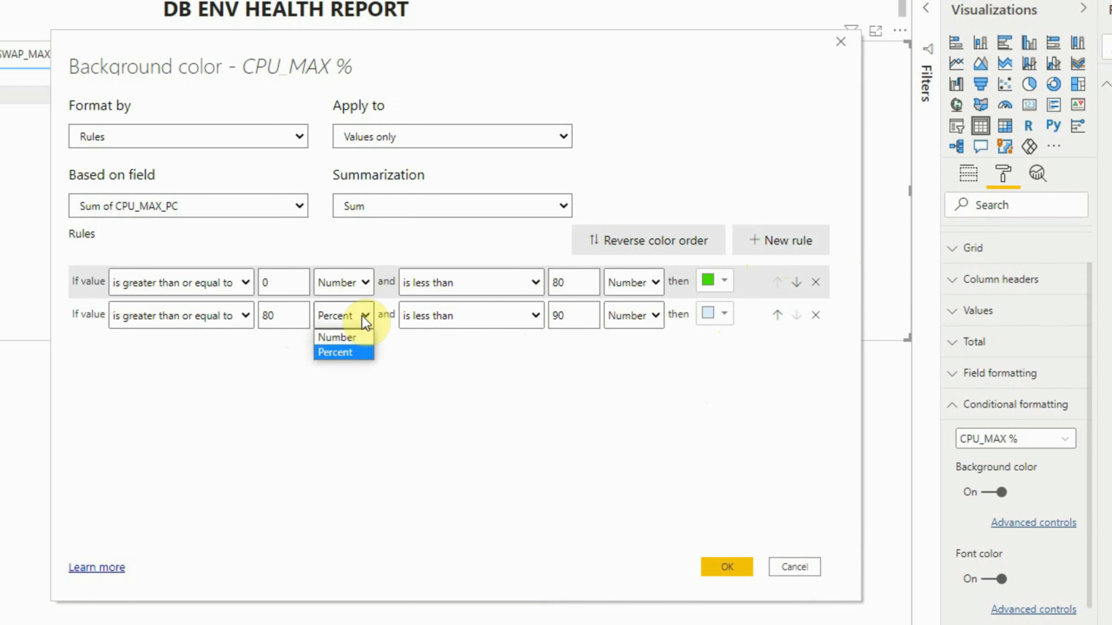
pyautogui.click(337, 339)
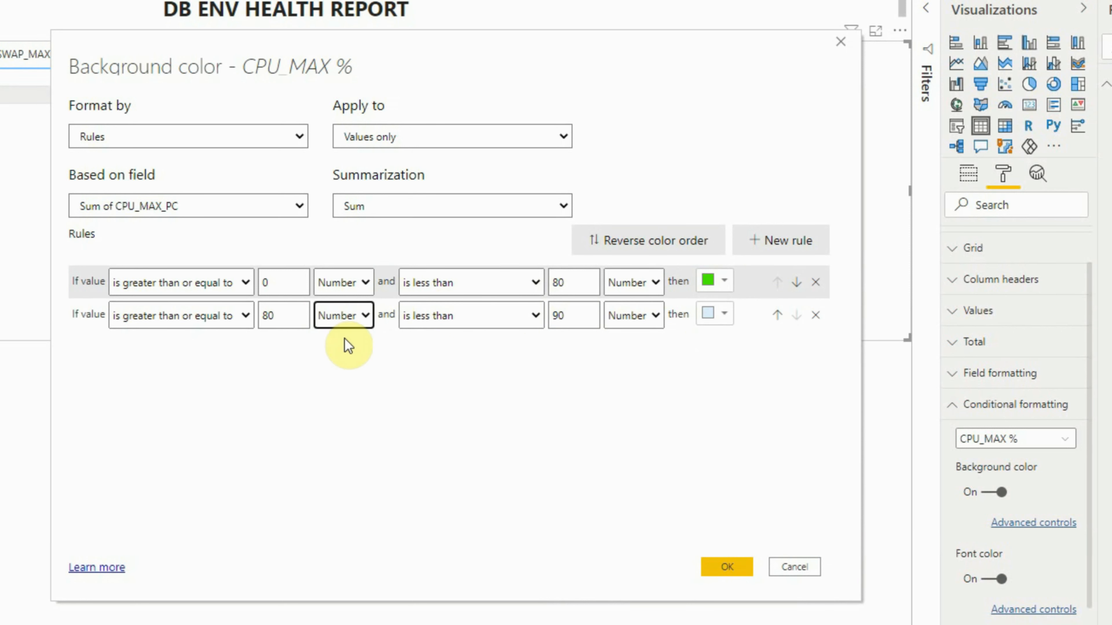
# - Give the 80 to 90 rule the custom yellow background color #FFFF00
pyautogui.click(722, 313)
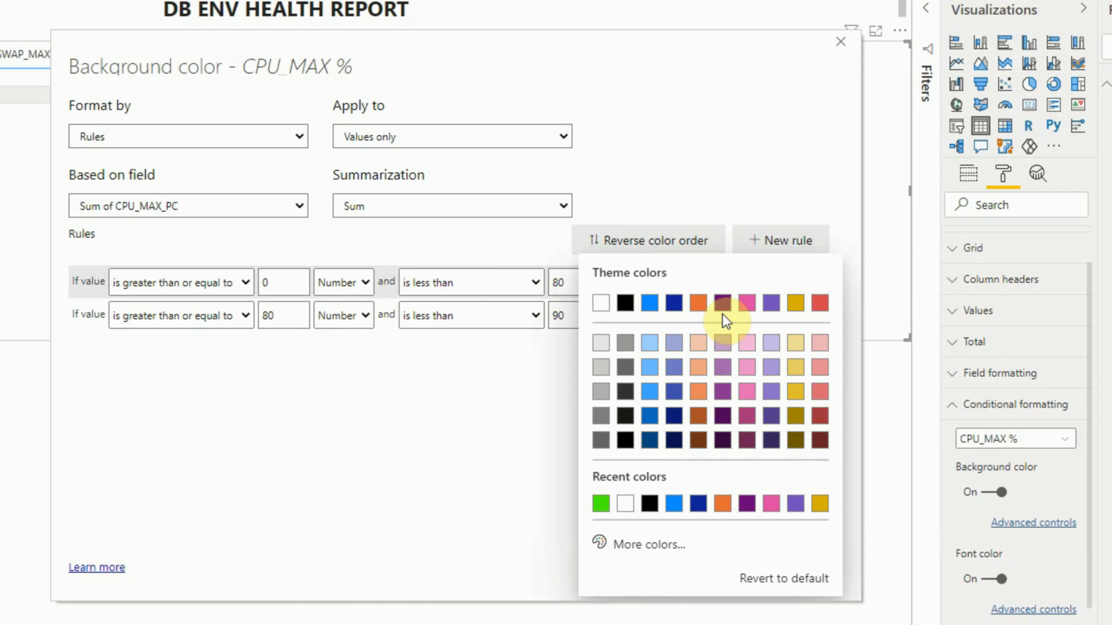
pyautogui.click(637, 546)
pyautogui.click(633, 478)
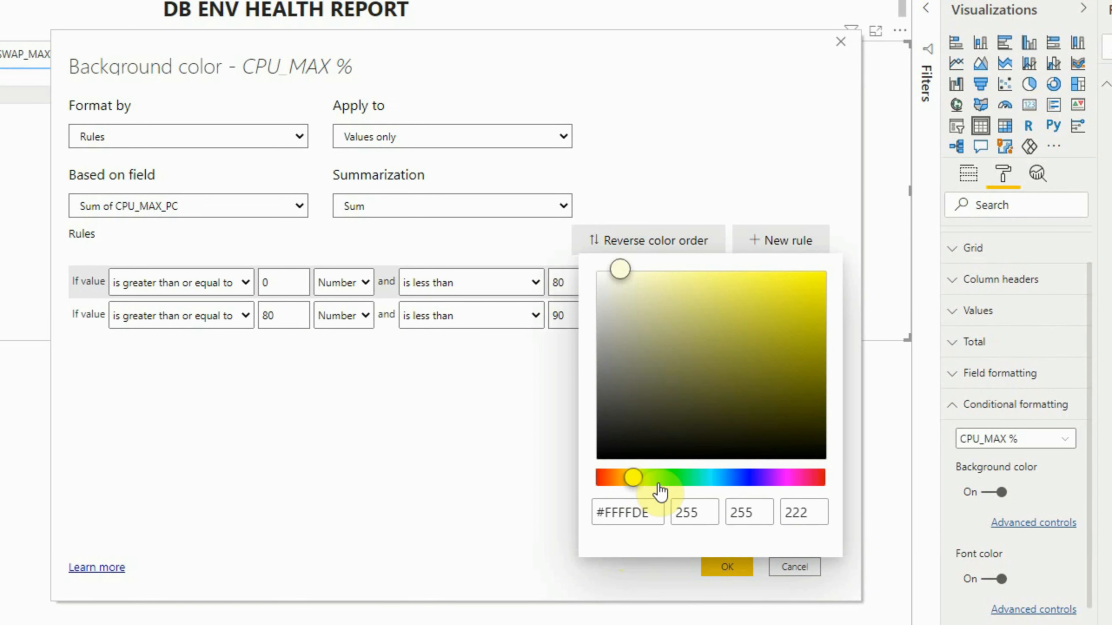
pyautogui.moveTo(821, 308); pyautogui.dragTo(841, 277)
pyautogui.click(437, 485)
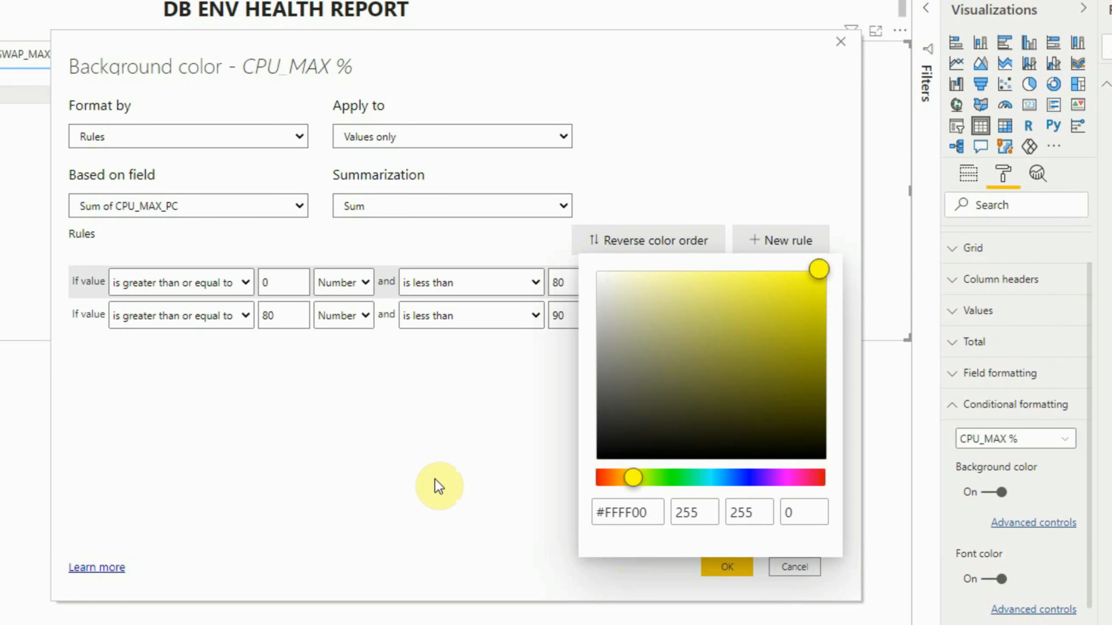
# - Add a third background rule for values greater than or equal to 90 as Number, leaving the upper limit at Maximum
pyautogui.click(784, 248)
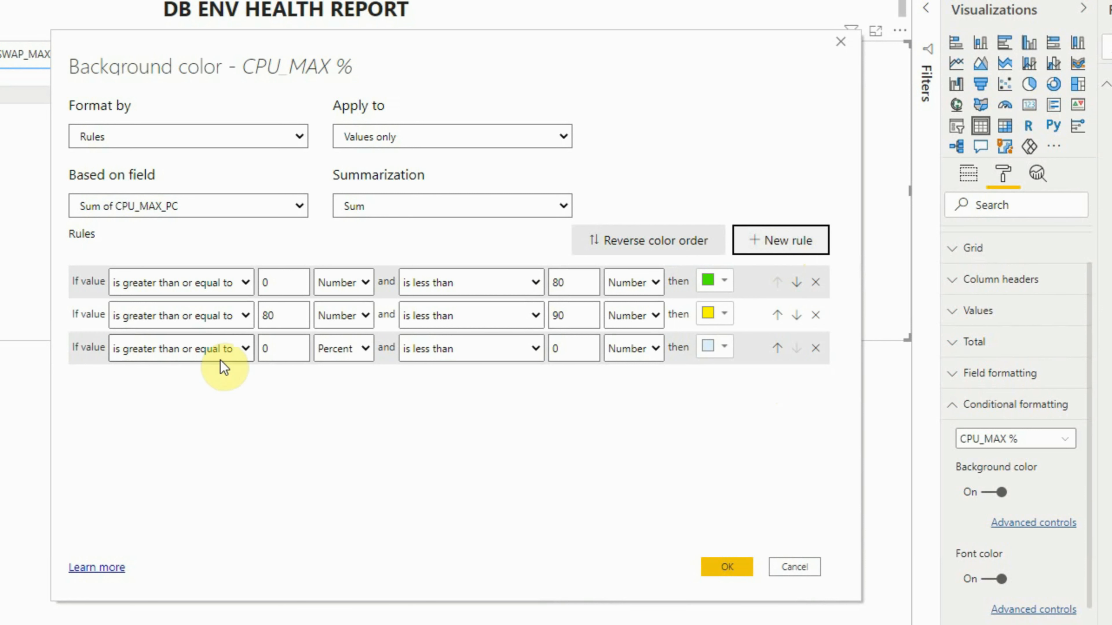
pyautogui.click(275, 355)
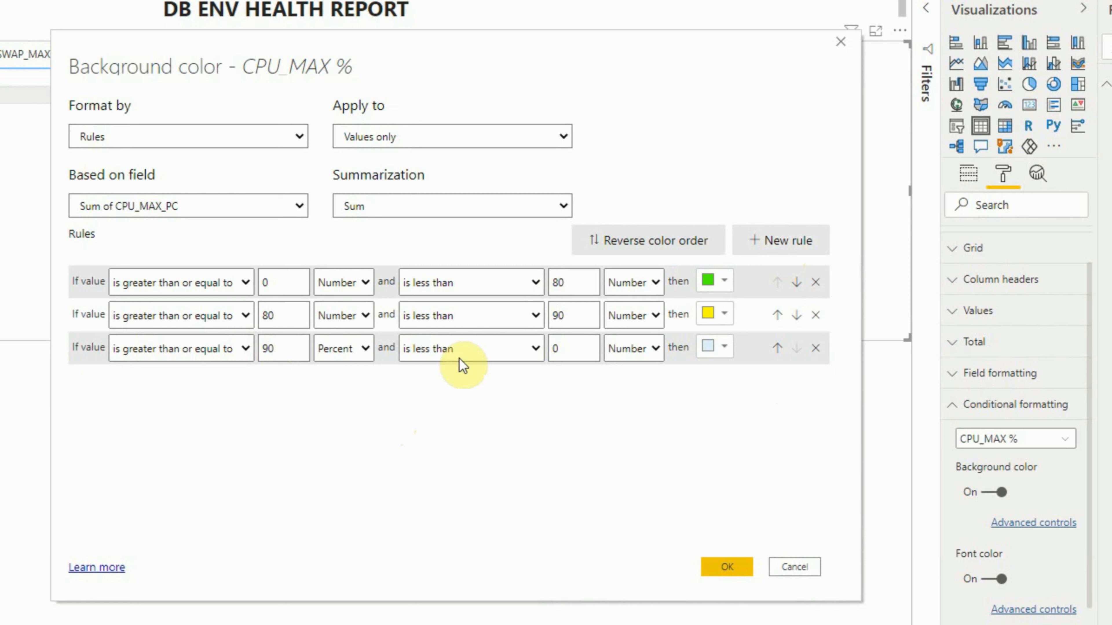
pyautogui.click(576, 349)
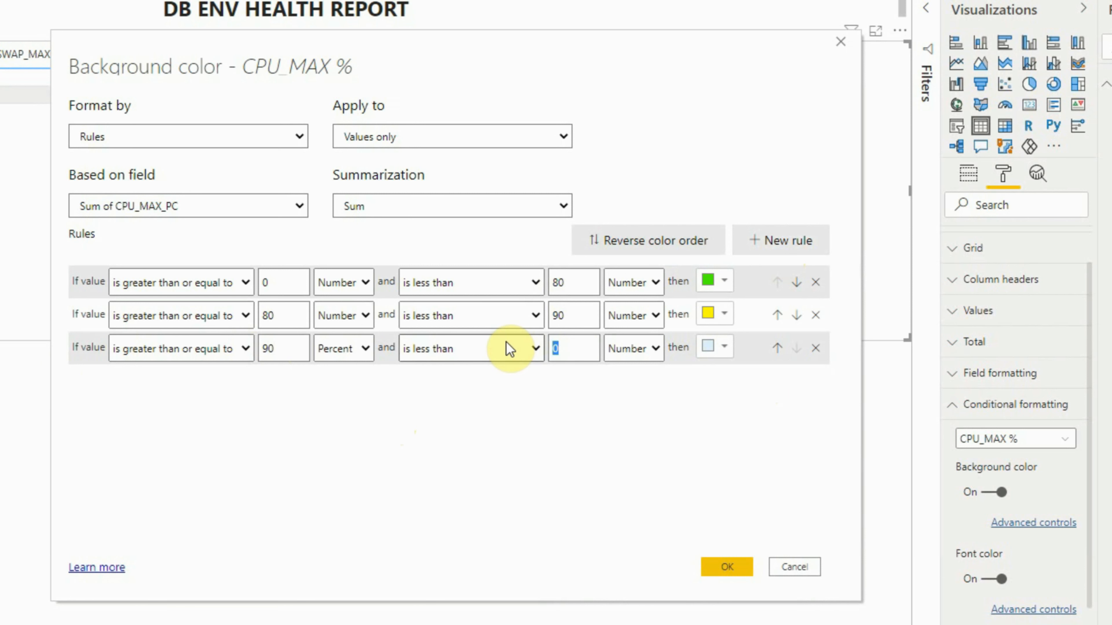
pyautogui.press('BackSpace')
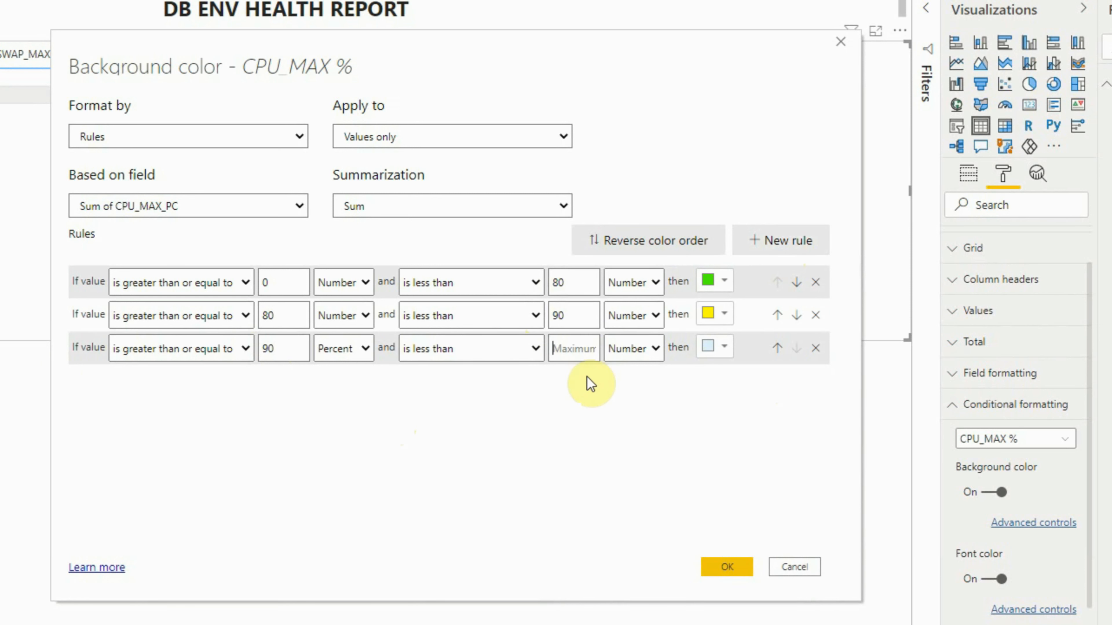
pyautogui.click(361, 350)
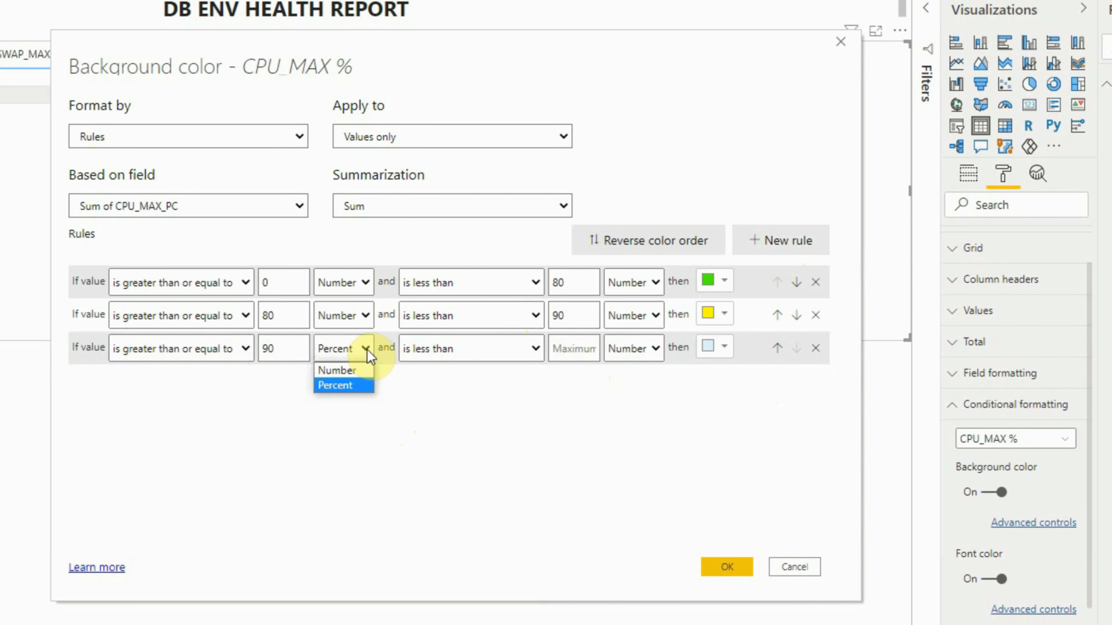
pyautogui.click(354, 372)
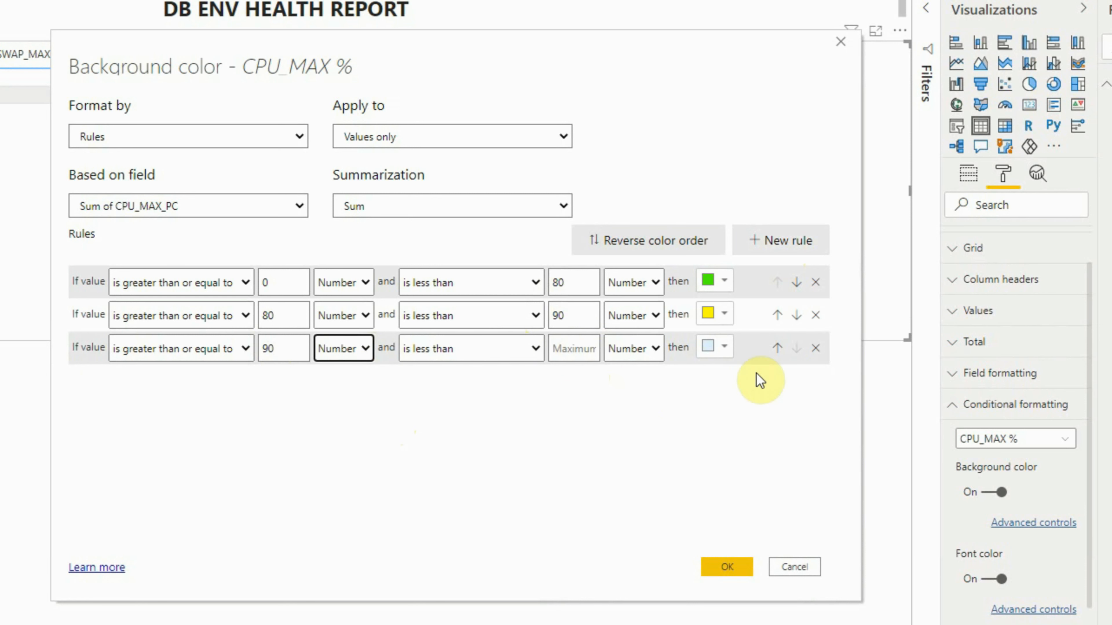
# - Give the 90-and-above rule a custom bright red background color and apply the CPU_MAX % background rules
pyautogui.click(724, 350)
pyautogui.click(643, 322)
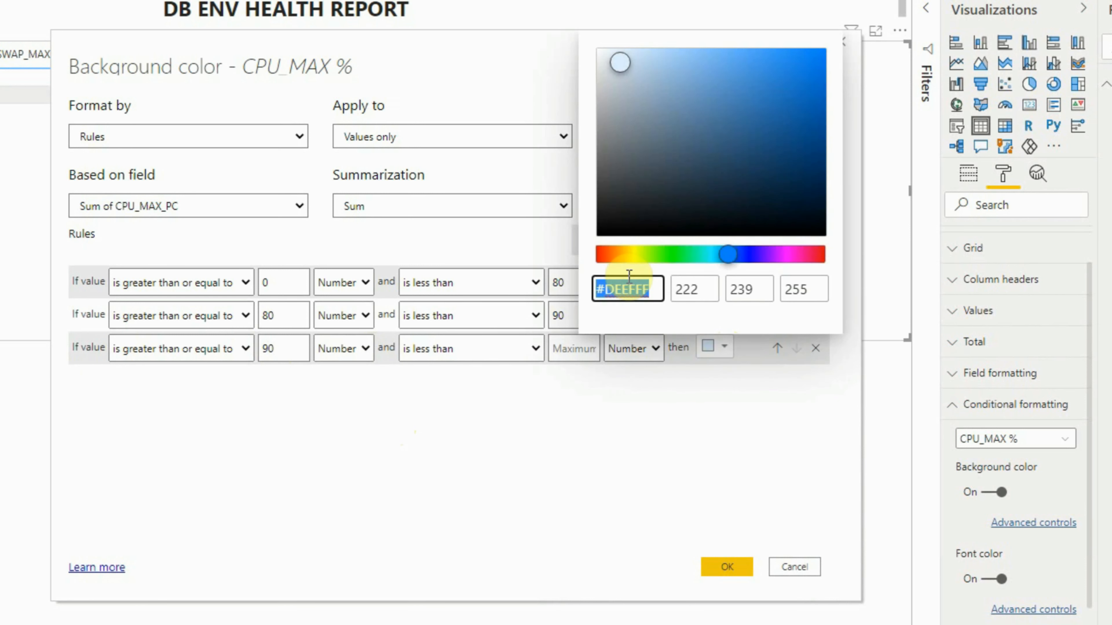
pyautogui.click(604, 259)
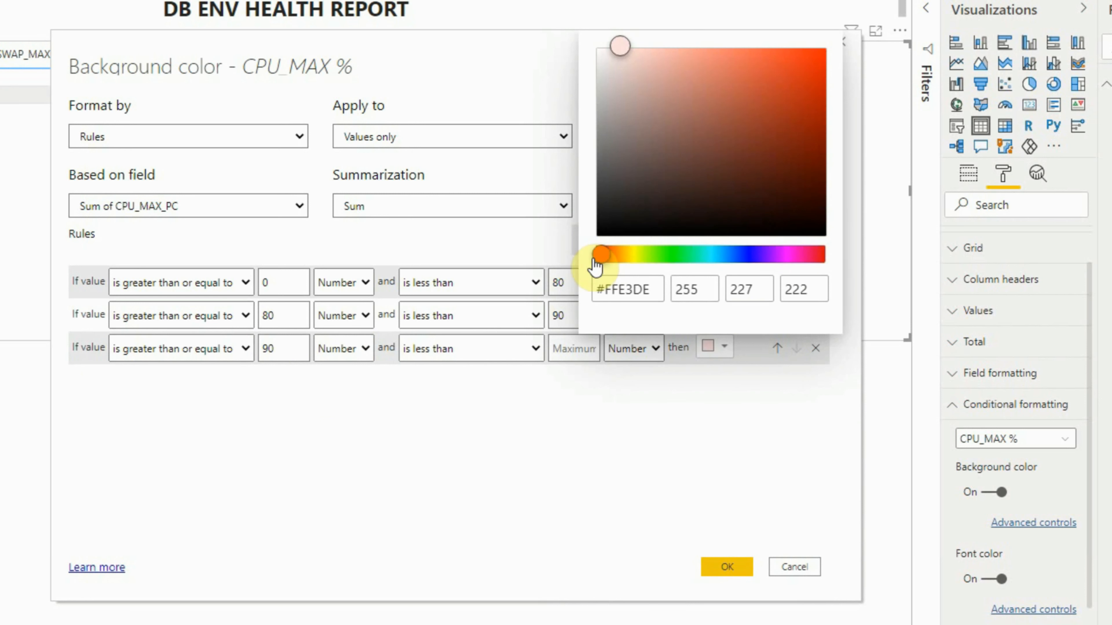
pyautogui.click(592, 260)
pyautogui.moveTo(809, 63); pyautogui.dragTo(840, 42)
pyautogui.click(713, 568)
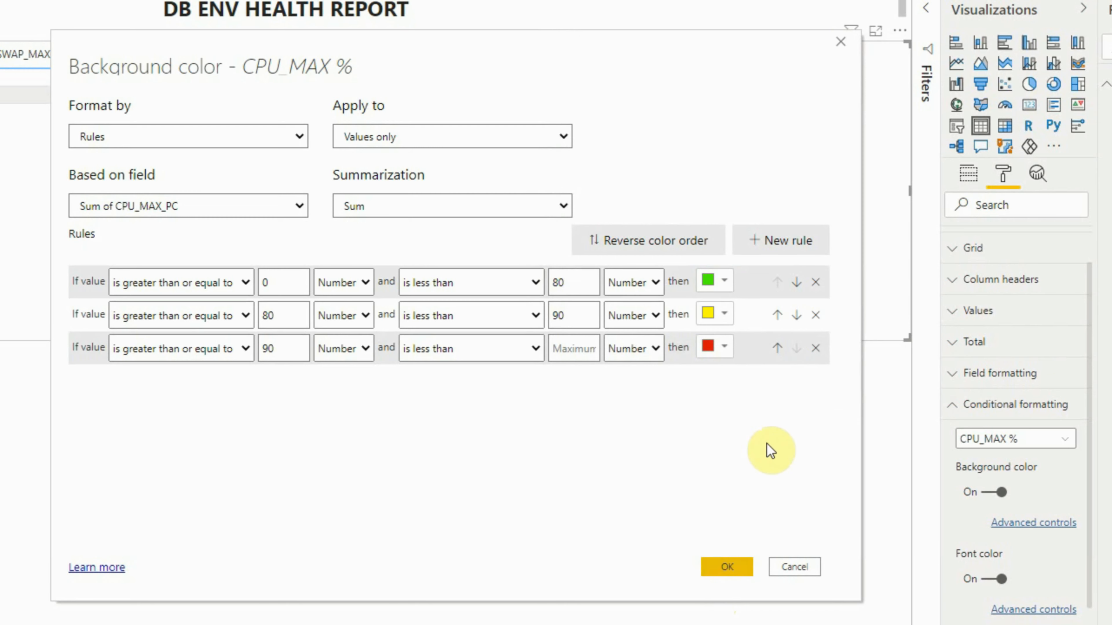
pyautogui.click(706, 569)
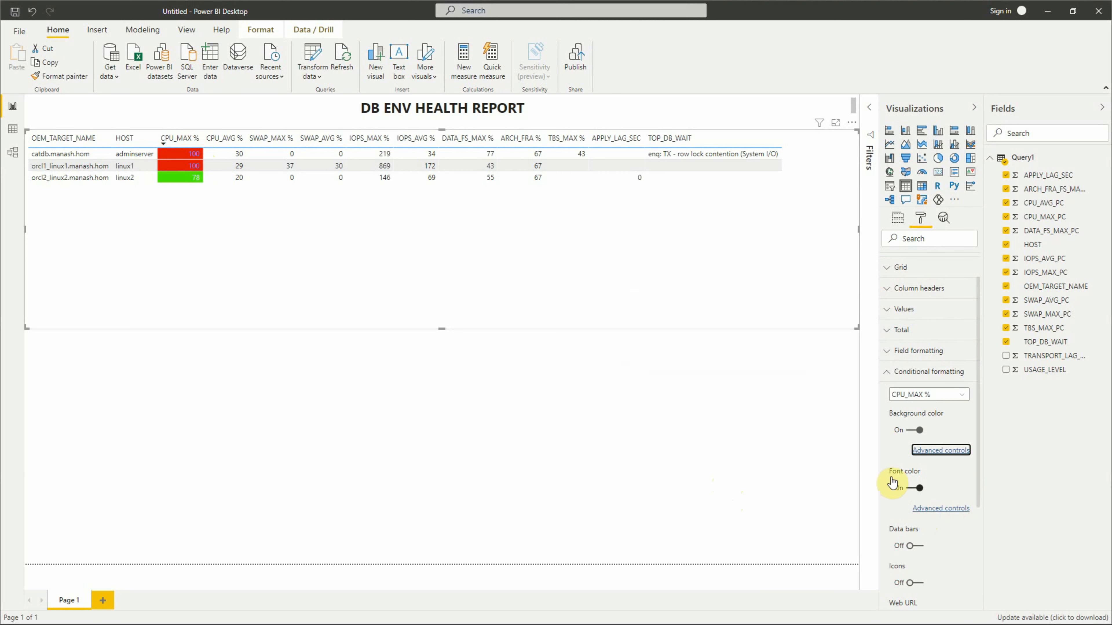
# - Open the advanced font color settings for CPU_MAX % and format by Rules, applied to values only
pyautogui.click(941, 508)
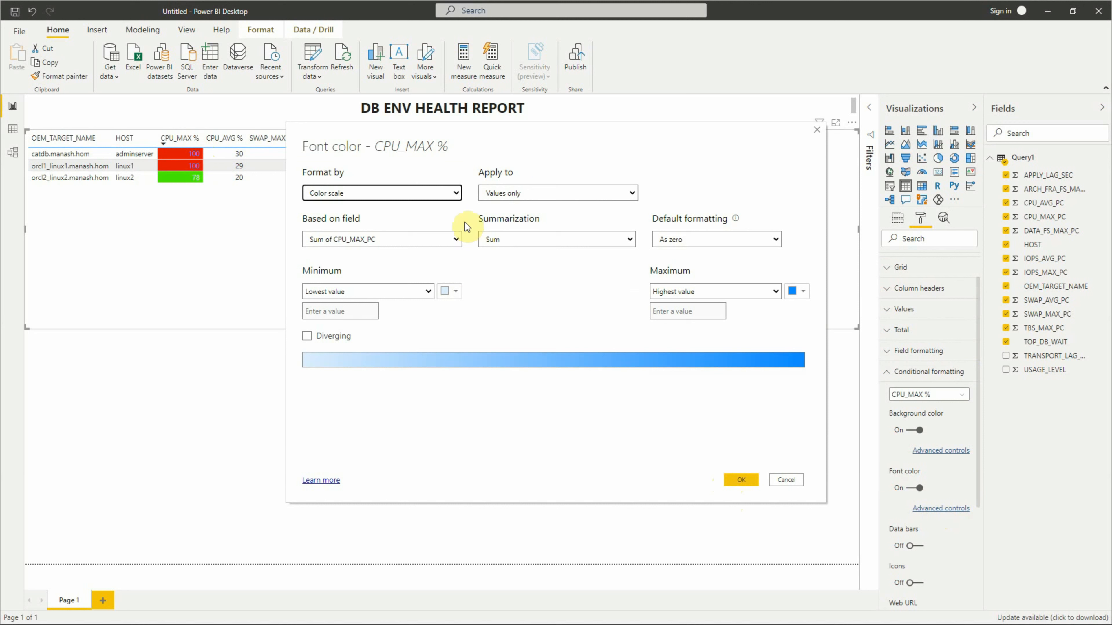
pyautogui.click(450, 195)
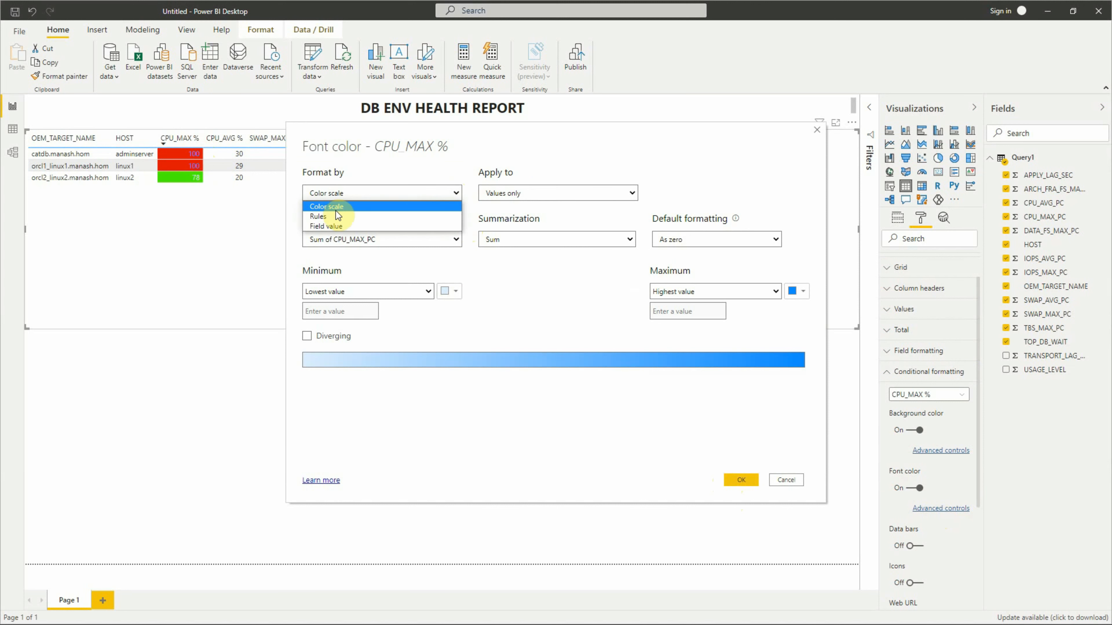
pyautogui.click(337, 222)
pyautogui.click(527, 197)
pyautogui.click(527, 191)
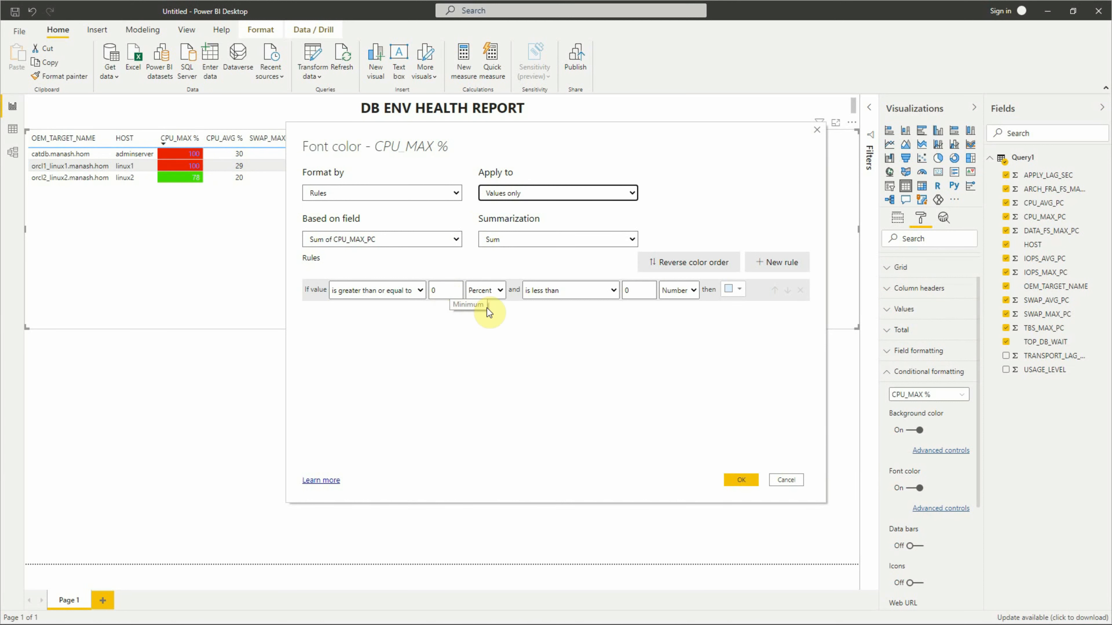
# - Define the first font rule for values from 0 to less than 80, both as Number, with a black font color
pyautogui.click(497, 294)
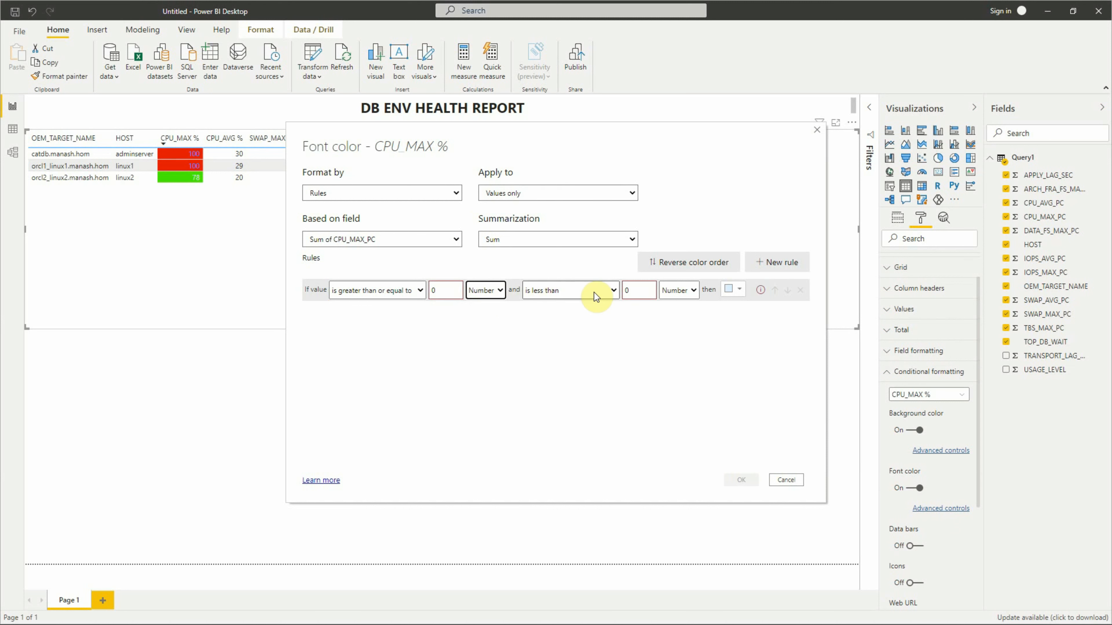
pyautogui.click(640, 290)
pyautogui.write('80')
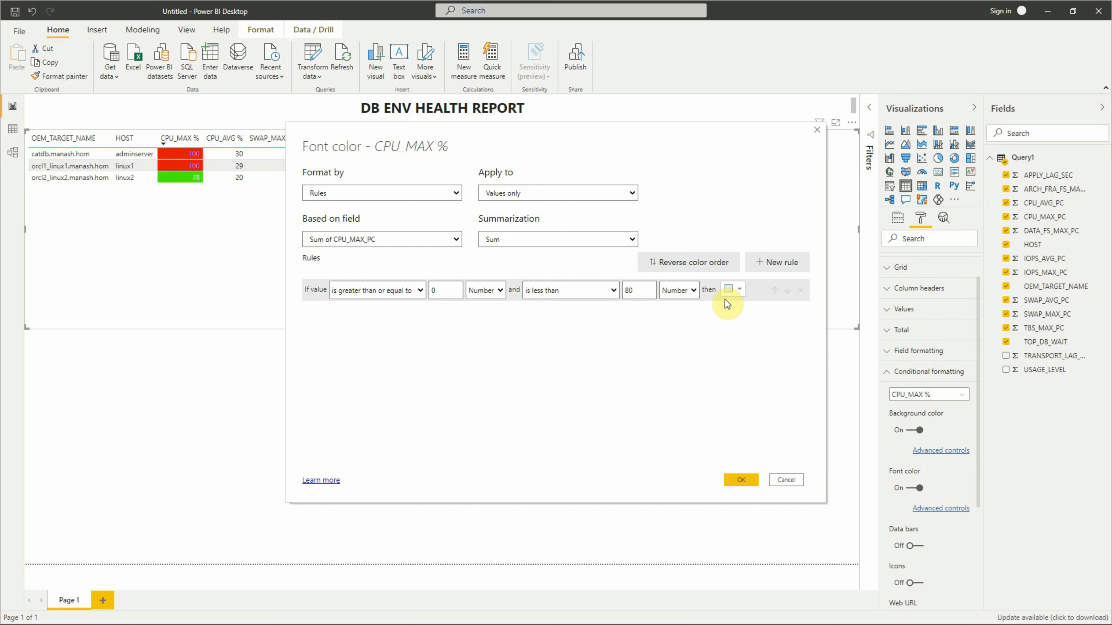
pyautogui.click(732, 290)
pyautogui.click(677, 305)
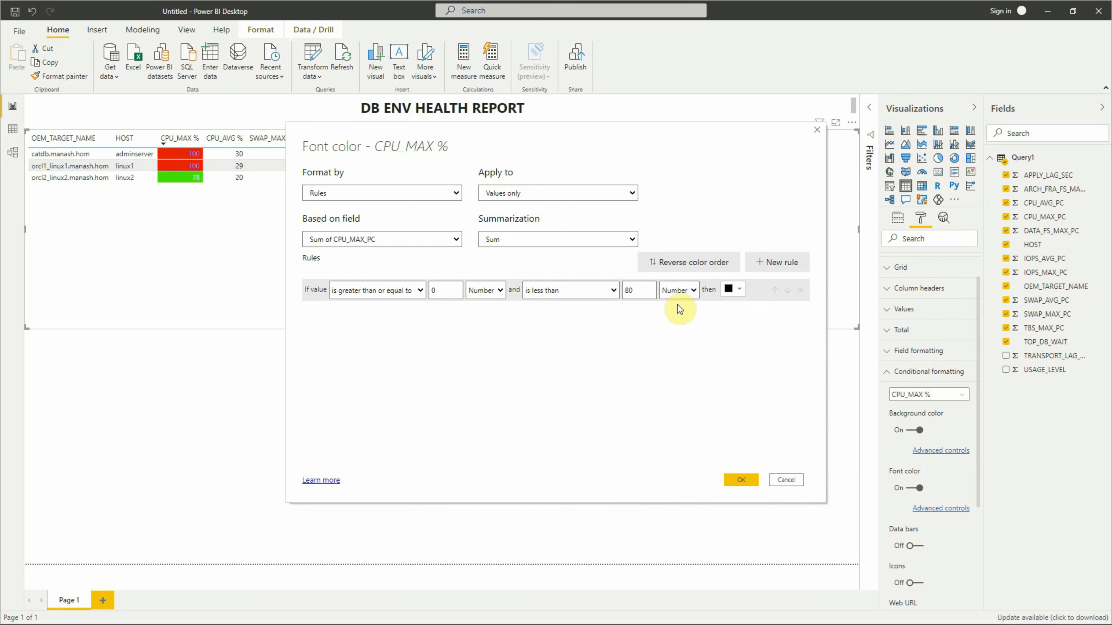
# - Add a second font rule for values from 80 to less than 90, both as Number, with a black font color
pyautogui.click(777, 262)
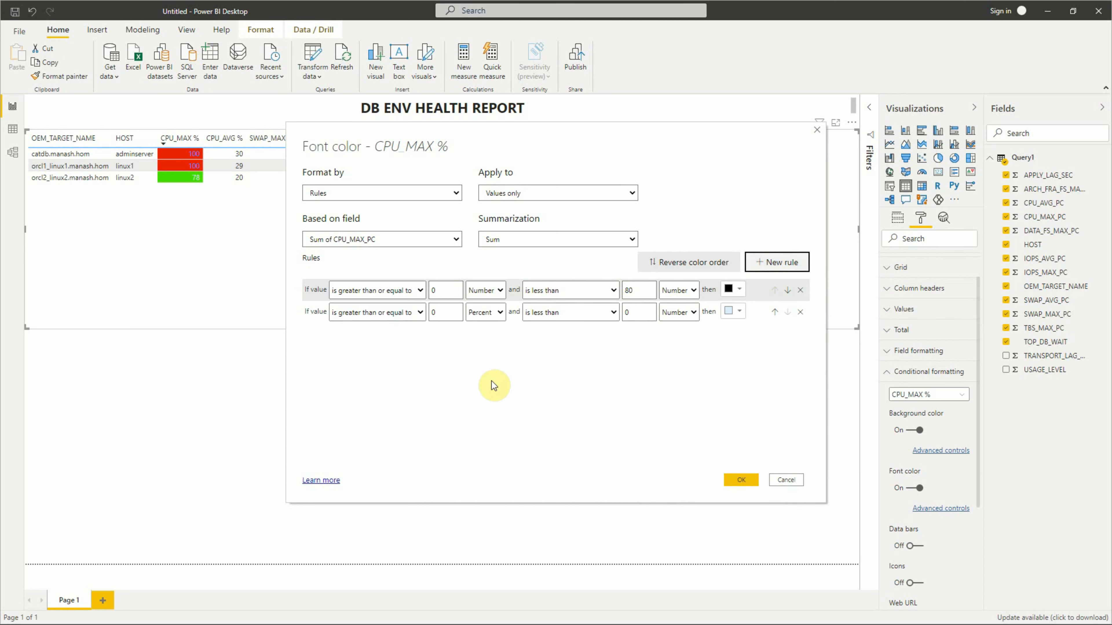
pyautogui.click(440, 312)
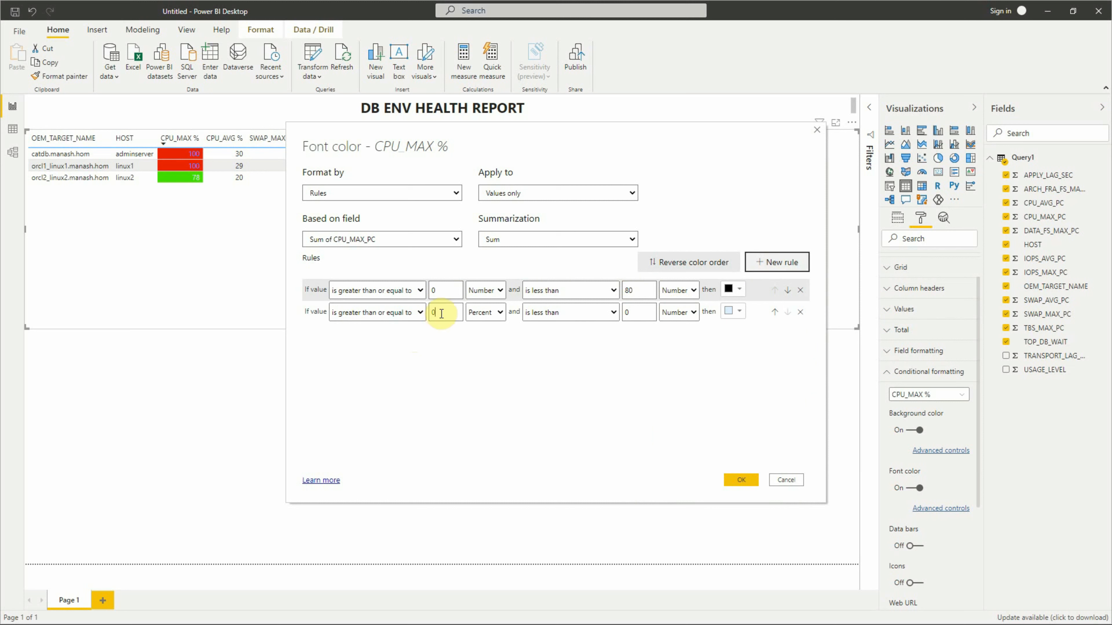
pyautogui.write('80')
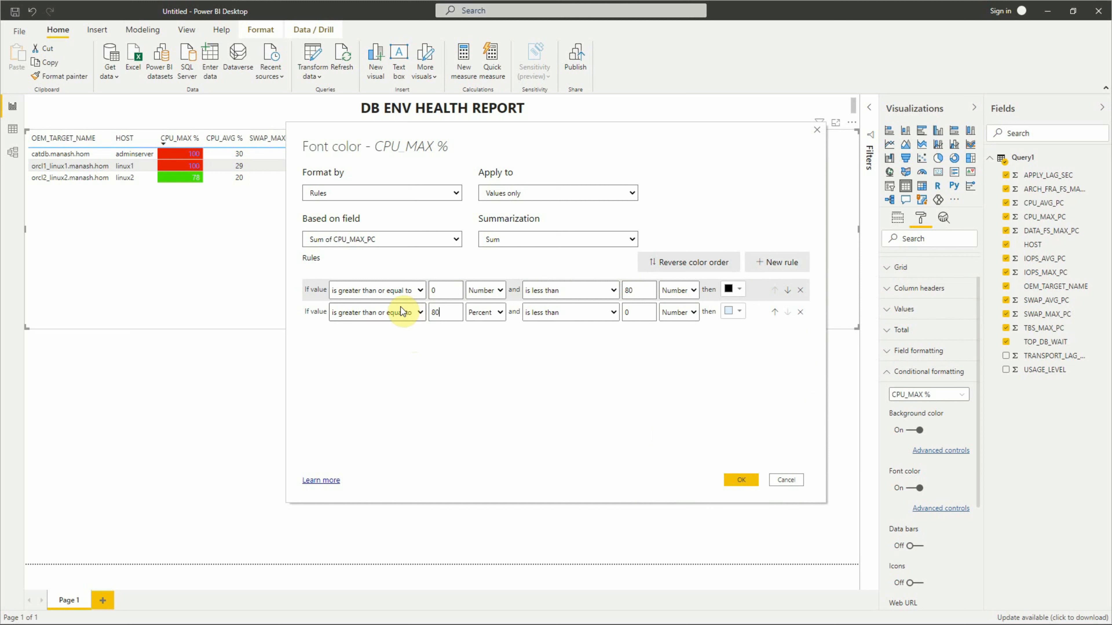
pyautogui.click(487, 314)
pyautogui.click(484, 326)
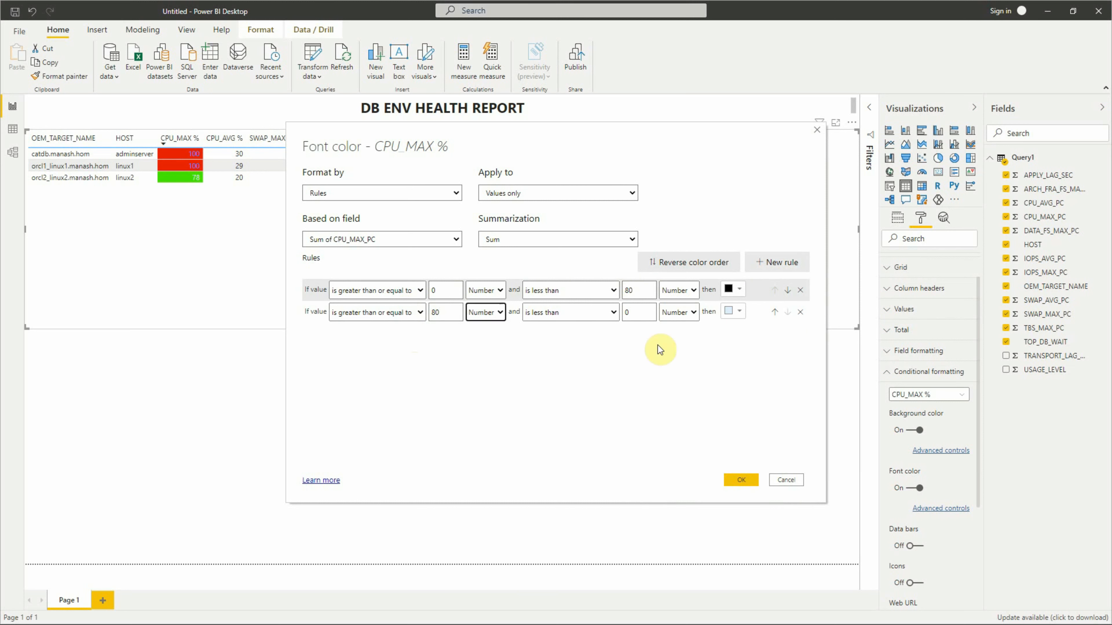
pyautogui.click(648, 314)
pyautogui.write('90')
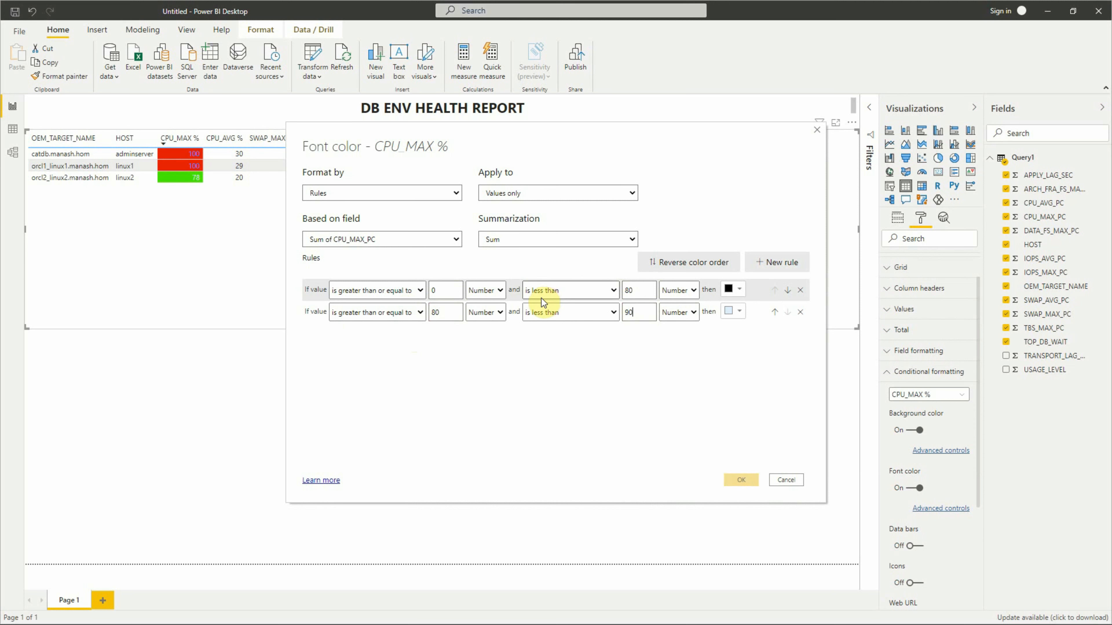
pyautogui.click(739, 312)
pyautogui.click(655, 441)
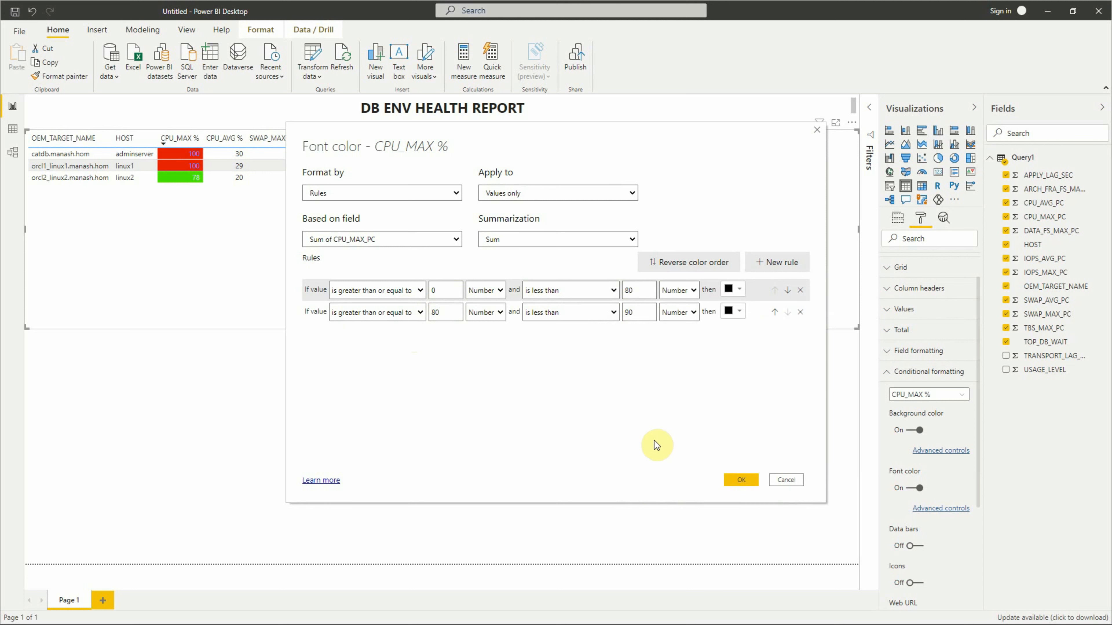
# - Add a third font rule for values greater than or equal to 90 as Number, leaving the upper limit at Maximum
pyautogui.click(778, 262)
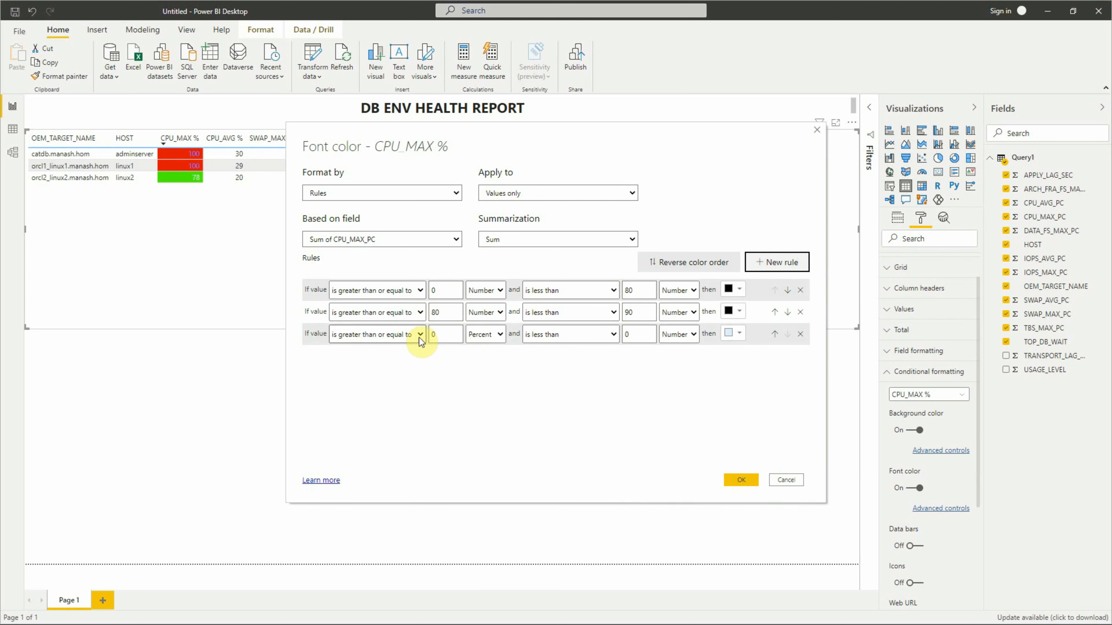
pyautogui.click(442, 334)
pyautogui.write('90')
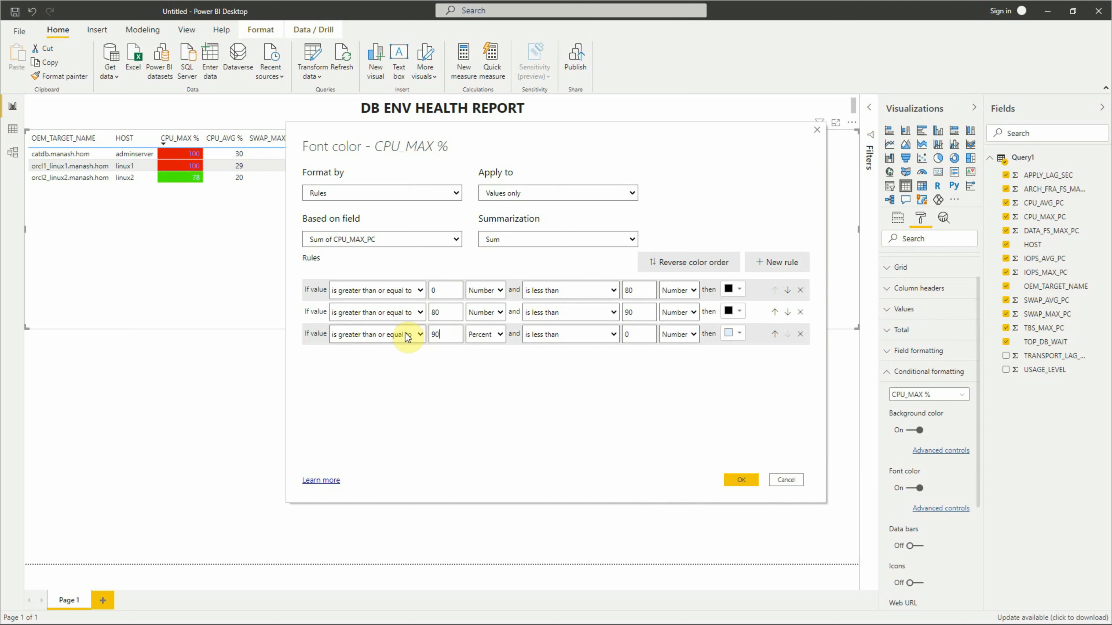
pyautogui.click(491, 335)
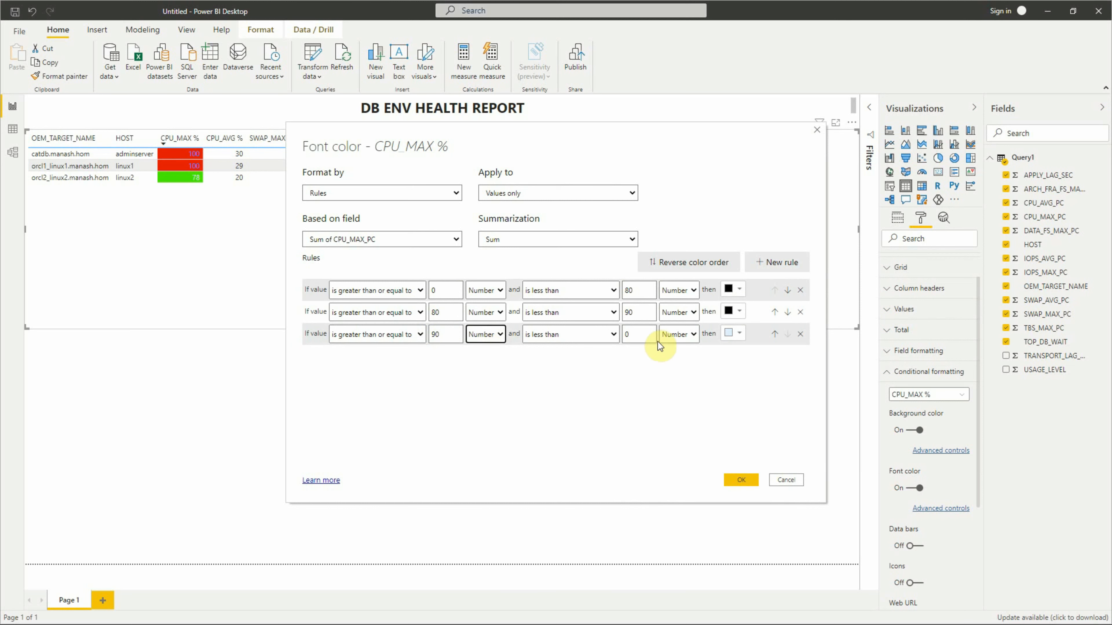
pyautogui.click(639, 334)
pyautogui.press('BackSpace')
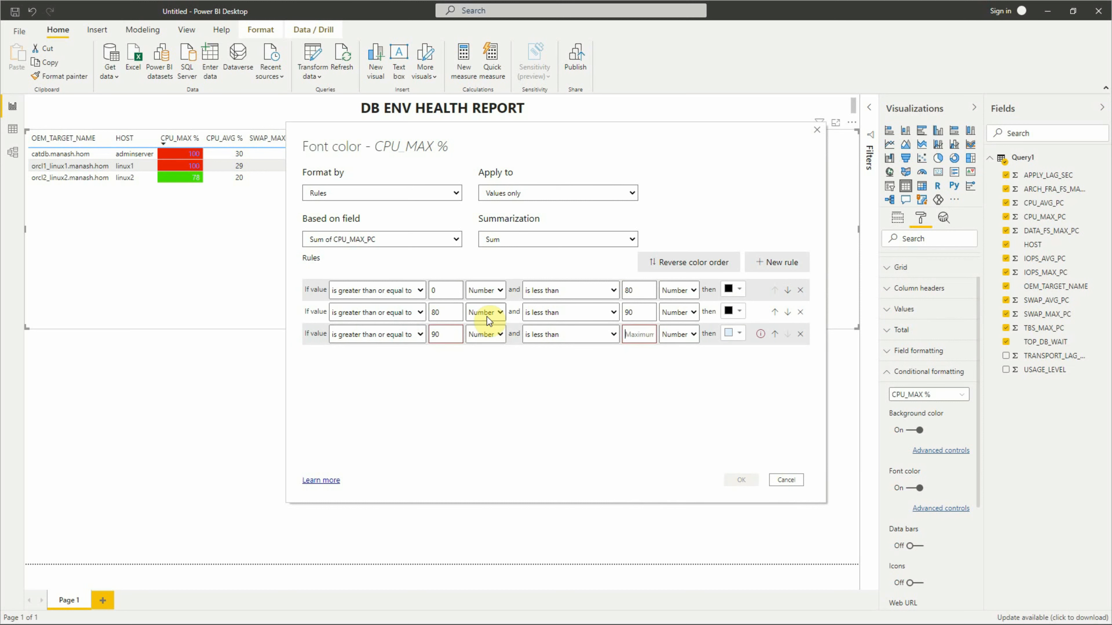
# - Give the 90-and-above font rule a white color and apply the CPU_MAX % font rules
pyautogui.click(739, 335)
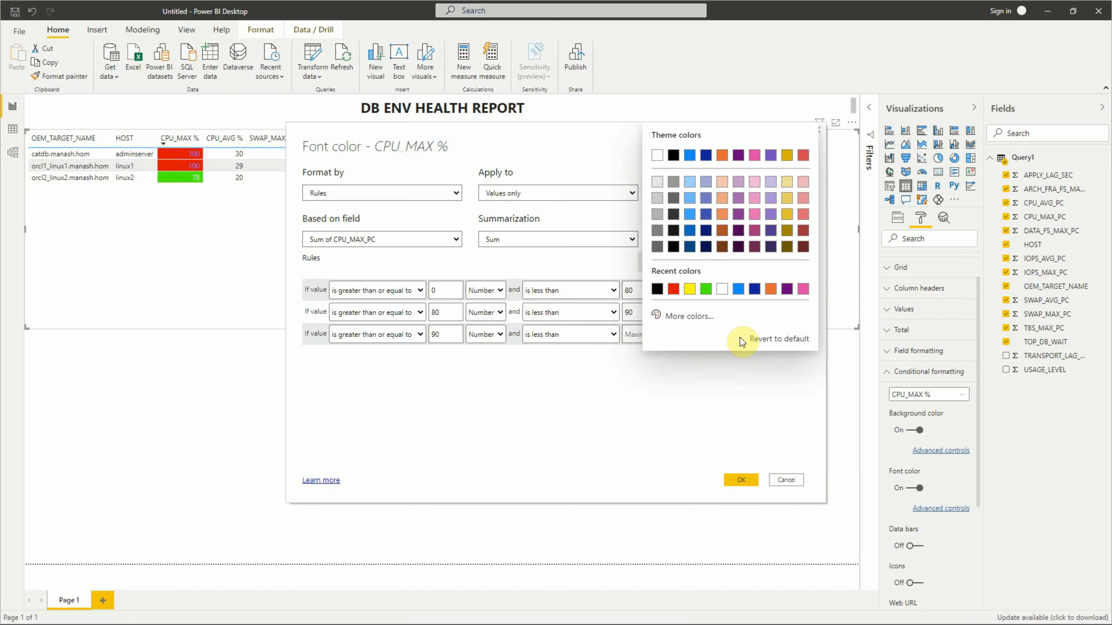
pyautogui.click(657, 158)
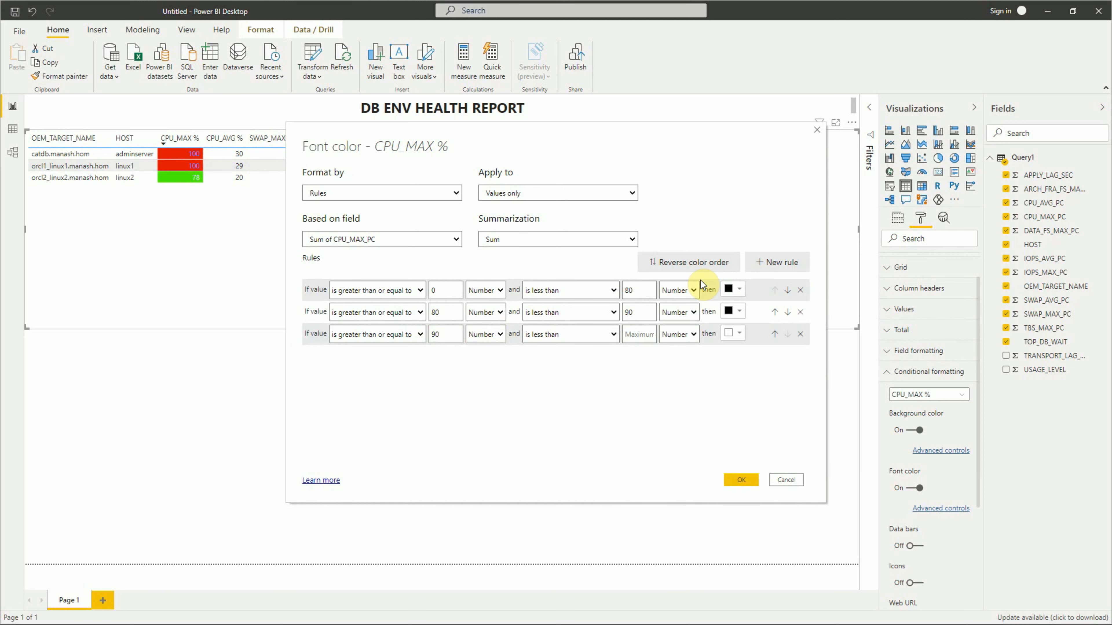
pyautogui.click(743, 483)
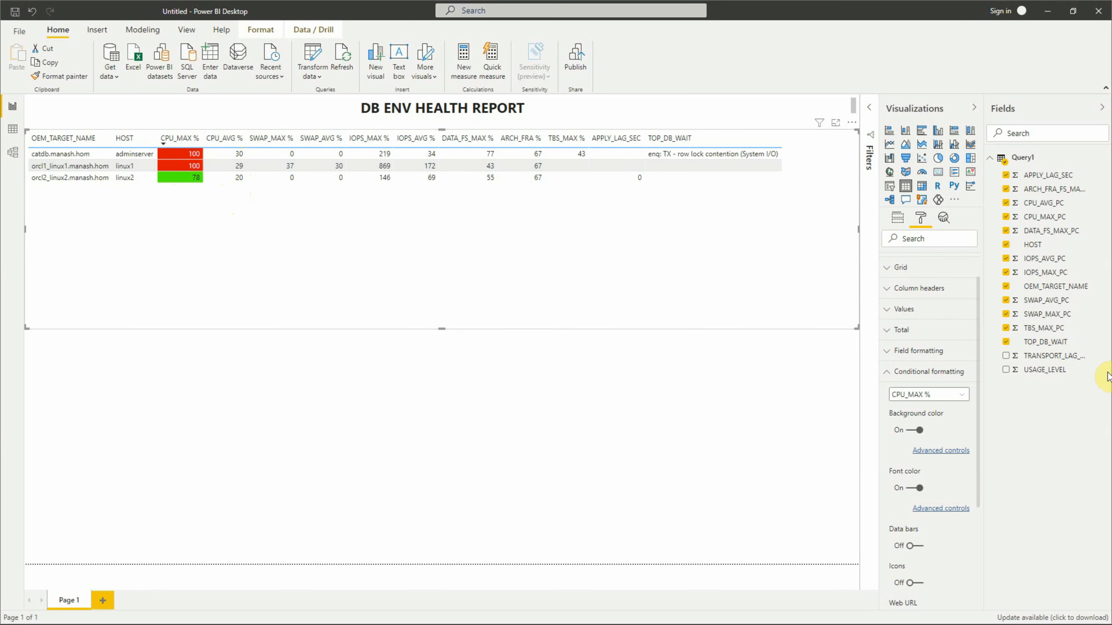
# - Turn on background color and font color conditional formatting for the CPU_AVG % column
pyautogui.click(961, 396)
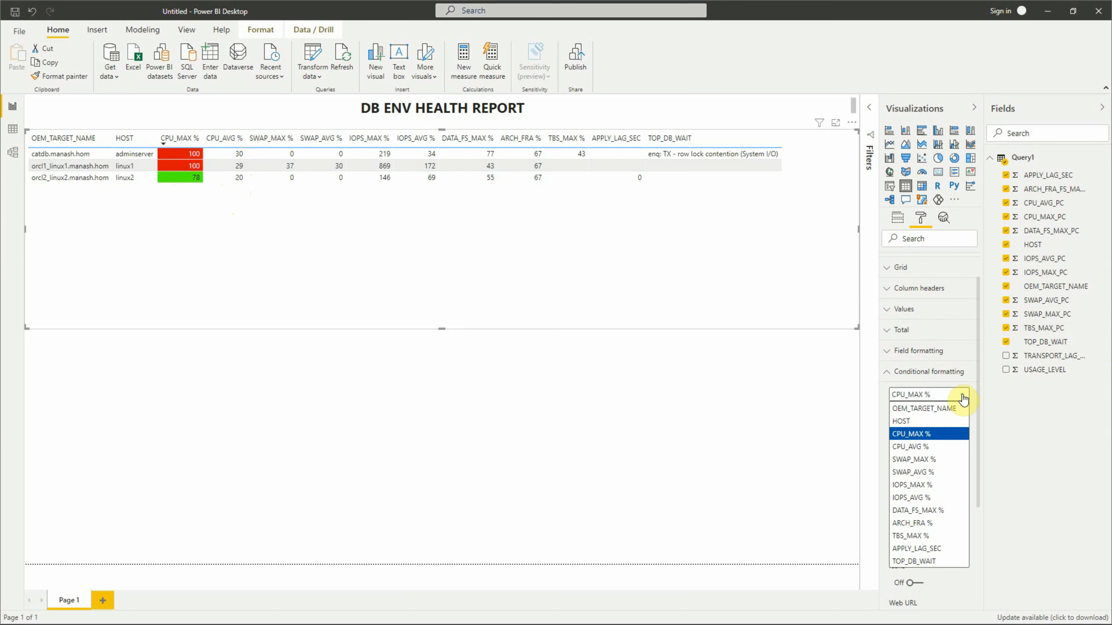
pyautogui.click(928, 450)
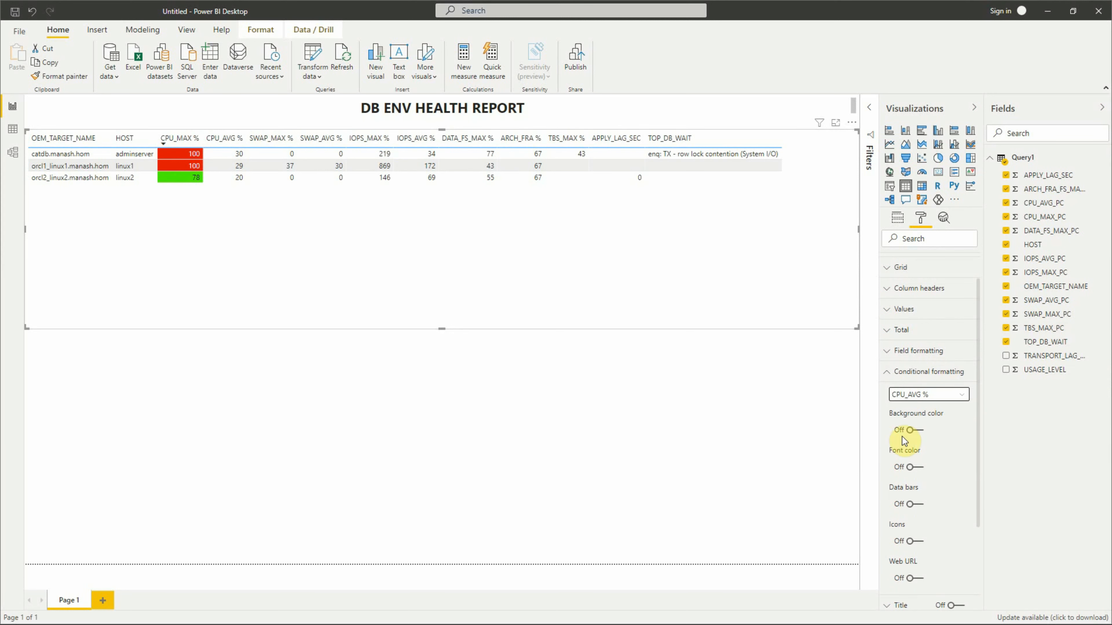
pyautogui.click(911, 431)
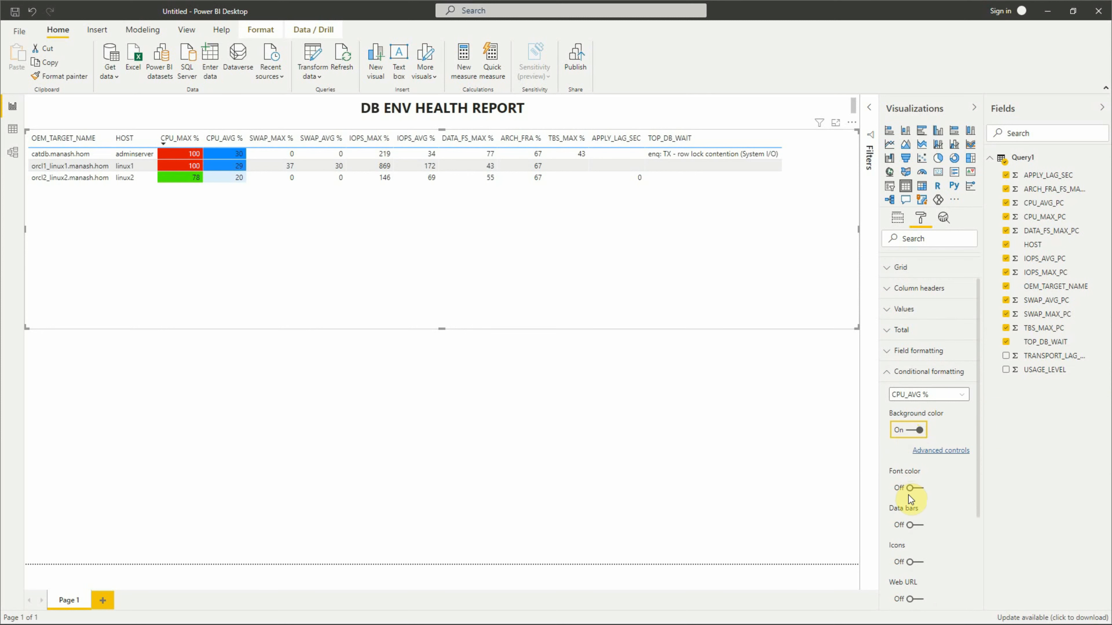
pyautogui.click(911, 490)
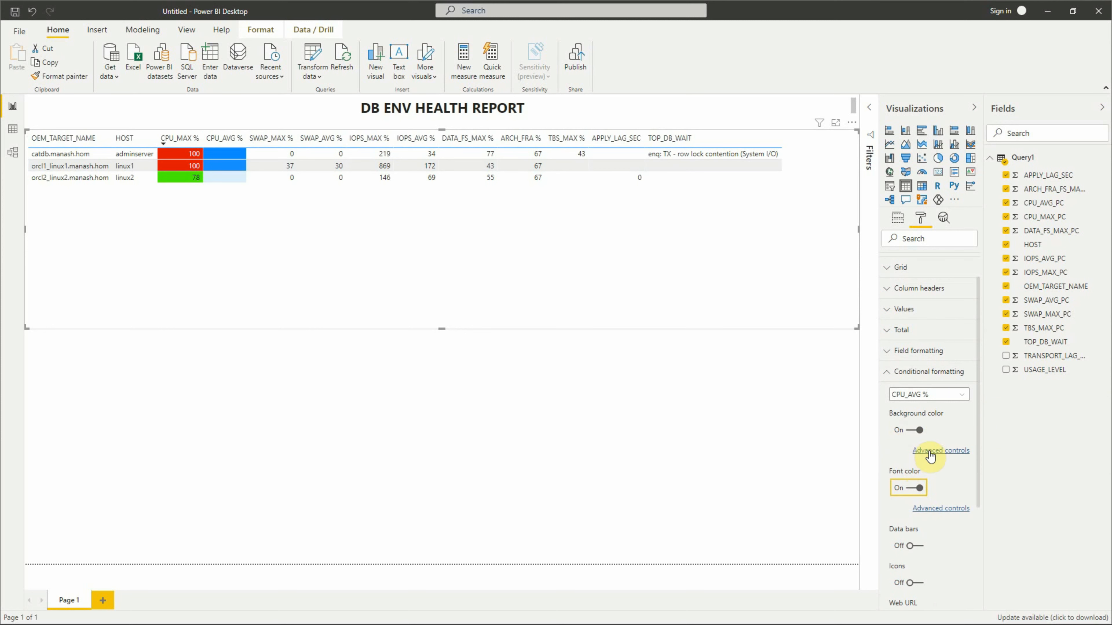
# - Open the advanced background color settings for CPU_AVG % and set the format to Rules
pyautogui.click(929, 451)
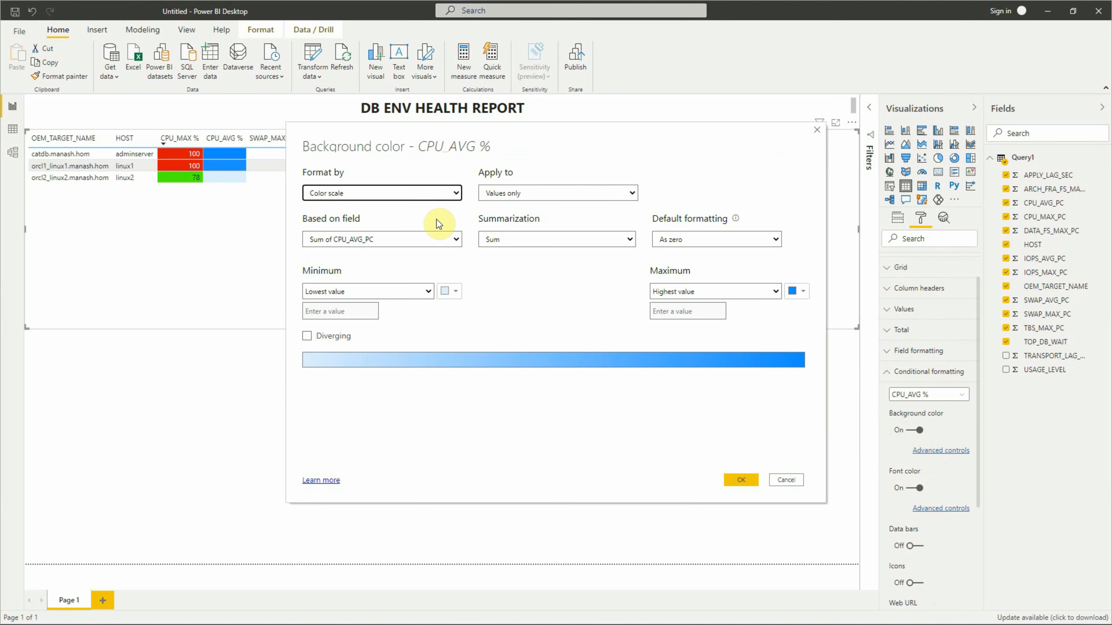
pyautogui.click(372, 192)
pyautogui.click(384, 213)
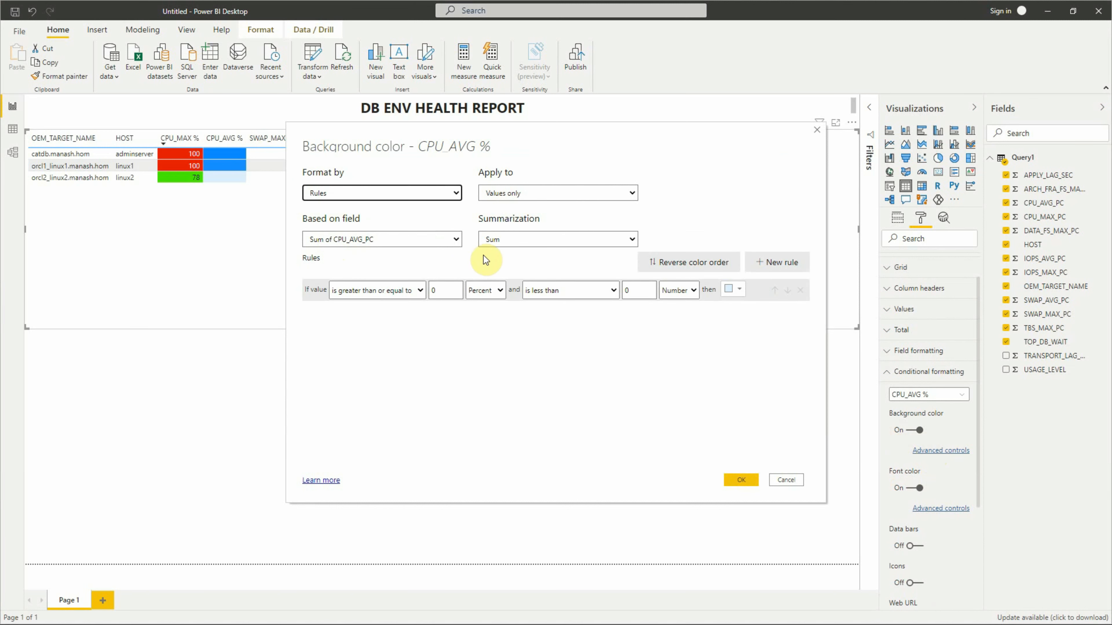
# - Set the first CPU_AVG % background rule to green for values from 0 to less than 40, both as Number
pyautogui.click(491, 291)
pyautogui.click(486, 312)
pyautogui.click(628, 290)
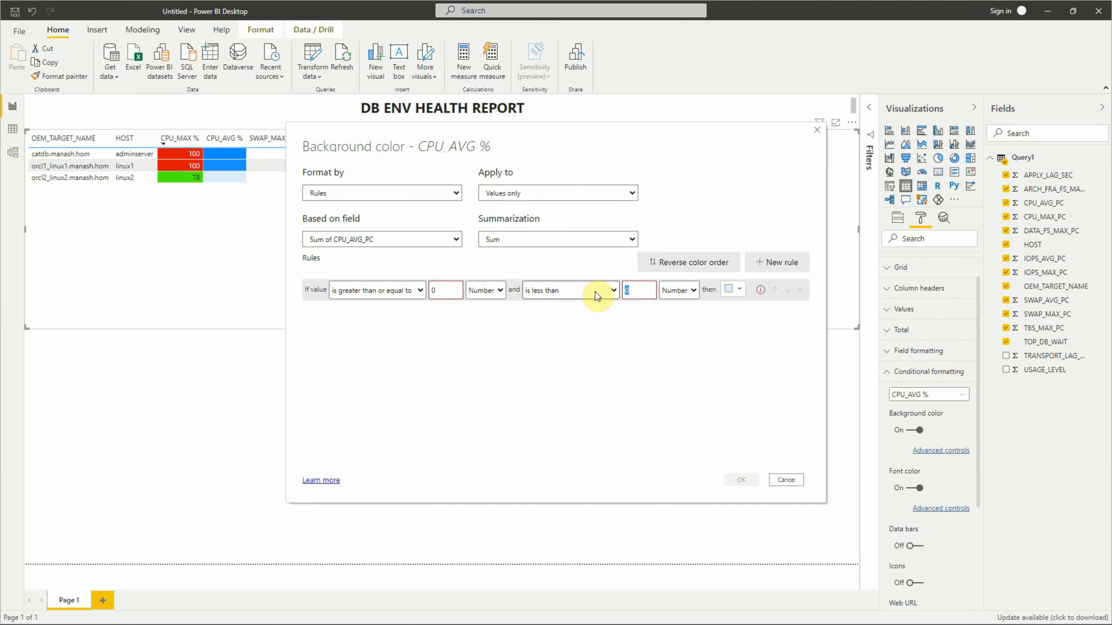
pyautogui.write('40')
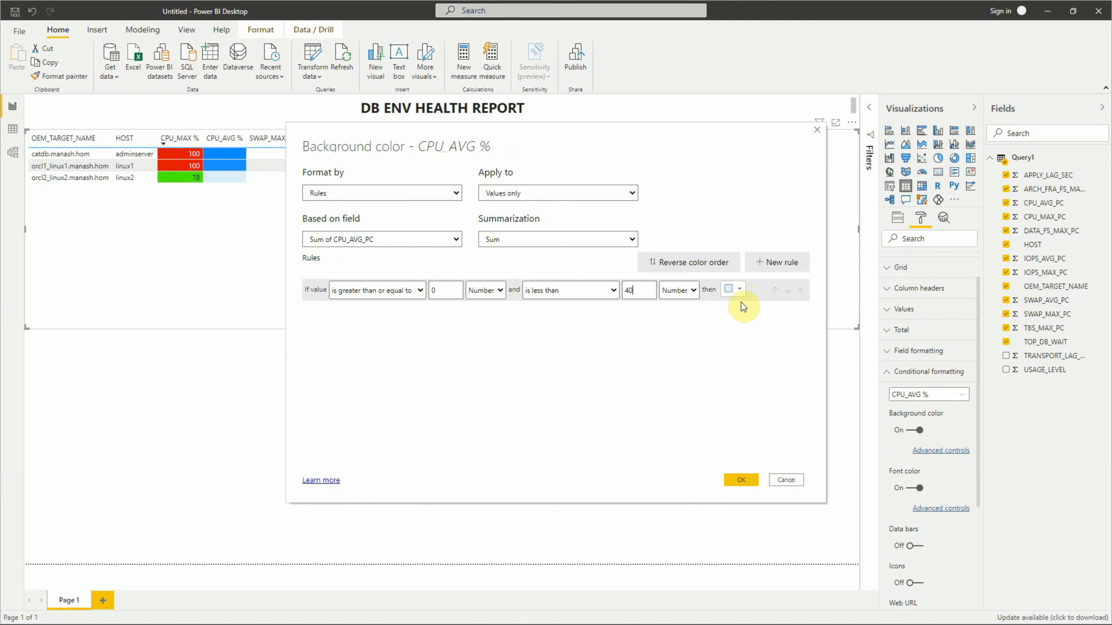
pyautogui.click(739, 290)
pyautogui.click(722, 439)
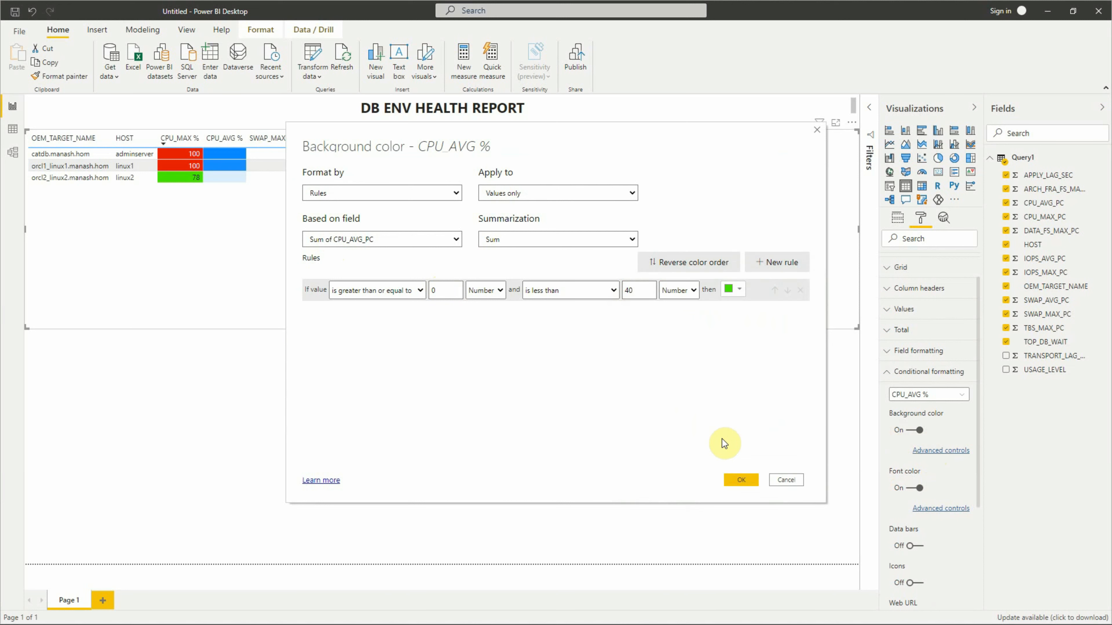
# - Add a second background rule coloring CPU_AVG % values from 40 to less than 50 yellow, with both limits as Number
pyautogui.click(777, 263)
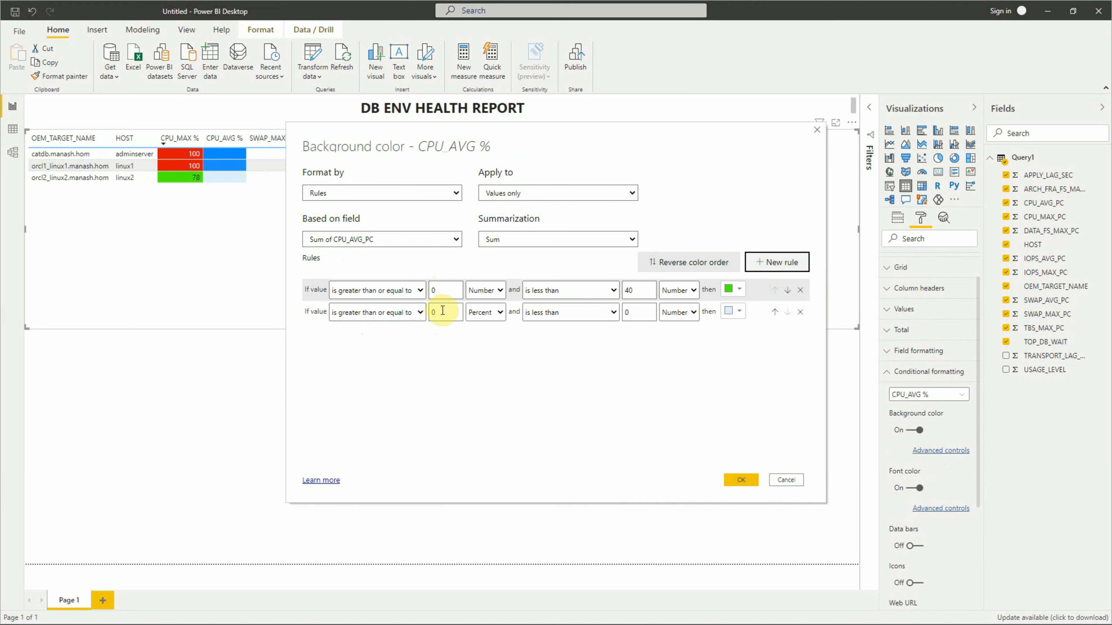
pyautogui.moveTo(443, 312); pyautogui.dragTo(404, 308)
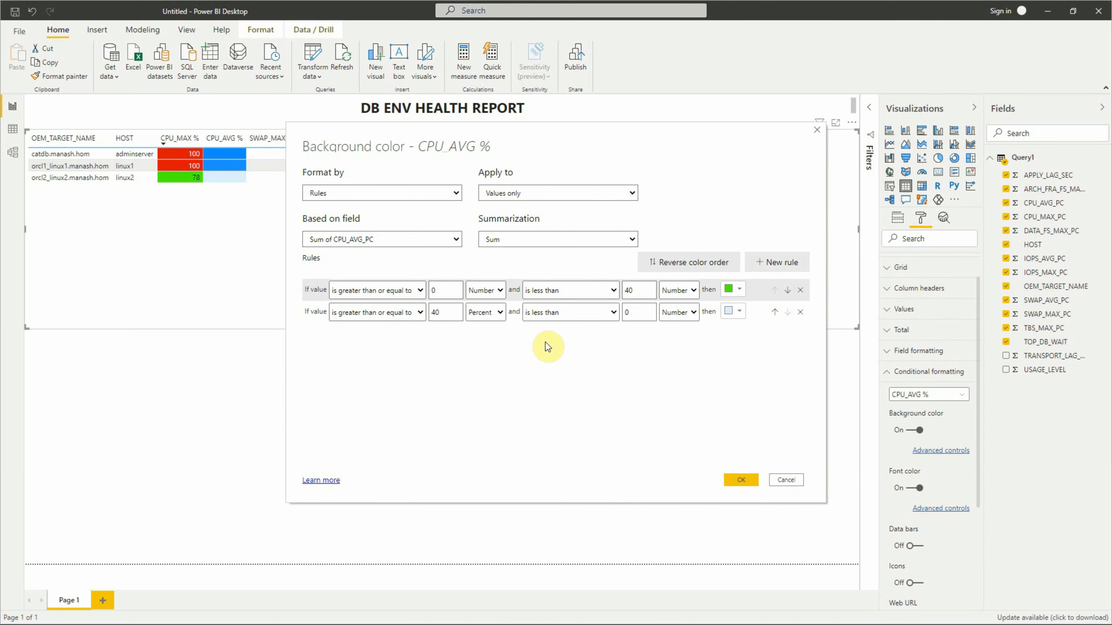
pyautogui.click(483, 327)
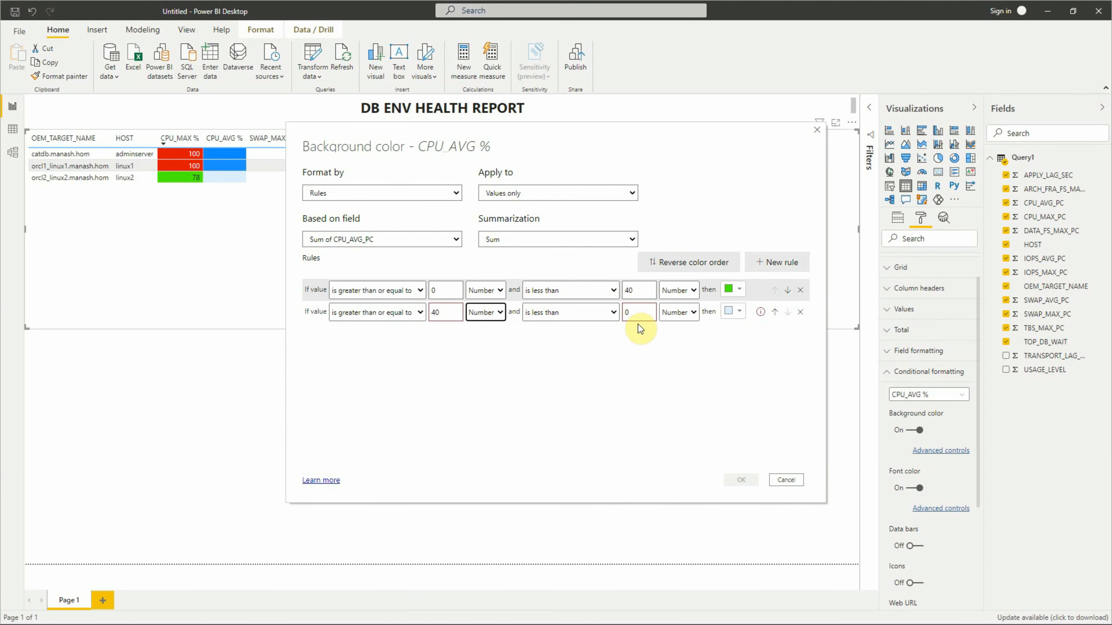
pyautogui.click(637, 310)
pyautogui.press('BackSpace')
pyautogui.write('50')
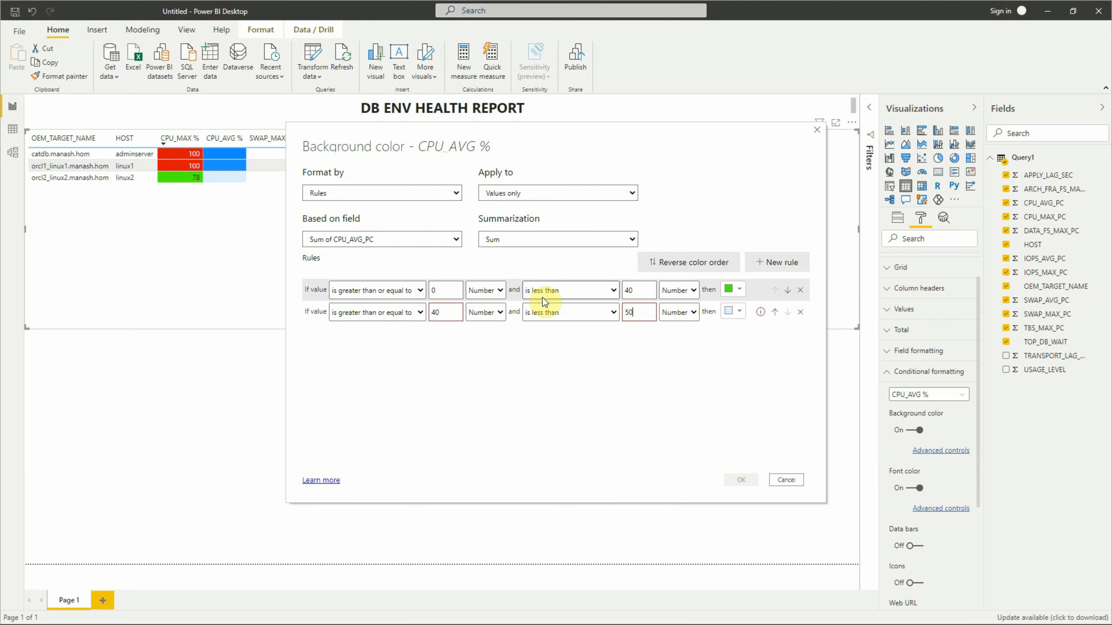
pyautogui.click(737, 311)
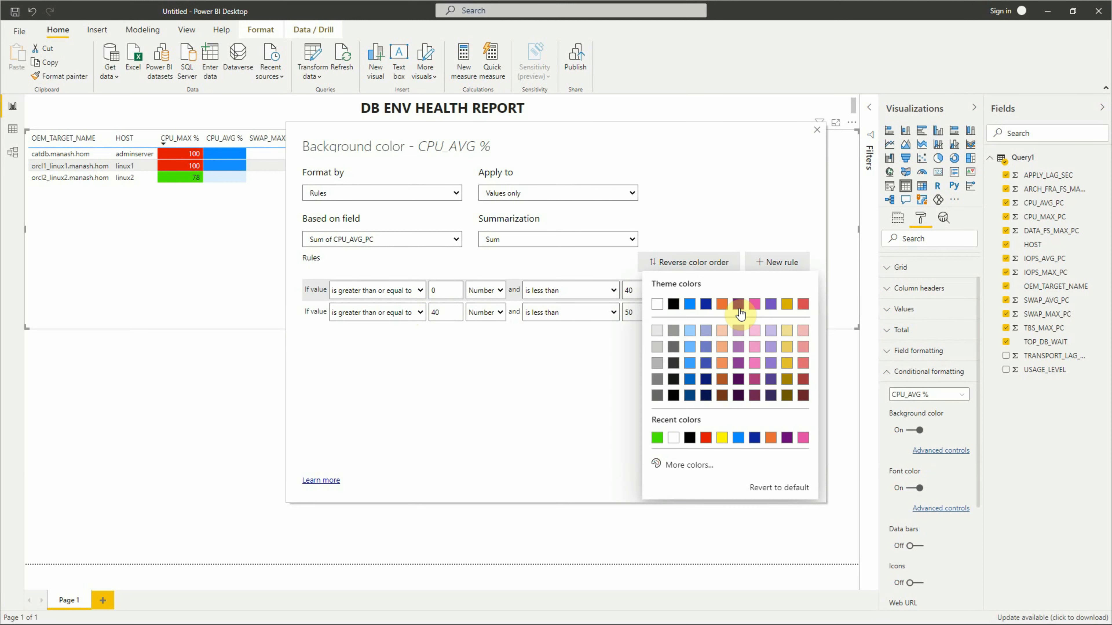
pyautogui.click(722, 438)
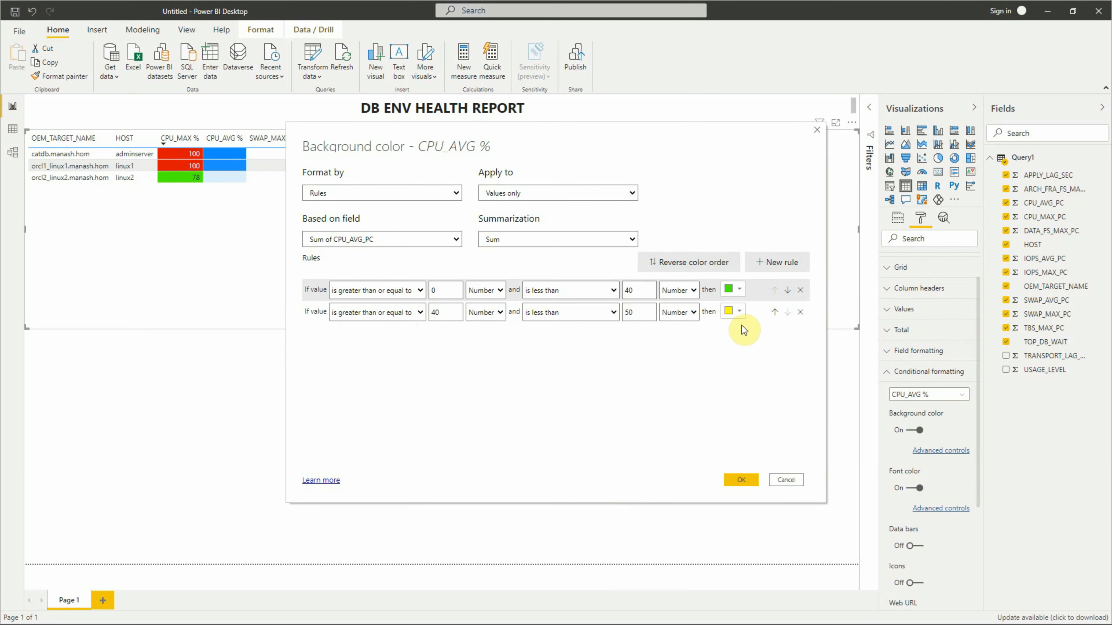
# - Add a third background rule making values from 50 as Number up to Maximum red, and apply the CPU_AVG % background rules
pyautogui.click(778, 262)
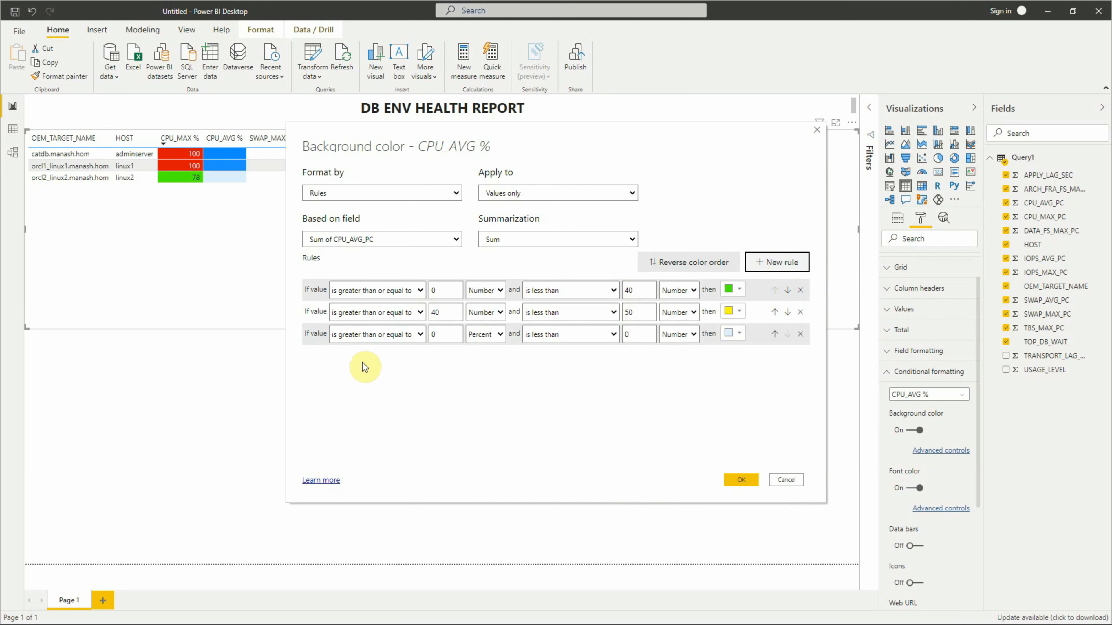
pyautogui.click(443, 335)
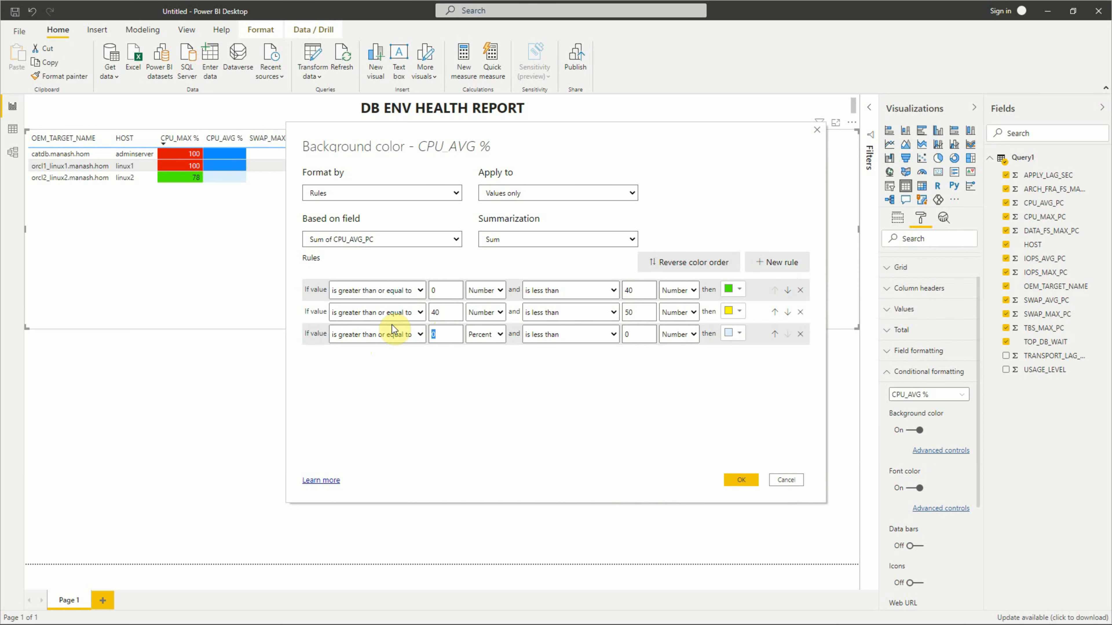
pyautogui.write('50')
pyautogui.click(485, 338)
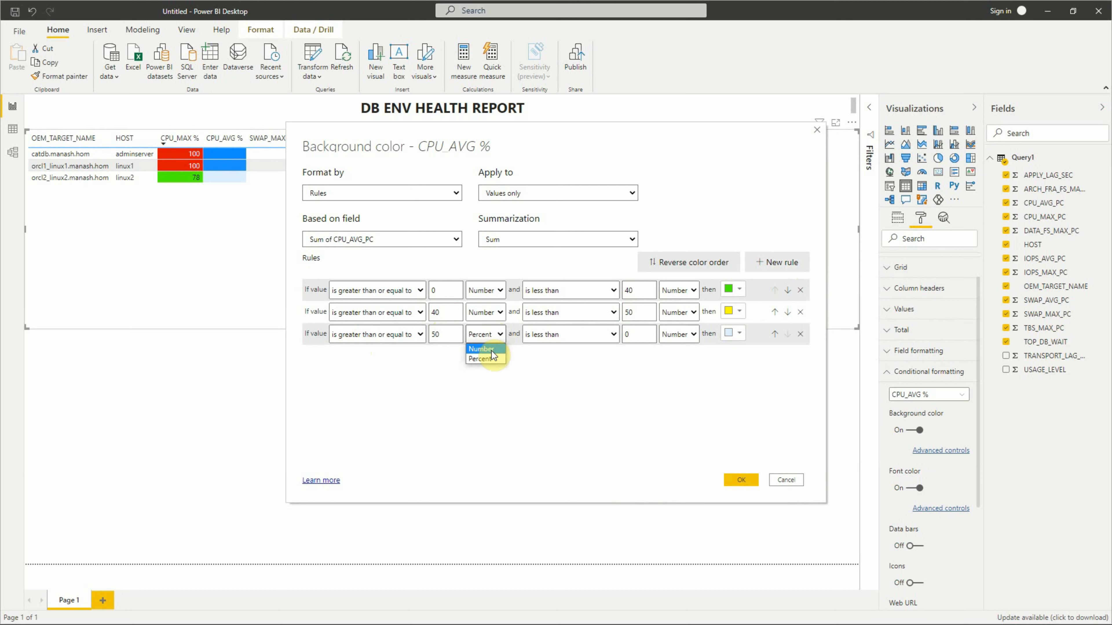
pyautogui.click(482, 364)
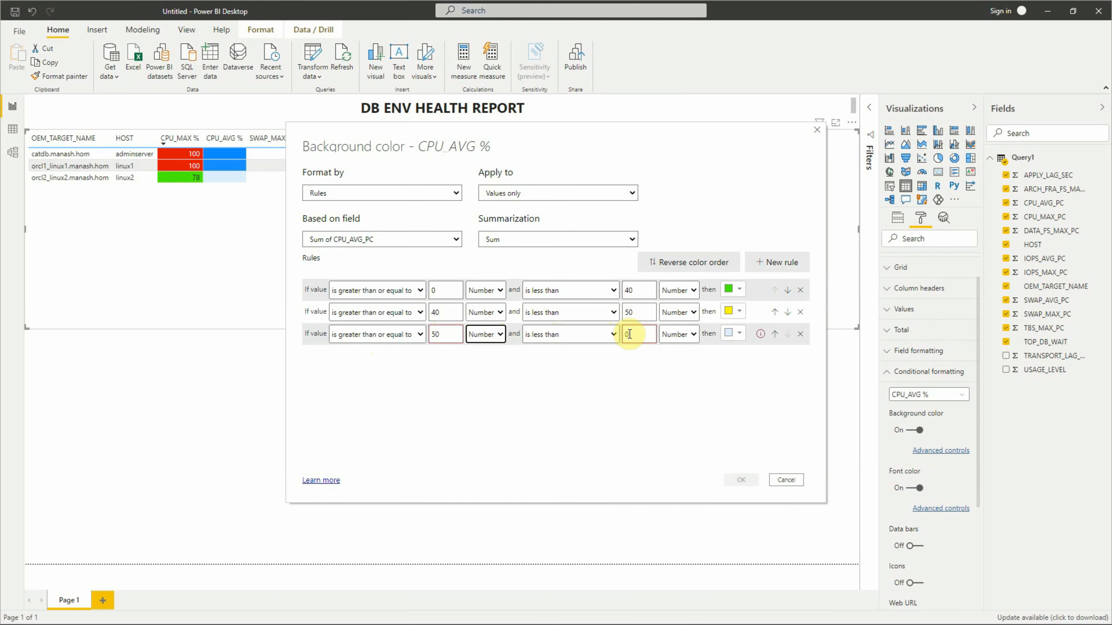
pyautogui.moveTo(632, 335); pyautogui.dragTo(570, 326)
pyautogui.press('BackSpace')
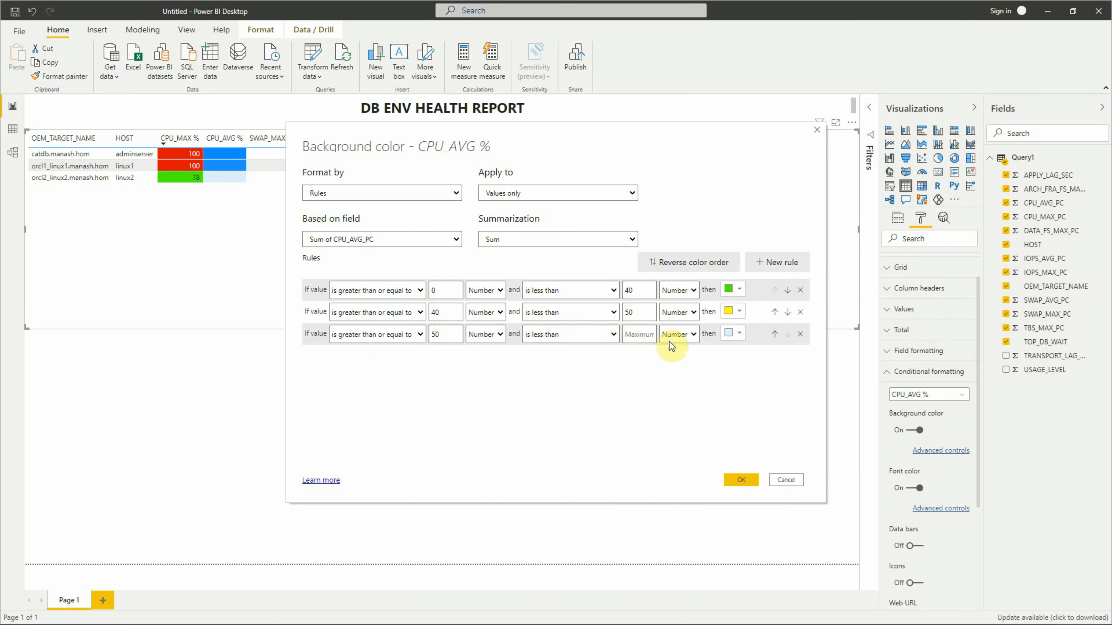
pyautogui.click(738, 334)
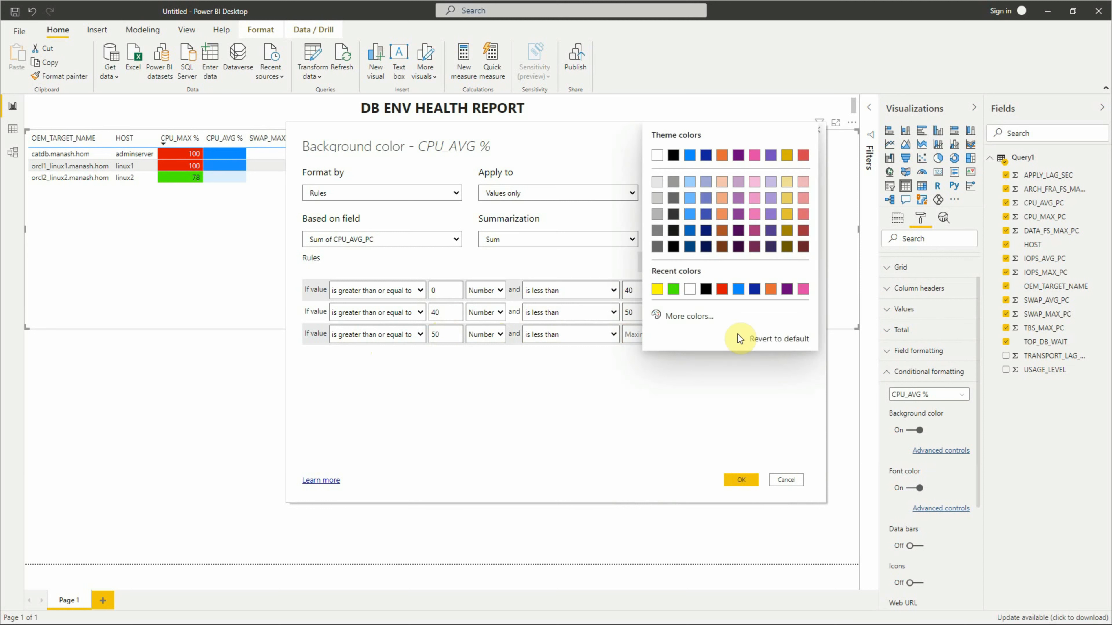
pyautogui.click(730, 296)
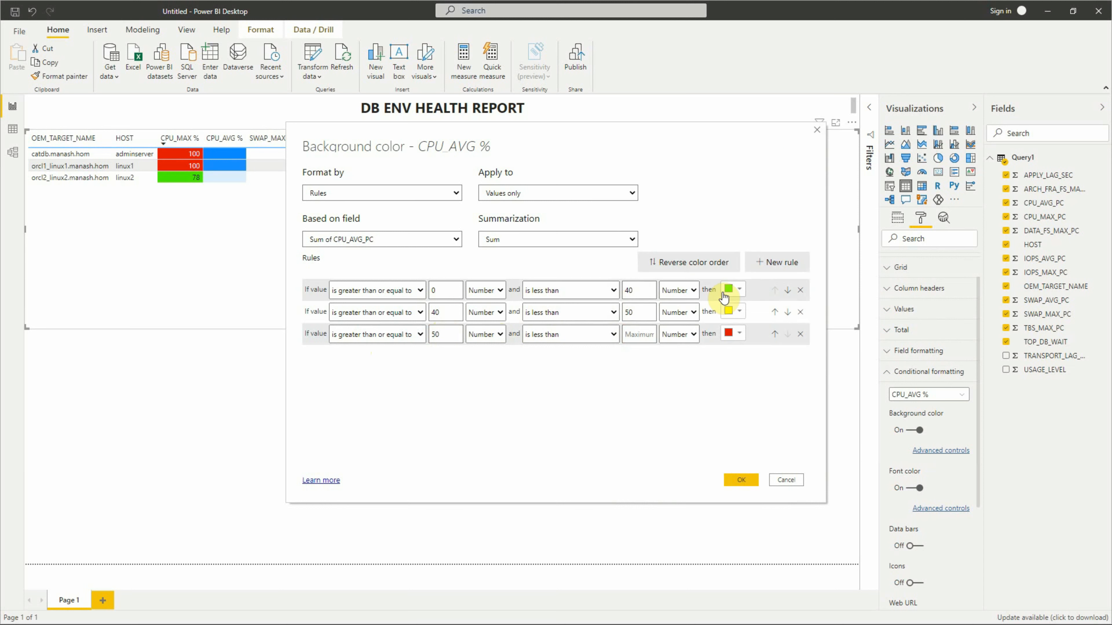
pyautogui.click(736, 479)
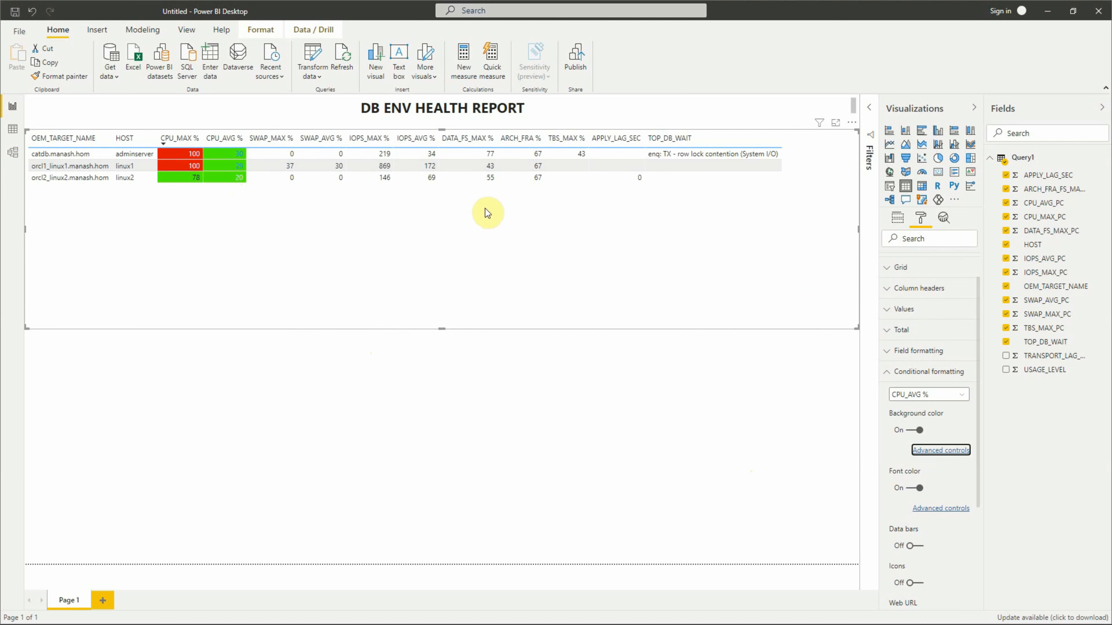
# - Open the advanced font color settings for CPU_AVG % and set the format to Rules
pyautogui.click(930, 512)
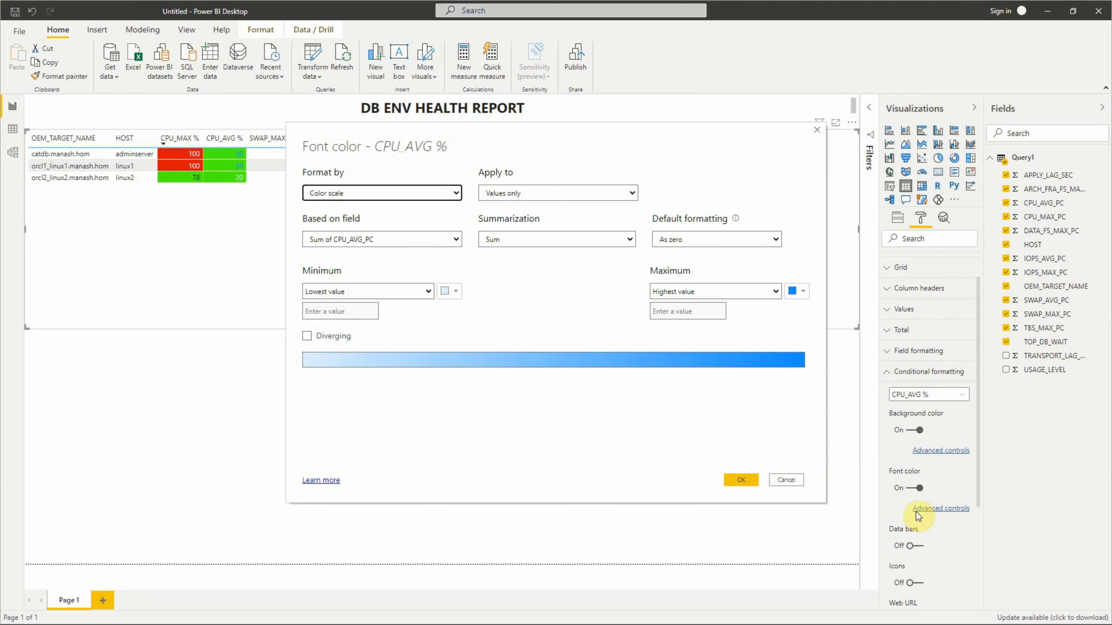
pyautogui.click(368, 194)
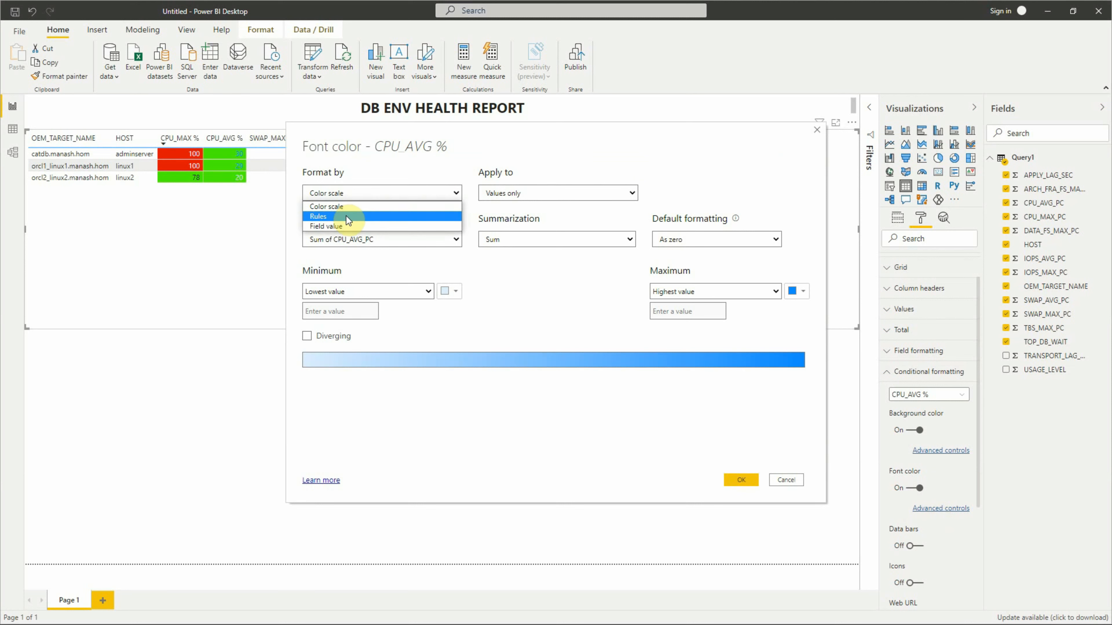
pyautogui.click(350, 219)
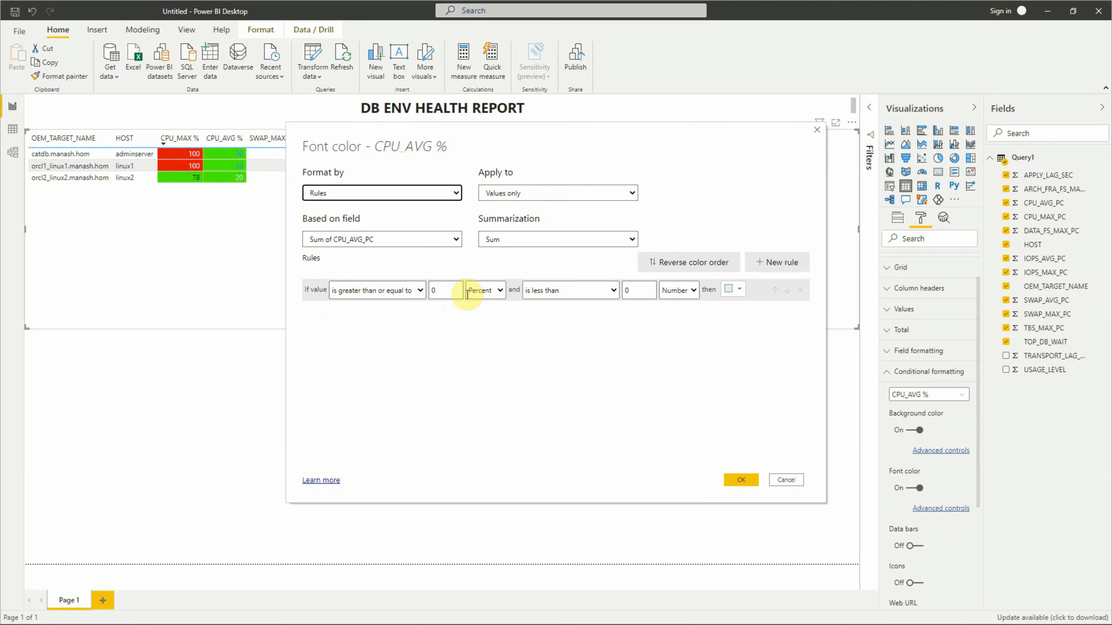
# - Set the first CPU_AVG % font rule to black for values from 0 to less than 40, both as Number
pyautogui.click(488, 293)
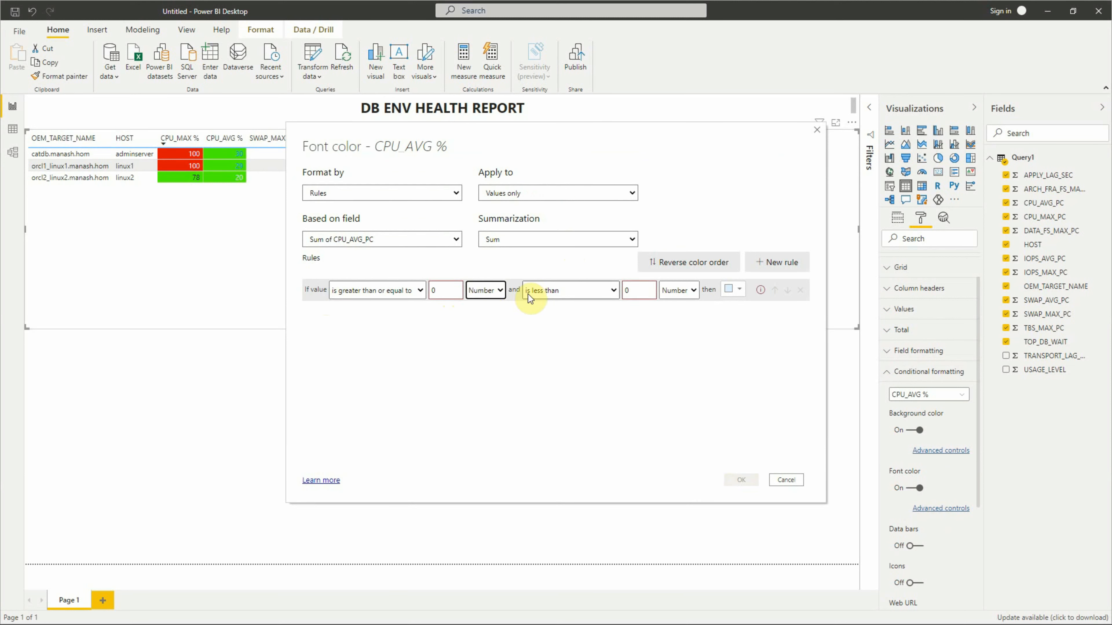
pyautogui.click(640, 292)
pyautogui.write('40')
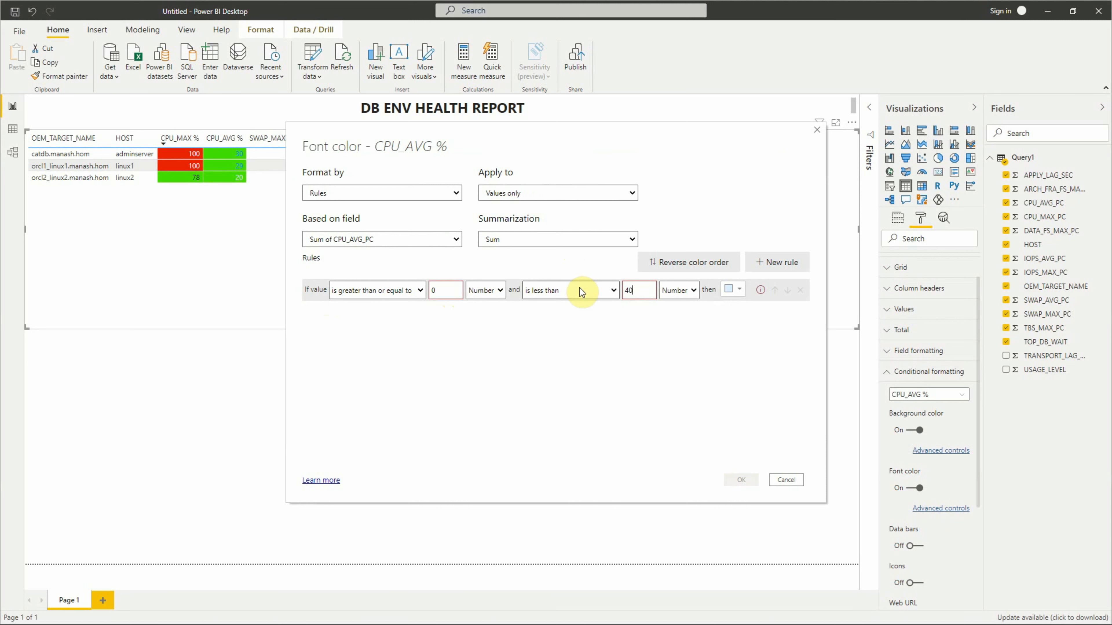
pyautogui.click(728, 295)
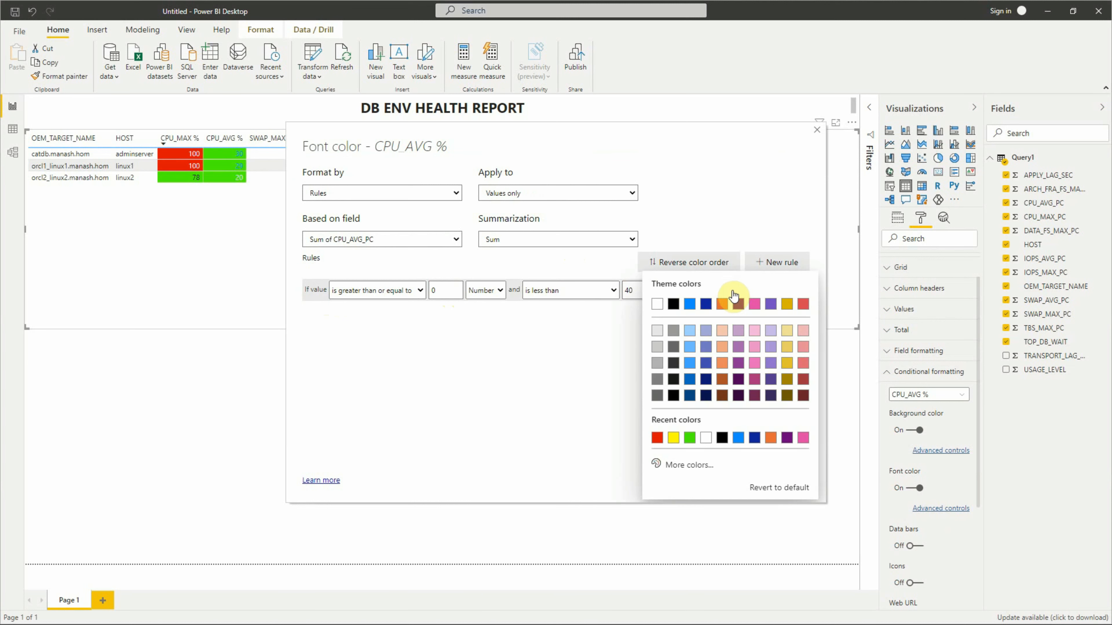
pyautogui.click(673, 305)
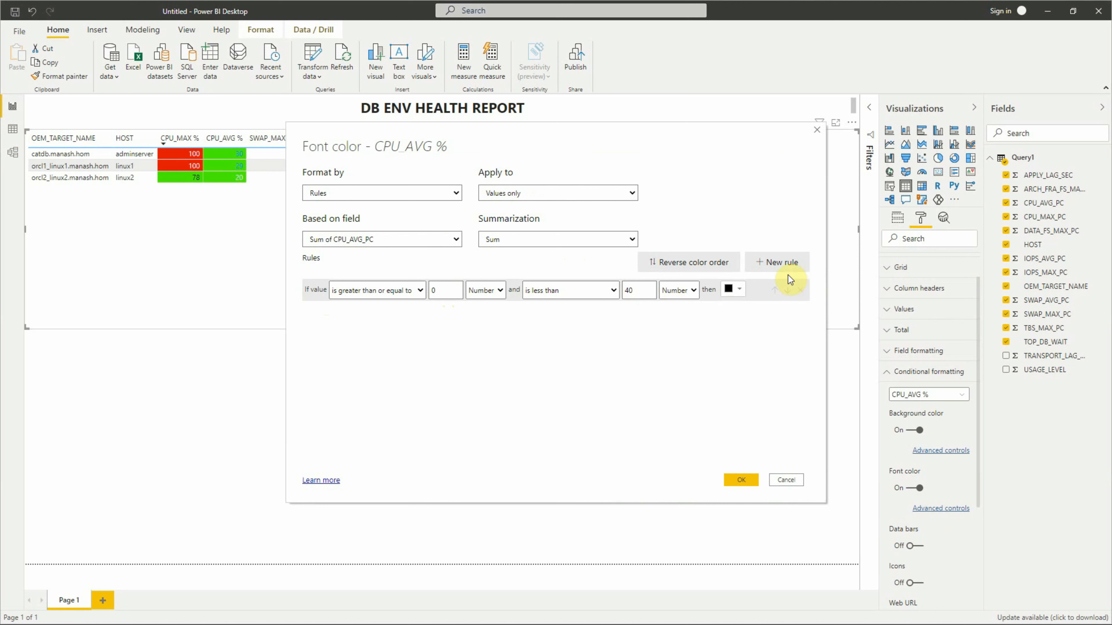
# - Add a second font rule coloring CPU_AVG % values from 40 to less than 50 black, with both limits as Number
pyautogui.click(782, 263)
pyautogui.click(435, 312)
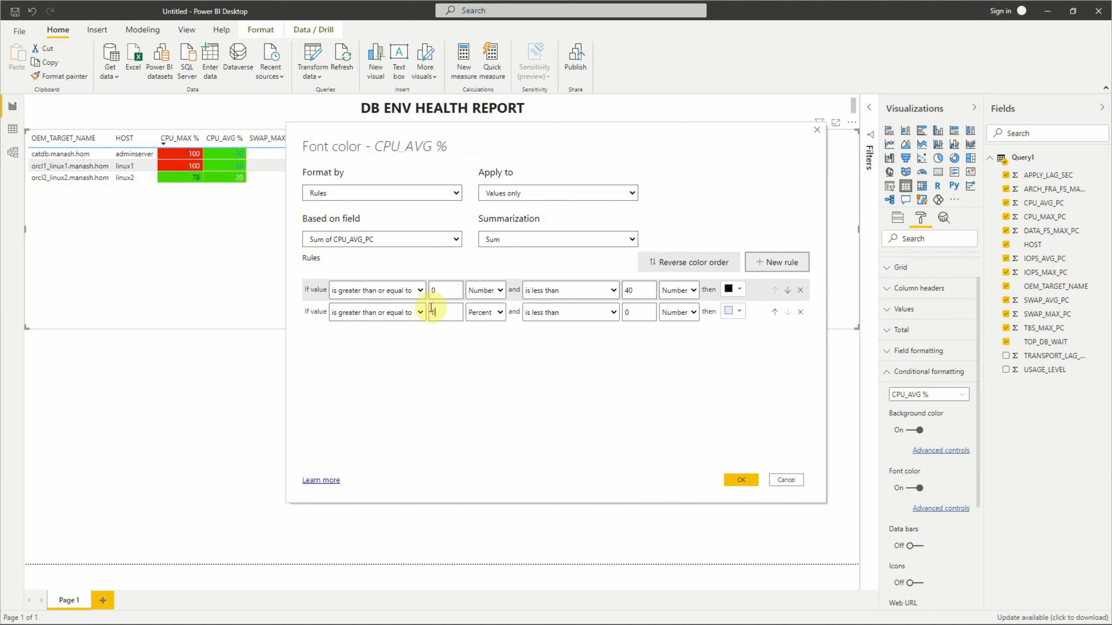
pyautogui.write('40')
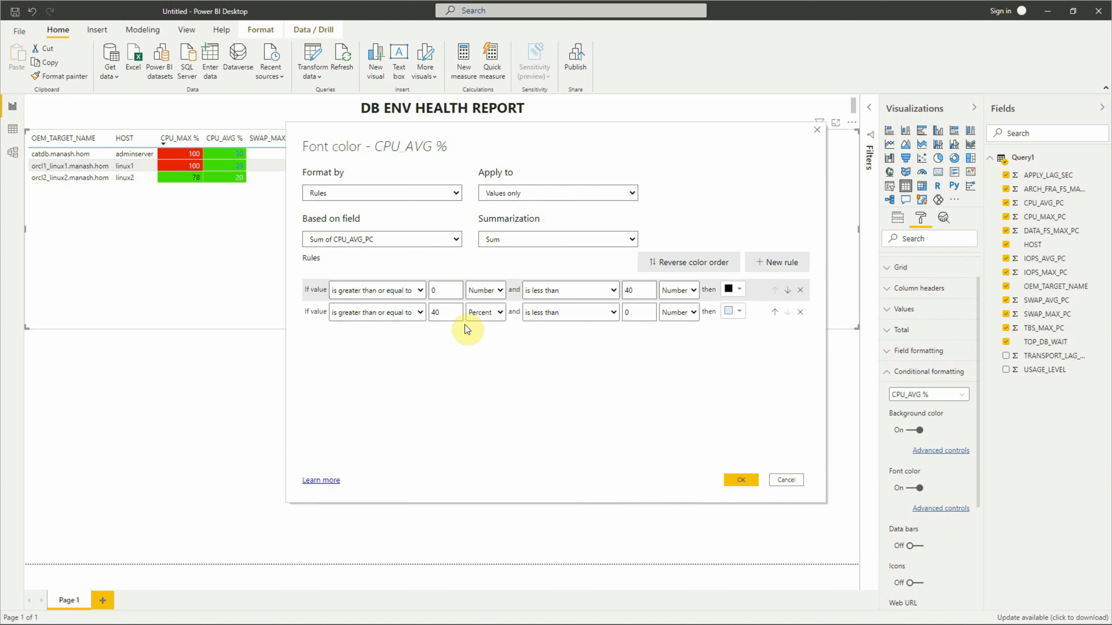
pyautogui.click(480, 327)
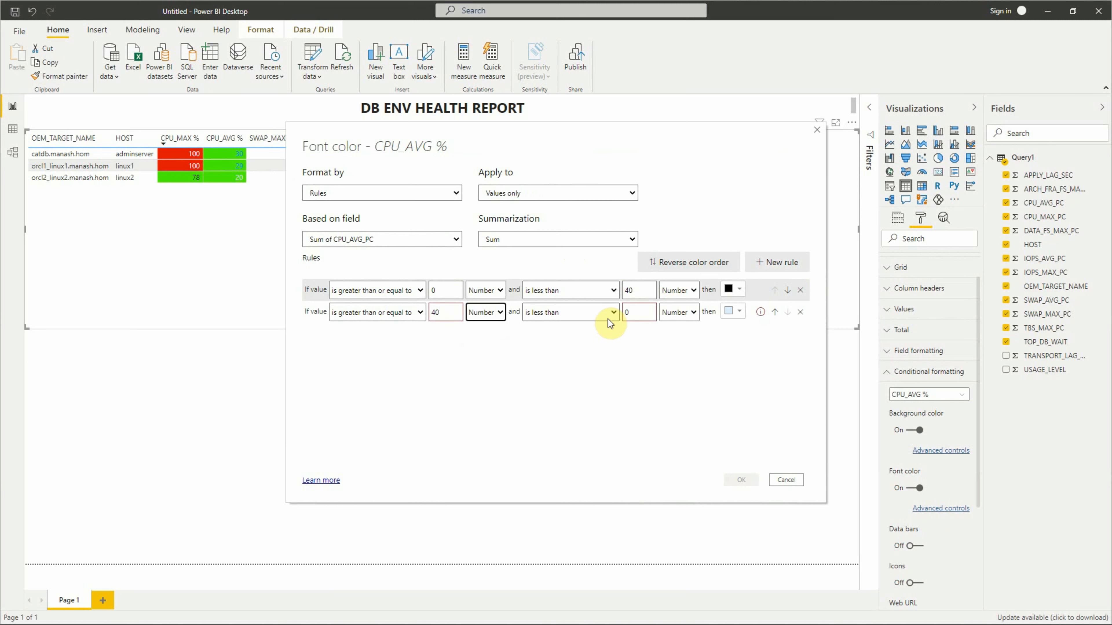
pyautogui.click(634, 313)
pyautogui.write('50')
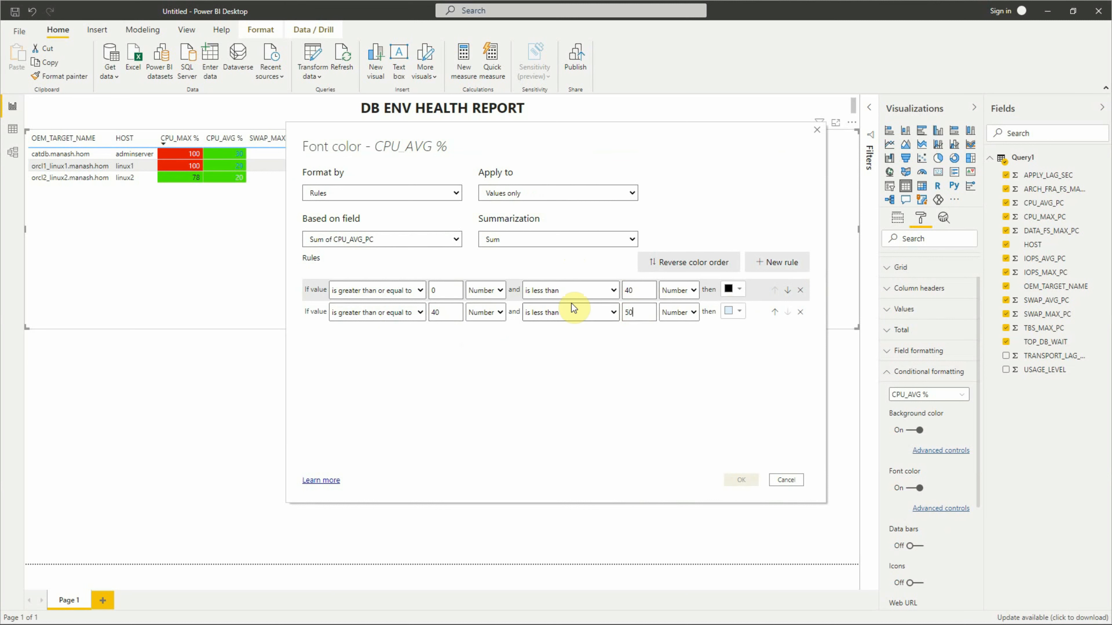
pyautogui.click(739, 312)
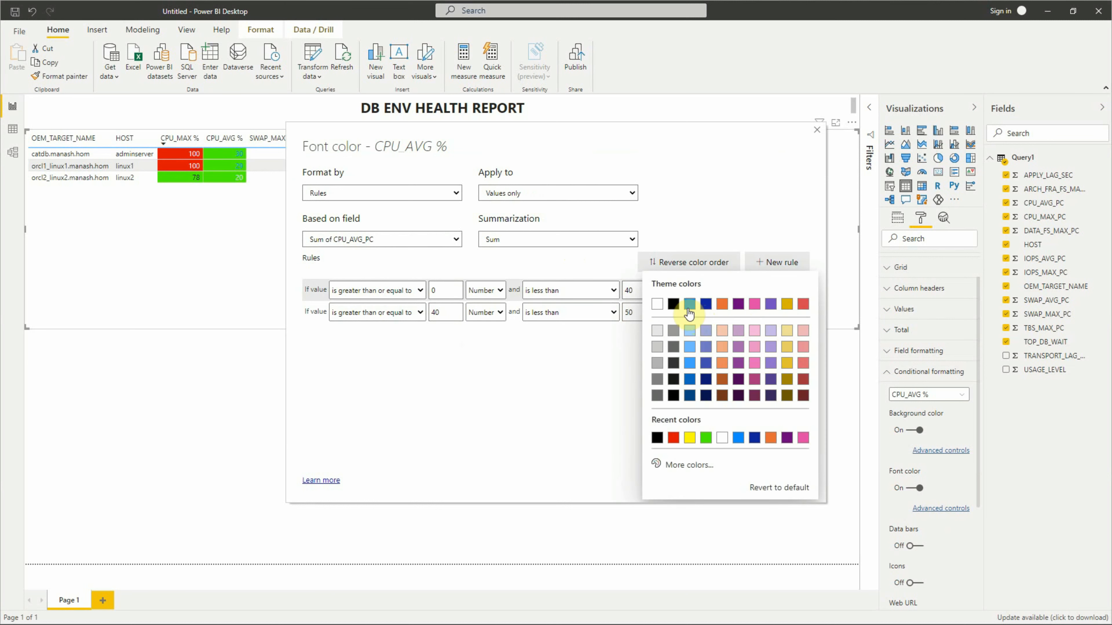
pyautogui.click(674, 304)
# - Add a third font rule making values from 50 as Number up to Maximum white, and apply the CPU_AVG % font rules
pyautogui.click(783, 265)
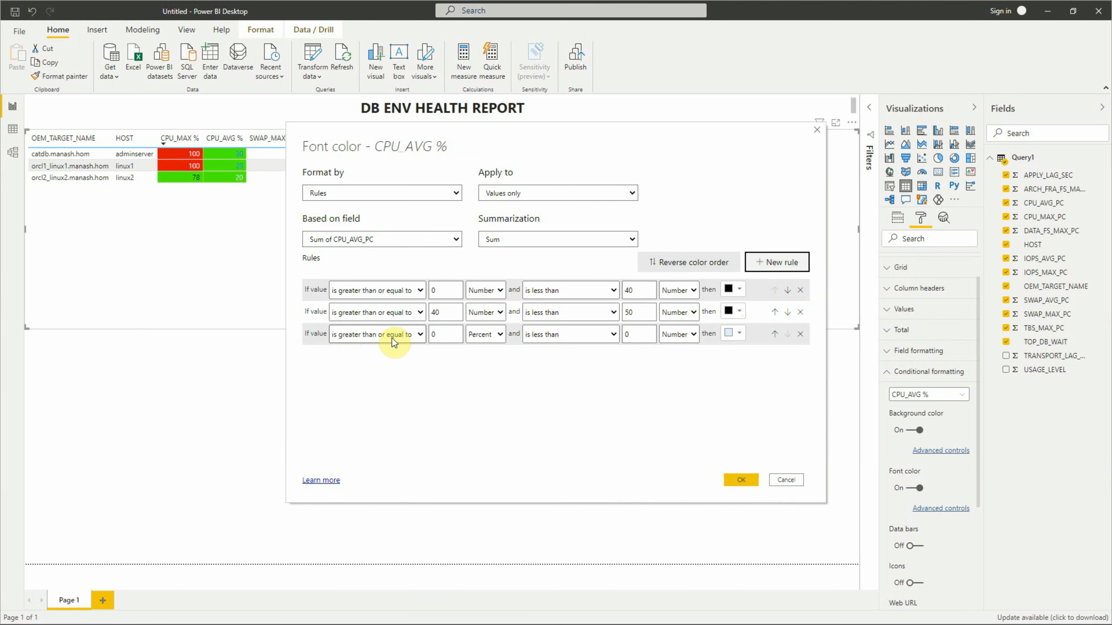
pyautogui.write('5')
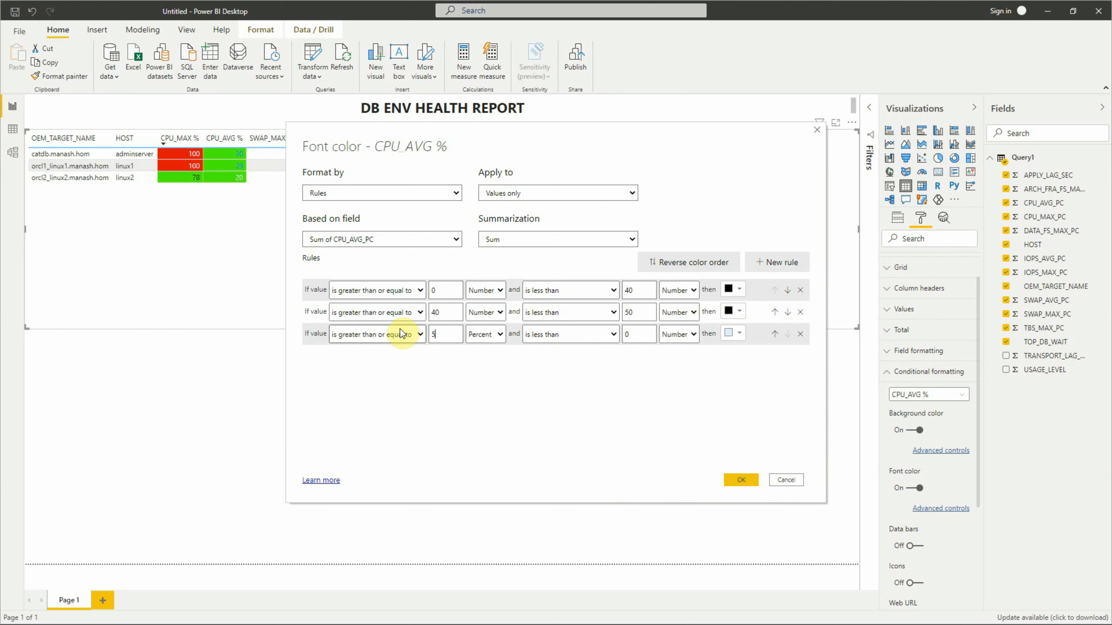
pyautogui.write('0')
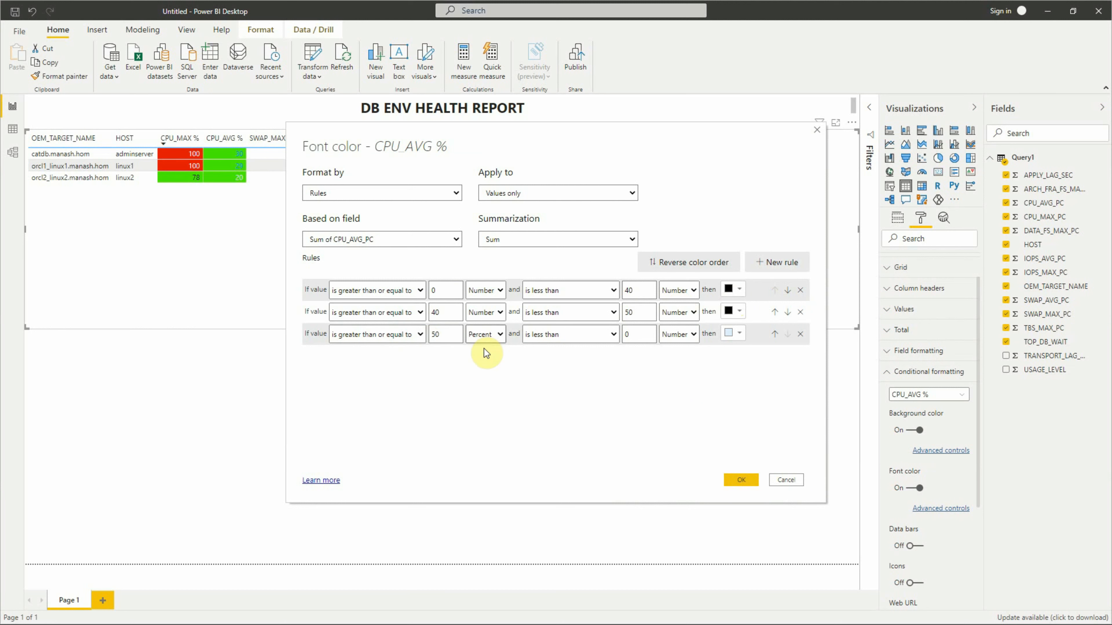
pyautogui.moveTo(634, 337); pyautogui.dragTo(537, 319)
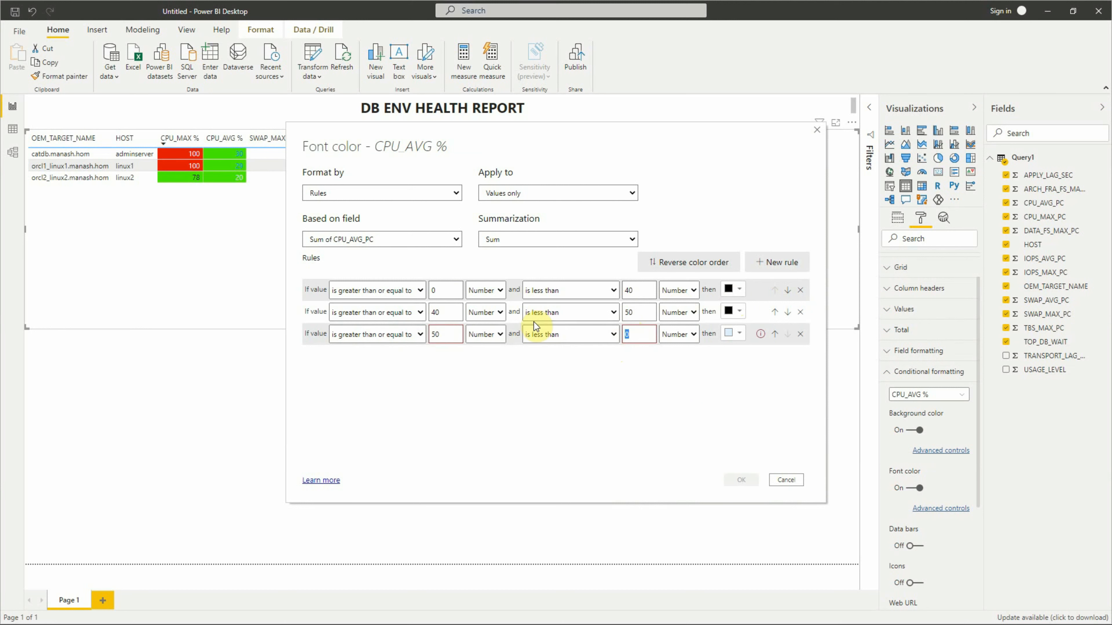
pyautogui.press('BackSpace')
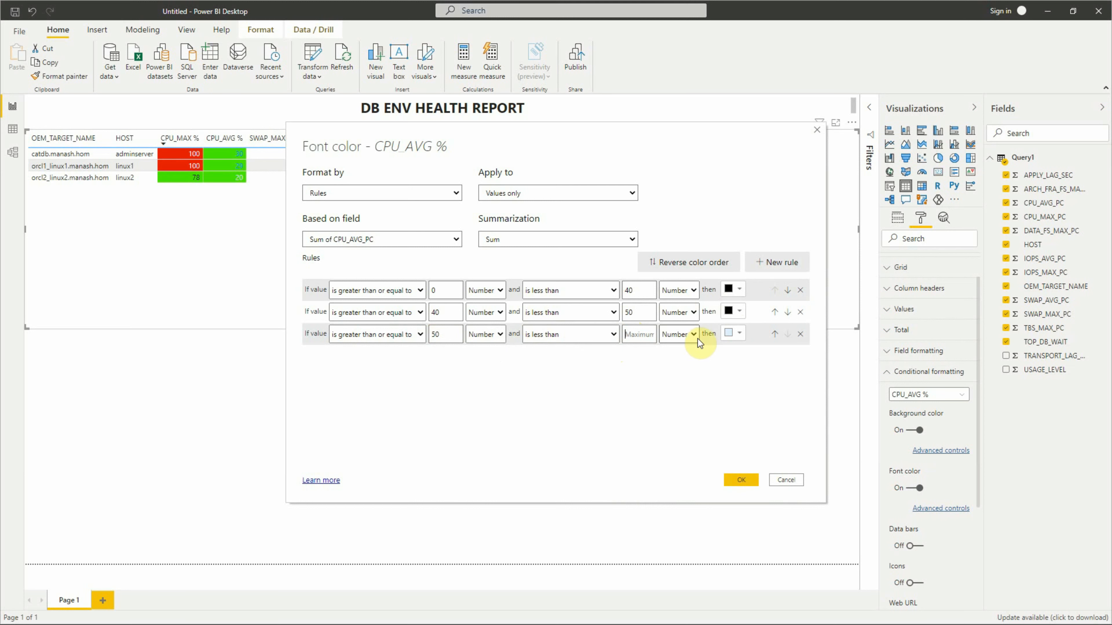
pyautogui.click(734, 335)
pyautogui.click(726, 289)
pyautogui.click(736, 485)
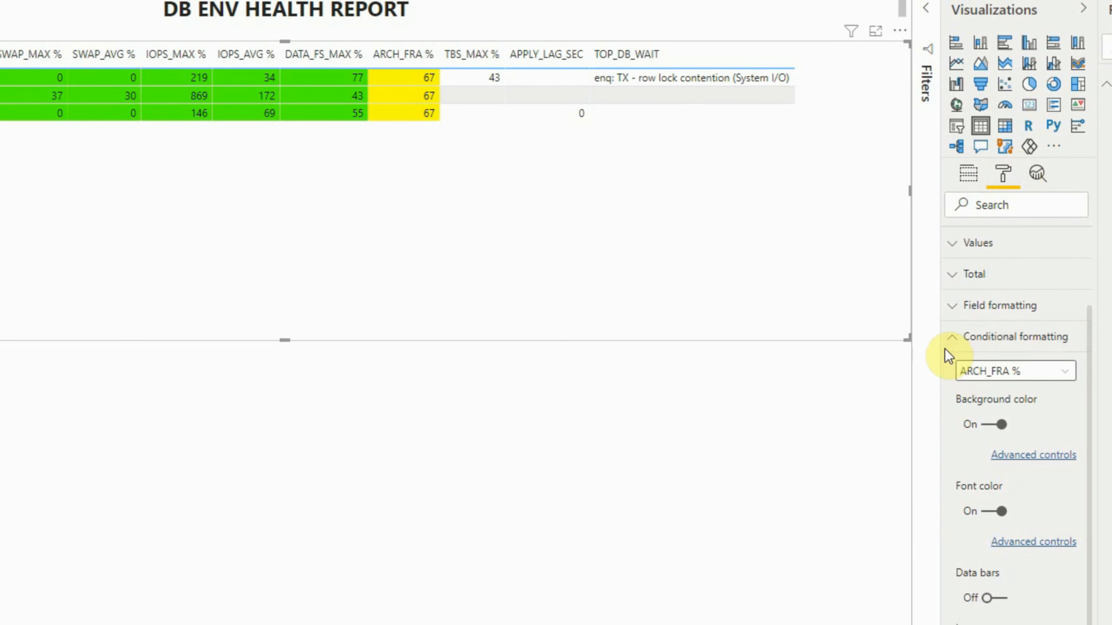
# - Turn on background color and font color conditional formatting for the TBS_MAX % column
pyautogui.click(1060, 373)
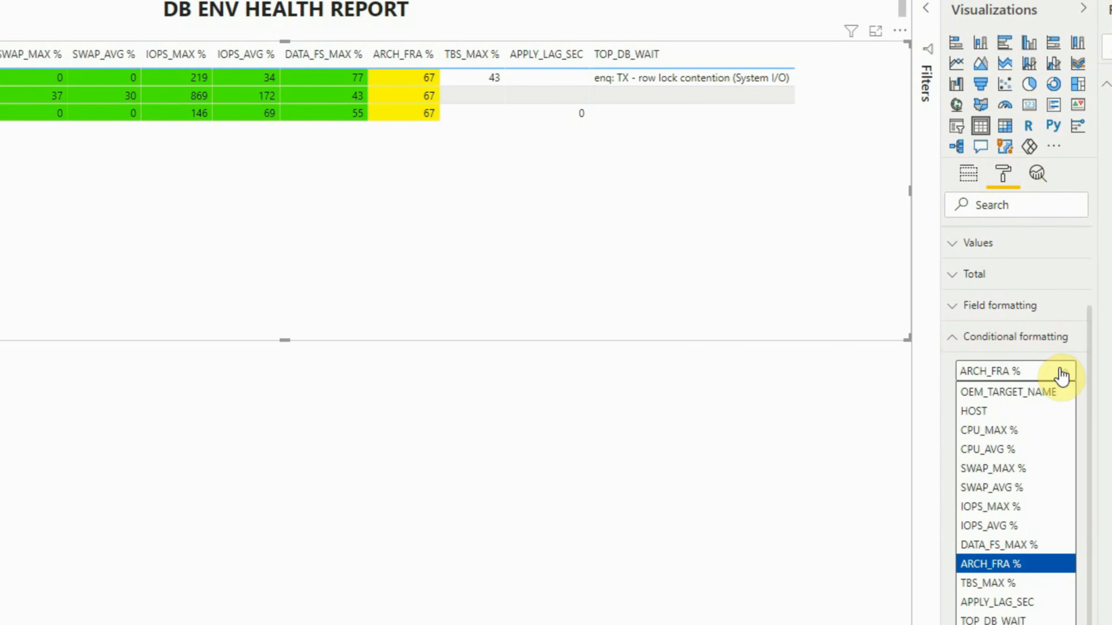
pyautogui.click(994, 584)
pyautogui.click(989, 427)
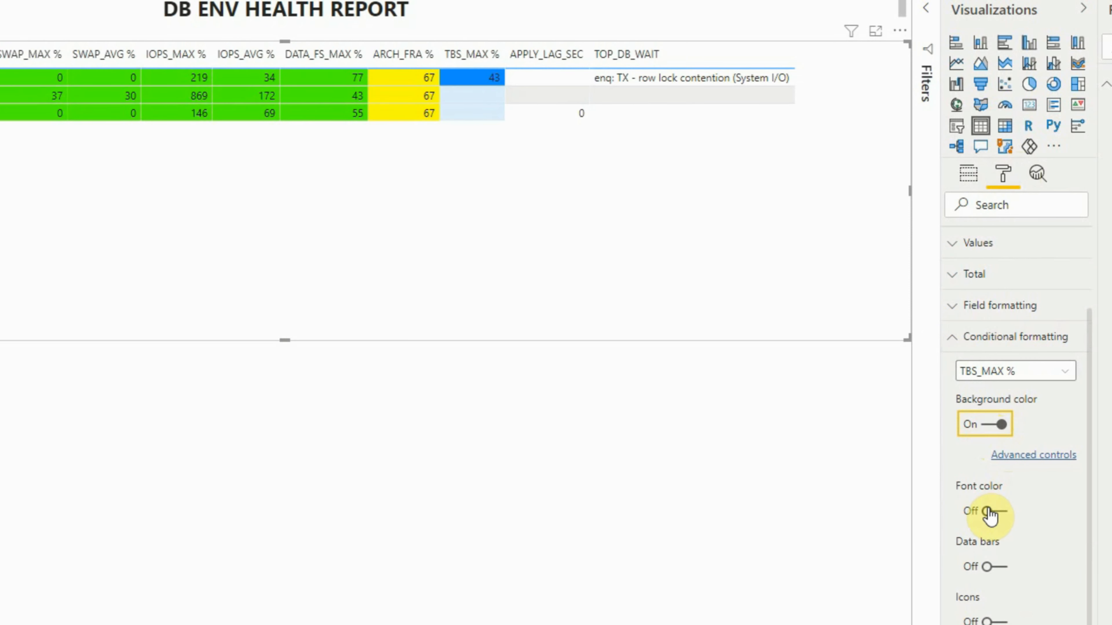
pyautogui.click(990, 512)
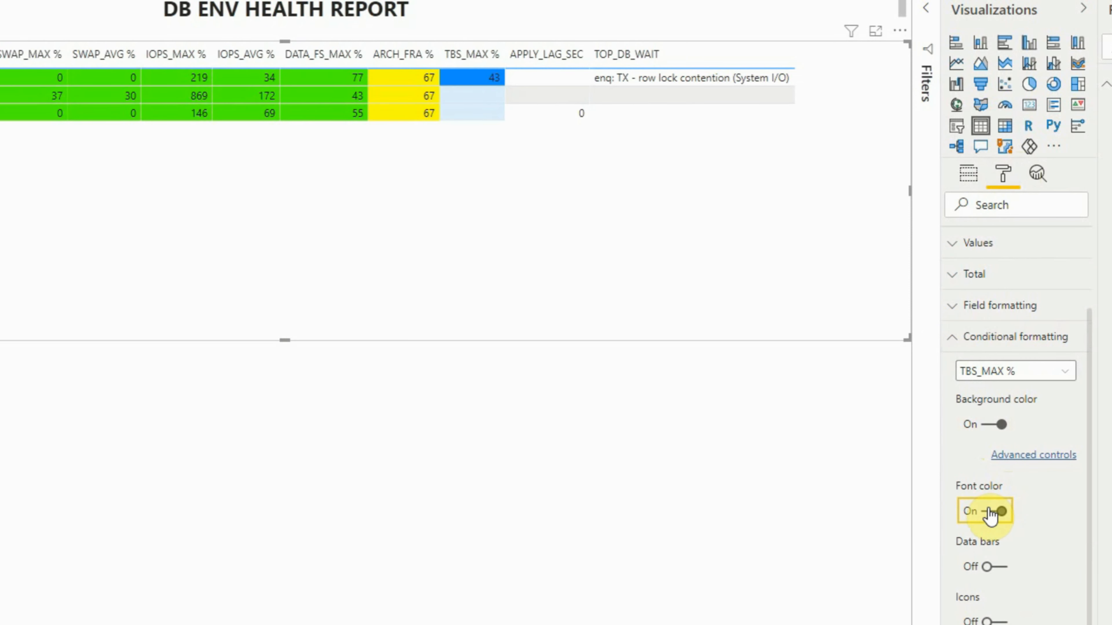
# - Open the advanced background color settings for TBS_MAX % and format by Rules based on the USAGE_LEVEL field
pyautogui.click(1025, 456)
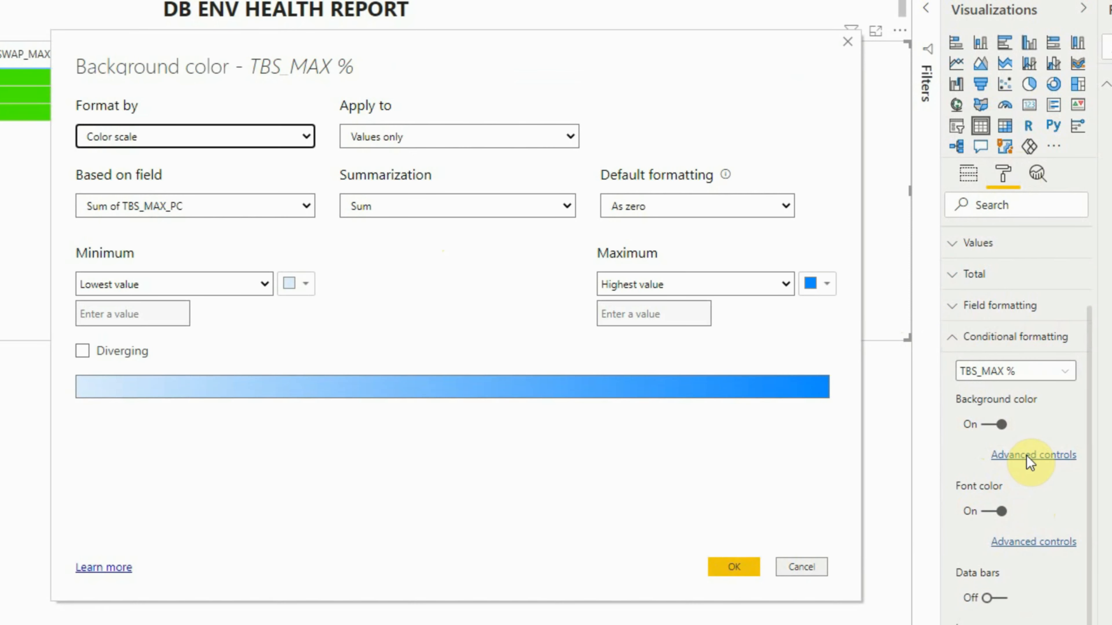
pyautogui.click(170, 139)
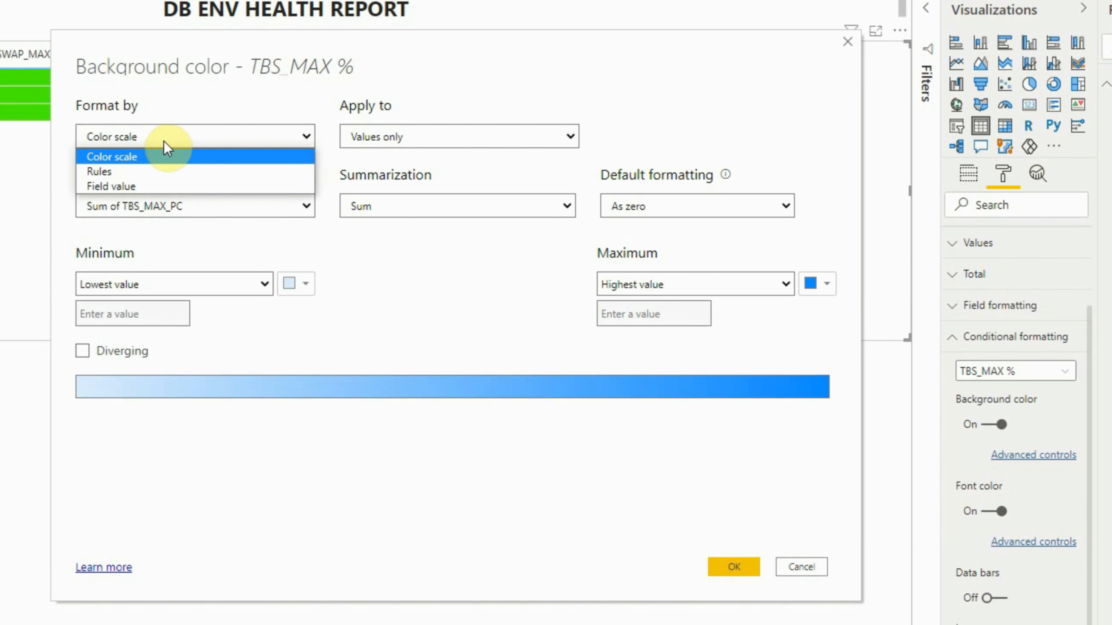
pyautogui.click(145, 170)
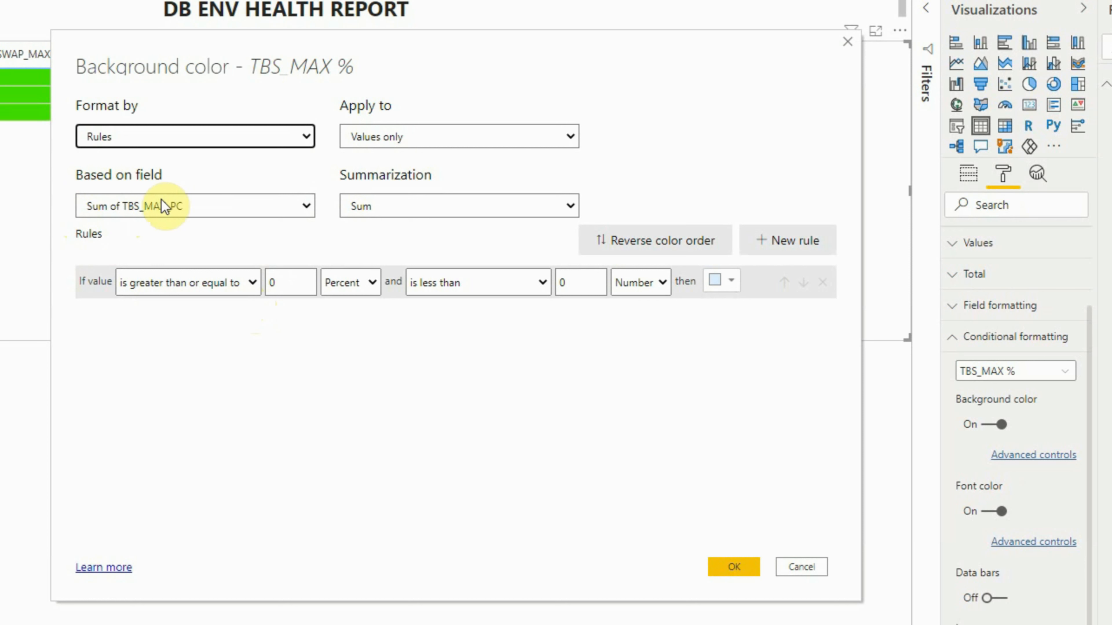
pyautogui.click(306, 210)
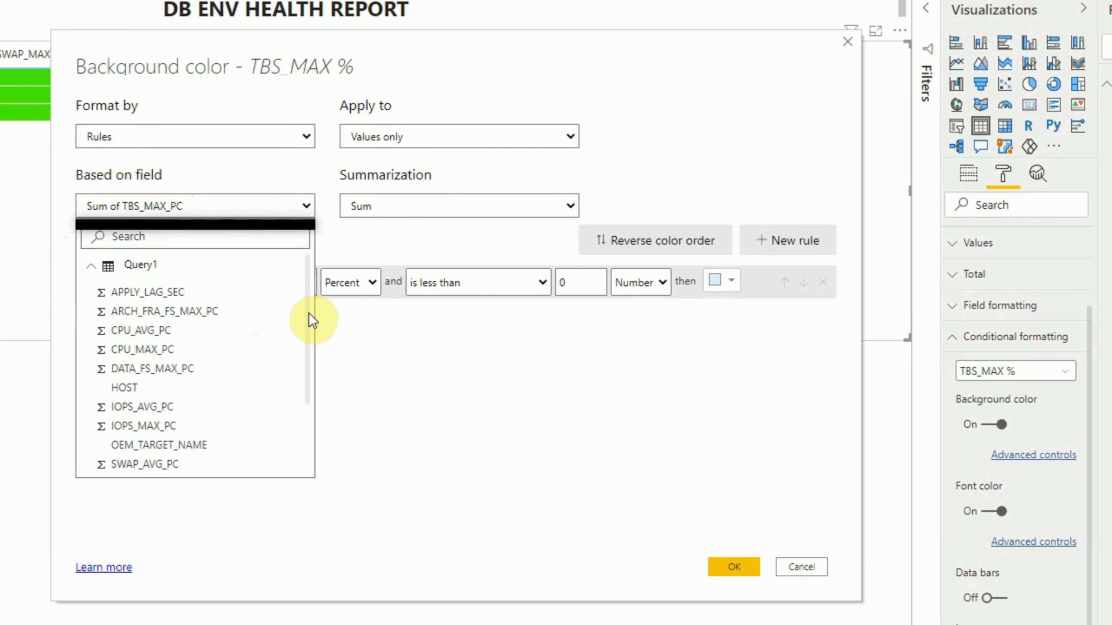
pyautogui.moveTo(305, 345); pyautogui.dragTo(305, 423)
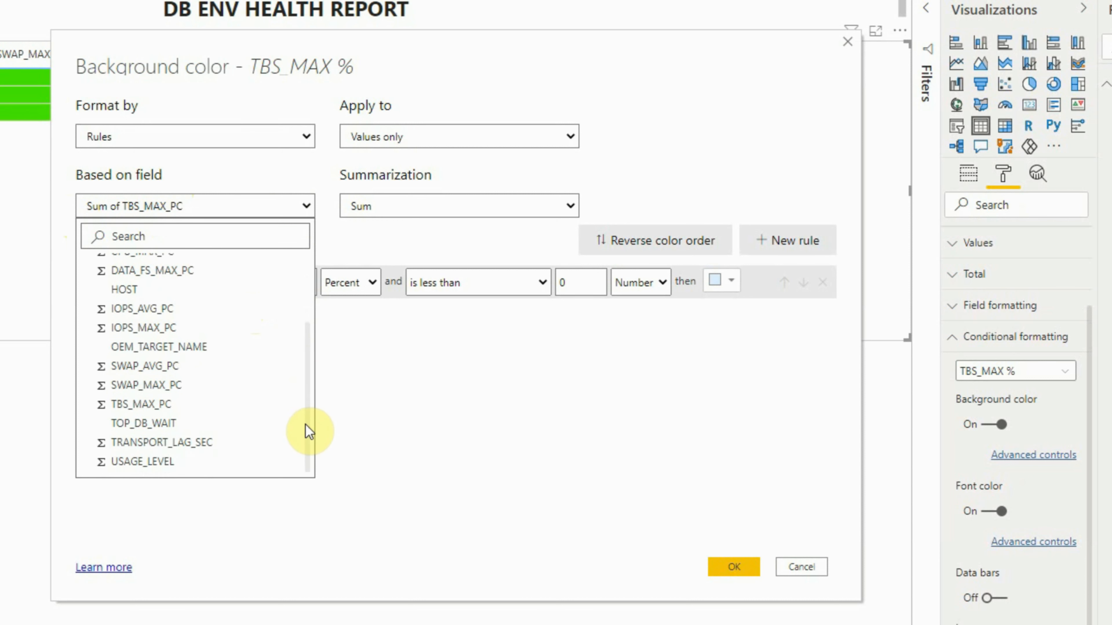
pyautogui.click(192, 461)
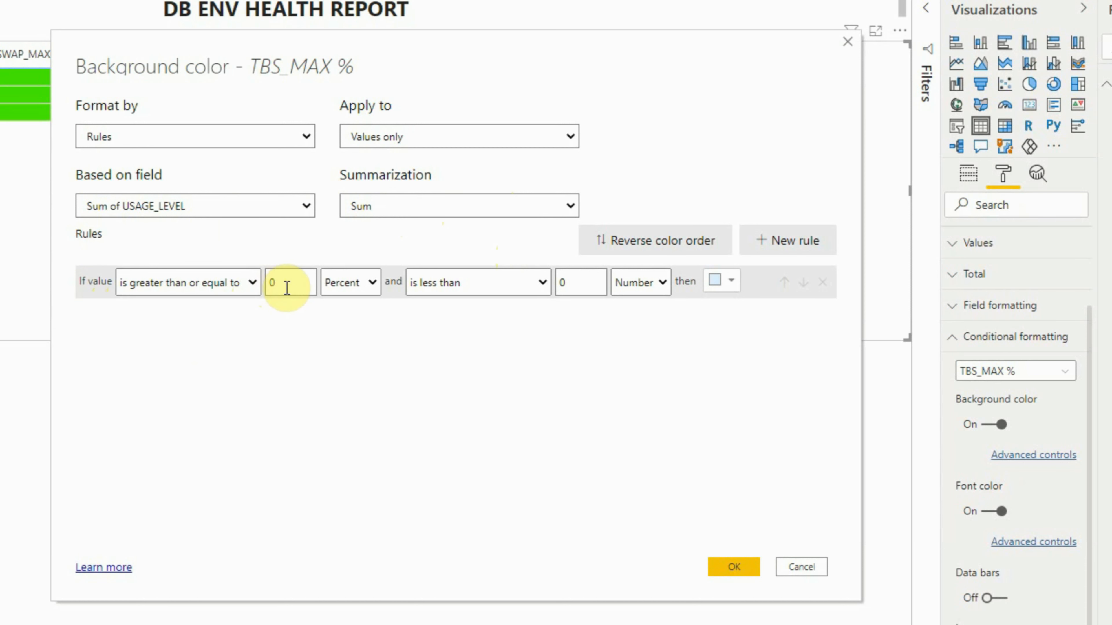
# - Set the first TBS_MAX % background rule to green for USAGE_LEVEL values from 0 to less than 1, both as Number
pyautogui.click(340, 289)
pyautogui.click(337, 303)
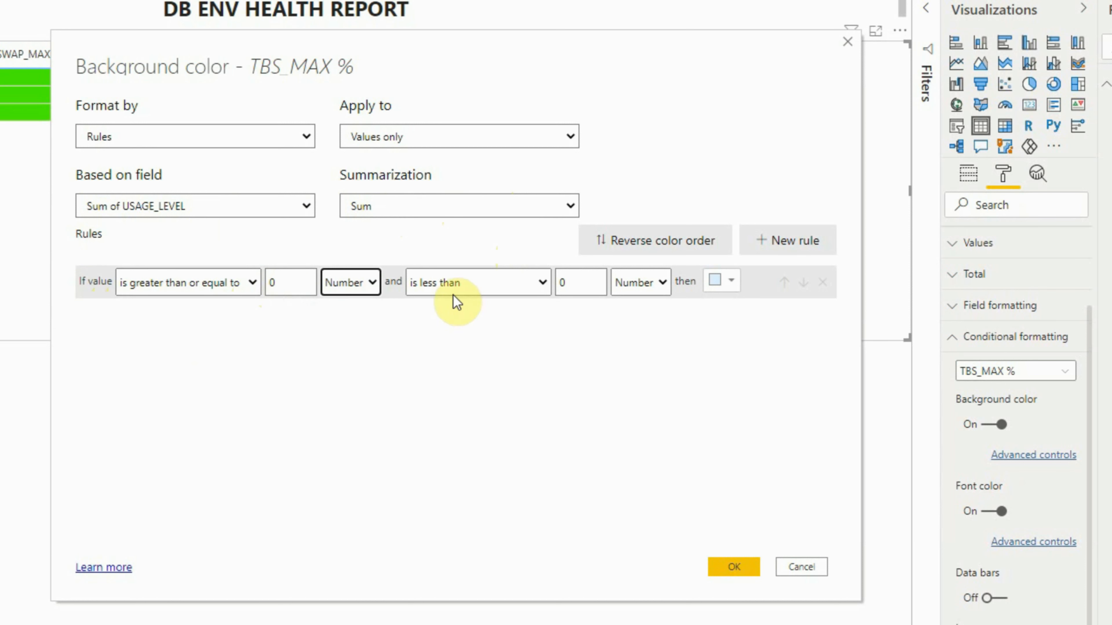
pyautogui.doubleClick(565, 282)
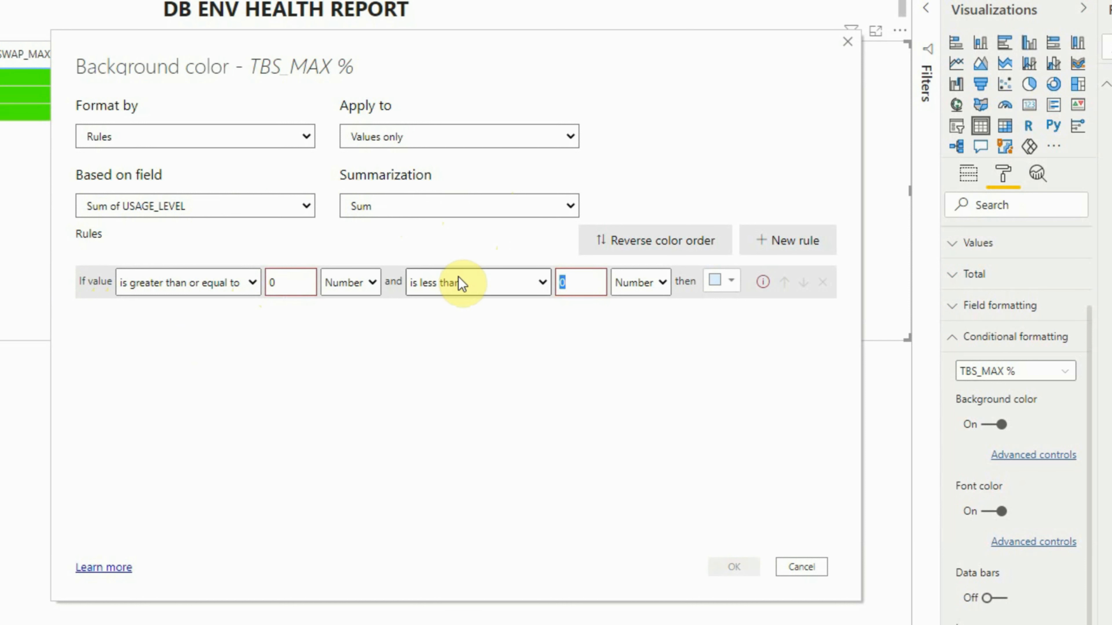
pyautogui.write('1')
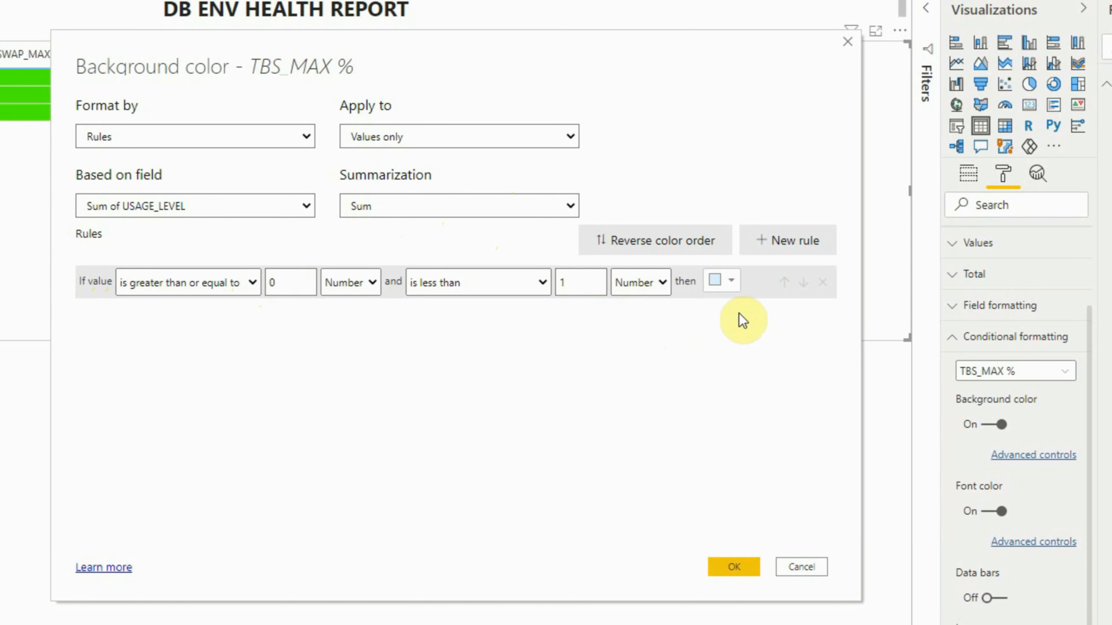
pyautogui.click(729, 283)
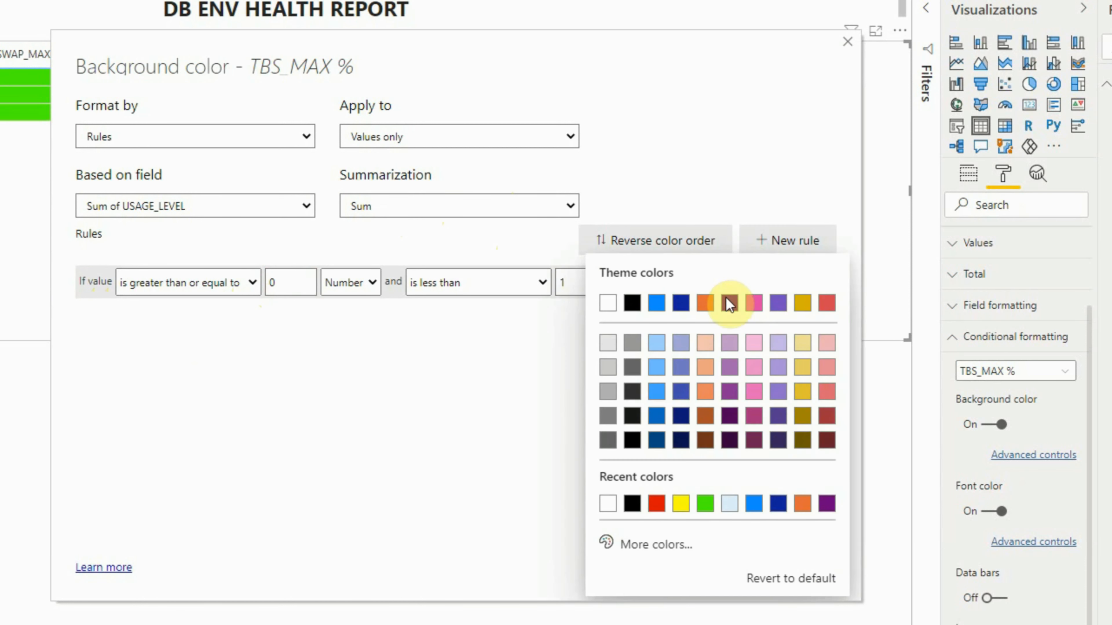
pyautogui.click(705, 503)
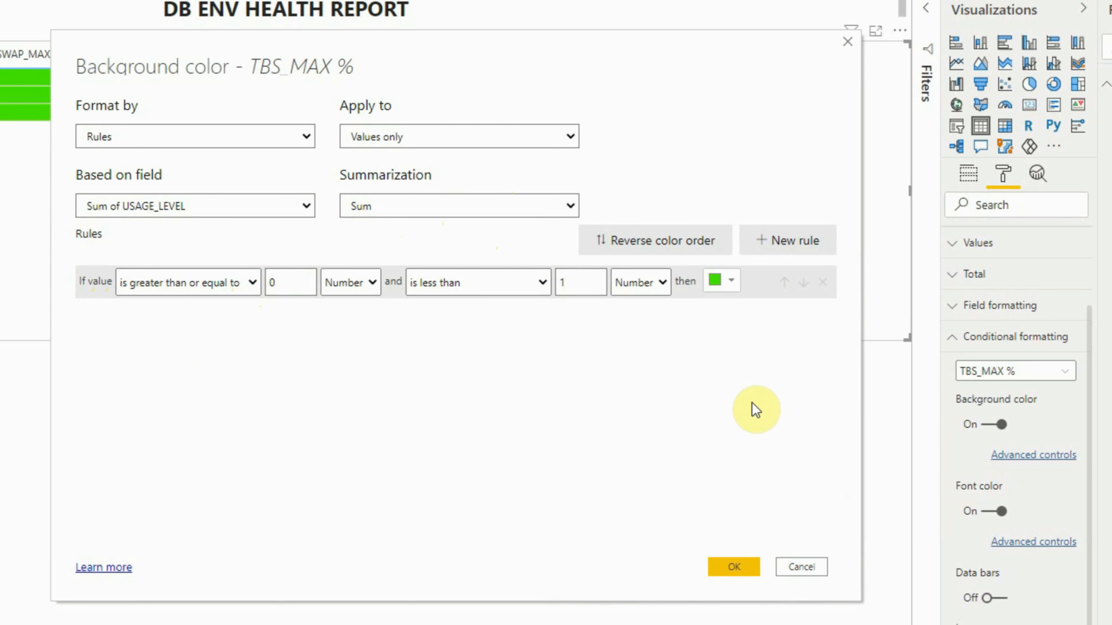
# - Add a second background rule coloring TBS_MAX % yellow for values from 1 to less than 2, both as Number
pyautogui.click(783, 240)
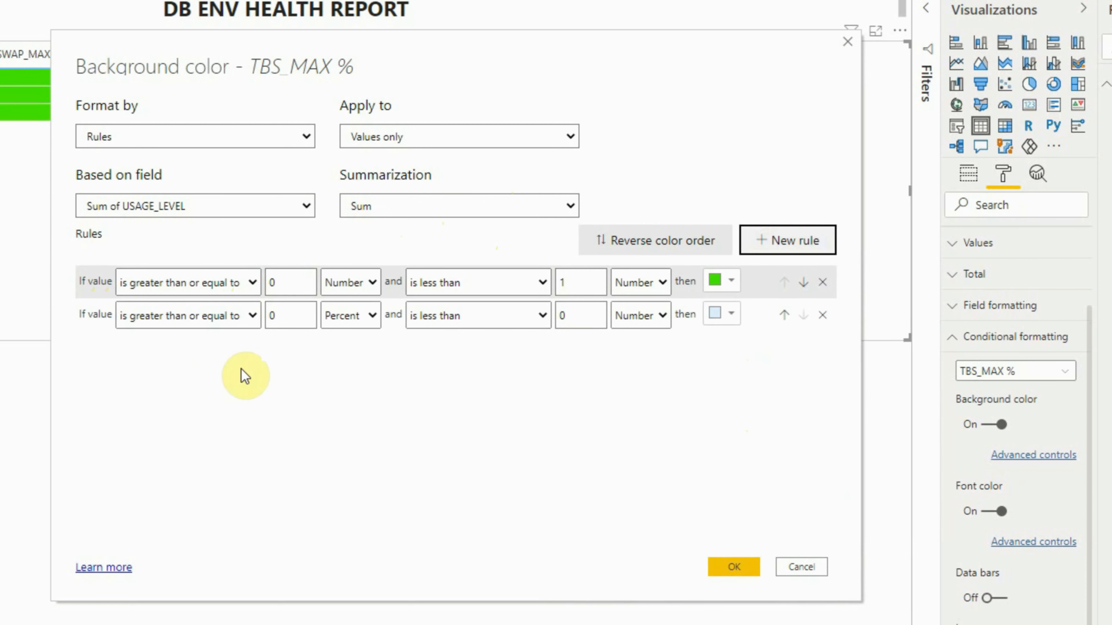
pyautogui.doubleClick(285, 315)
pyautogui.write('1')
pyautogui.click(368, 333)
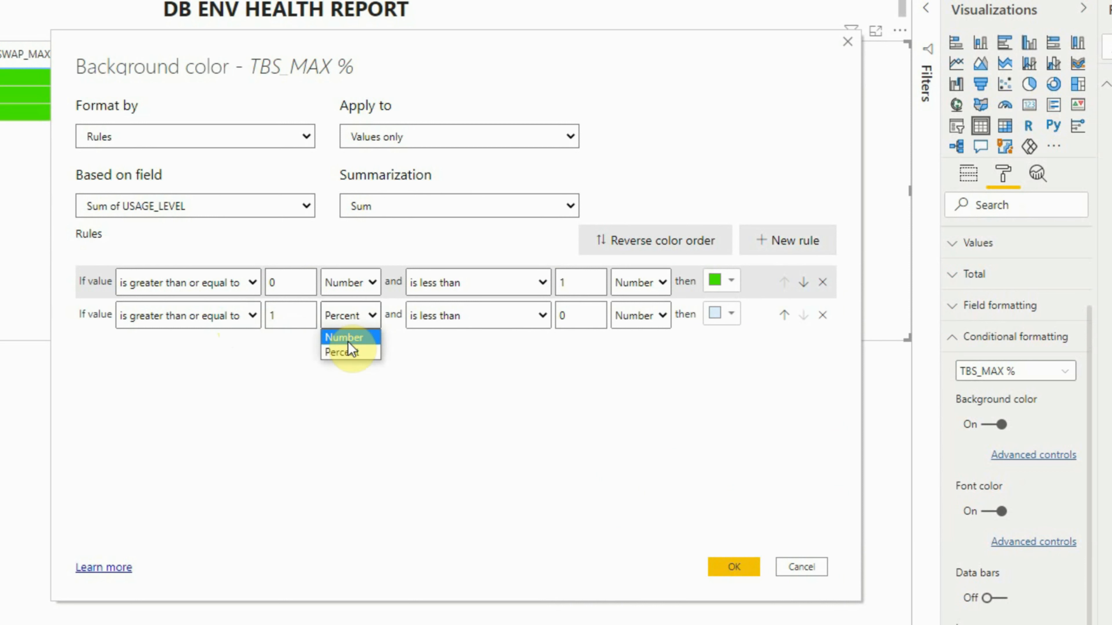
pyautogui.click(348, 335)
pyautogui.doubleClick(562, 315)
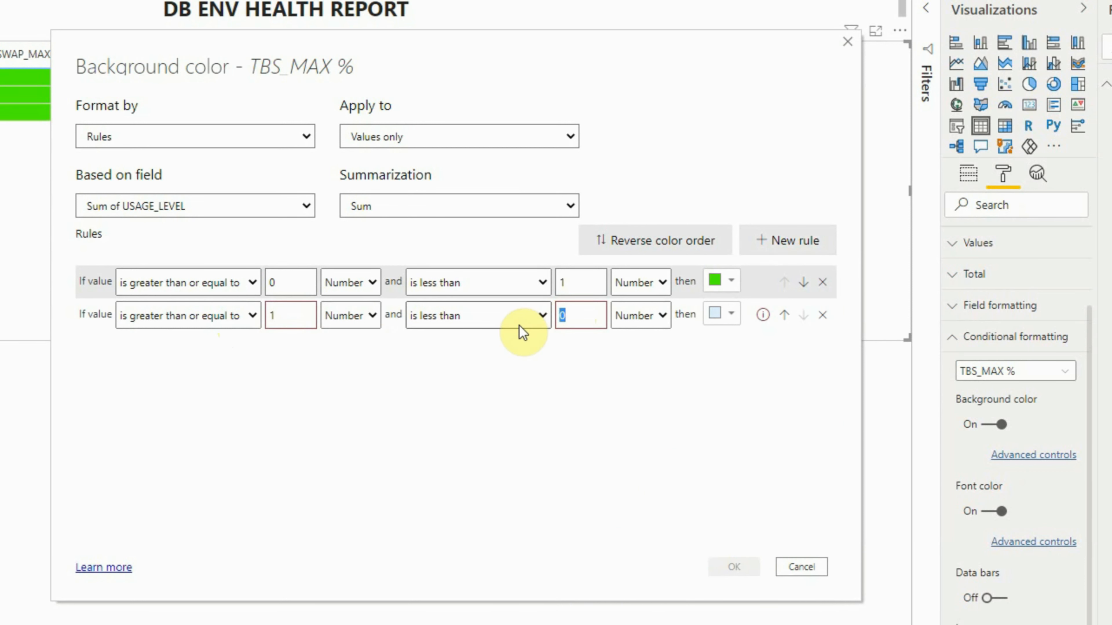
pyautogui.write('2')
pyautogui.click(721, 316)
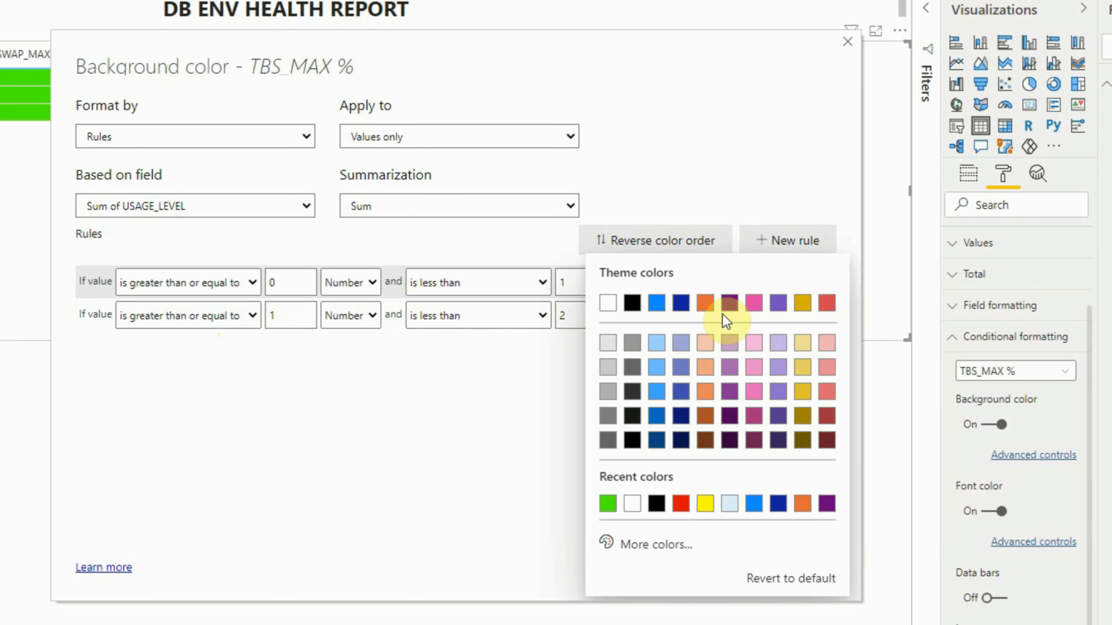
pyautogui.click(705, 505)
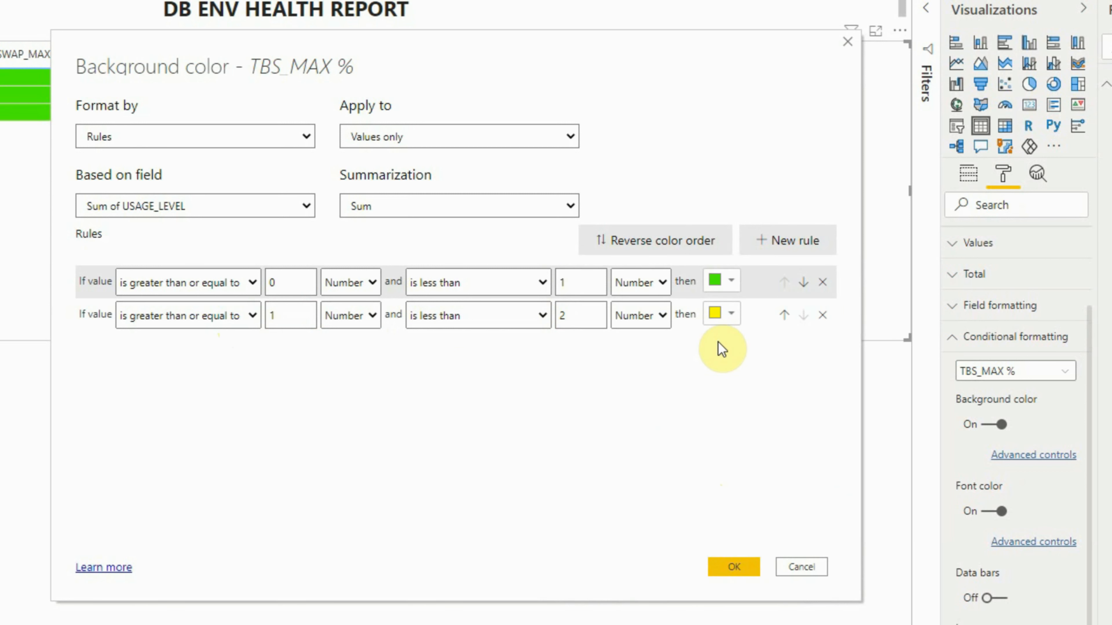
# - Add a third background rule making values from 2 as Number up to Maximum red, and apply the TBS_MAX % background rules
pyautogui.click(812, 240)
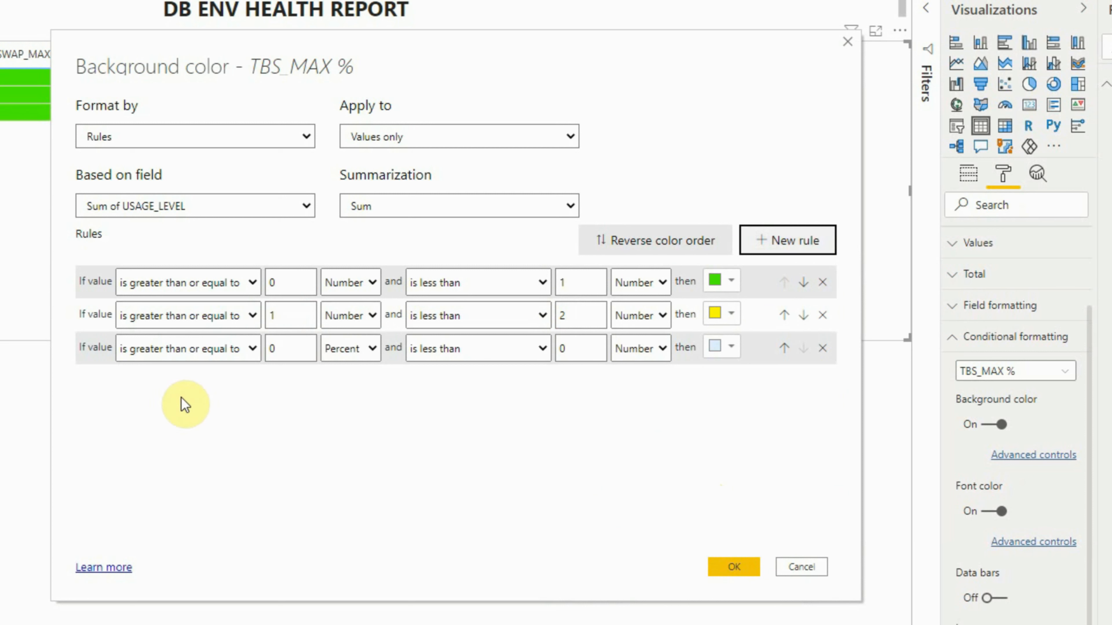
pyautogui.click(272, 348)
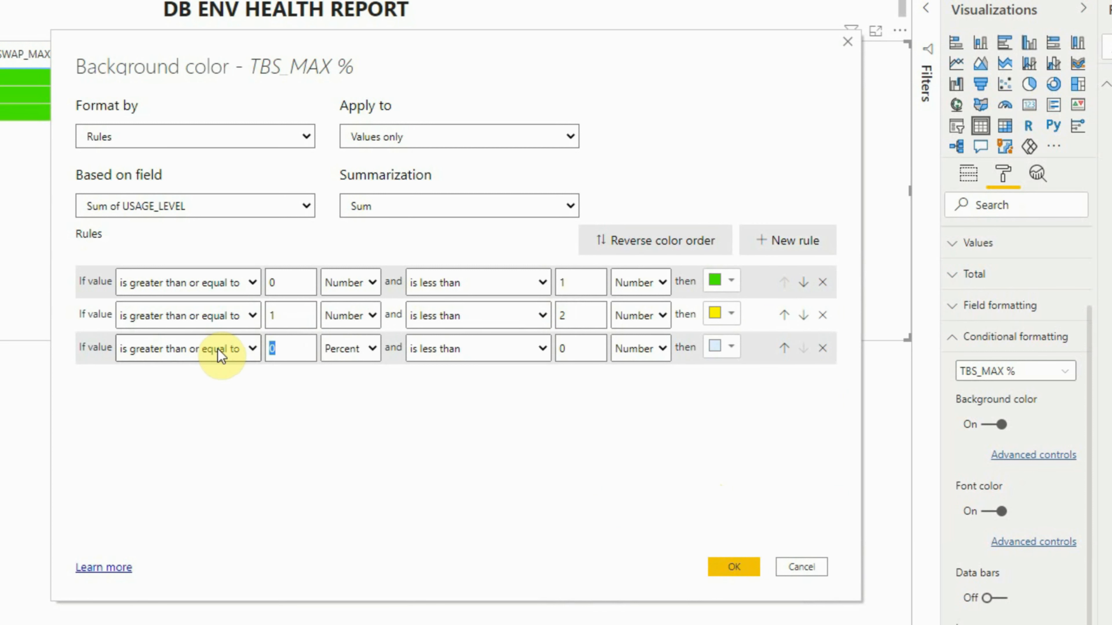
pyautogui.write('2')
pyautogui.click(350, 349)
pyautogui.click(352, 370)
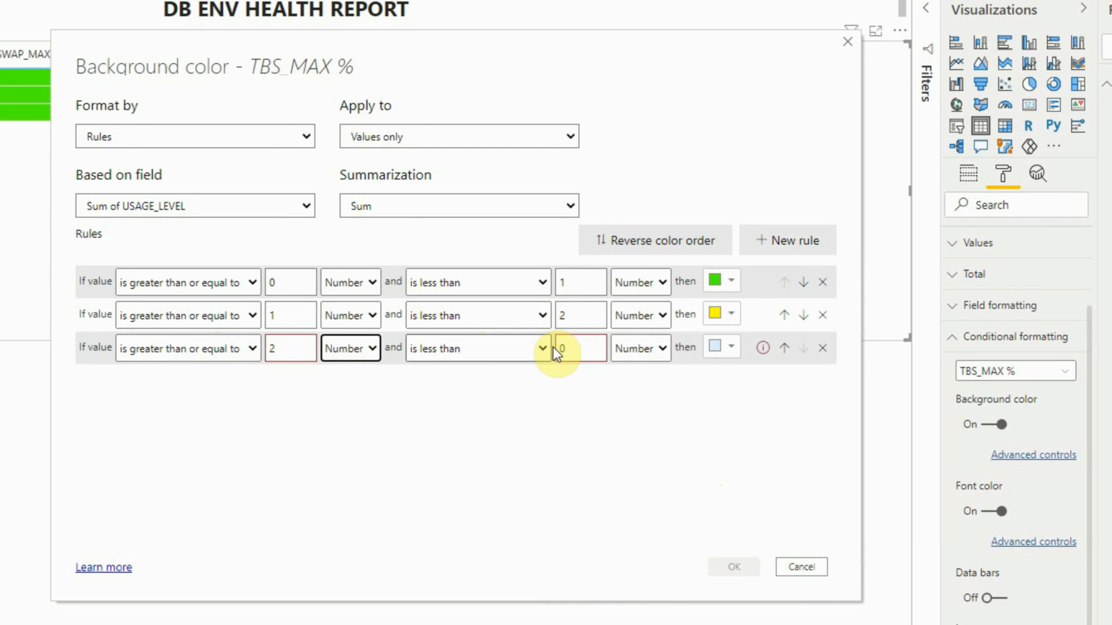
pyautogui.click(566, 348)
pyautogui.press('BackSpace')
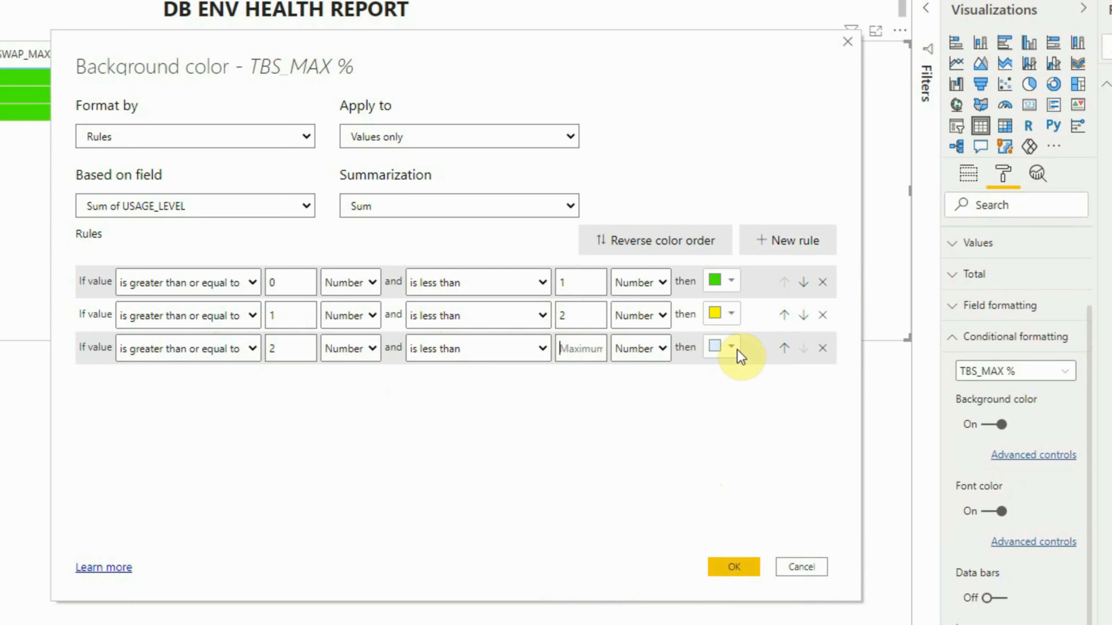
pyautogui.click(726, 347)
pyautogui.click(710, 287)
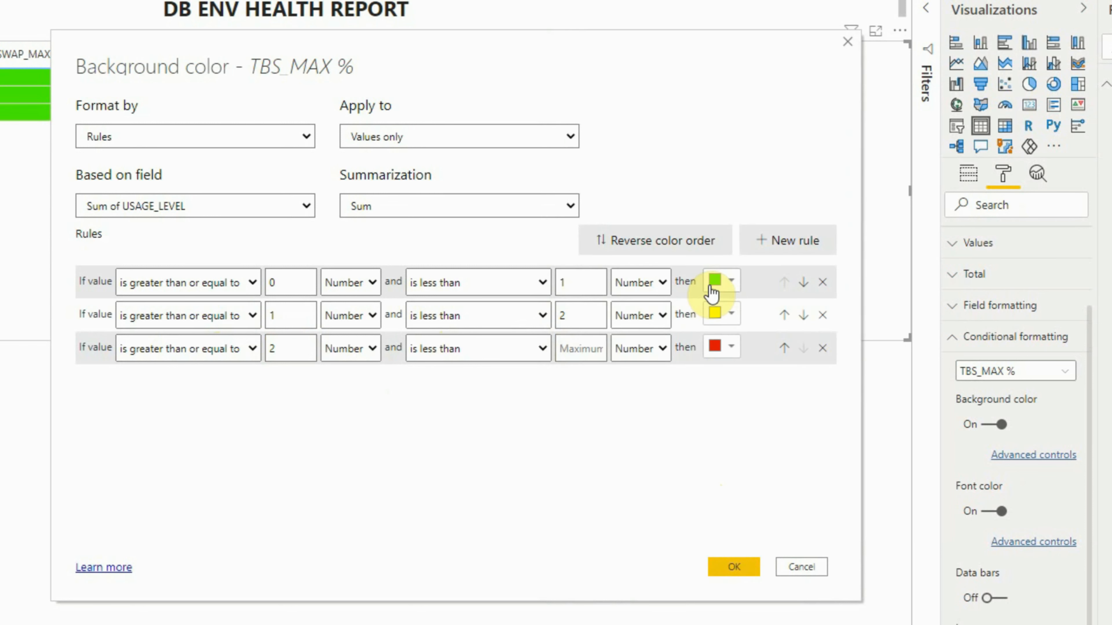
pyautogui.click(721, 568)
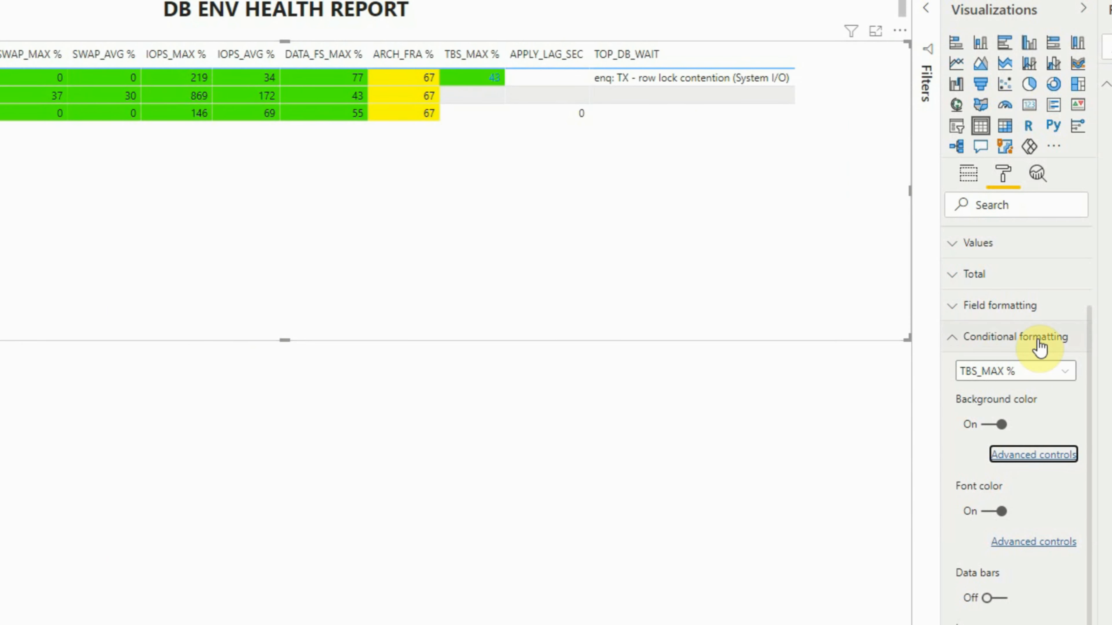
# - Format the TBS_MAX % font color by Rules on Sum of USAGE_LEVEL, with black for values from 0 to less than 1 as Number
pyautogui.click(1025, 548)
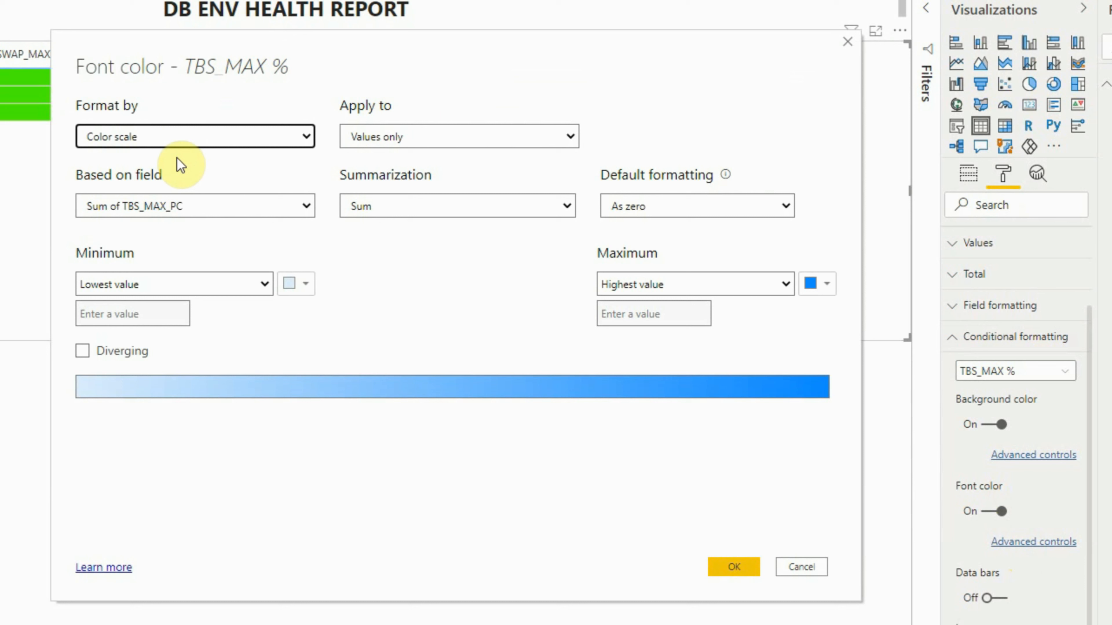
pyautogui.click(180, 166)
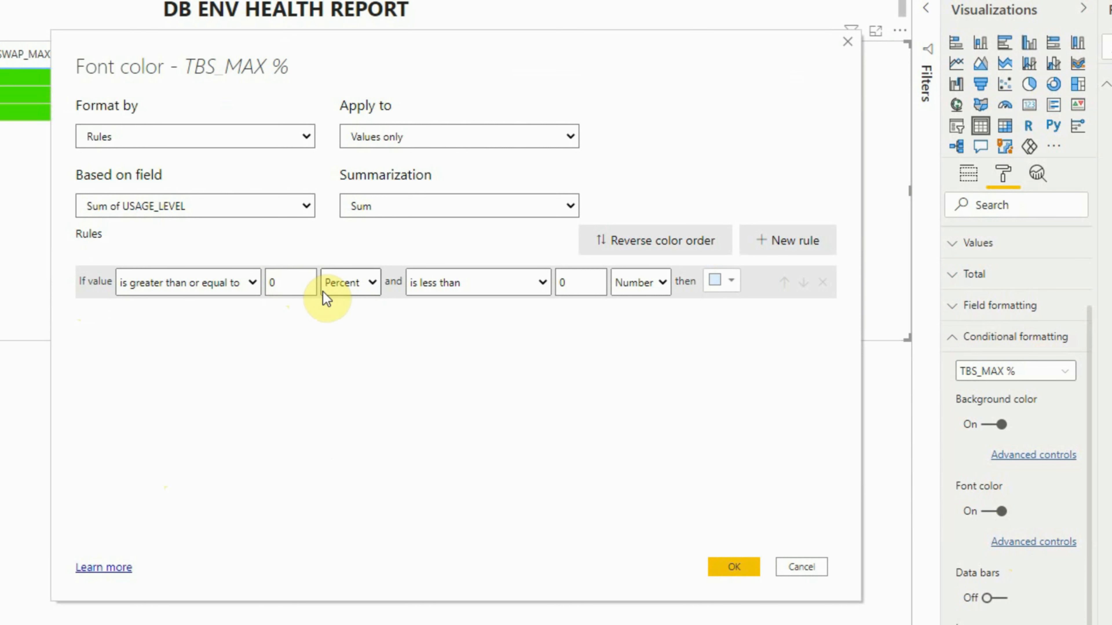
pyautogui.click(363, 284)
pyautogui.click(344, 305)
pyautogui.click(576, 282)
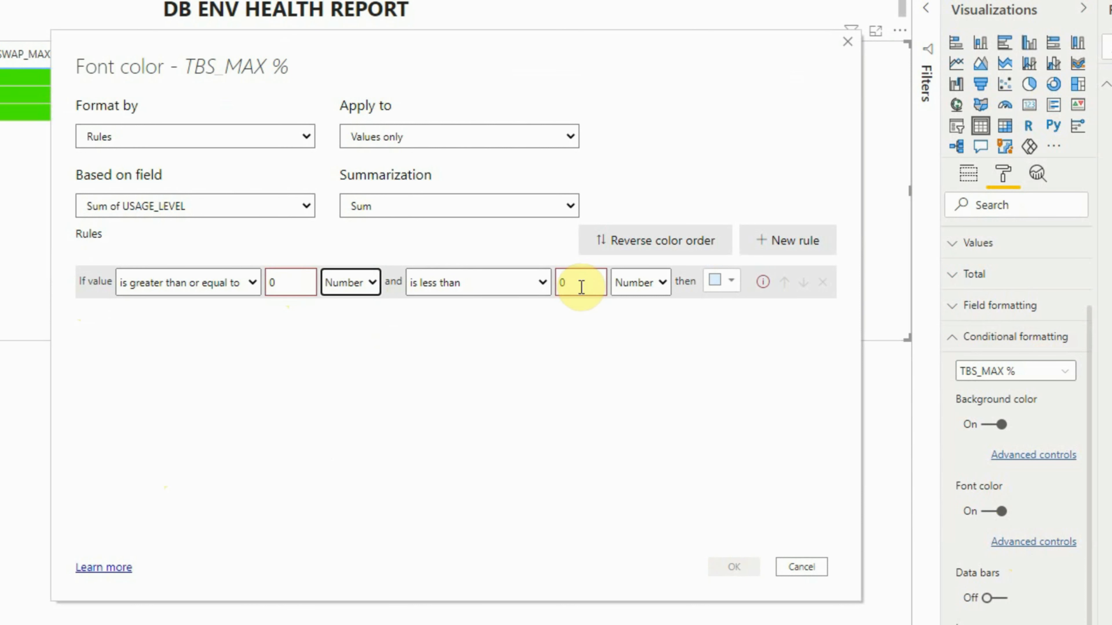
pyautogui.write('1')
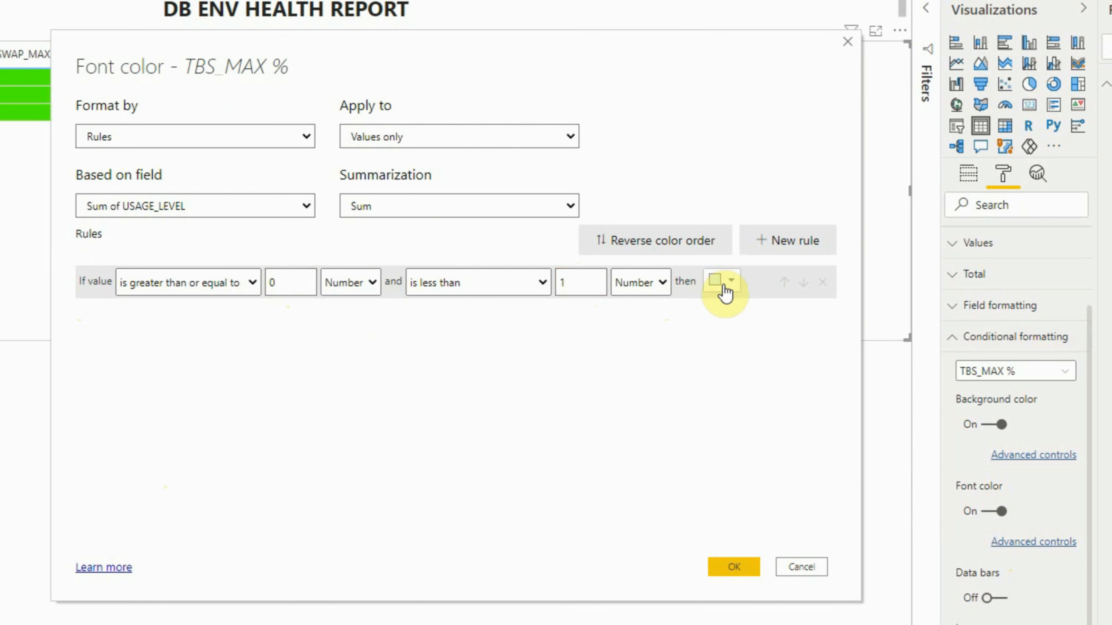
pyautogui.click(726, 284)
pyautogui.click(706, 508)
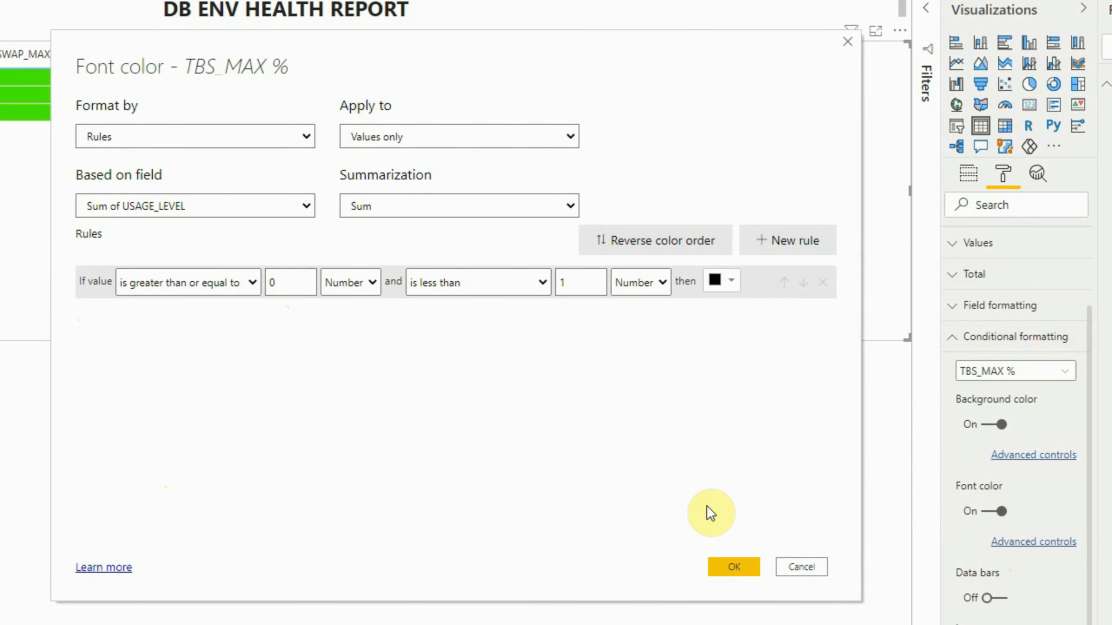
# - Add a second TBS_MAX % font color rule making values from 1 to less than 2 black, both as Number
pyautogui.click(787, 248)
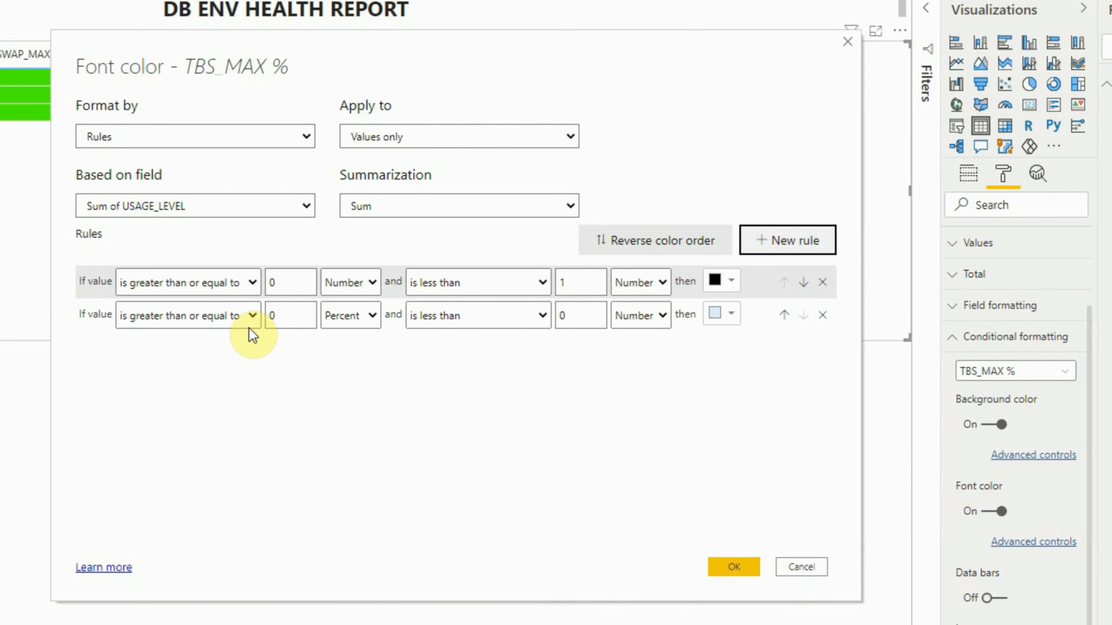
pyautogui.doubleClick(274, 316)
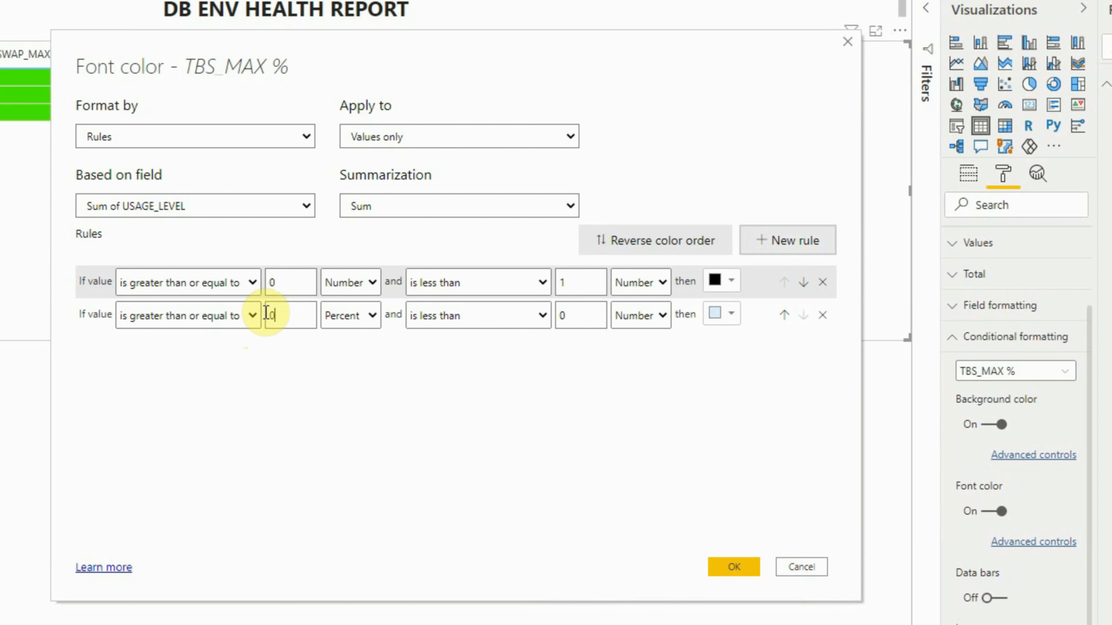
pyautogui.write('1')
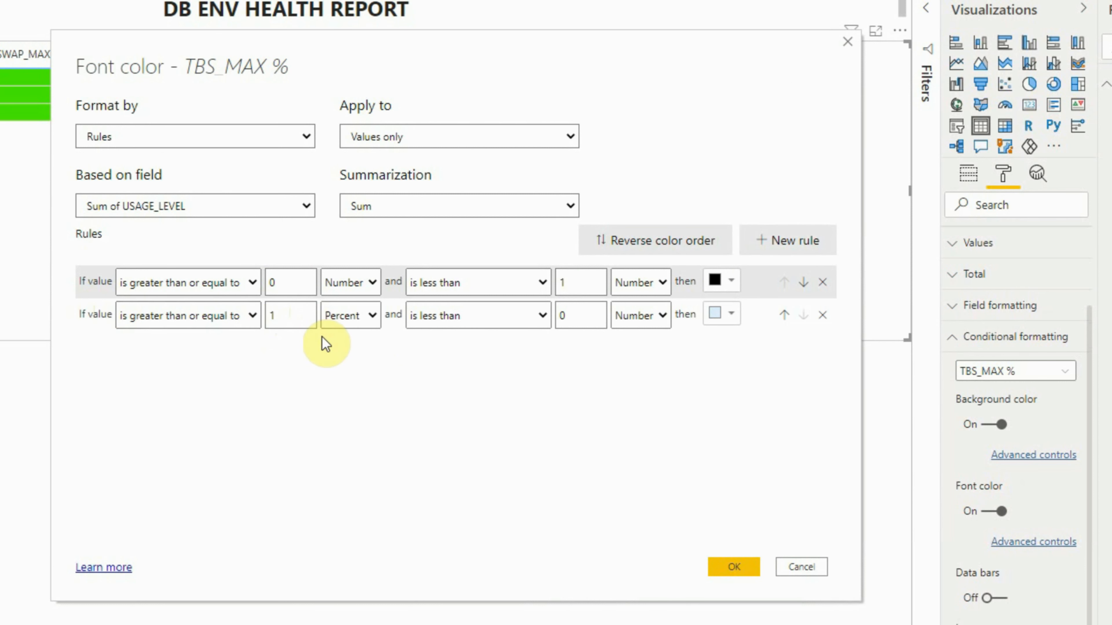
pyautogui.click(341, 321)
pyautogui.click(332, 339)
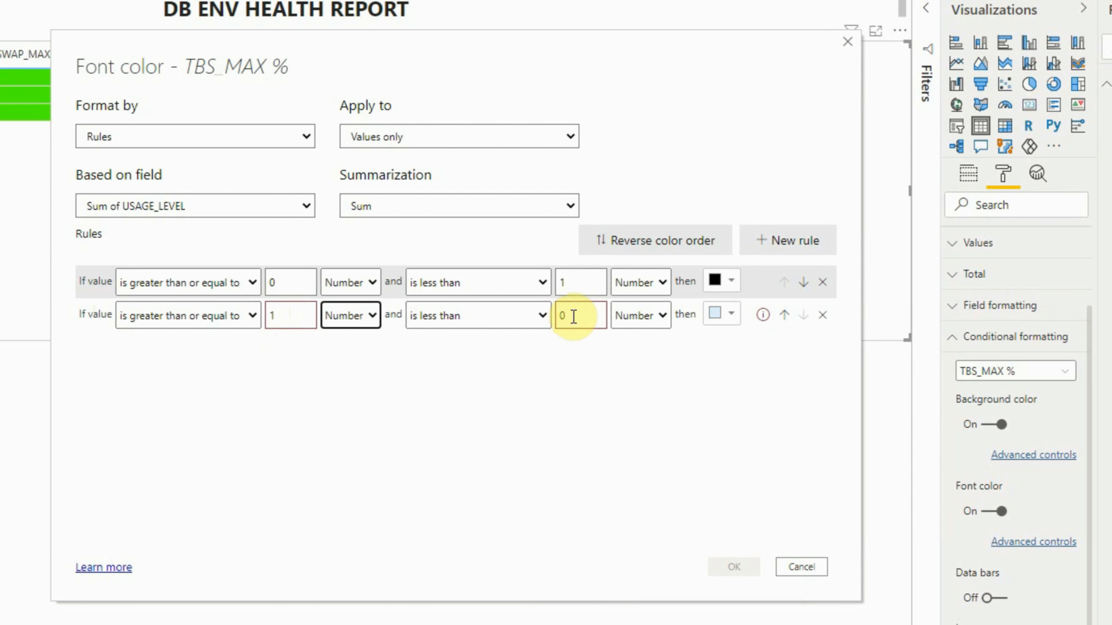
pyautogui.doubleClick(565, 315)
pyautogui.write('2')
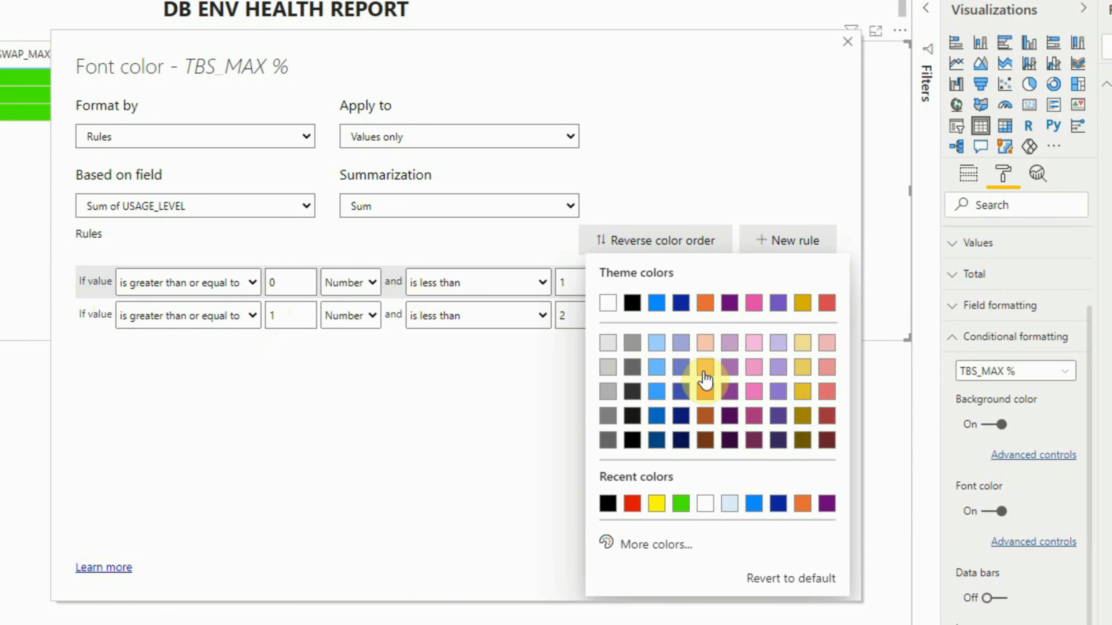
pyautogui.click(724, 319)
pyautogui.click(609, 506)
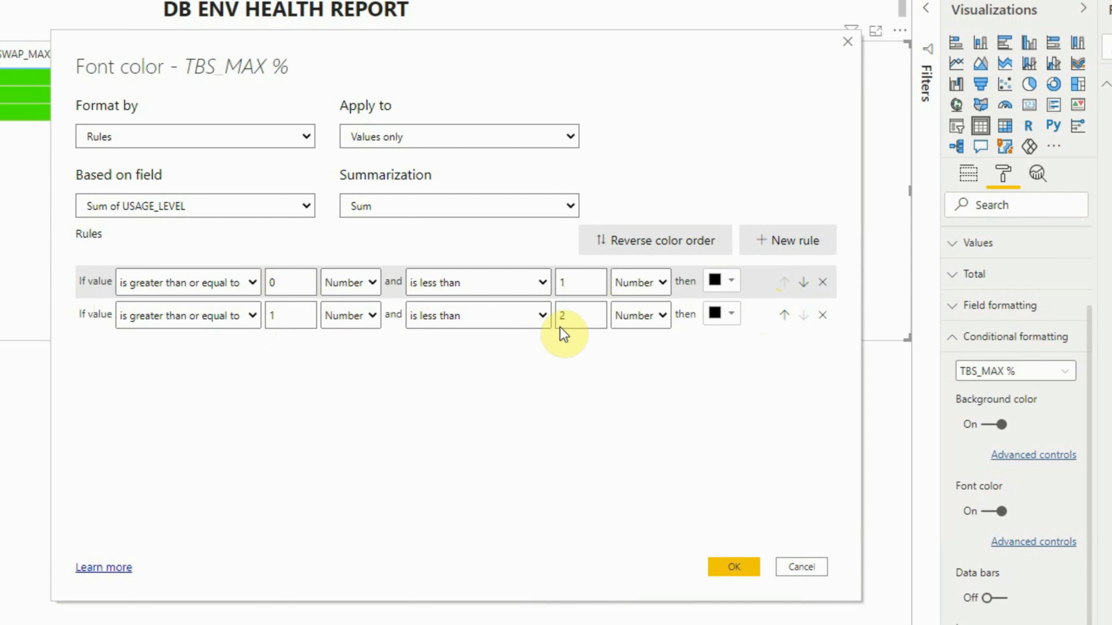
# - Add a third font color rule making values from 2 as Number up to Maximum white, and apply the TBS_MAX % font rules
pyautogui.click(798, 242)
pyautogui.doubleClick(289, 353)
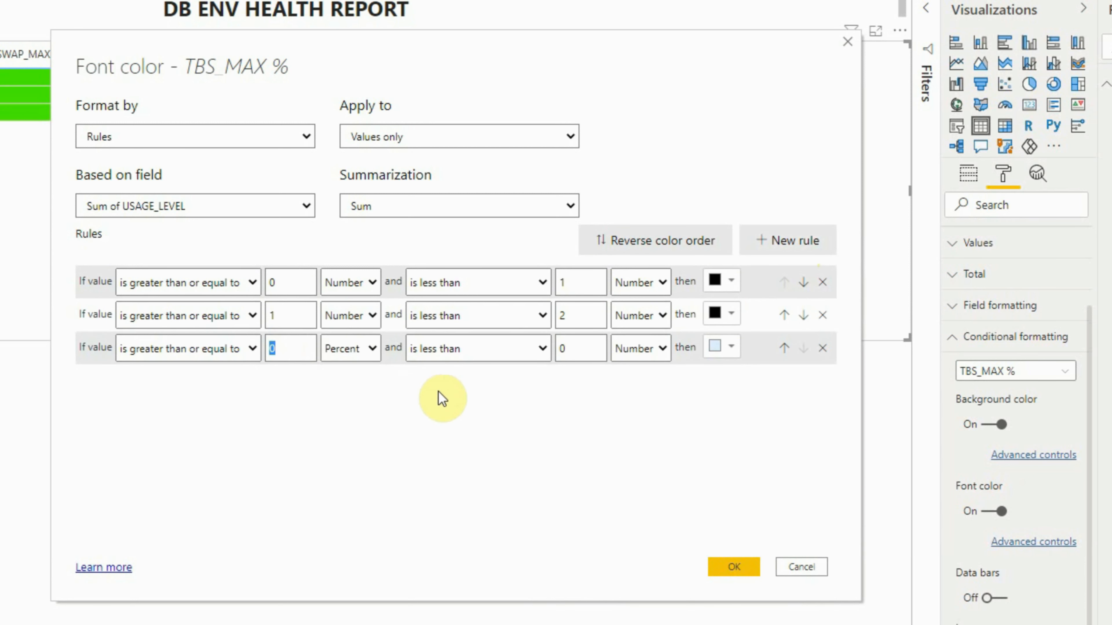
pyautogui.write('2')
pyautogui.click(367, 358)
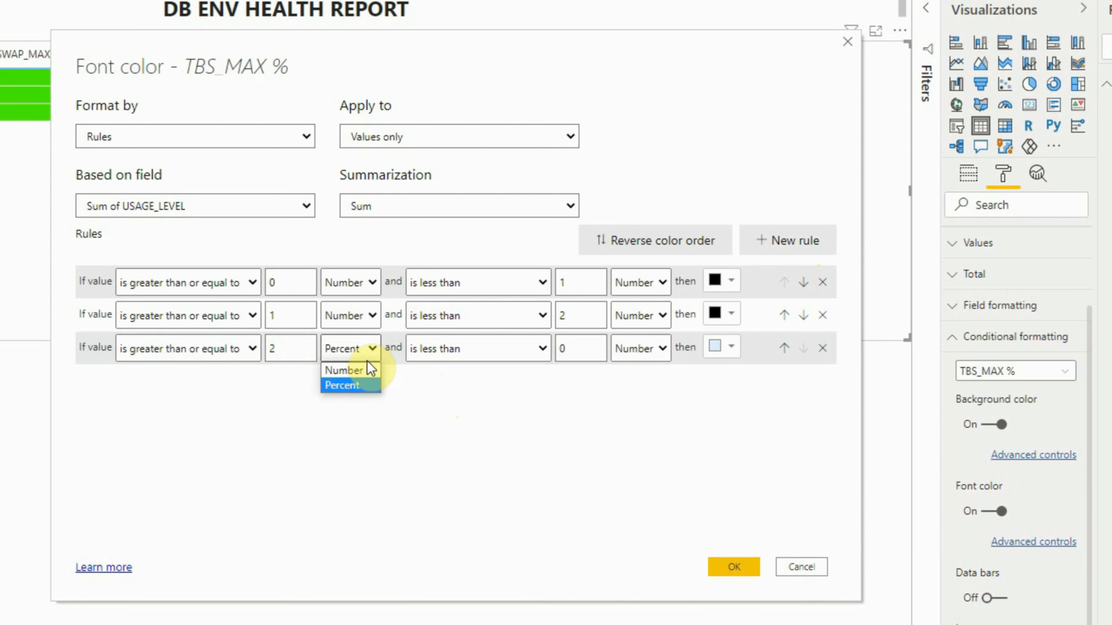
pyautogui.click(363, 368)
pyautogui.doubleClick(569, 349)
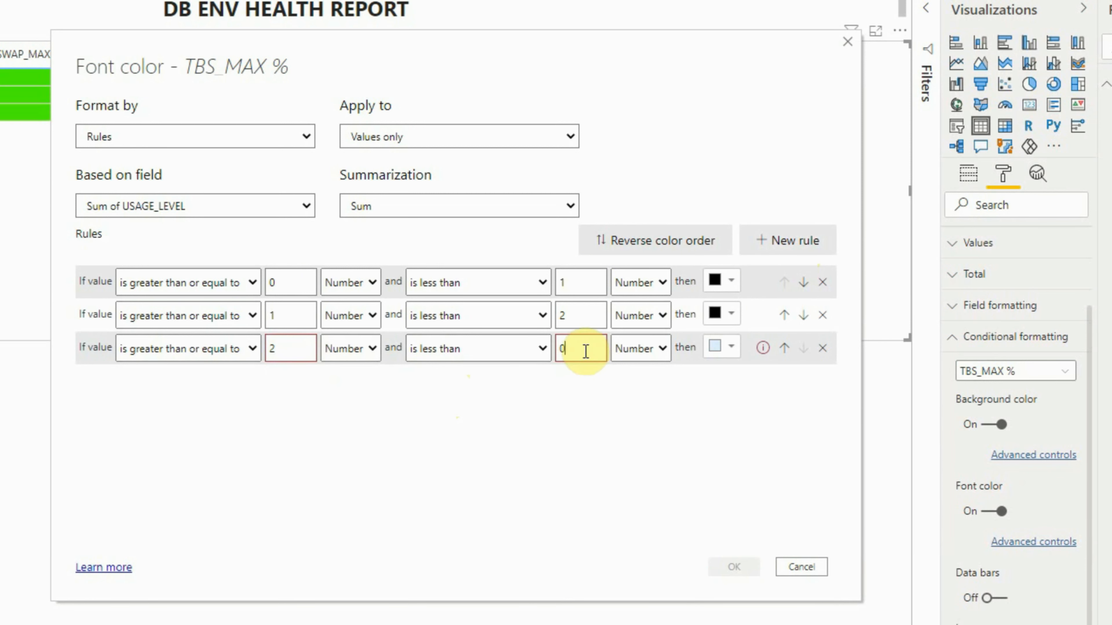
pyautogui.press('BackSpace')
pyautogui.press('Tab')
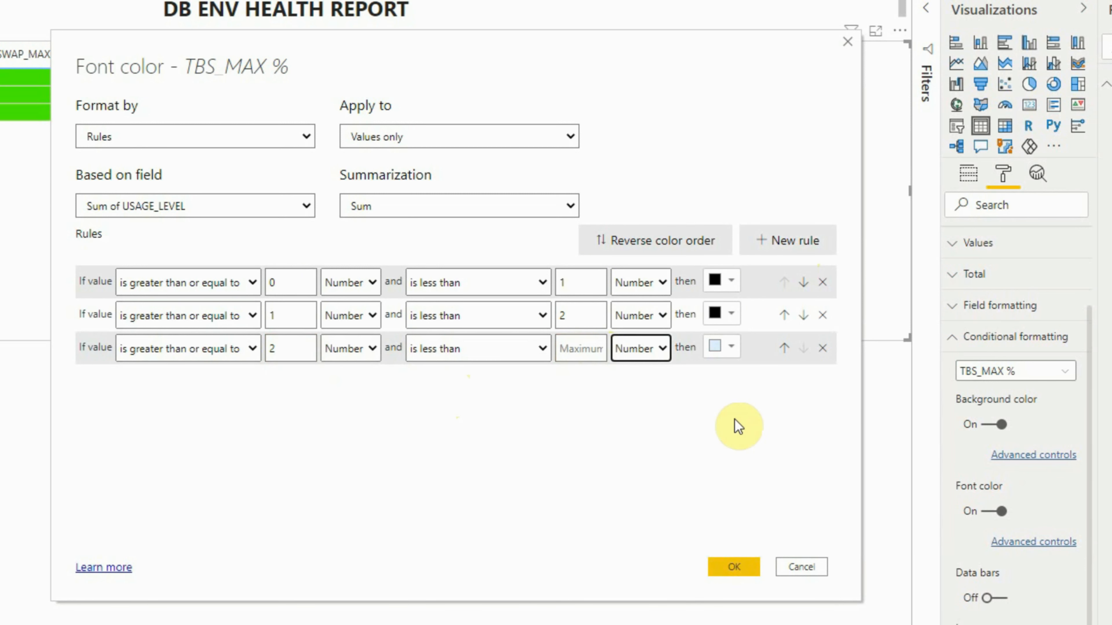
pyautogui.click(732, 350)
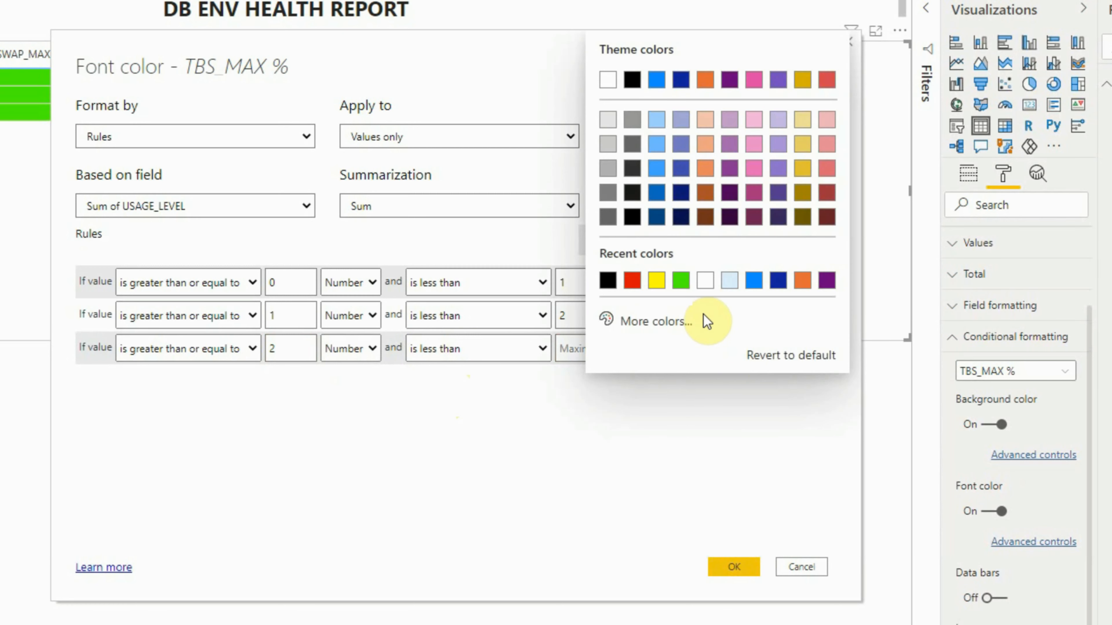
pyautogui.click(704, 283)
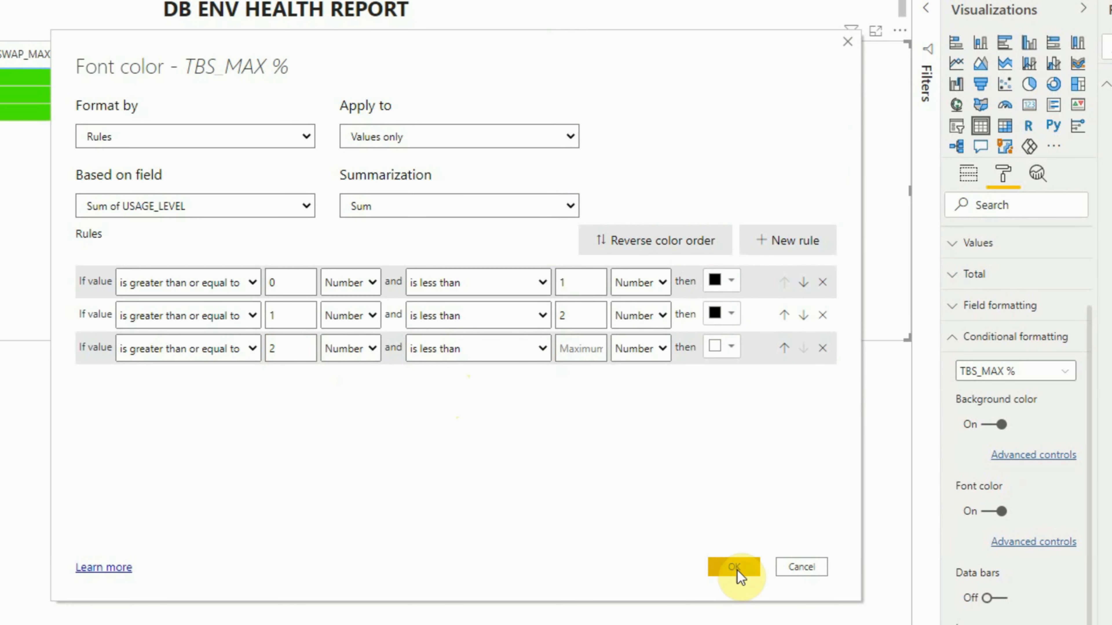
pyautogui.click(736, 568)
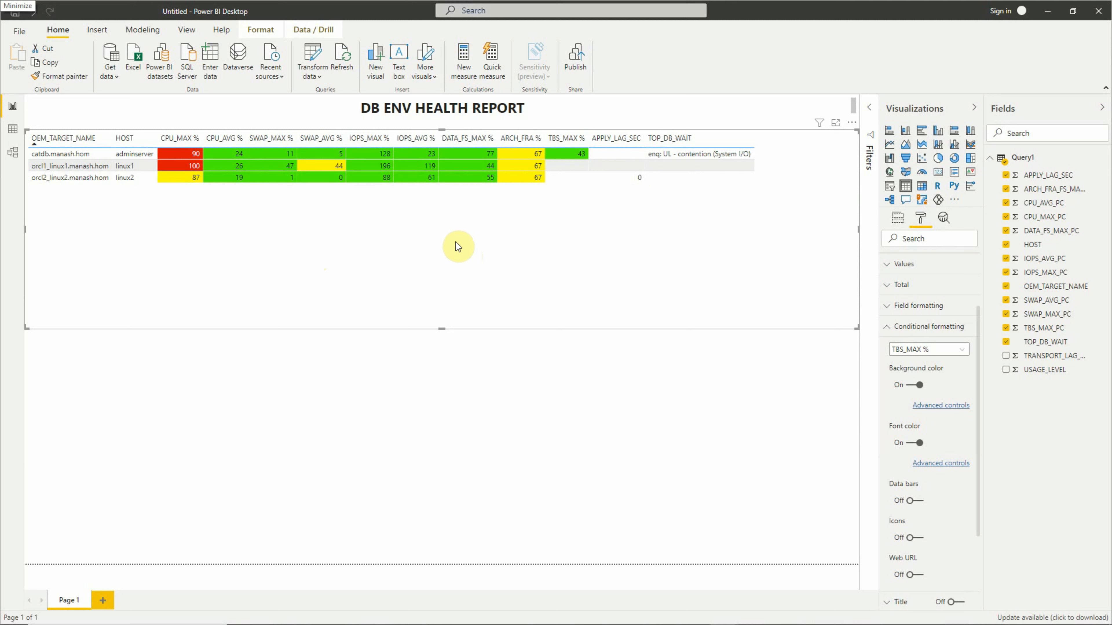
# - Set the report page background to the dark blue theme color with 0% transparency
pyautogui.click(379, 428)
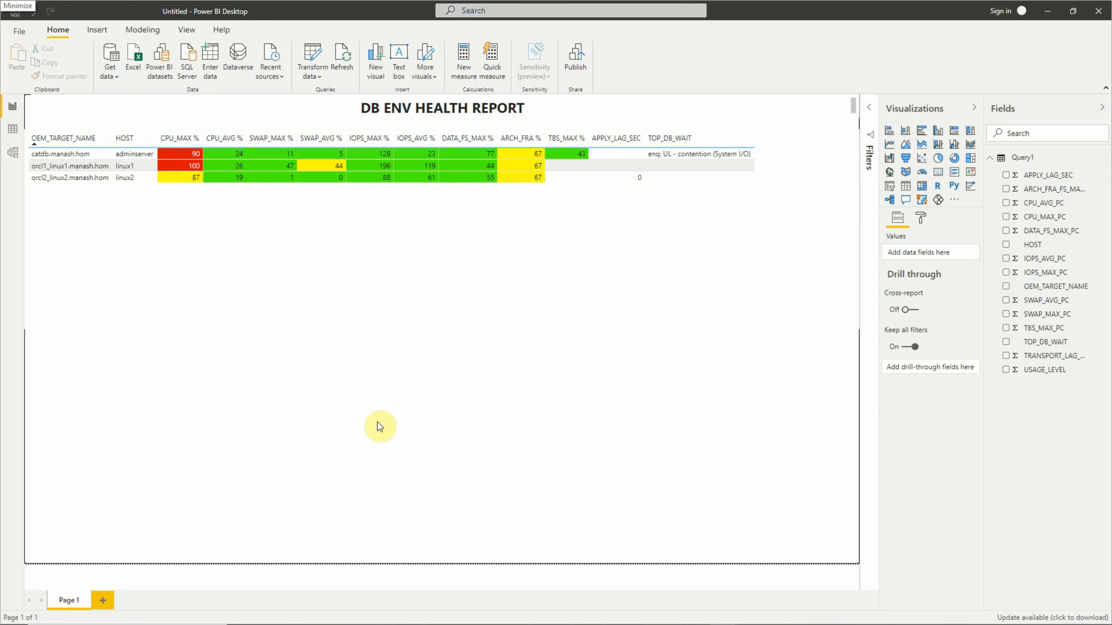
pyautogui.click(921, 218)
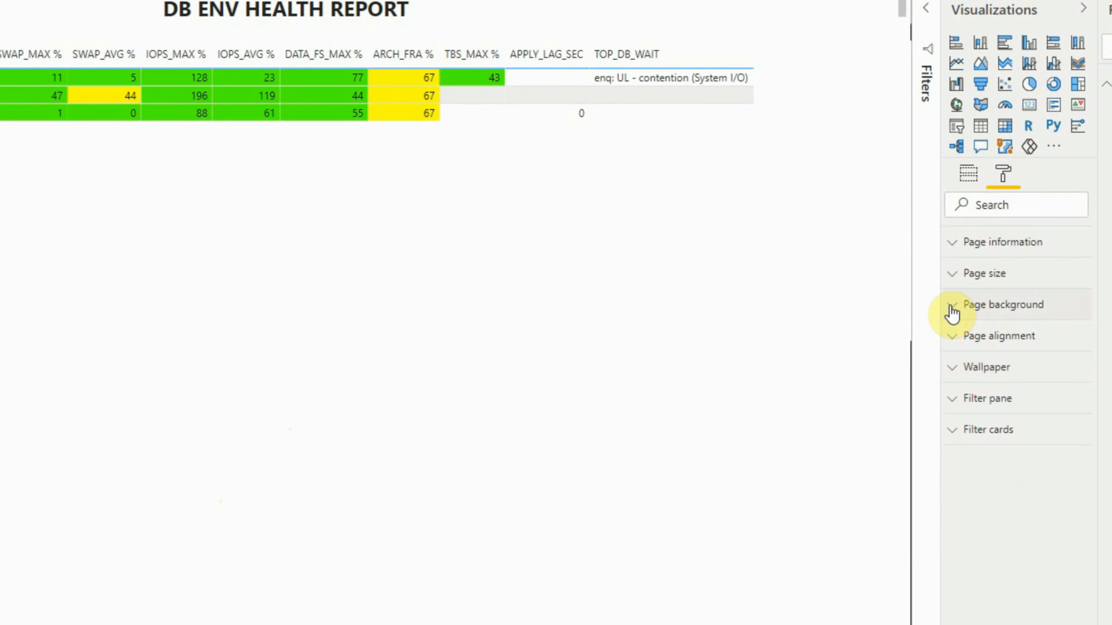
pyautogui.click(952, 312)
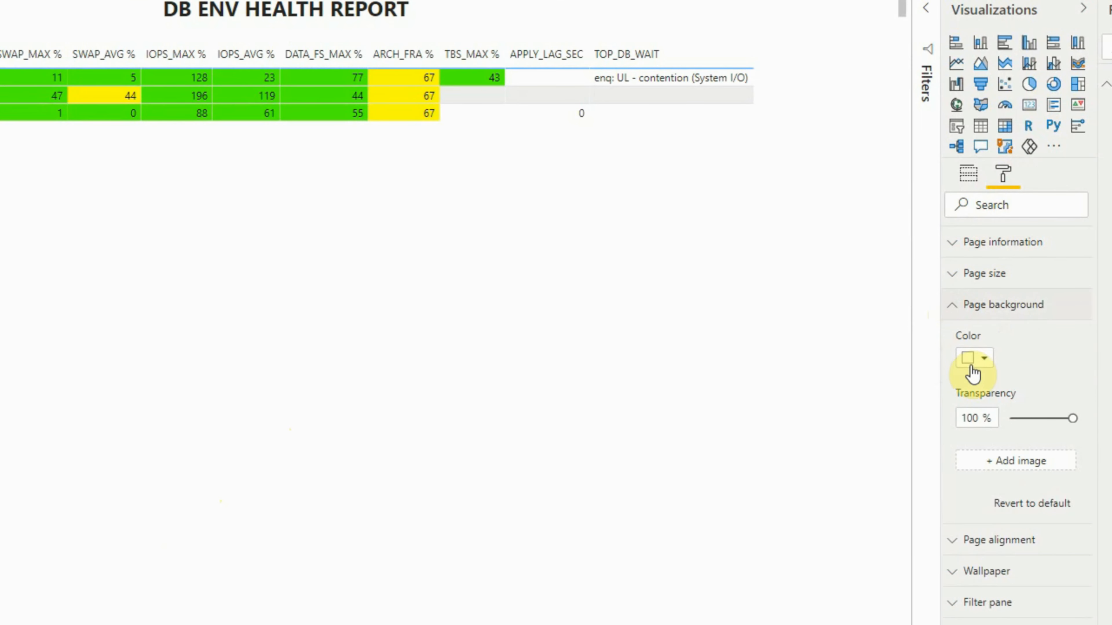
pyautogui.click(984, 362)
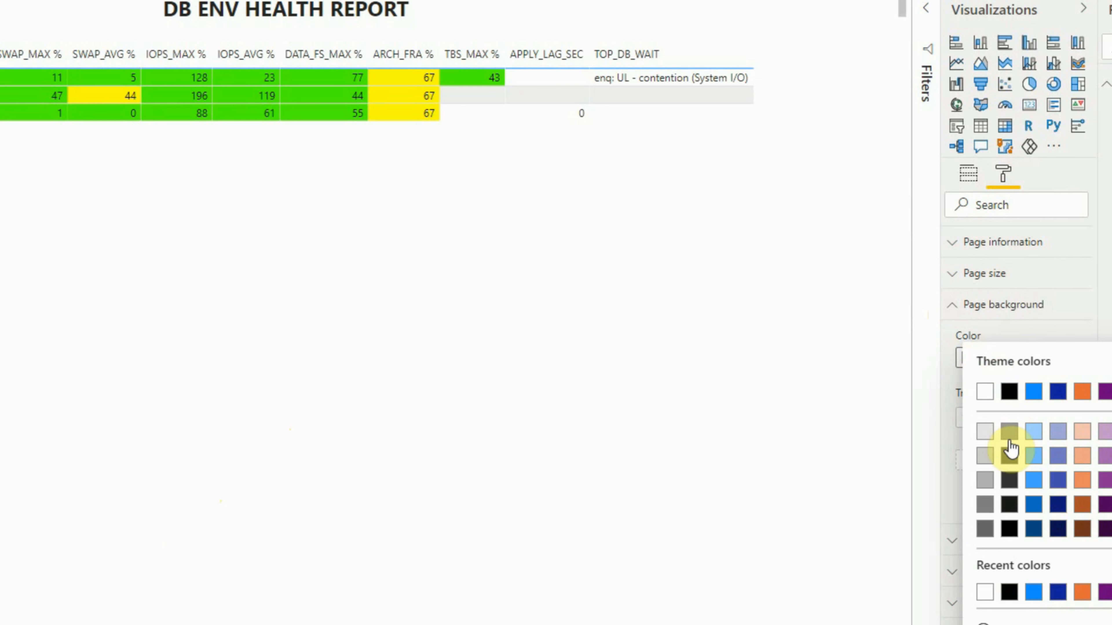
pyautogui.click(1058, 593)
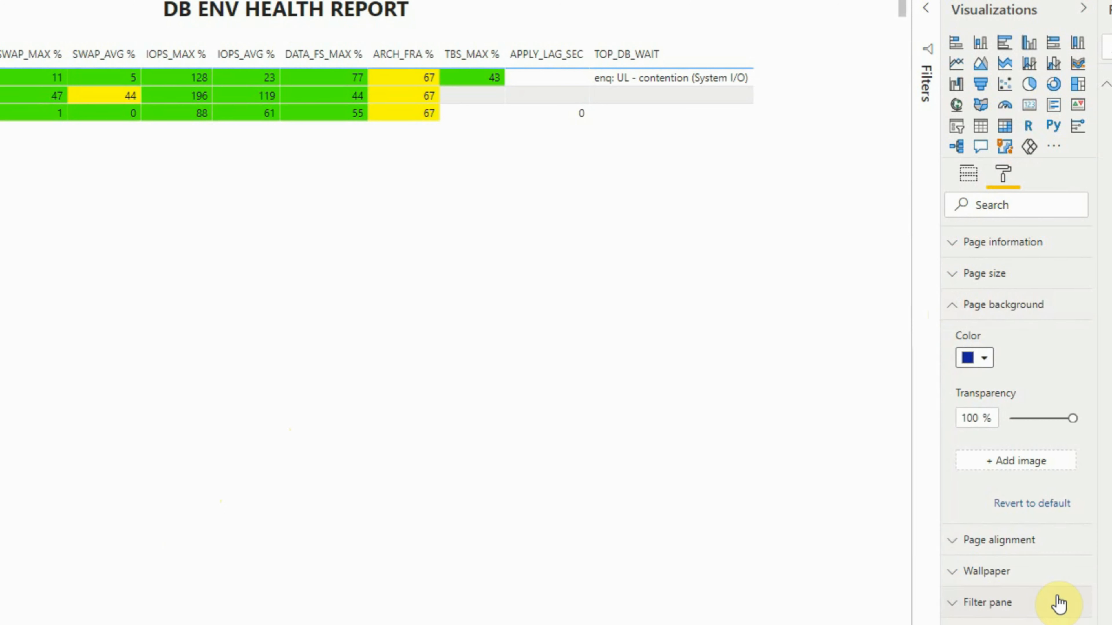
pyautogui.moveTo(1072, 419); pyautogui.dragTo(1006, 424)
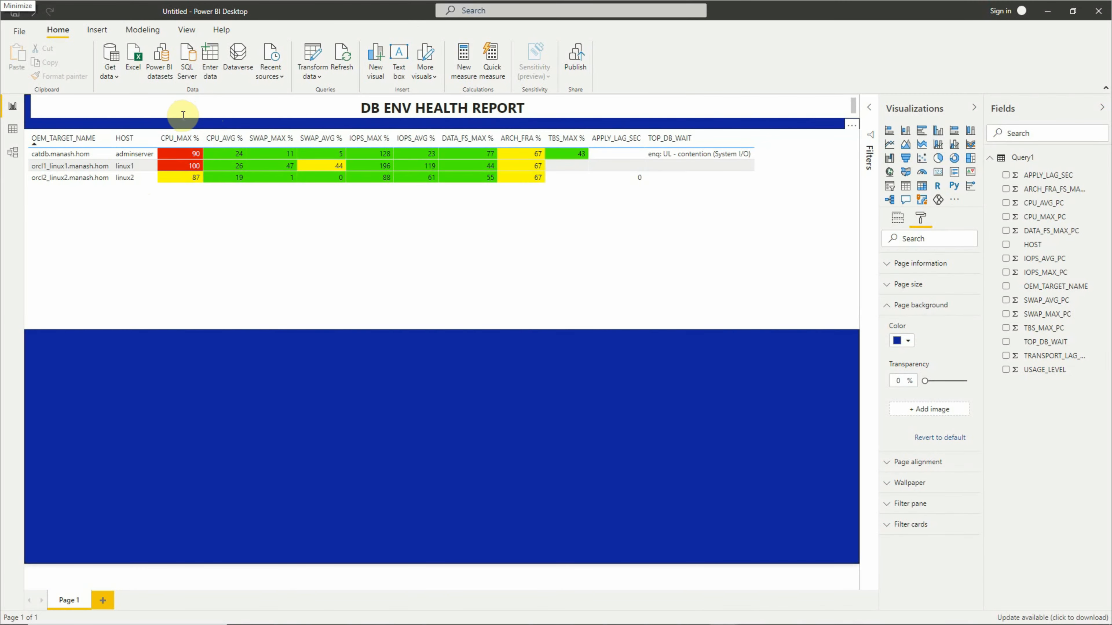
# - Widen the DB ENV HEALTH REPORT title text box so it reaches the page's left edge
pyautogui.click(183, 115)
pyautogui.click(171, 110)
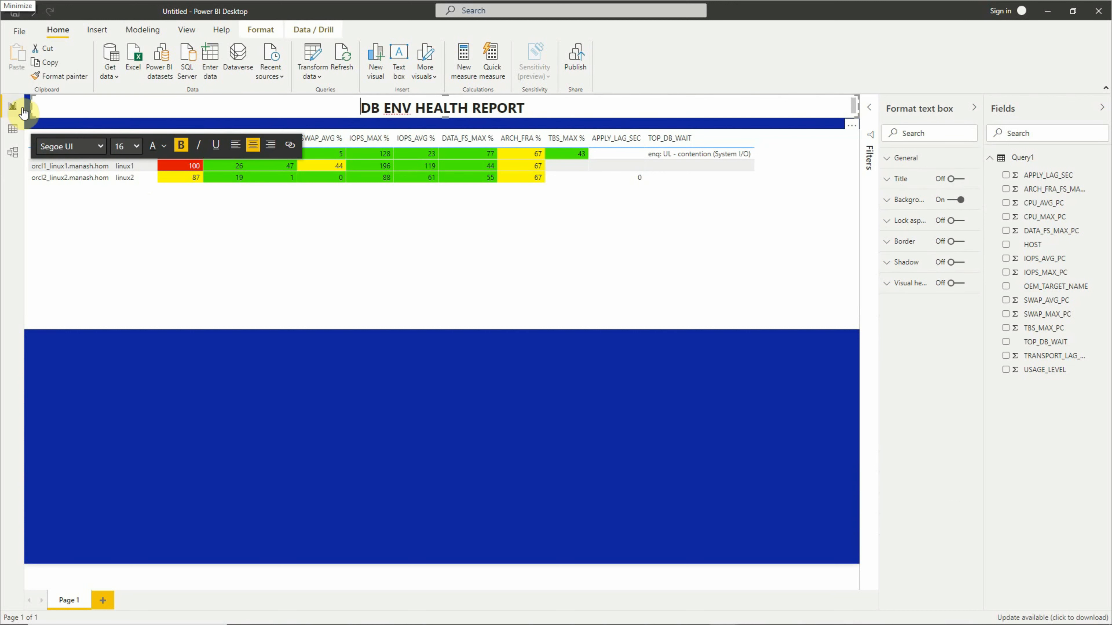
pyautogui.moveTo(32, 108); pyautogui.dragTo(25, 108)
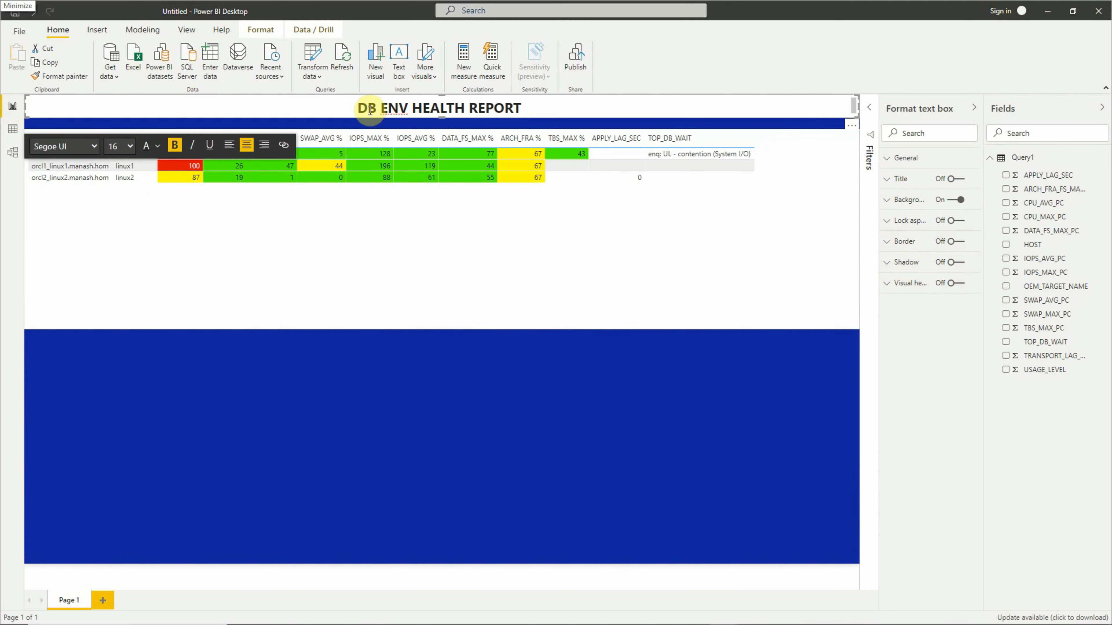
# - Change the font color of the whole DB ENV HEALTH REPORT title text to white
pyautogui.moveTo(358, 108); pyautogui.dragTo(550, 110)
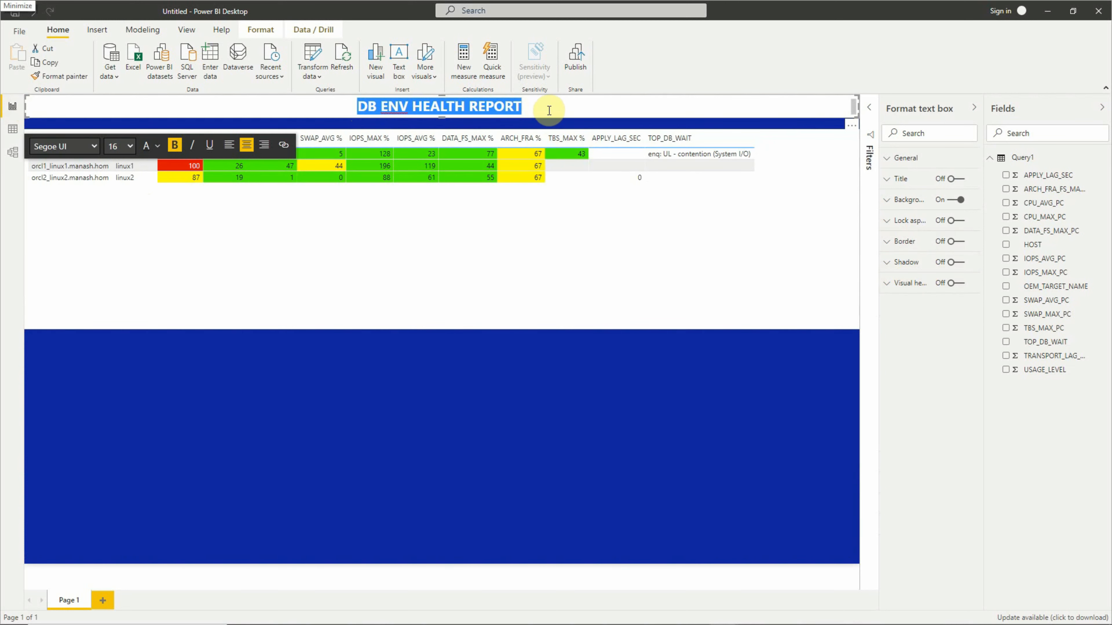
pyautogui.click(190, 146)
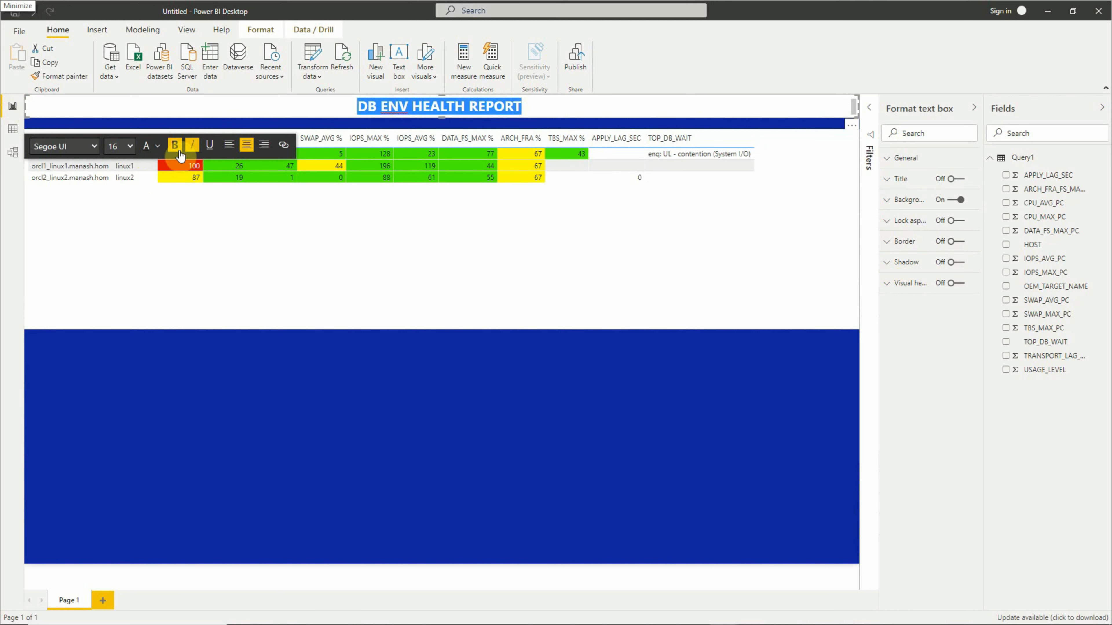
pyautogui.click(157, 146)
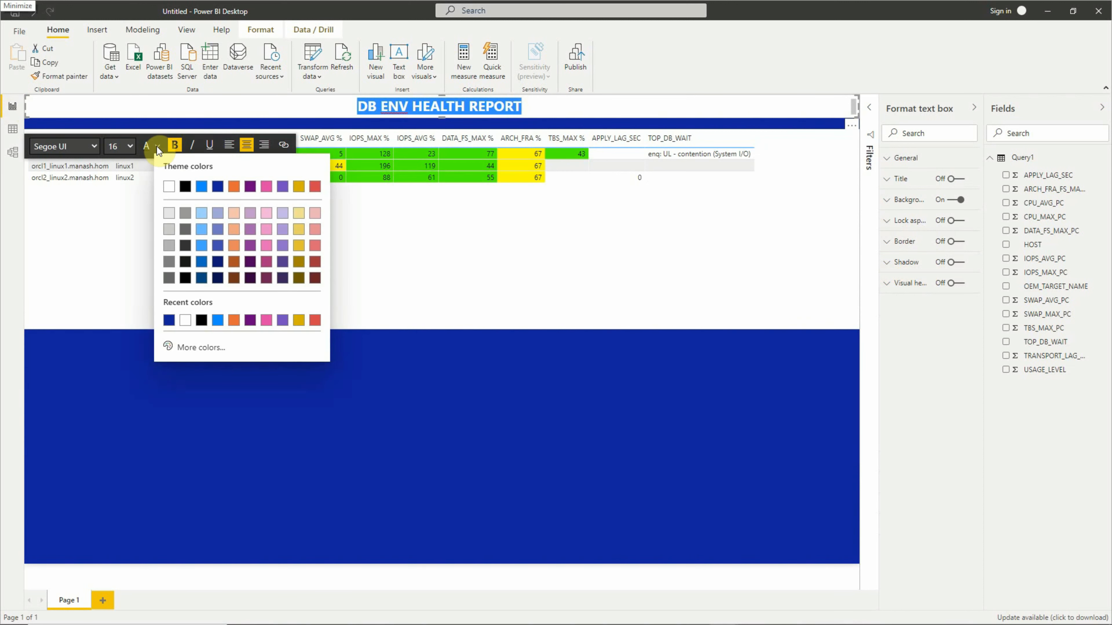
pyautogui.click(170, 189)
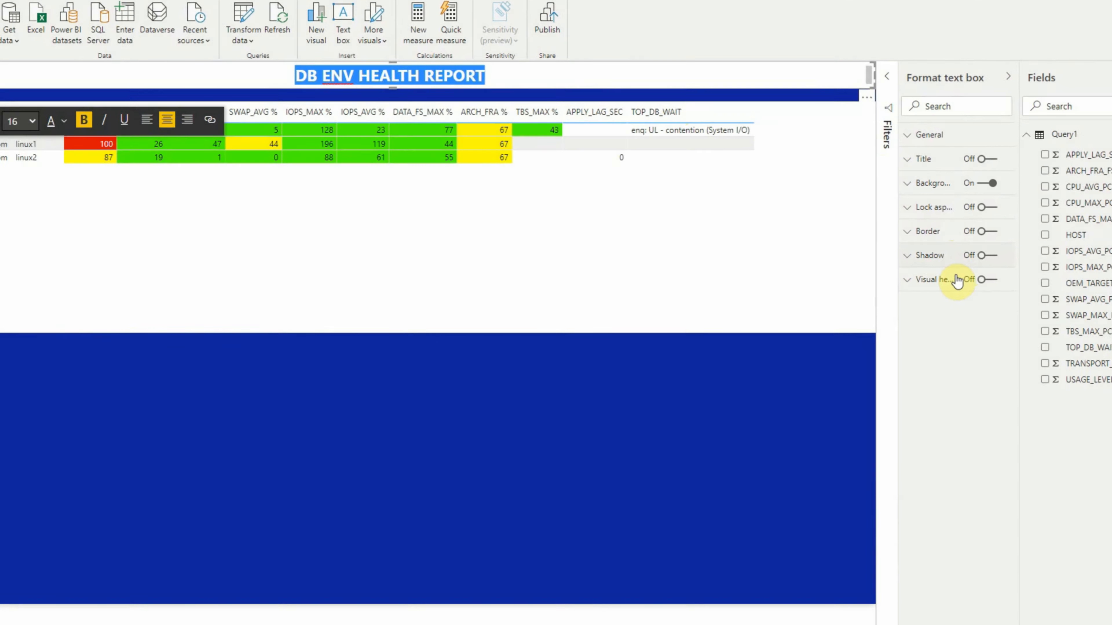
# - Set the title text box's background transparency to 100% and deselect the text box
pyautogui.click(908, 190)
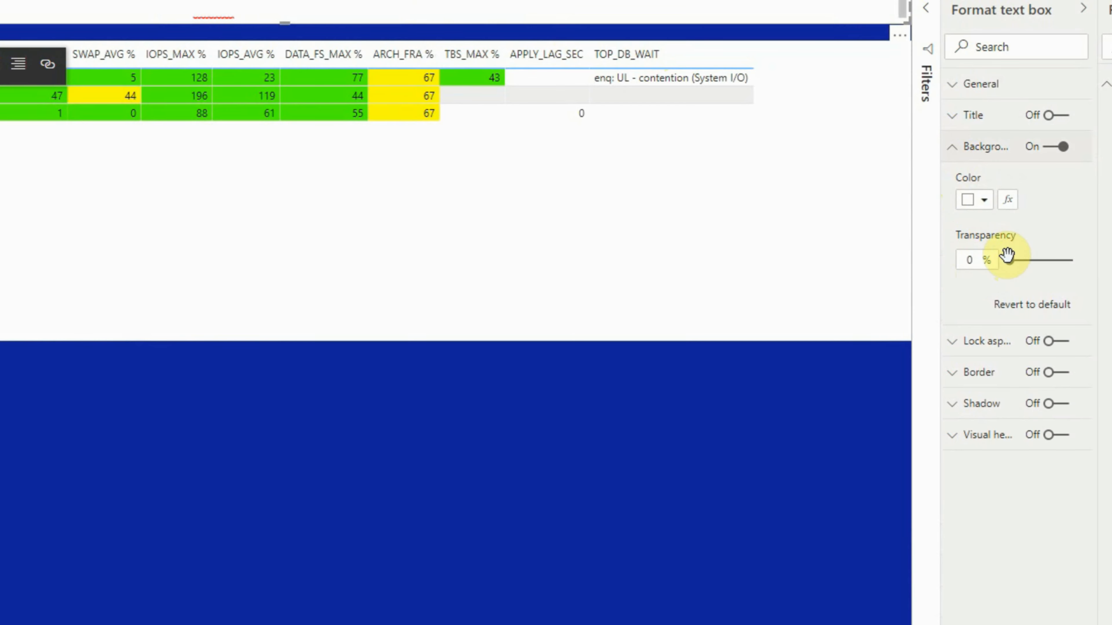
pyautogui.moveTo(1006, 254); pyautogui.dragTo(1087, 266)
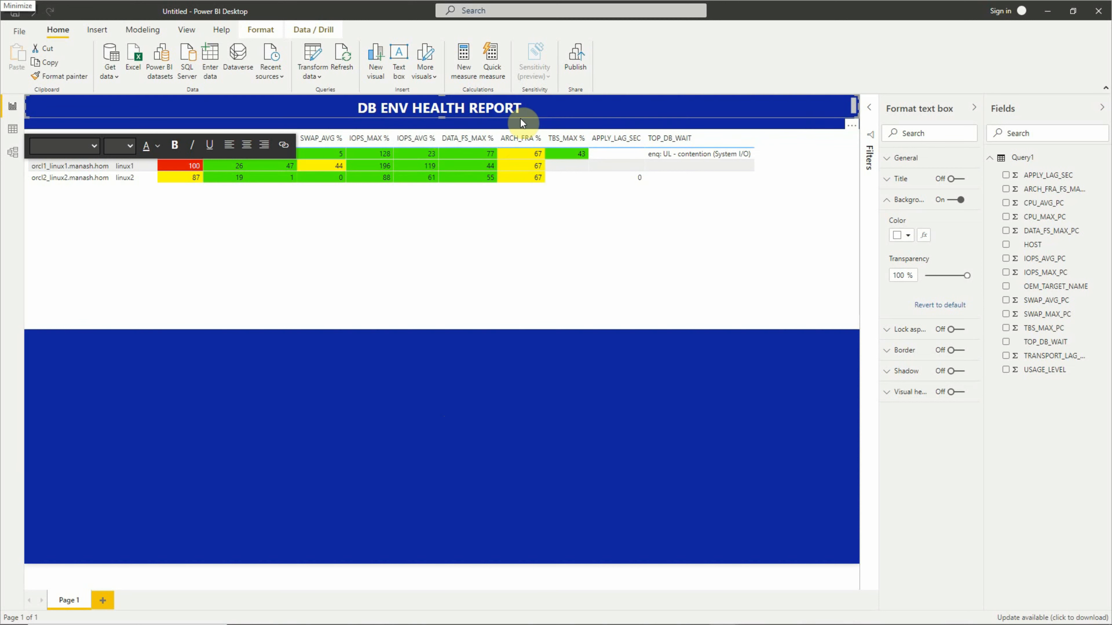
pyautogui.click(622, 231)
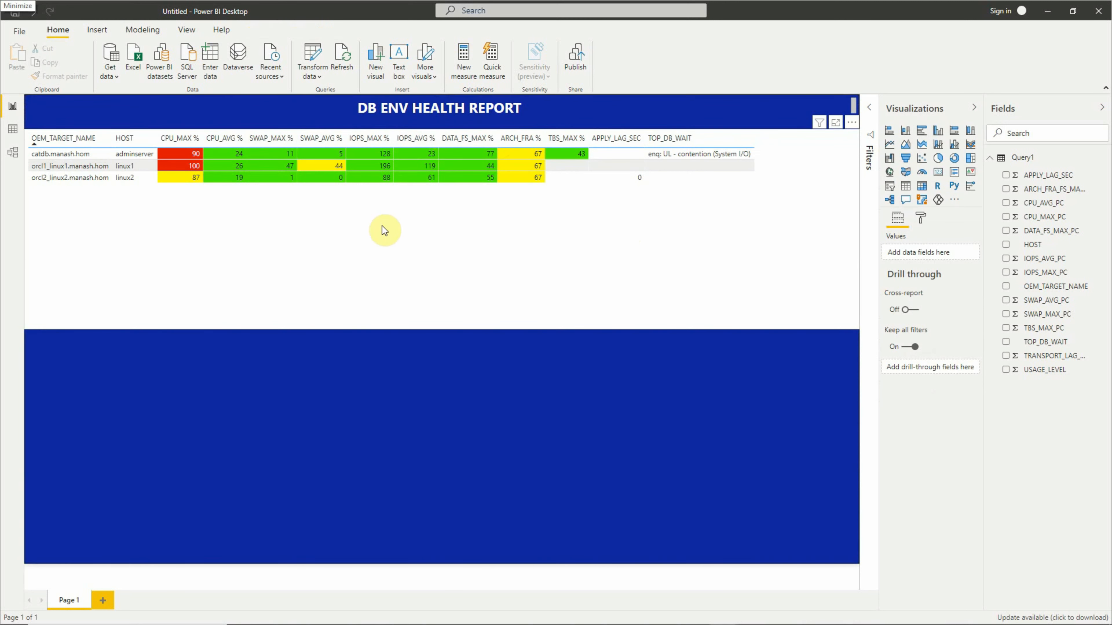
# - Set the font family of the health table's column headers to Segoe UI Bold
pyautogui.click(427, 281)
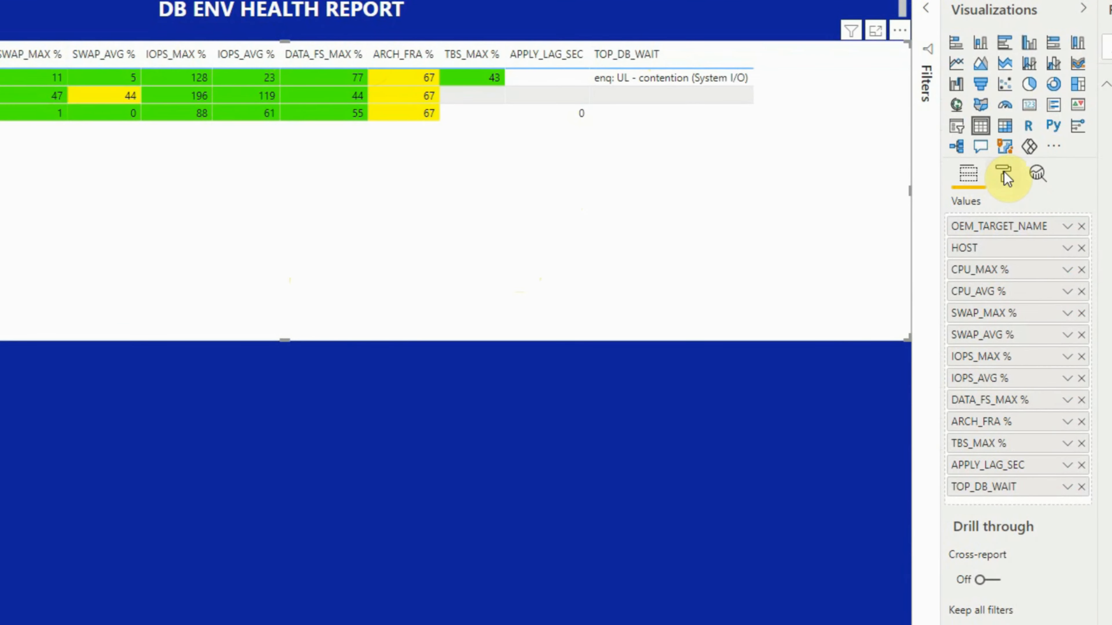
pyautogui.click(1004, 173)
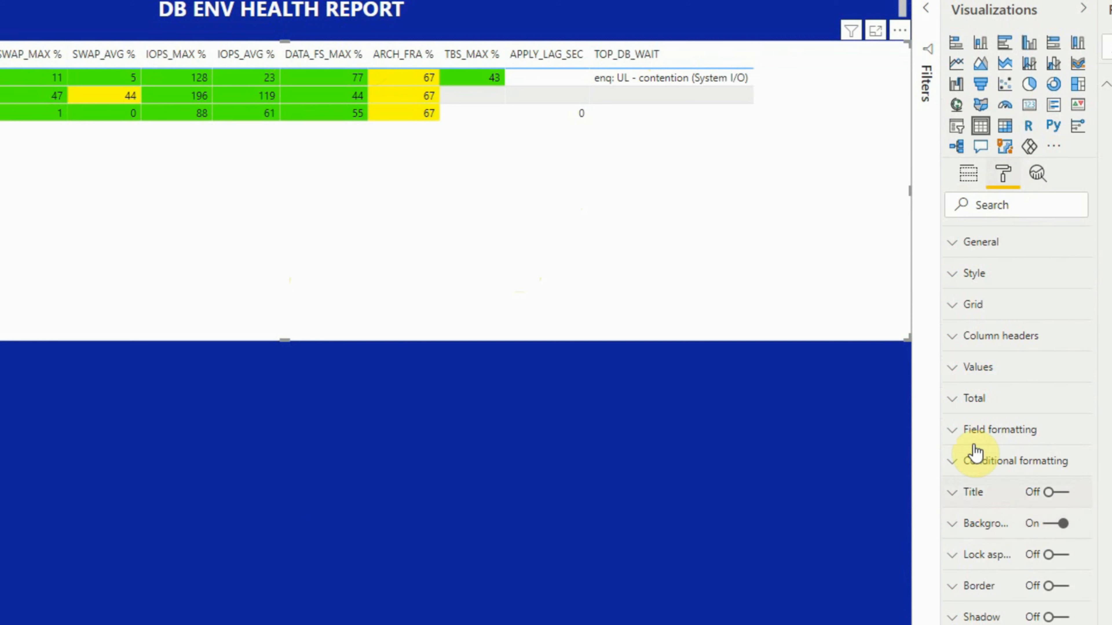
pyautogui.click(956, 348)
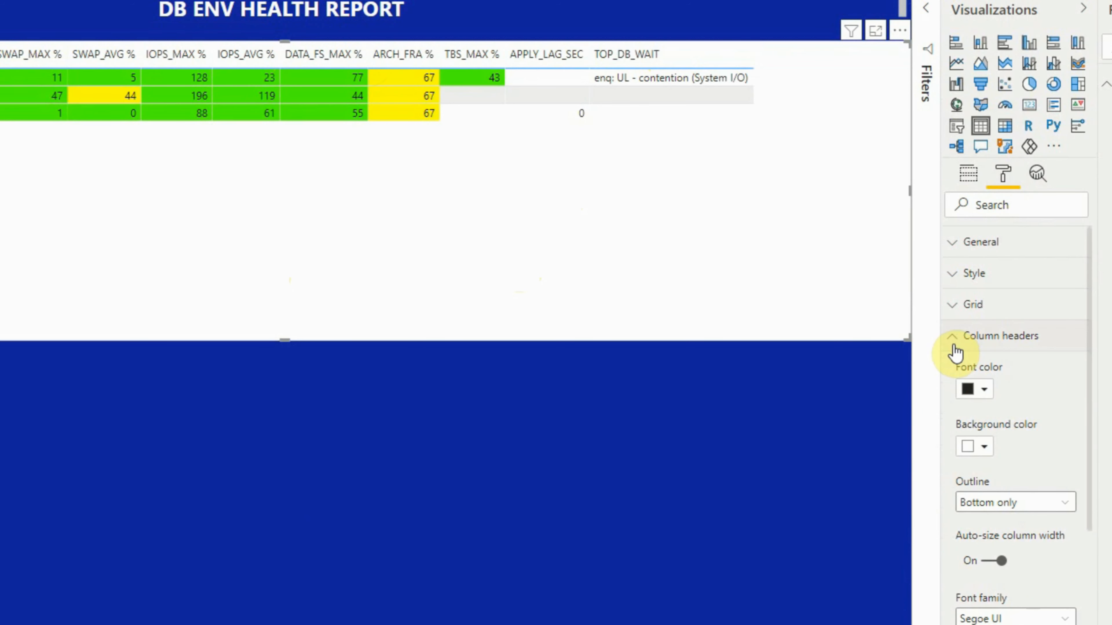
pyautogui.moveTo(1089, 510); pyautogui.dragTo(1088, 586)
pyautogui.click(1066, 485)
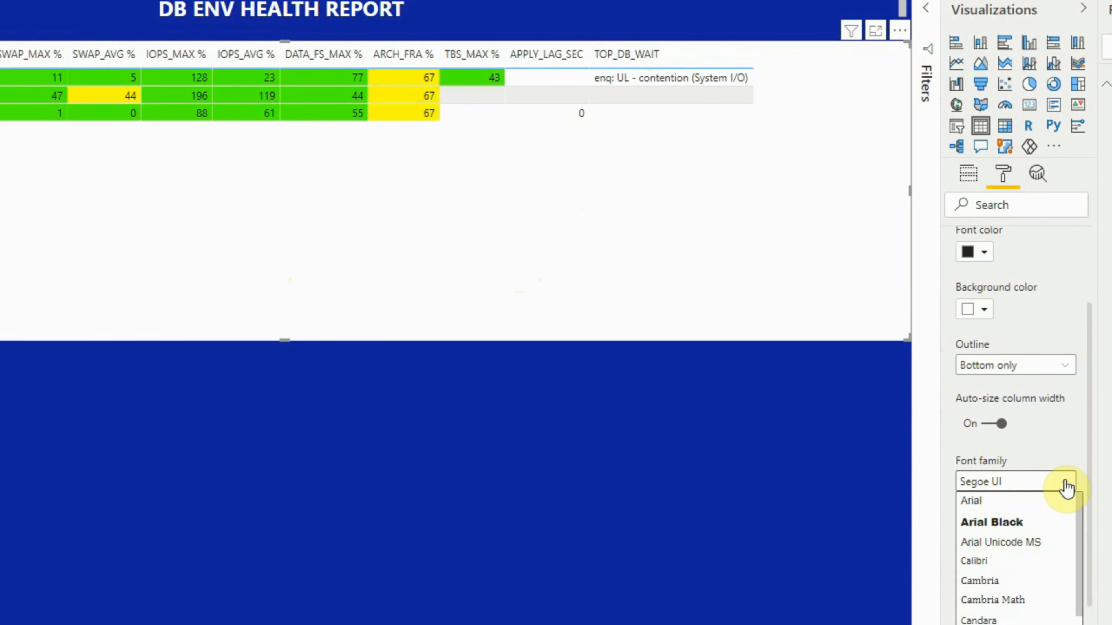
pyautogui.moveTo(1080, 525); pyautogui.dragTo(1079, 624)
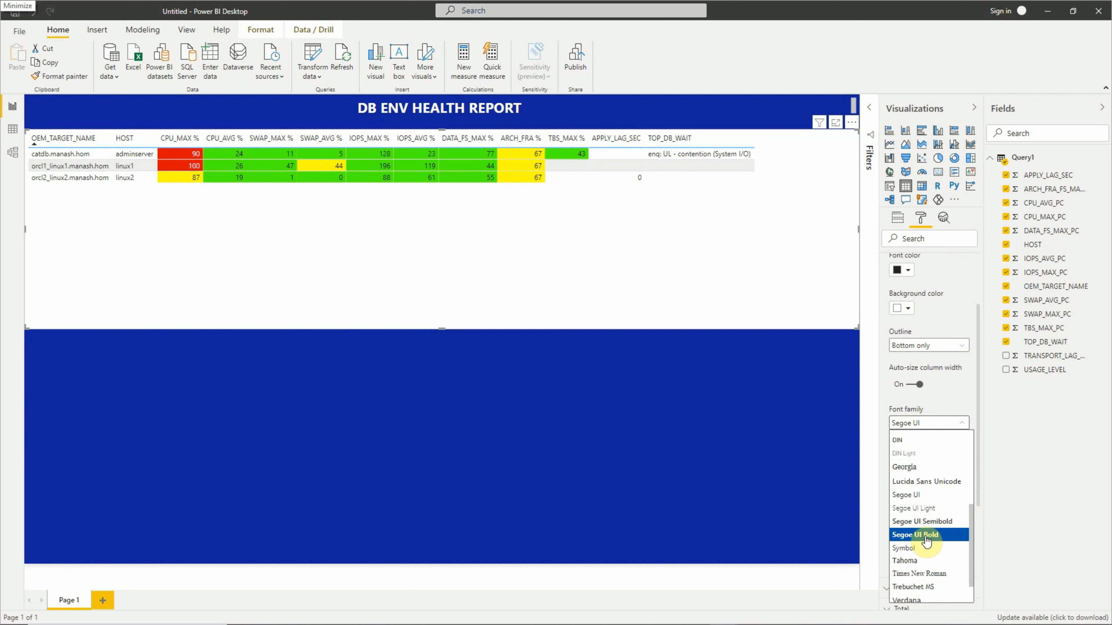
pyautogui.click(926, 540)
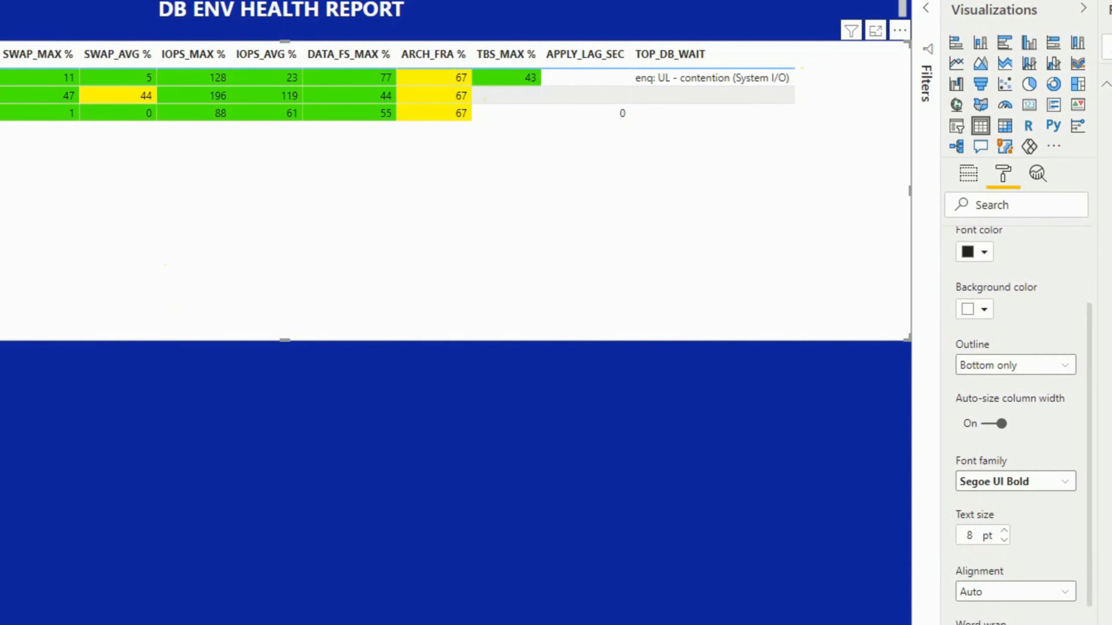
# - Set the font family of the health table's values to Segoe UI Bold
pyautogui.click(953, 336)
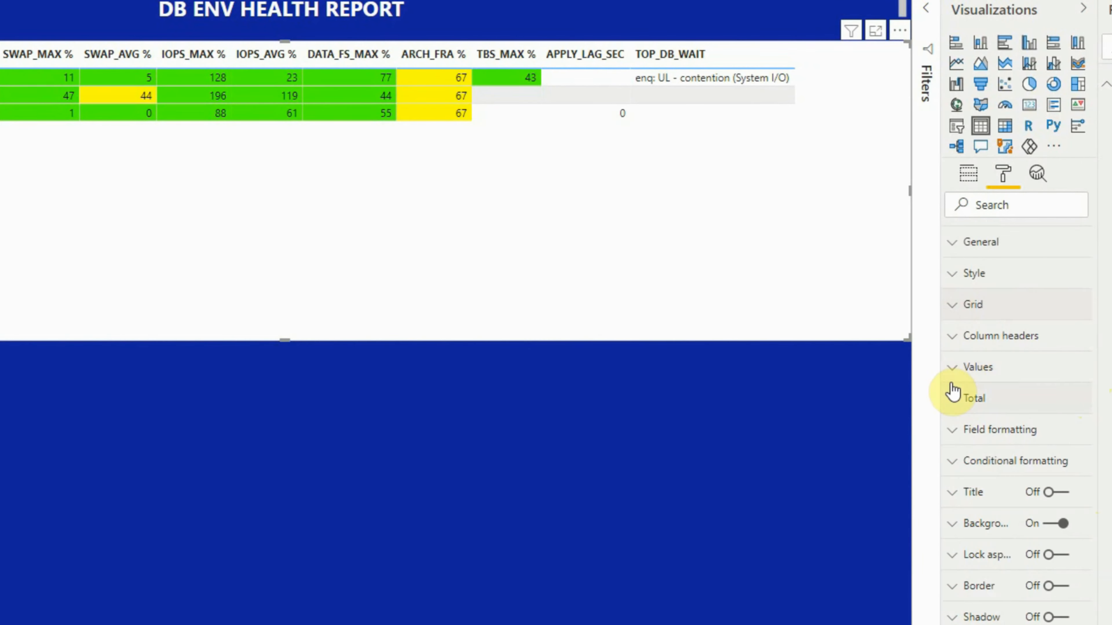
pyautogui.click(951, 369)
pyautogui.scroll(-5, 985, 438)
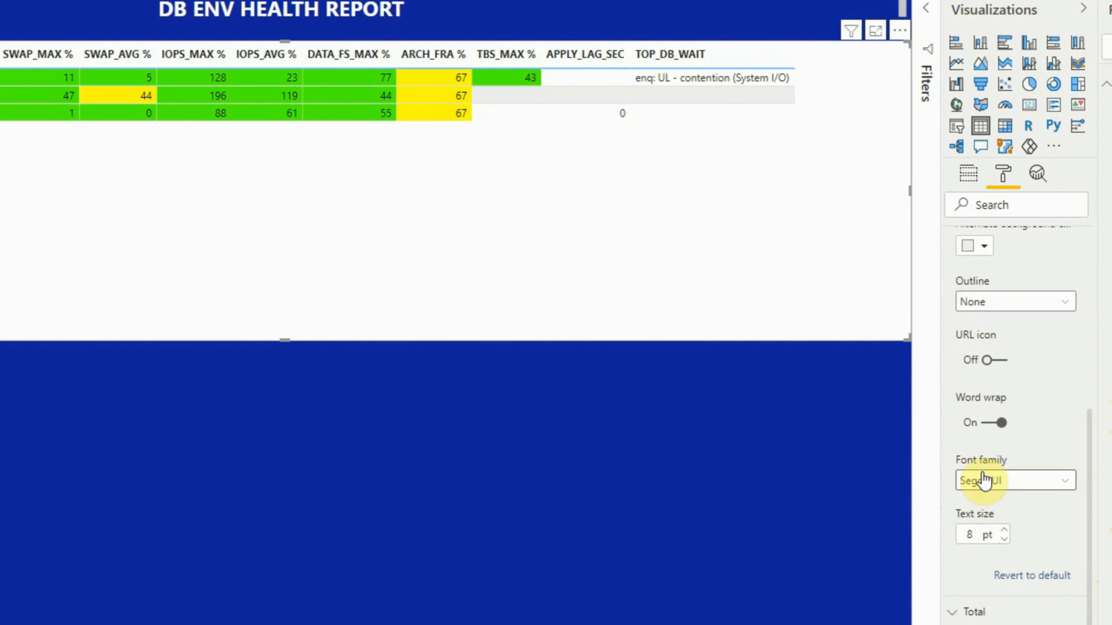
pyautogui.click(1051, 478)
pyautogui.moveTo(972, 451); pyautogui.dragTo(970, 528)
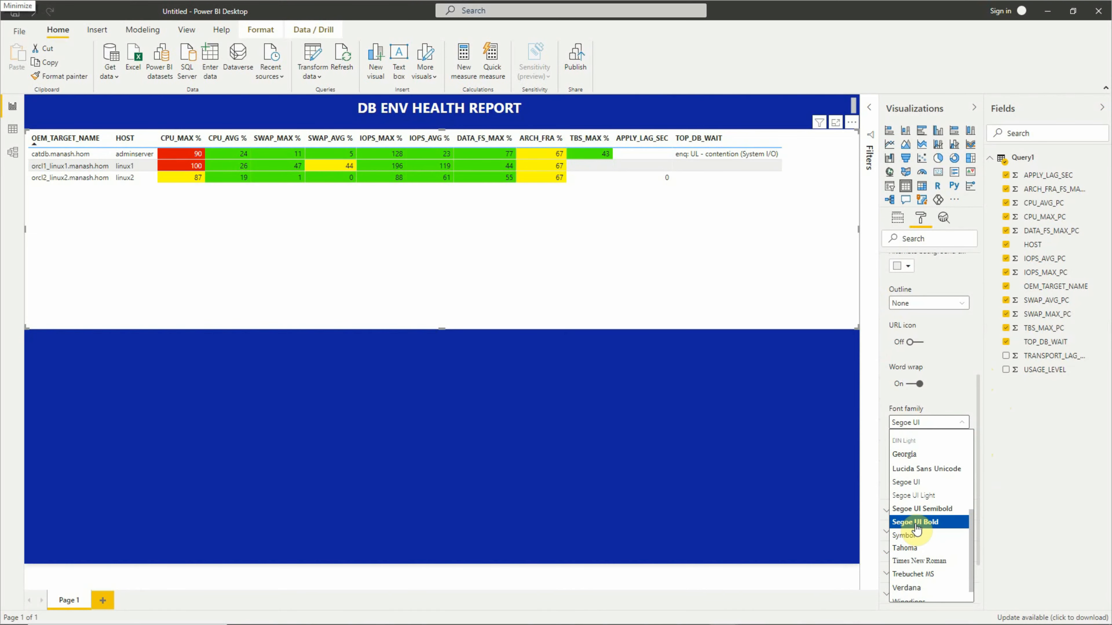
pyautogui.click(916, 528)
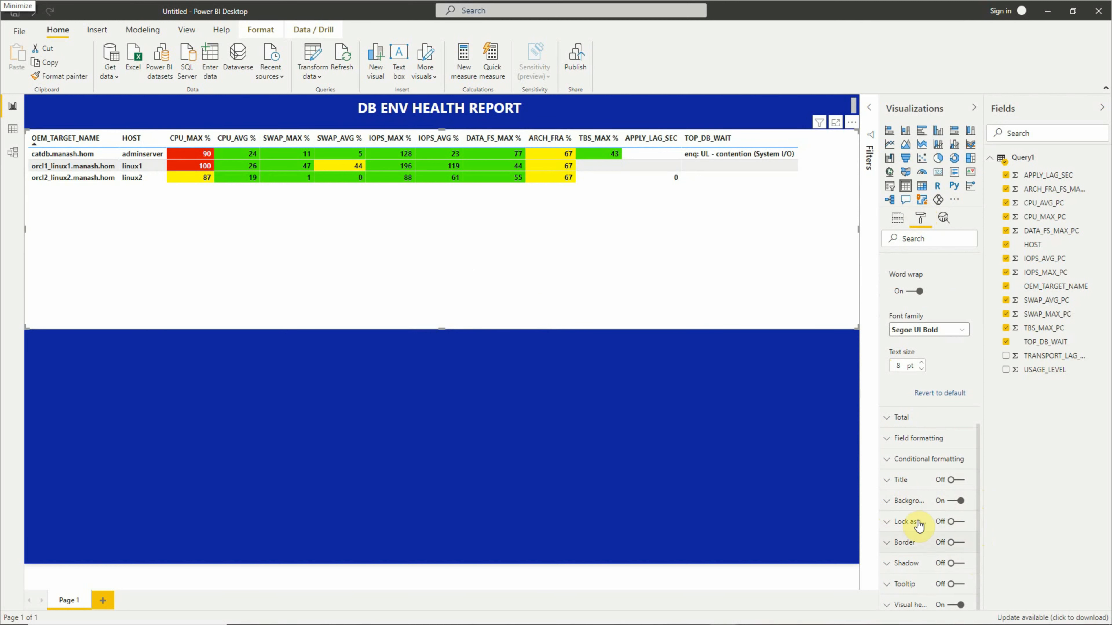
# - Turn off the health table's background so the blue page shows through, and deselect the table
pyautogui.click(950, 502)
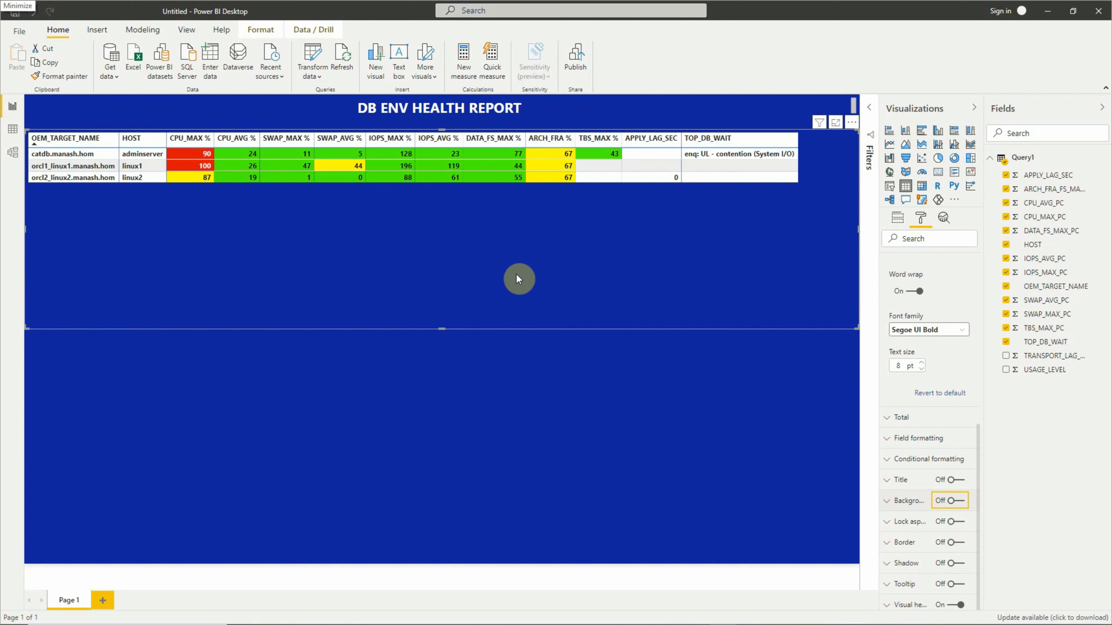
pyautogui.click(552, 432)
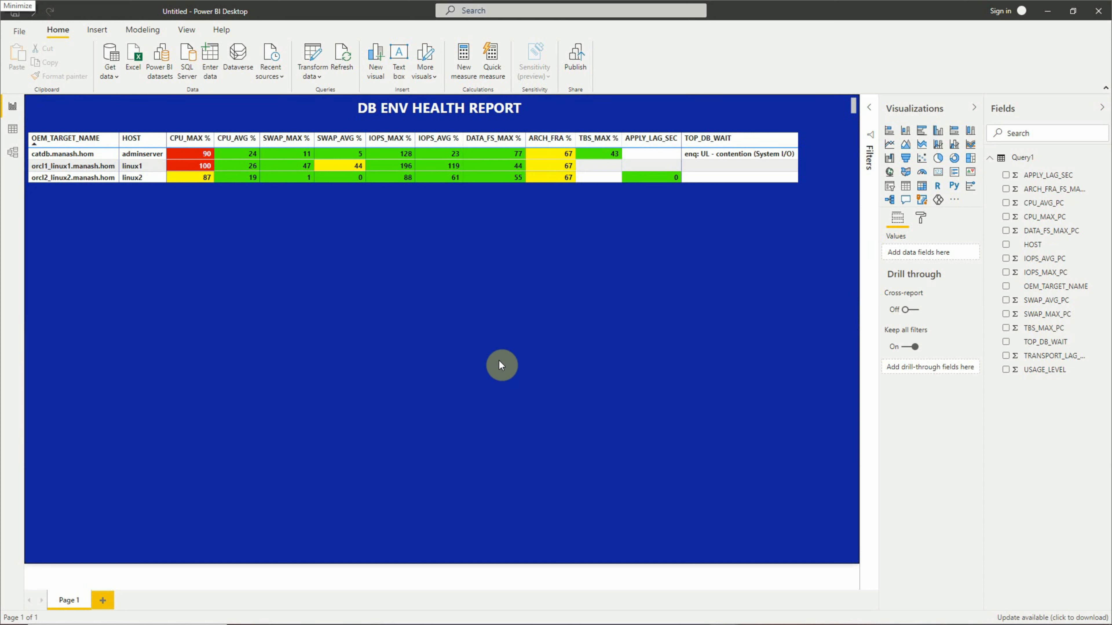
# - Save the report as a Power BI file named report in the DB-Server Health Report folder
pyautogui.click(15, 16)
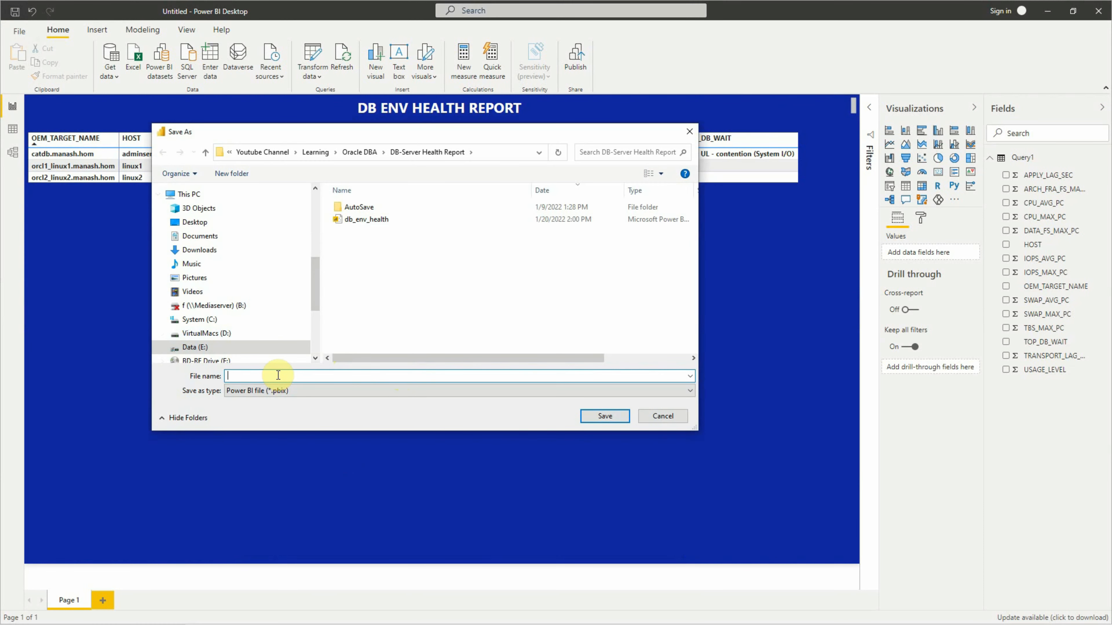
pyautogui.write('report')
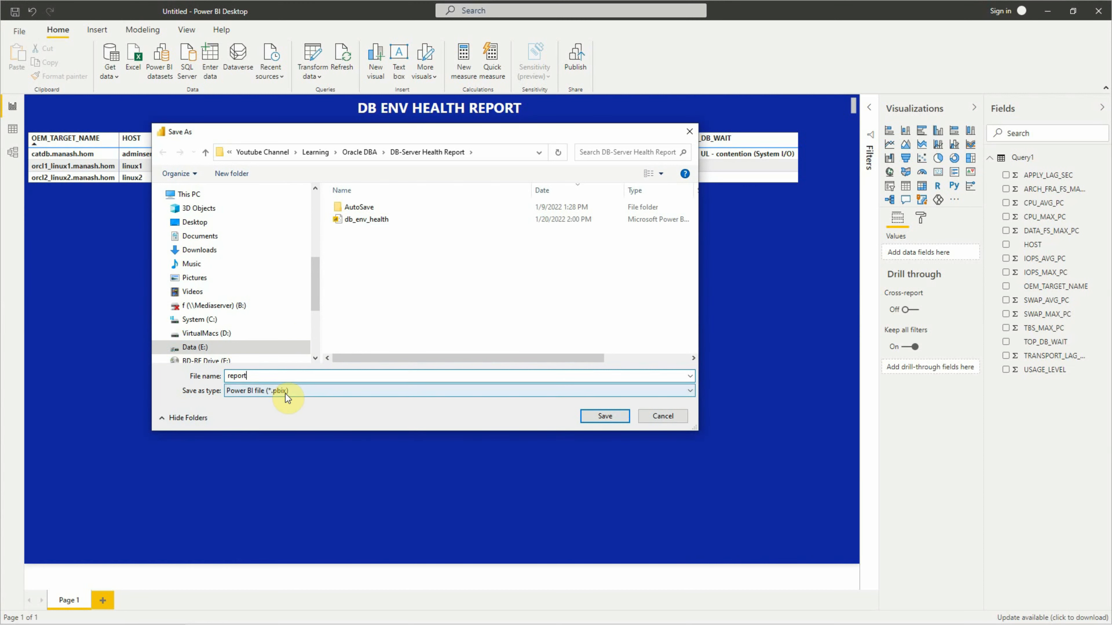
pyautogui.click(596, 415)
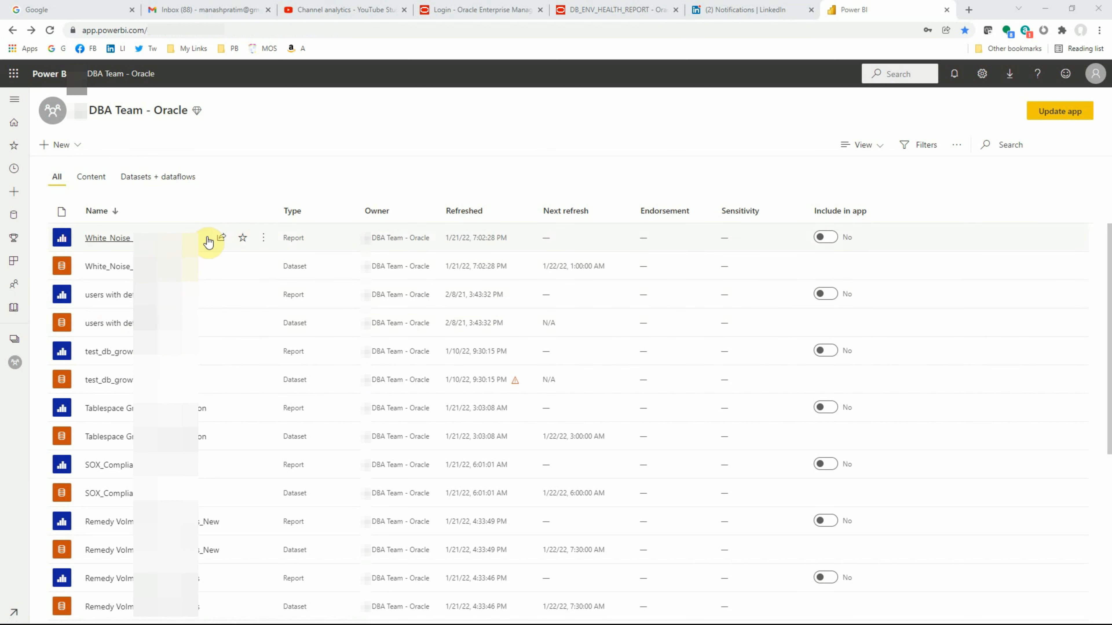
# - Switch to the Power BI service and examine the scheduled refresh settings of the White_Noise_Dashboard dataset in the DBA Team - Oracle workspace
pyautogui.click(222, 237)
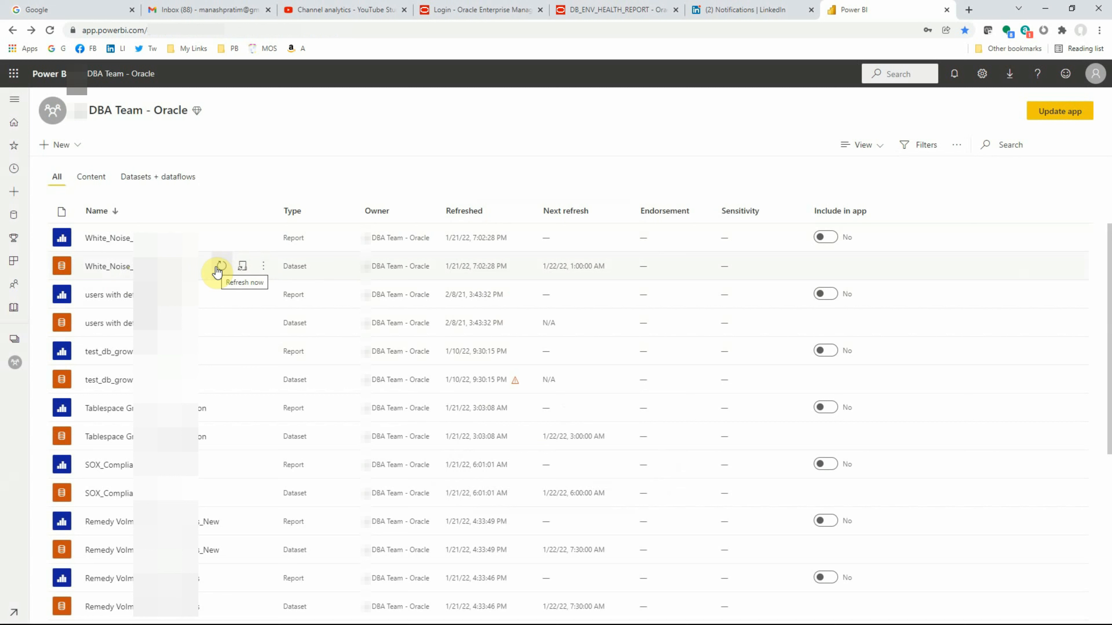
pyautogui.click(263, 268)
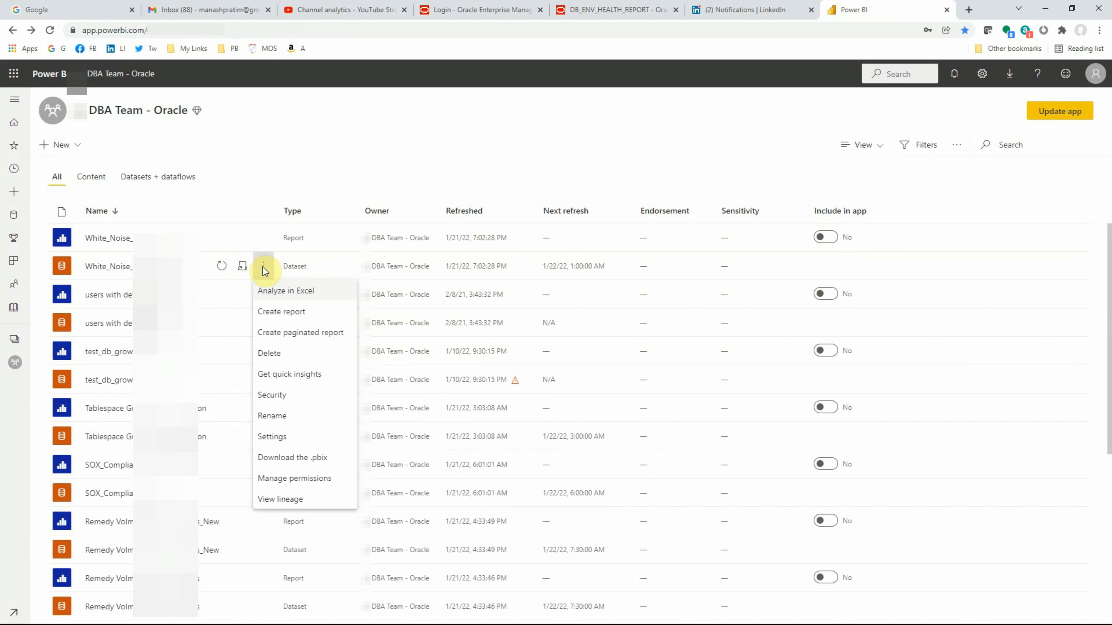
pyautogui.click(273, 436)
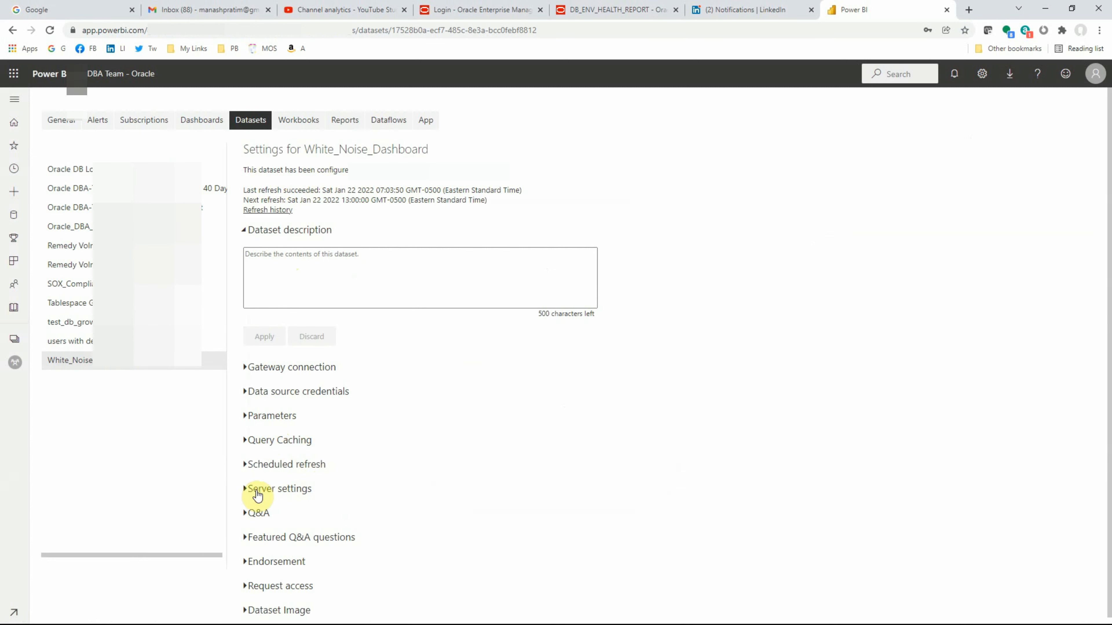
pyautogui.click(246, 467)
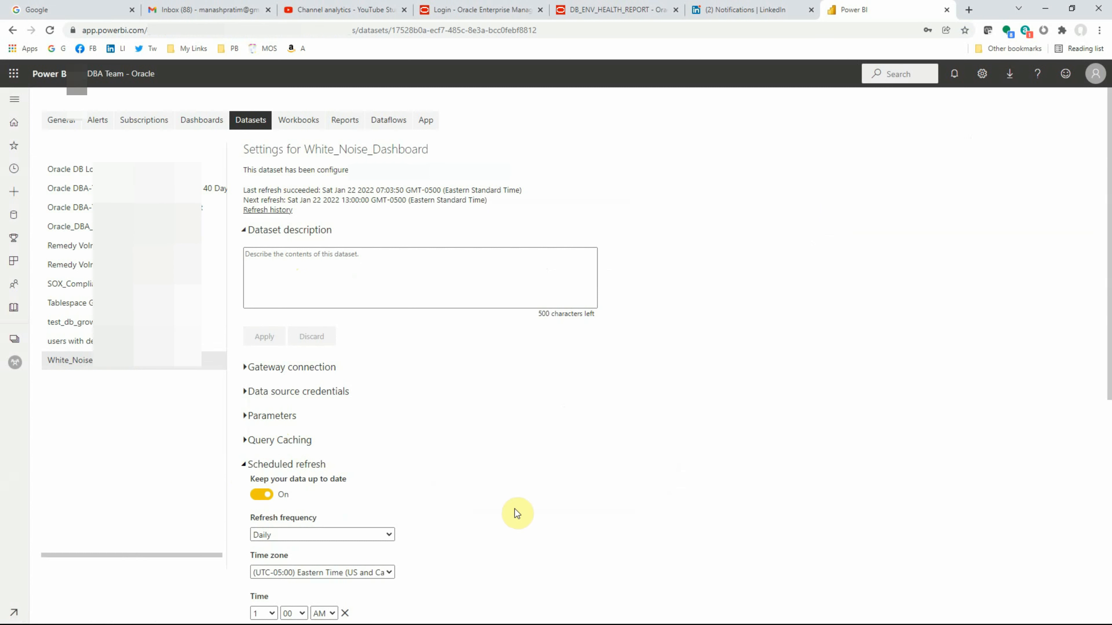
pyautogui.scroll(-4, 514, 509)
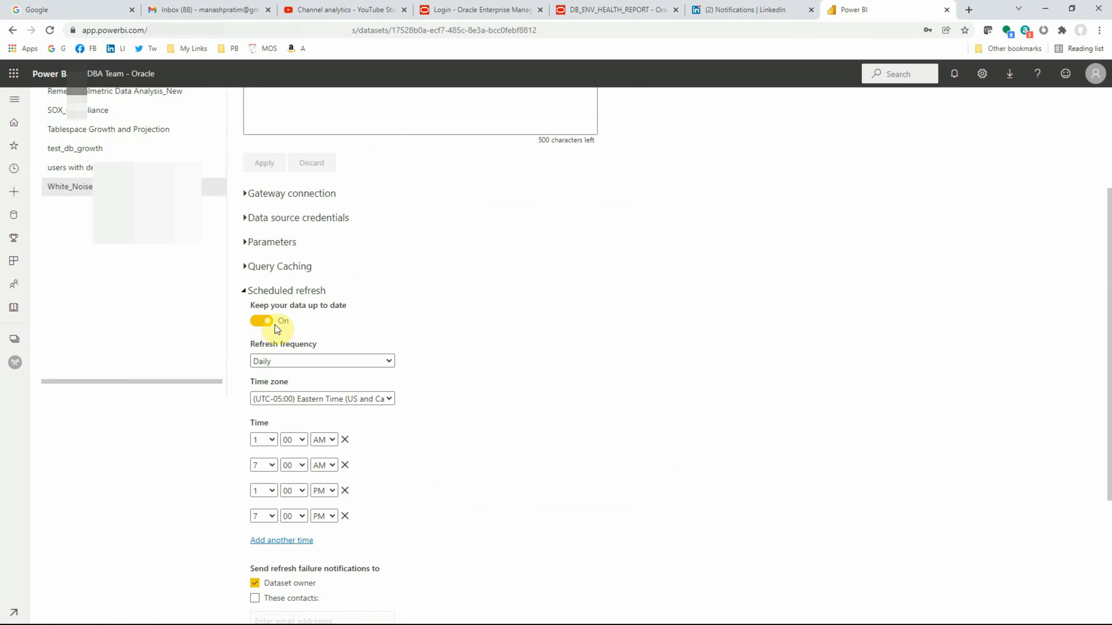